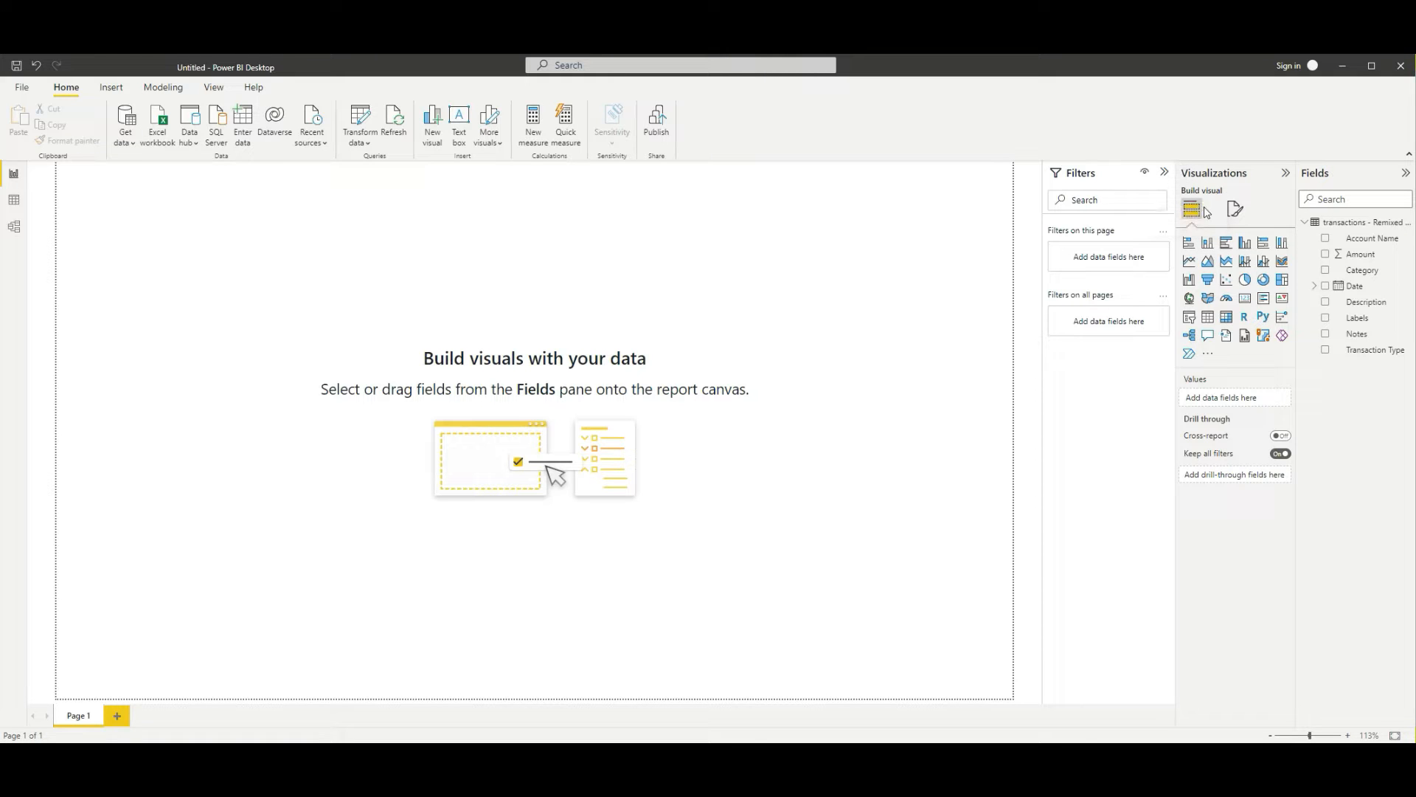
# - Add a stacked bar chart showing the sum of Amount by Category to the report page
pyautogui.click(1190, 243)
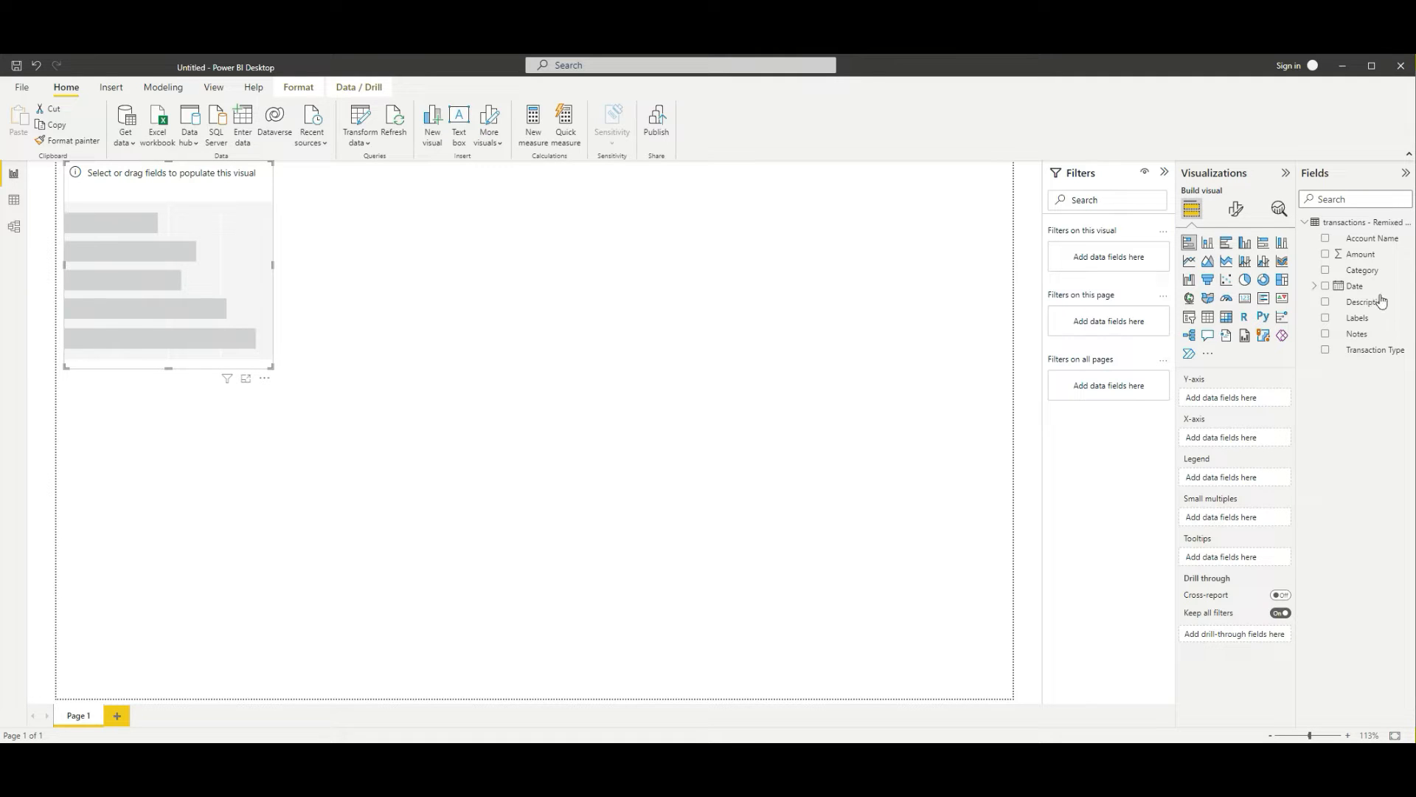
pyautogui.click(1326, 255)
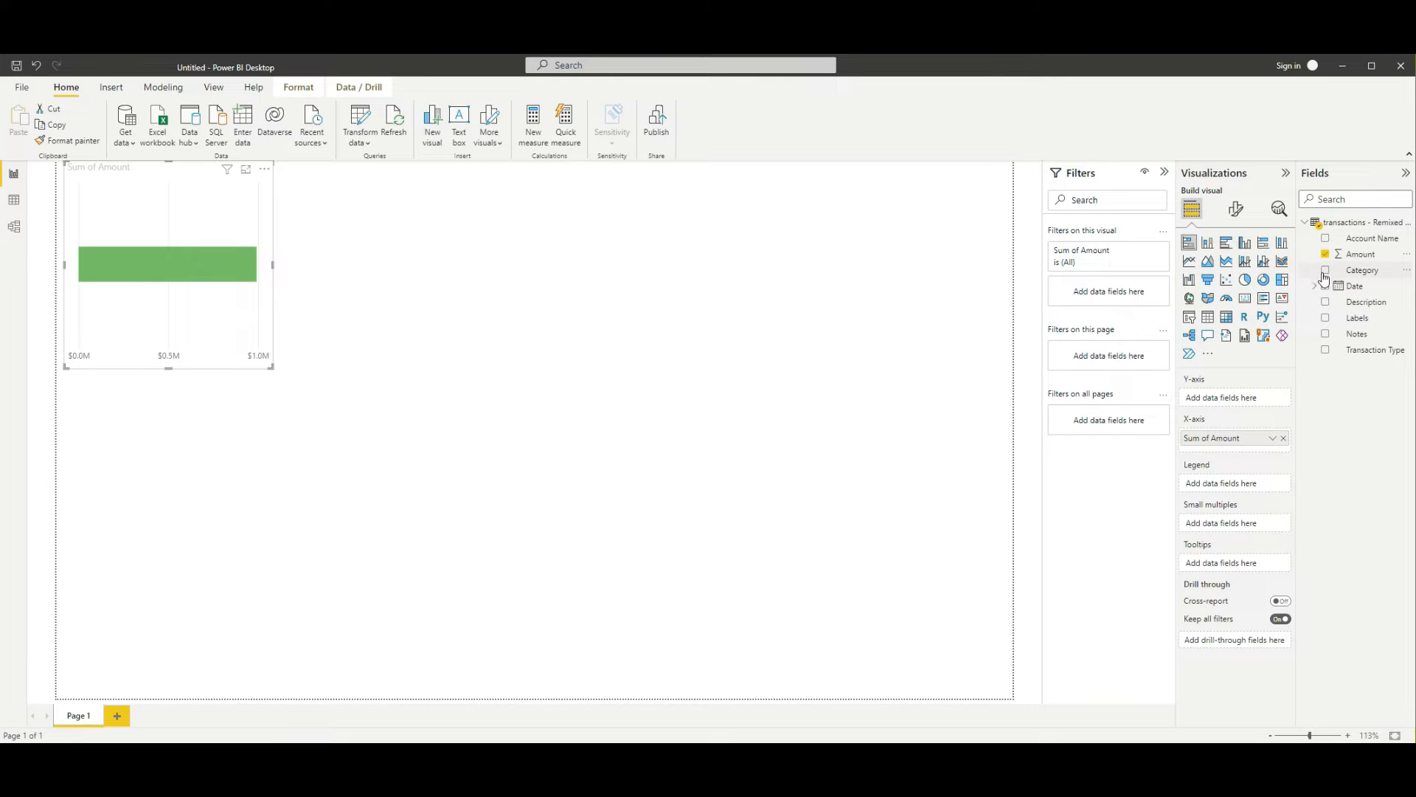
pyautogui.click(1326, 271)
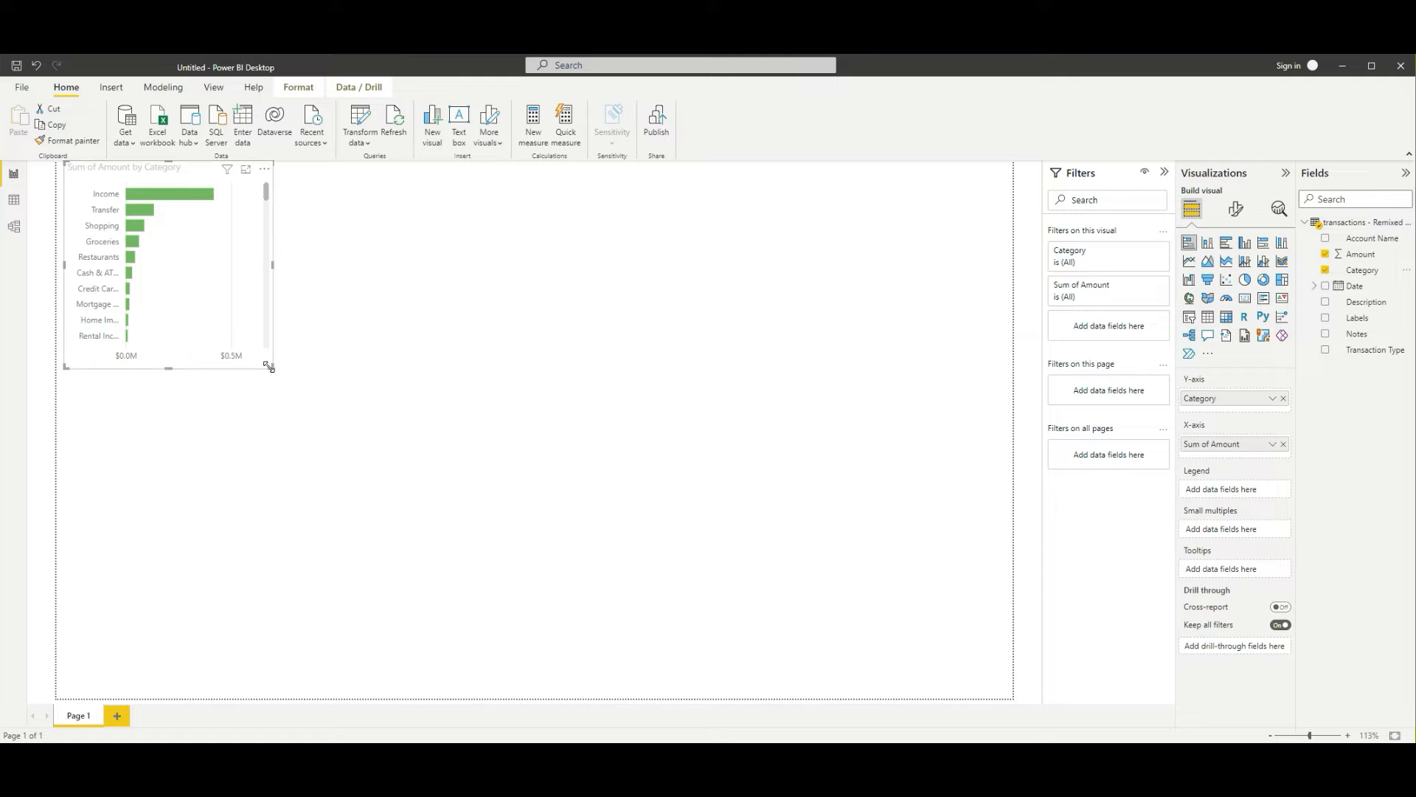
# - Enlarge the bar chart to fill most of the report page and centre it on the canvas
pyautogui.moveTo(268, 366); pyautogui.dragTo(531, 529)
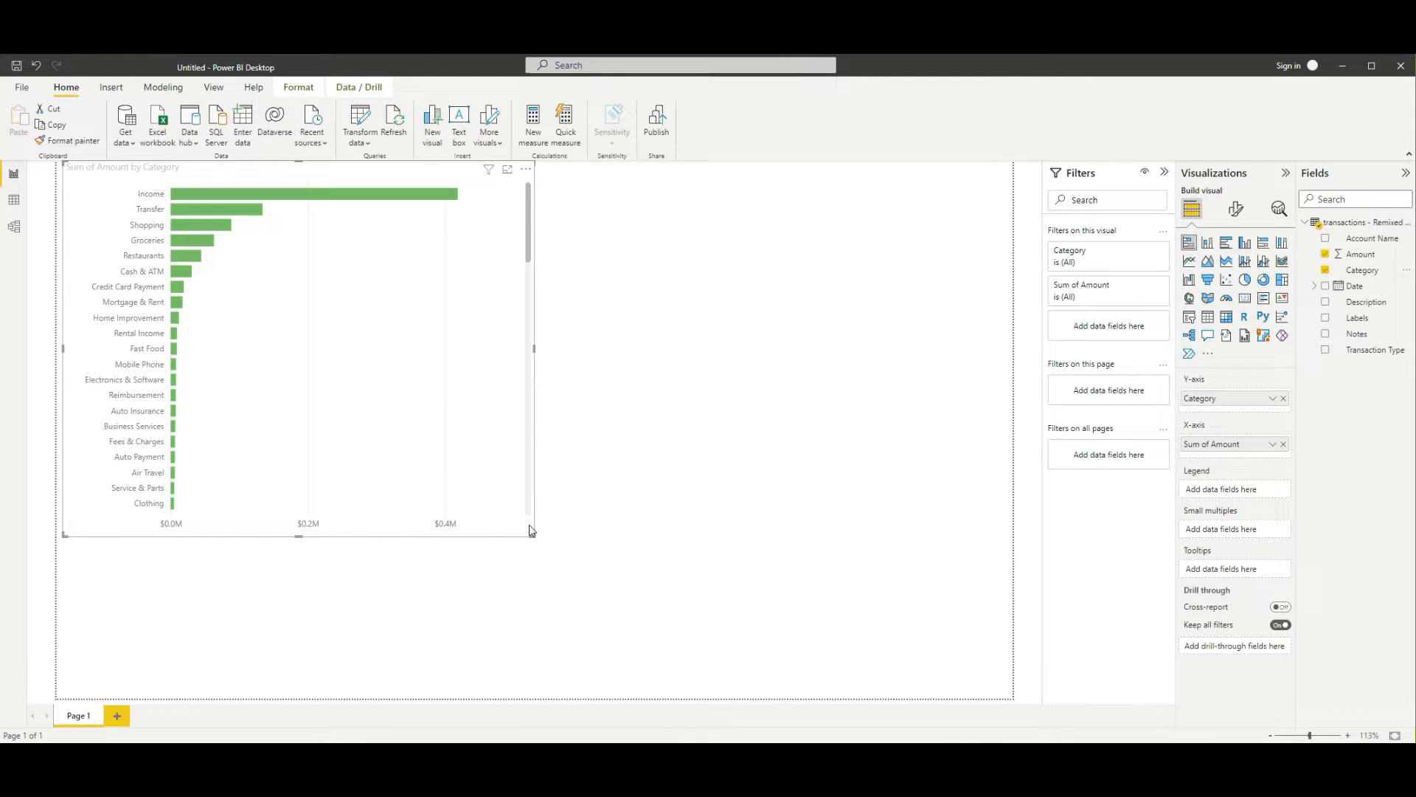
pyautogui.moveTo(474, 301); pyautogui.dragTo(738, 378)
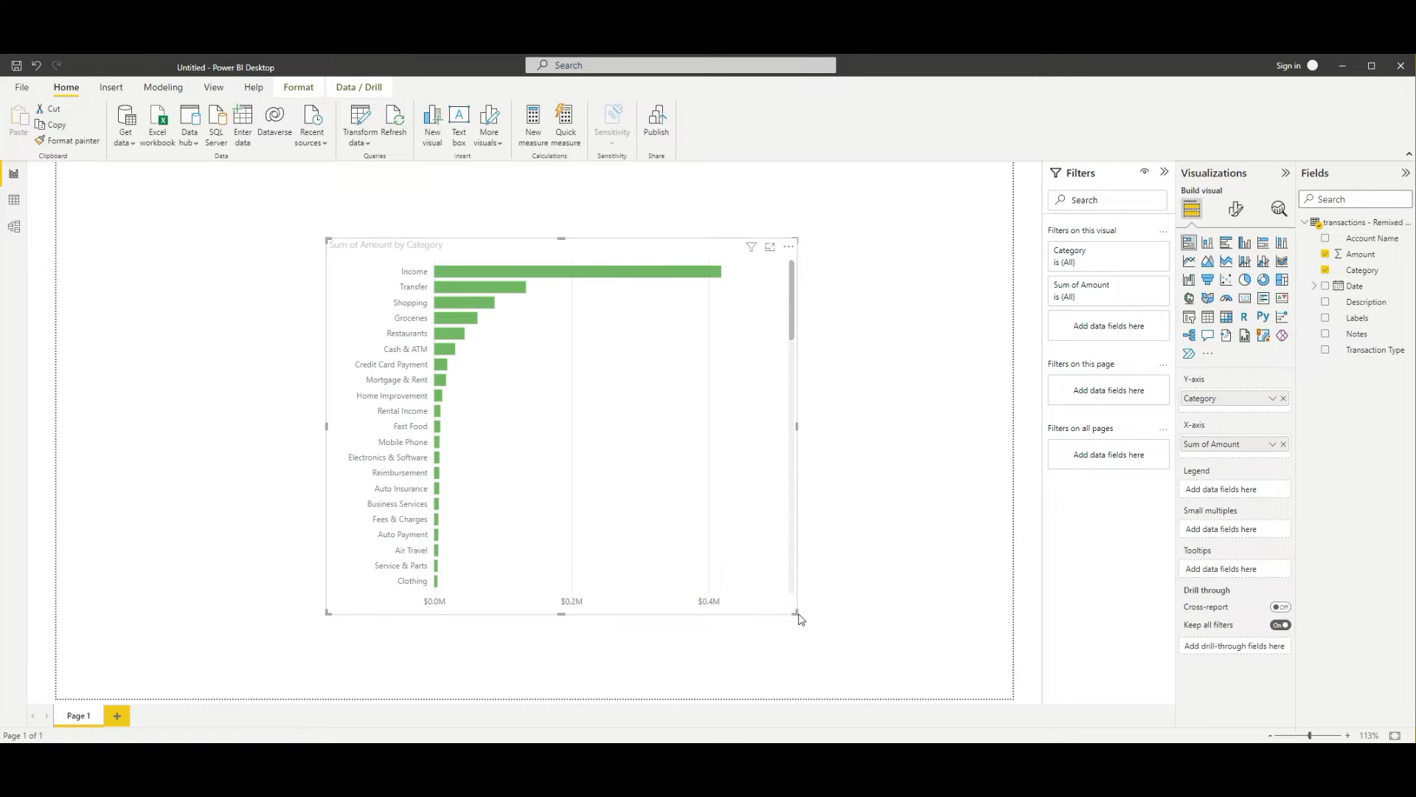
pyautogui.moveTo(795, 611); pyautogui.dragTo(922, 662)
pyautogui.moveTo(797, 339); pyautogui.dragTo(706, 327)
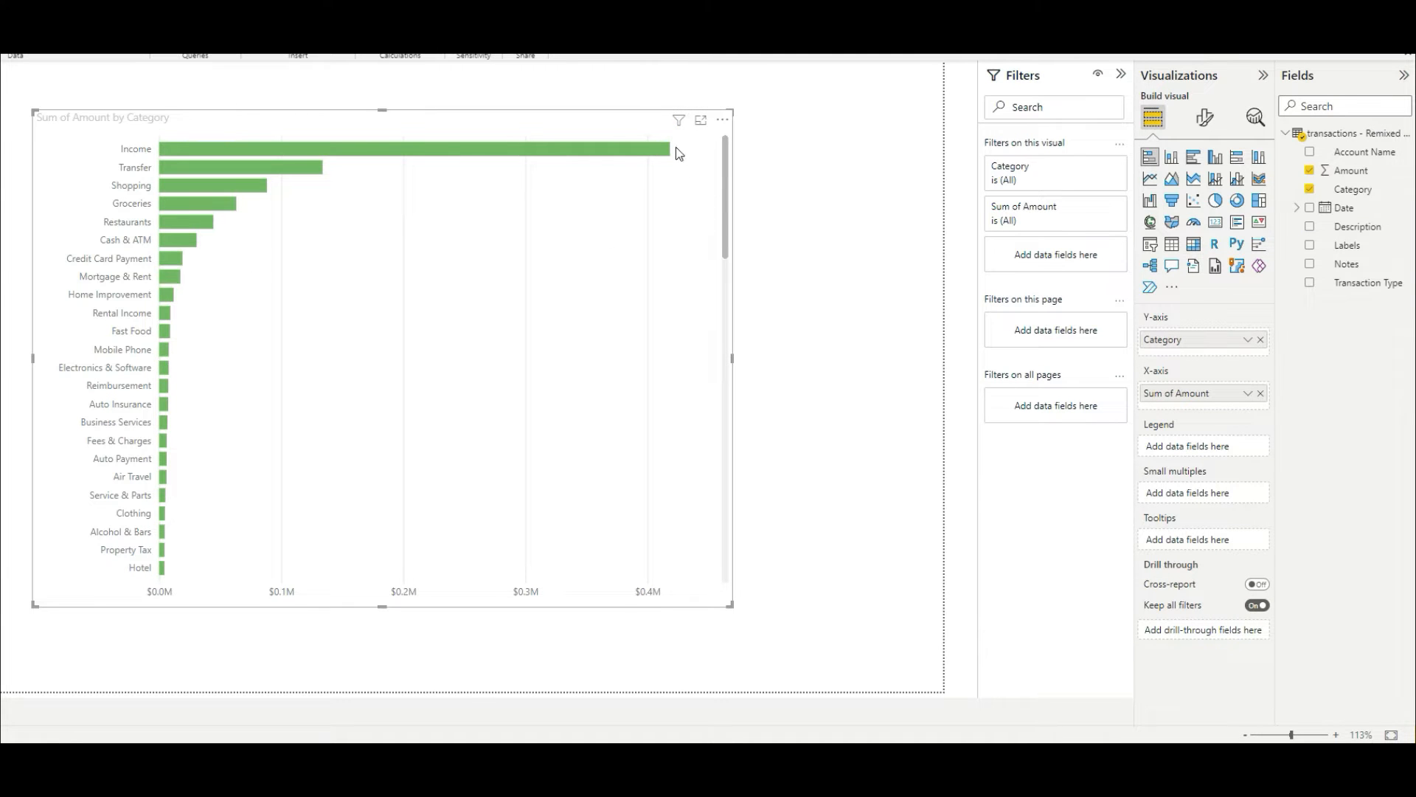
# - Examine the bar chart's axis sorting options without changing them
pyautogui.moveTo(685, 129)
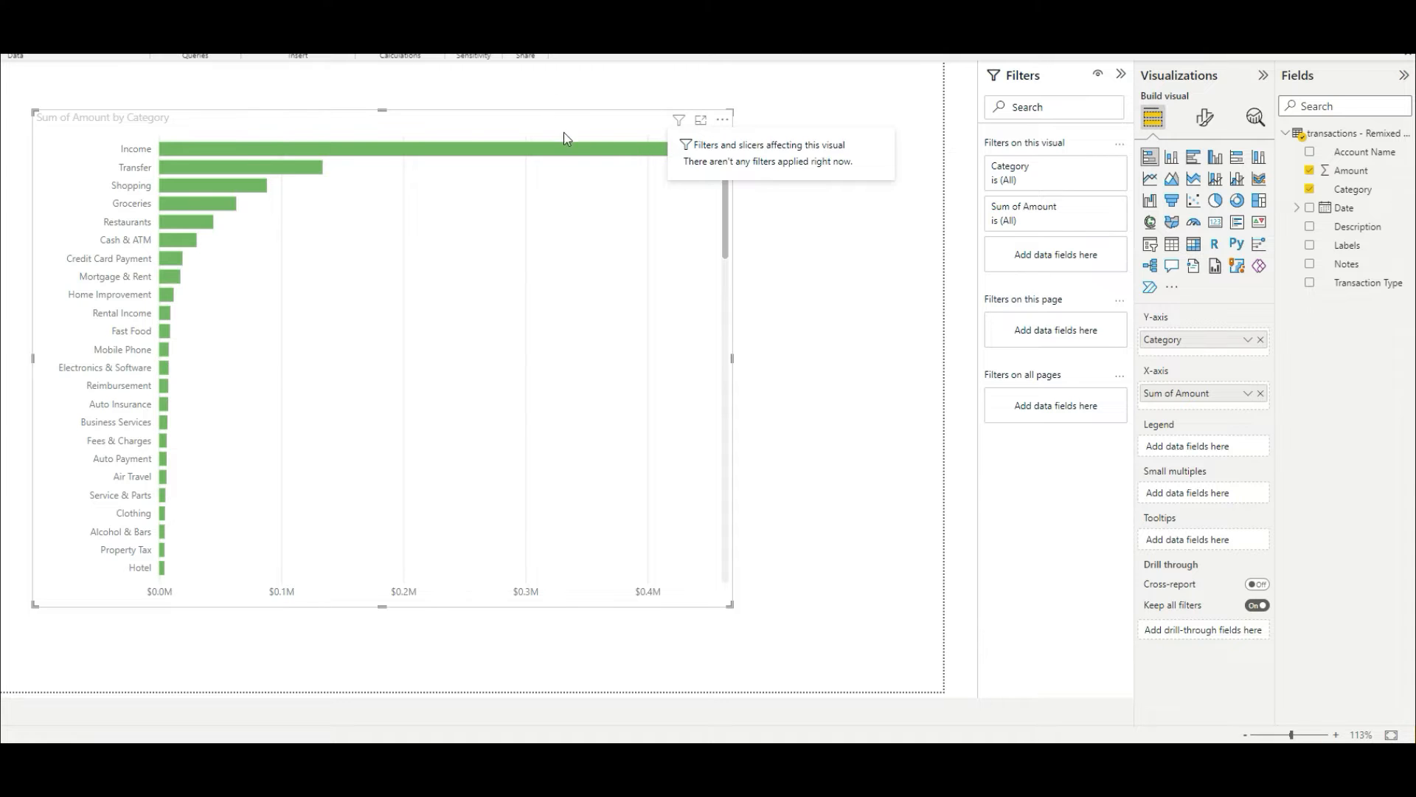
pyautogui.click(722, 121)
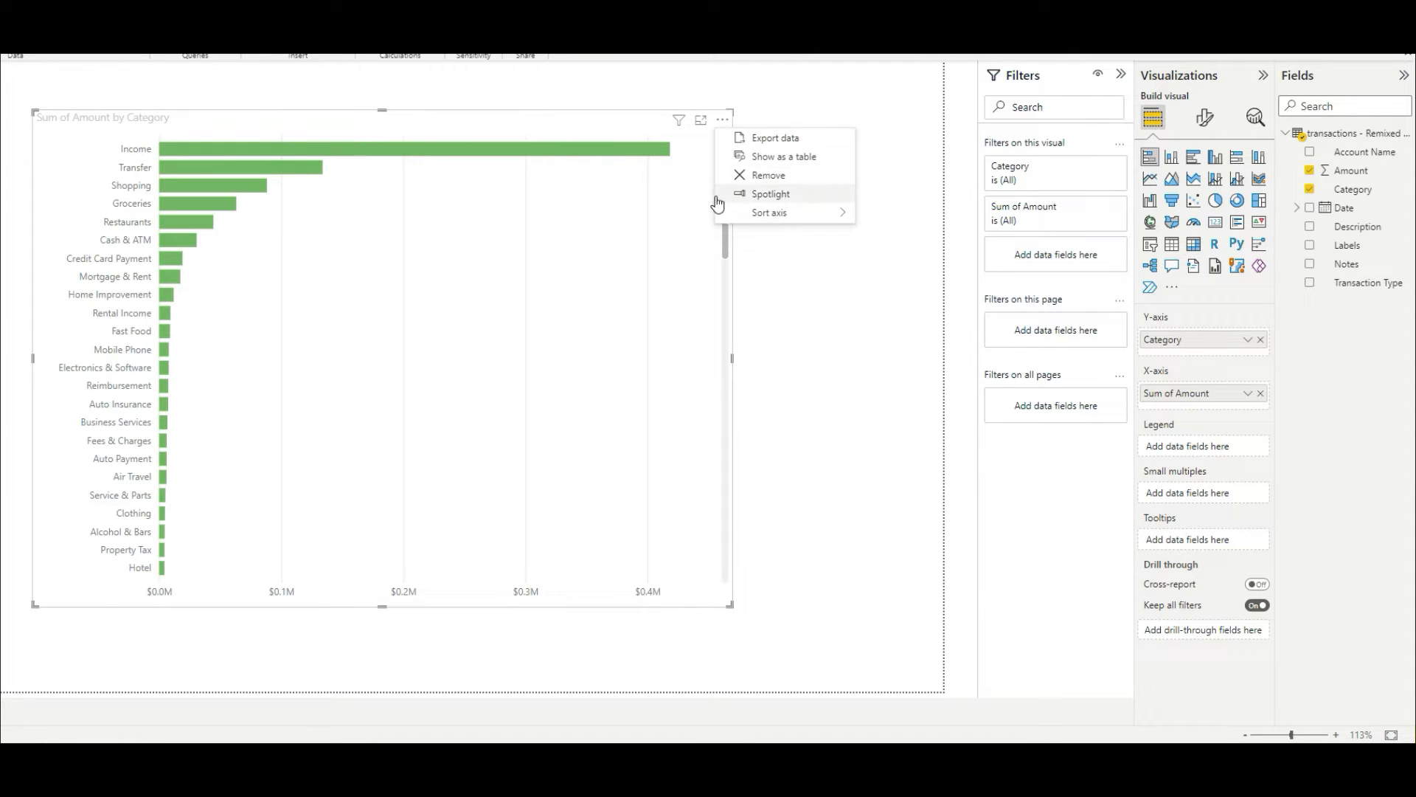
pyautogui.moveTo(775, 215)
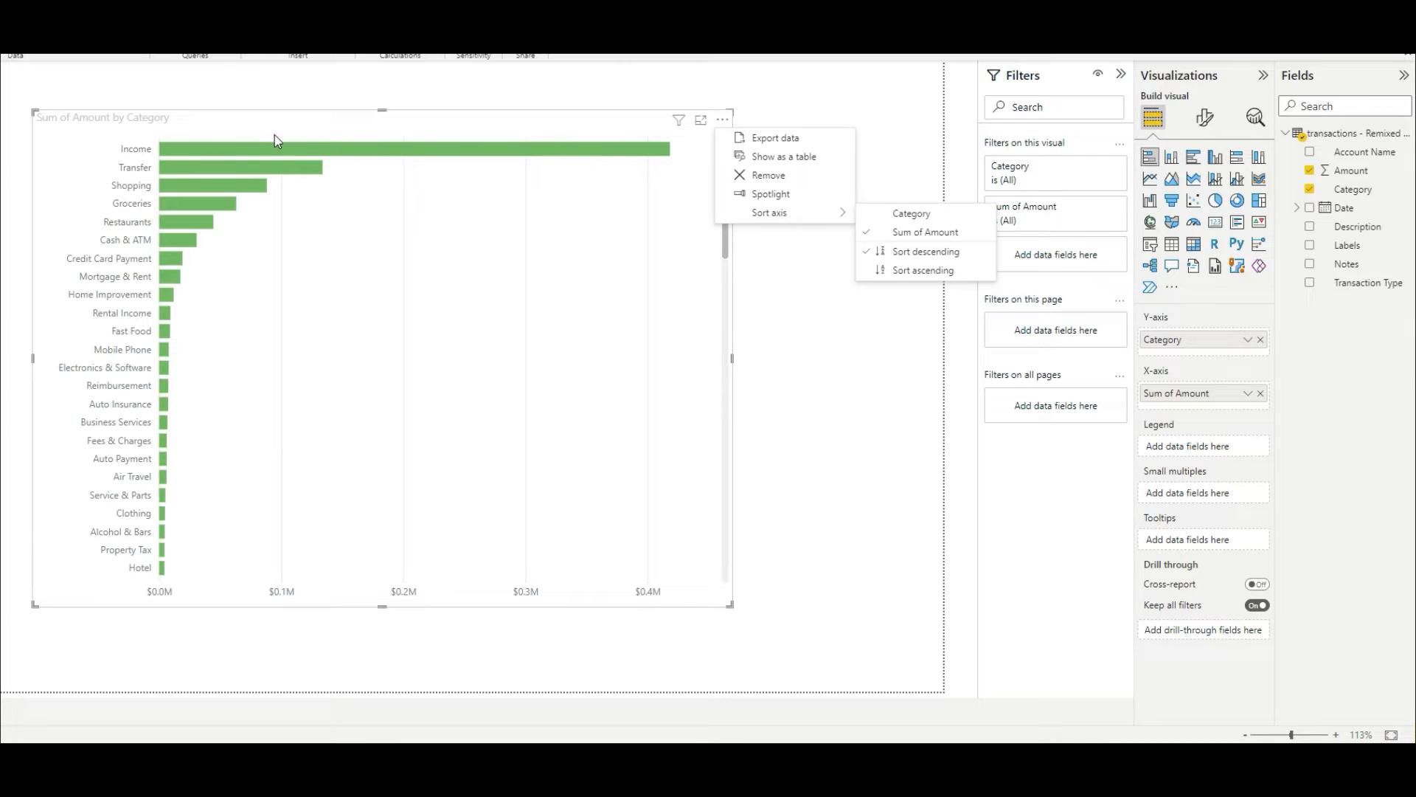
pyautogui.press('Escape')
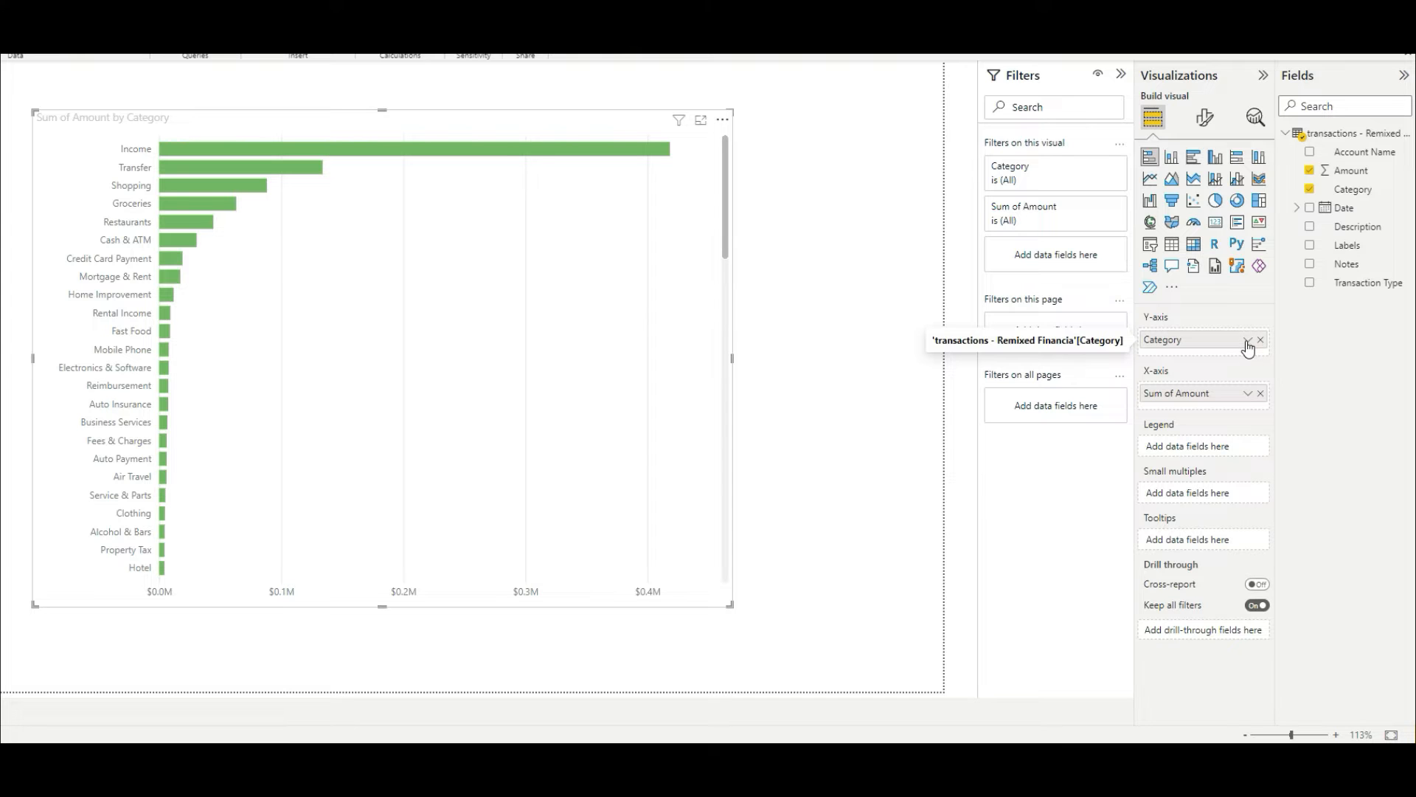
pyautogui.moveTo(1214, 345)
pyautogui.mouseDown()
pyautogui.moveTo(1204, 408)
pyautogui.moveTo(1202, 341)
pyautogui.mouseUp()
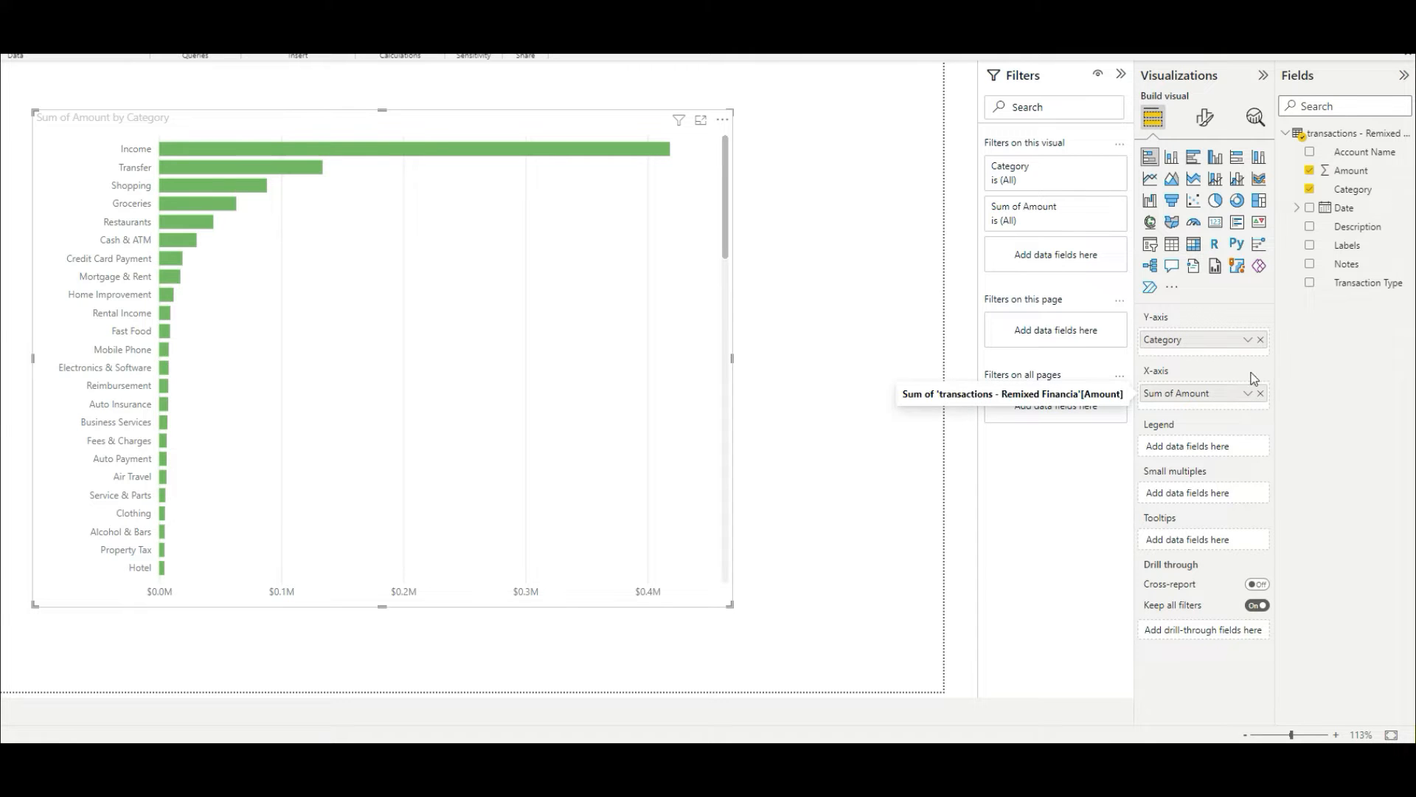
# - Rename the Y-axis field for this visual as "Something else"
pyautogui.click(1247, 343)
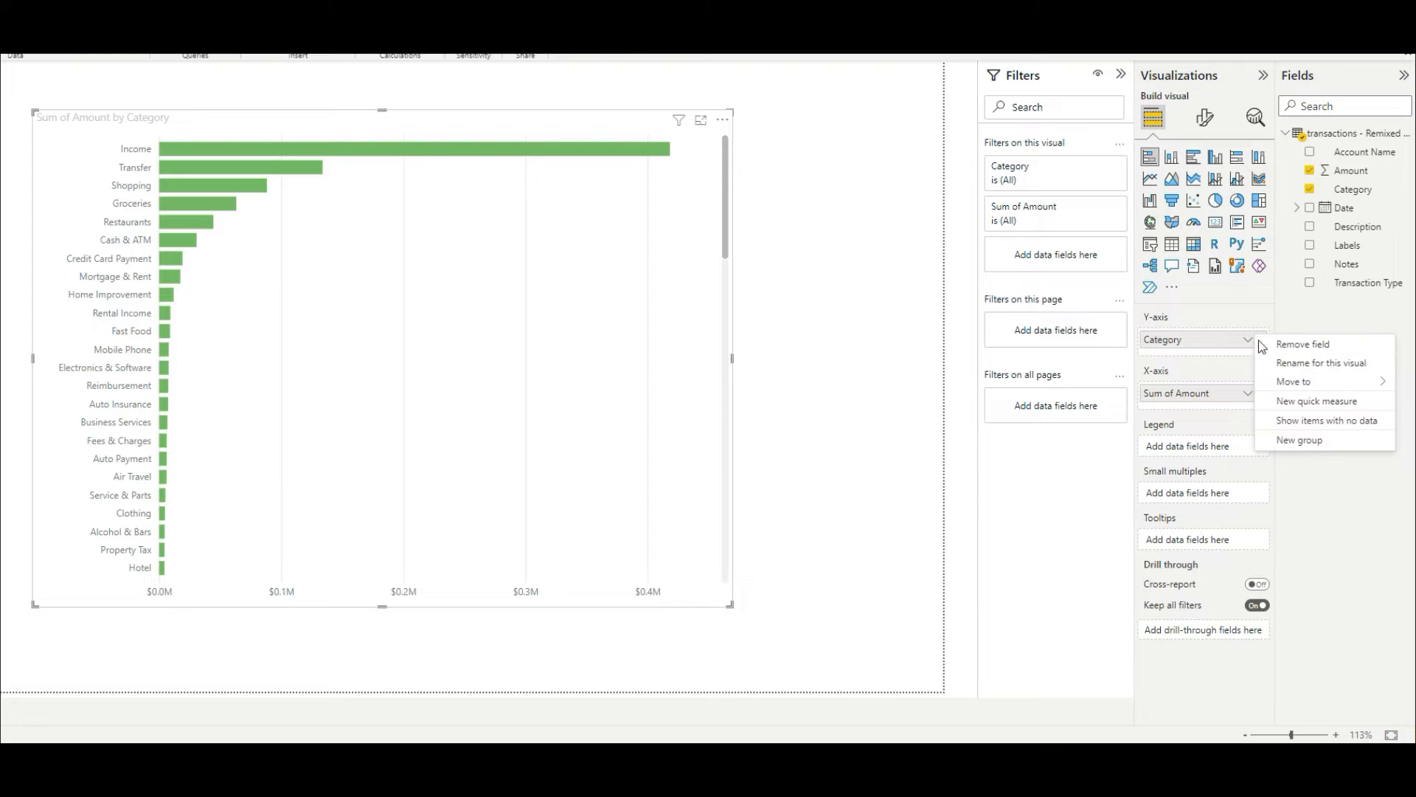
pyautogui.click(1300, 363)
pyautogui.write('Something else')
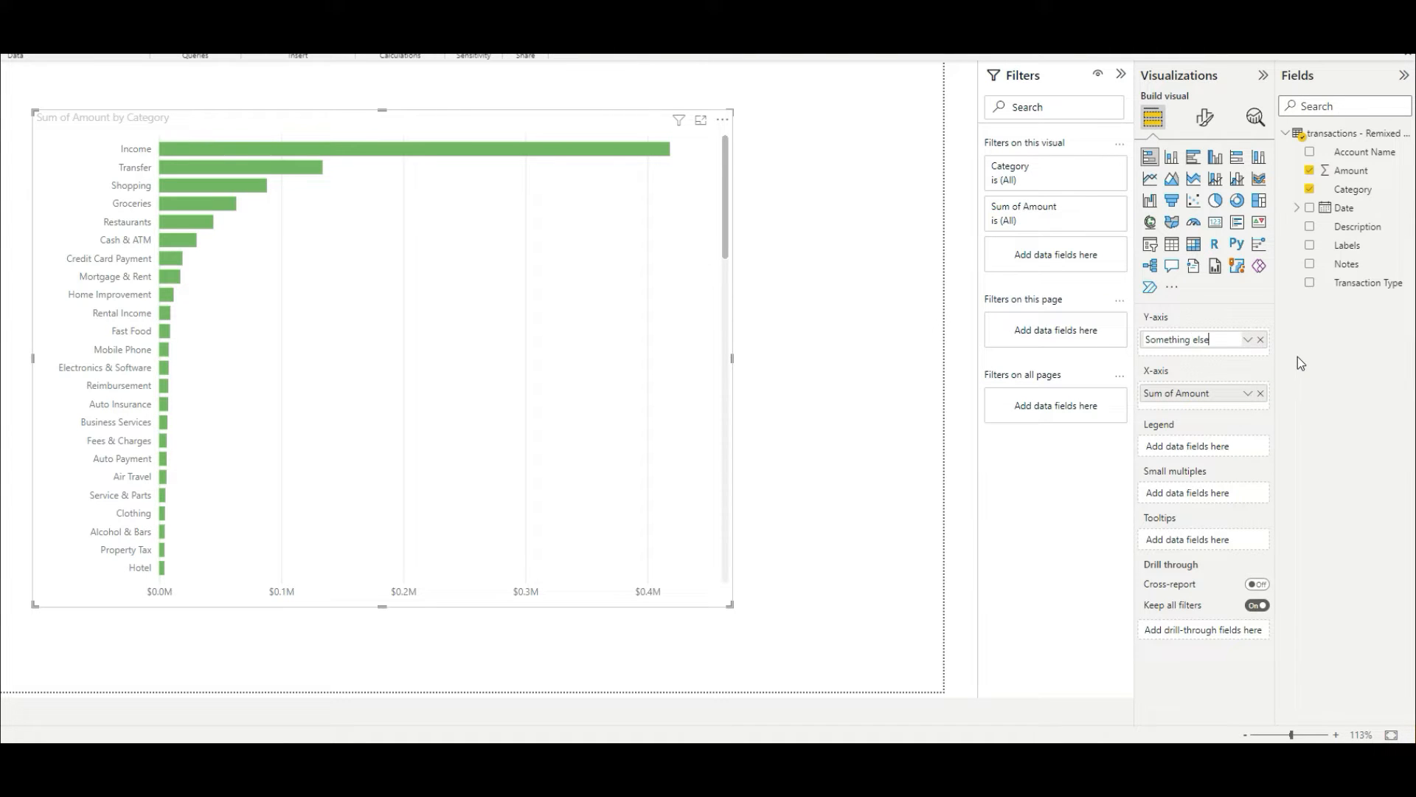
pyautogui.press('Return')
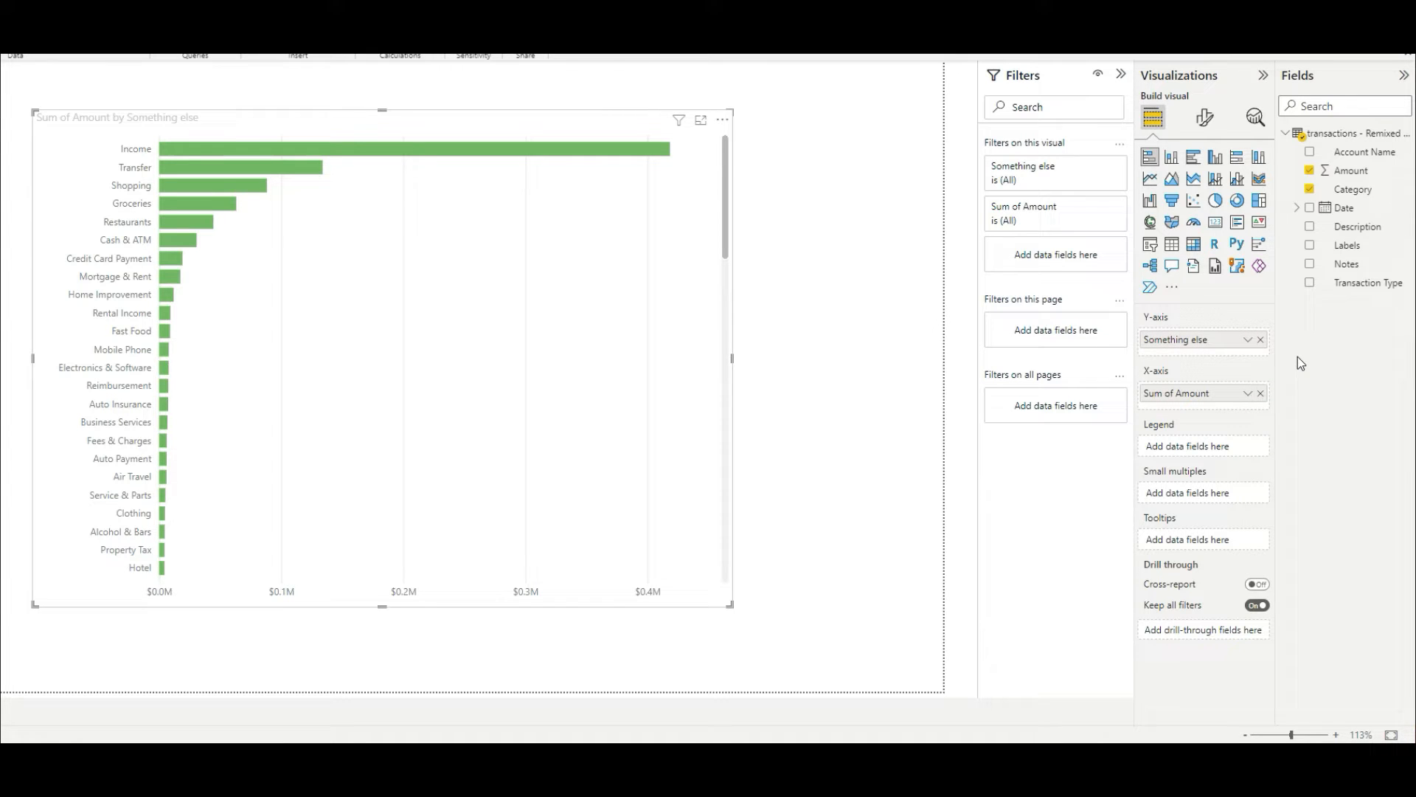
# - Rename the Y-axis field for this visual as "Category of Spending"
pyautogui.doubleClick(1210, 339)
pyautogui.write('C')
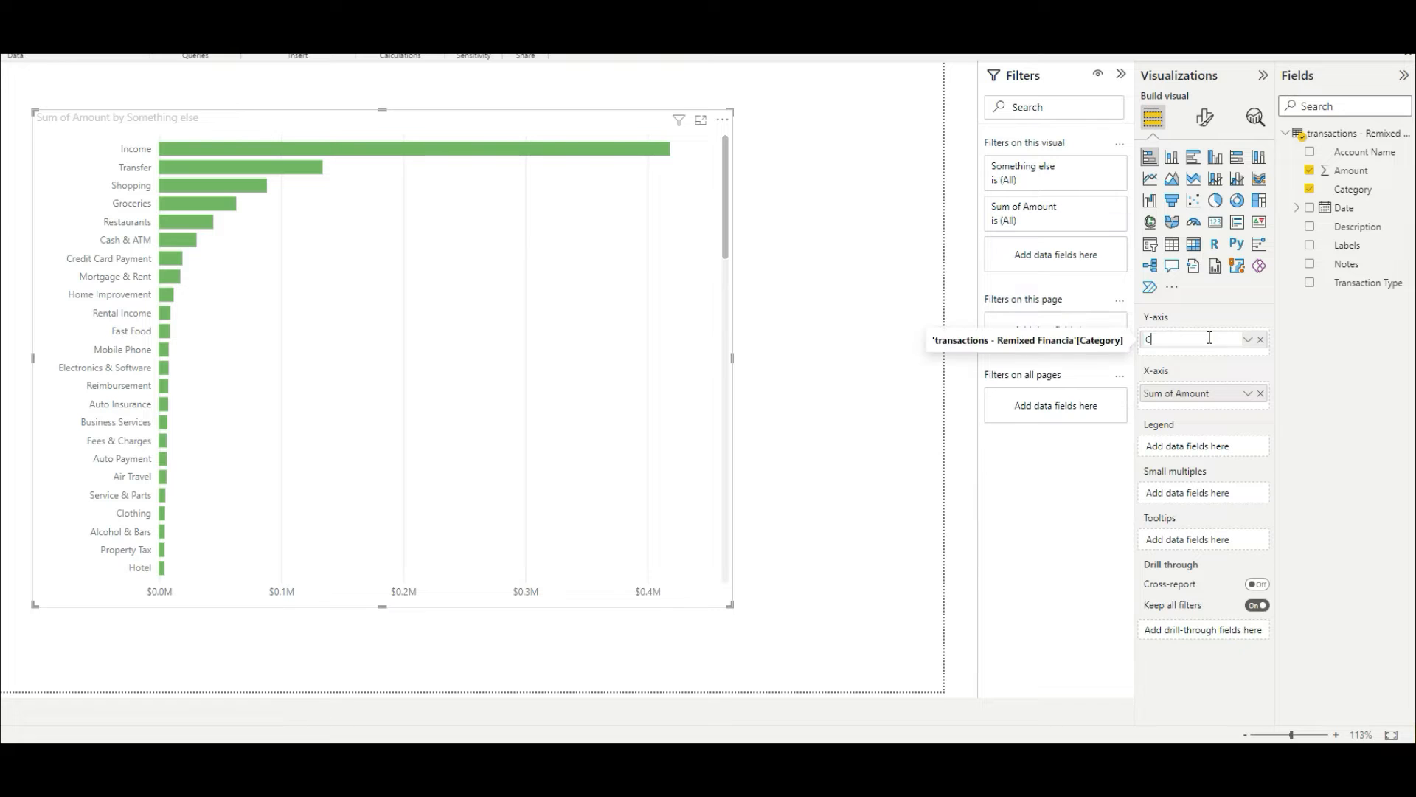
pyautogui.write('ategory of')
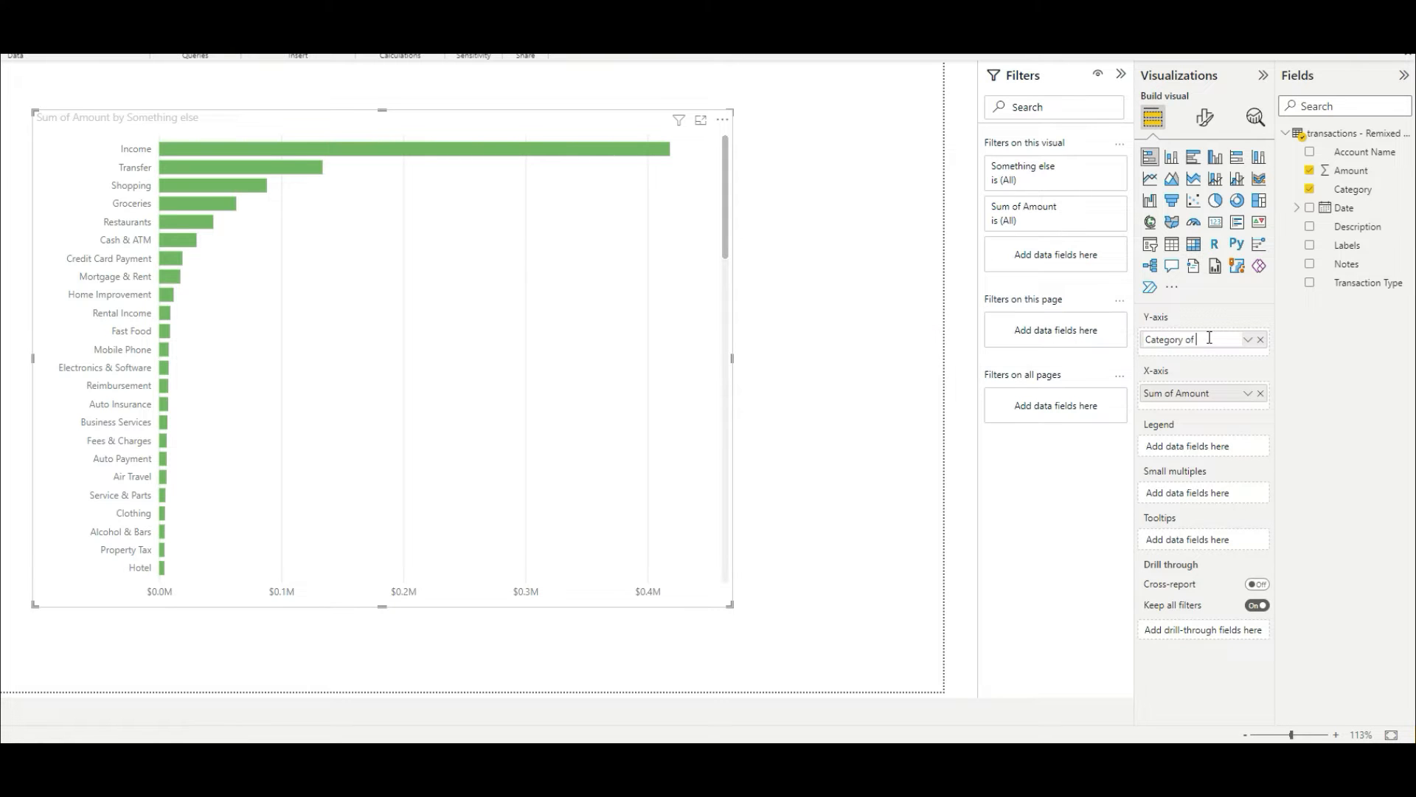
pyautogui.press('Return')
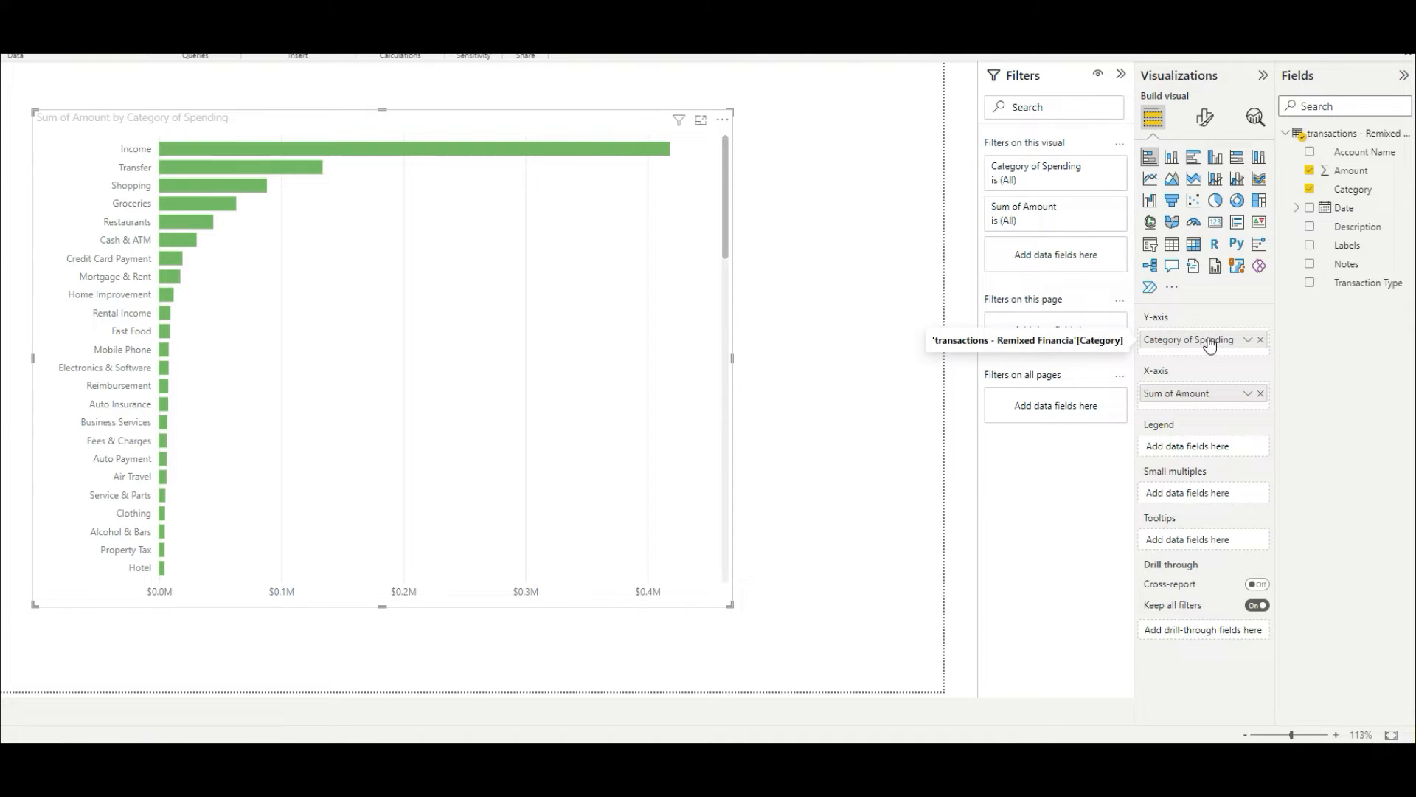
# - Rename the X-axis field for this visual as "Dollars Spent"
pyautogui.click(1247, 396)
pyautogui.click(1321, 417)
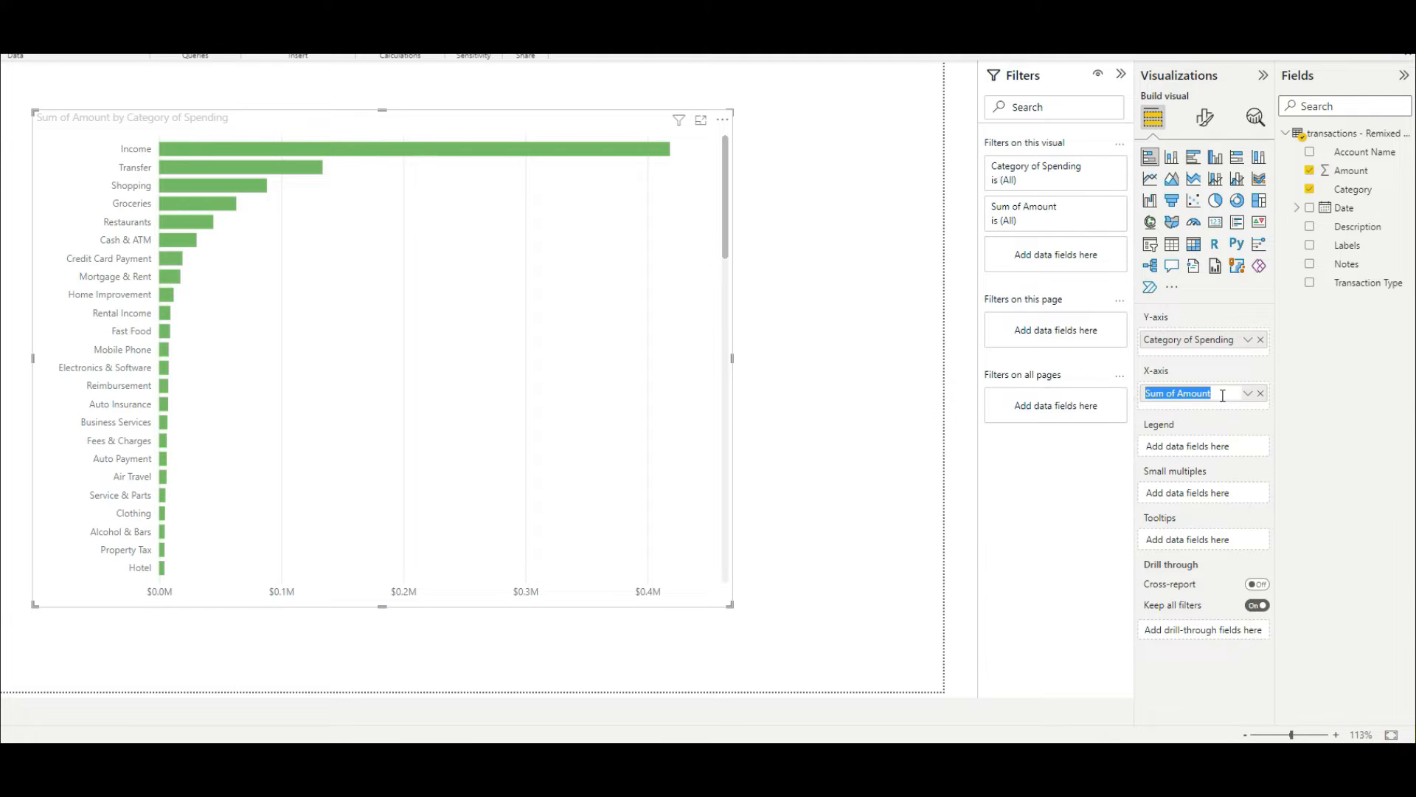
pyautogui.write('Dollars Spent')
pyautogui.press('Return')
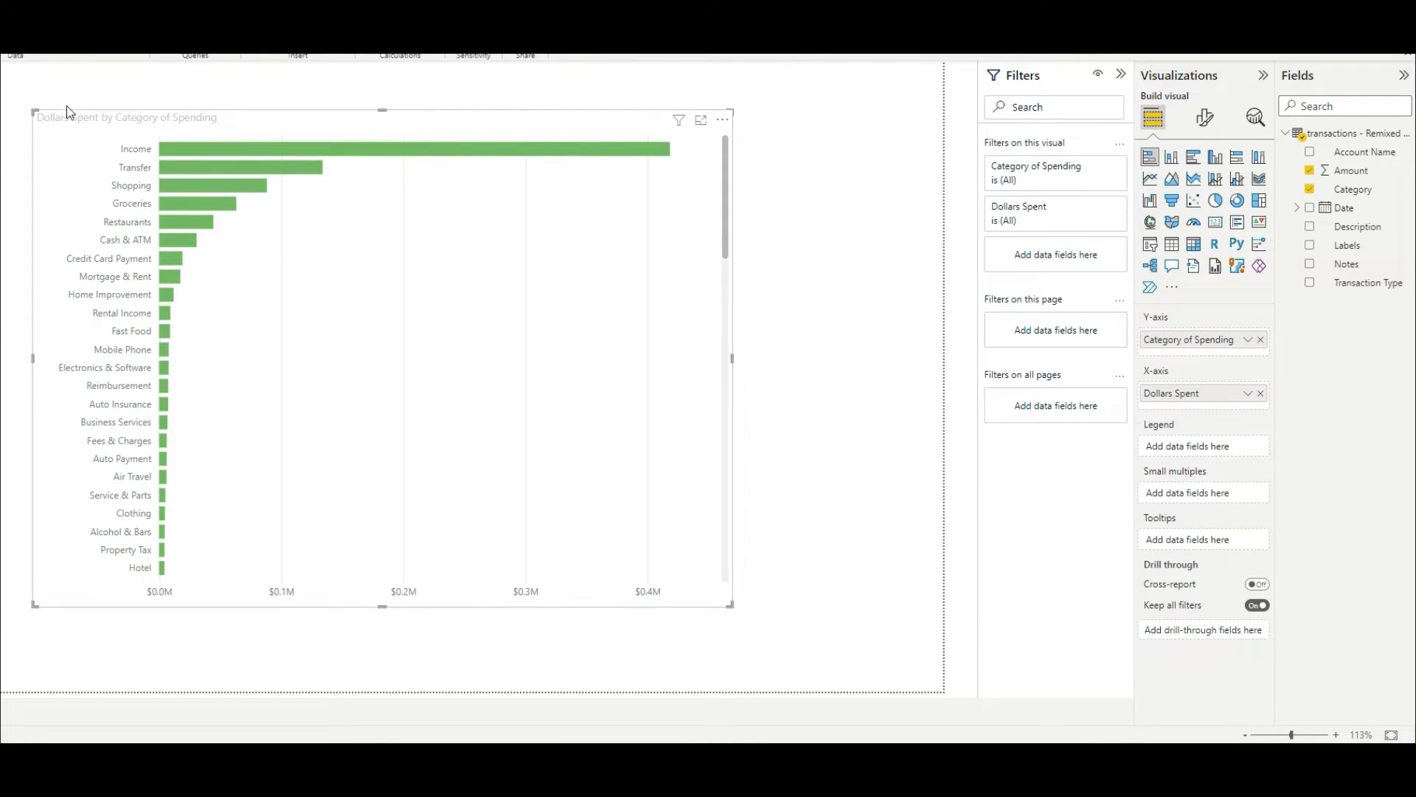
# - Extend the X-axis field's name to "Sum of Dollars Spent"
pyautogui.doubleClick(1154, 393)
pyautogui.click(1154, 396)
pyautogui.write('Sum of')
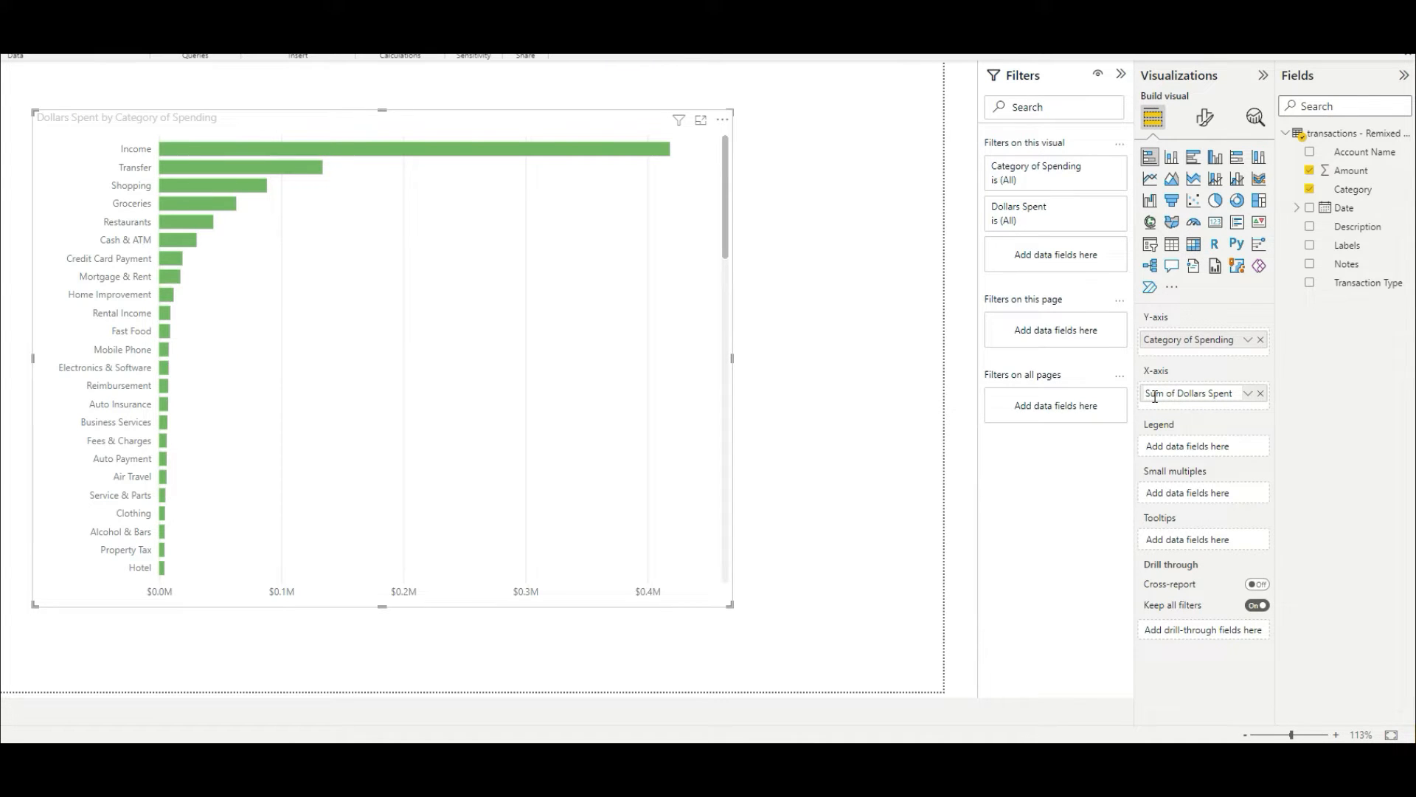
pyautogui.click(1296, 369)
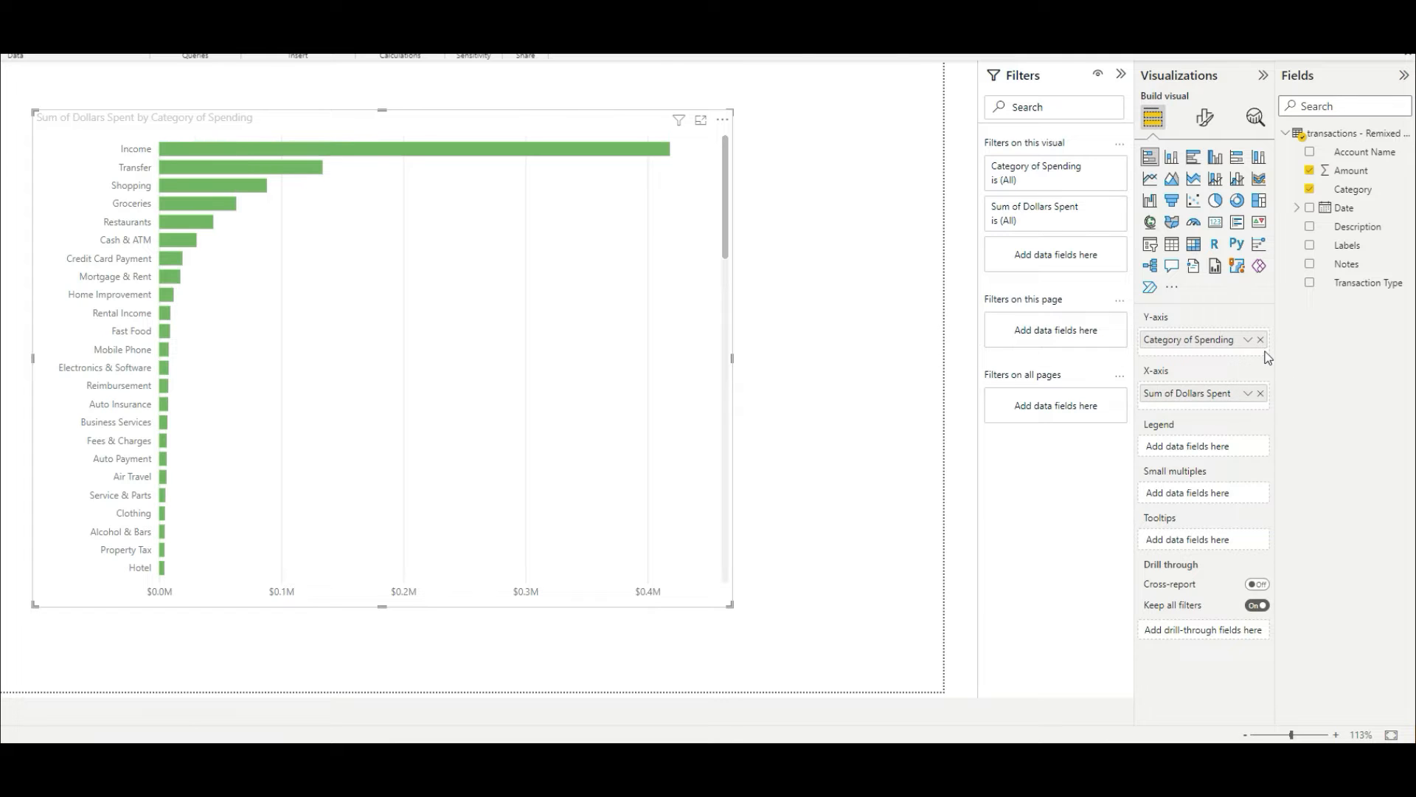
# - Try the Average, Minimum, Maximum and Count aggregations on the X-axis field and return it to Sum
pyautogui.click(1246, 393)
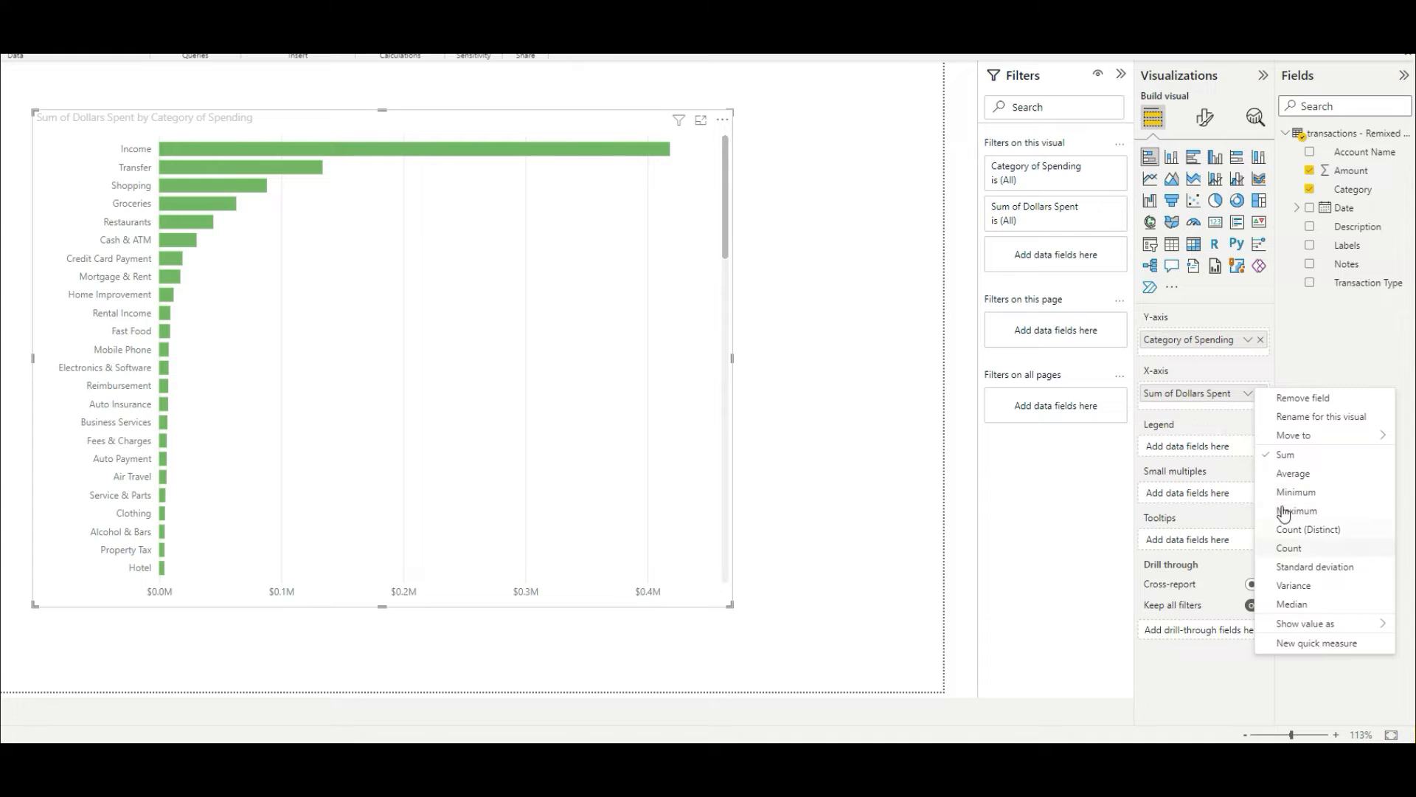
pyautogui.click(1288, 476)
pyautogui.click(1247, 393)
pyautogui.click(1291, 491)
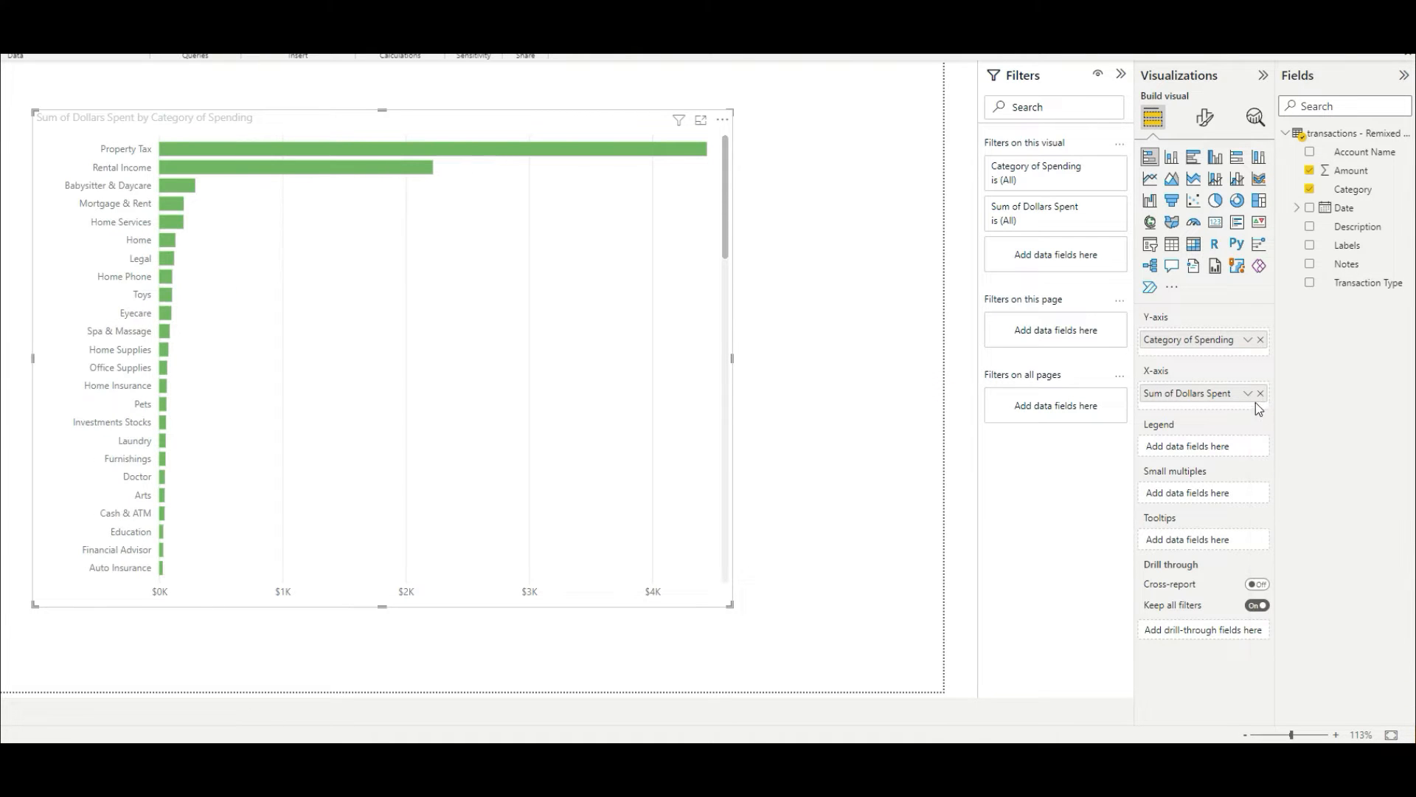
pyautogui.click(1248, 393)
pyautogui.click(1292, 510)
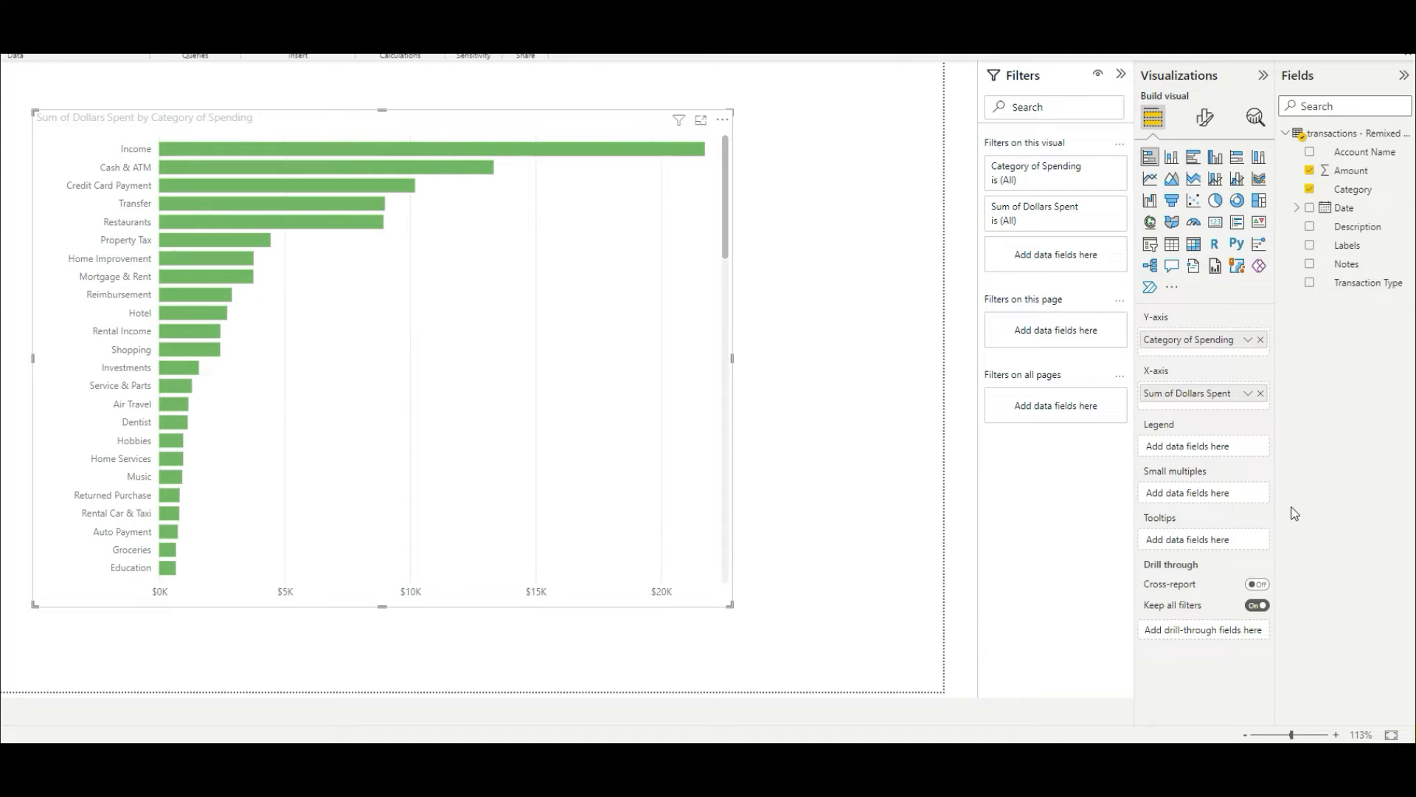
pyautogui.click(1248, 393)
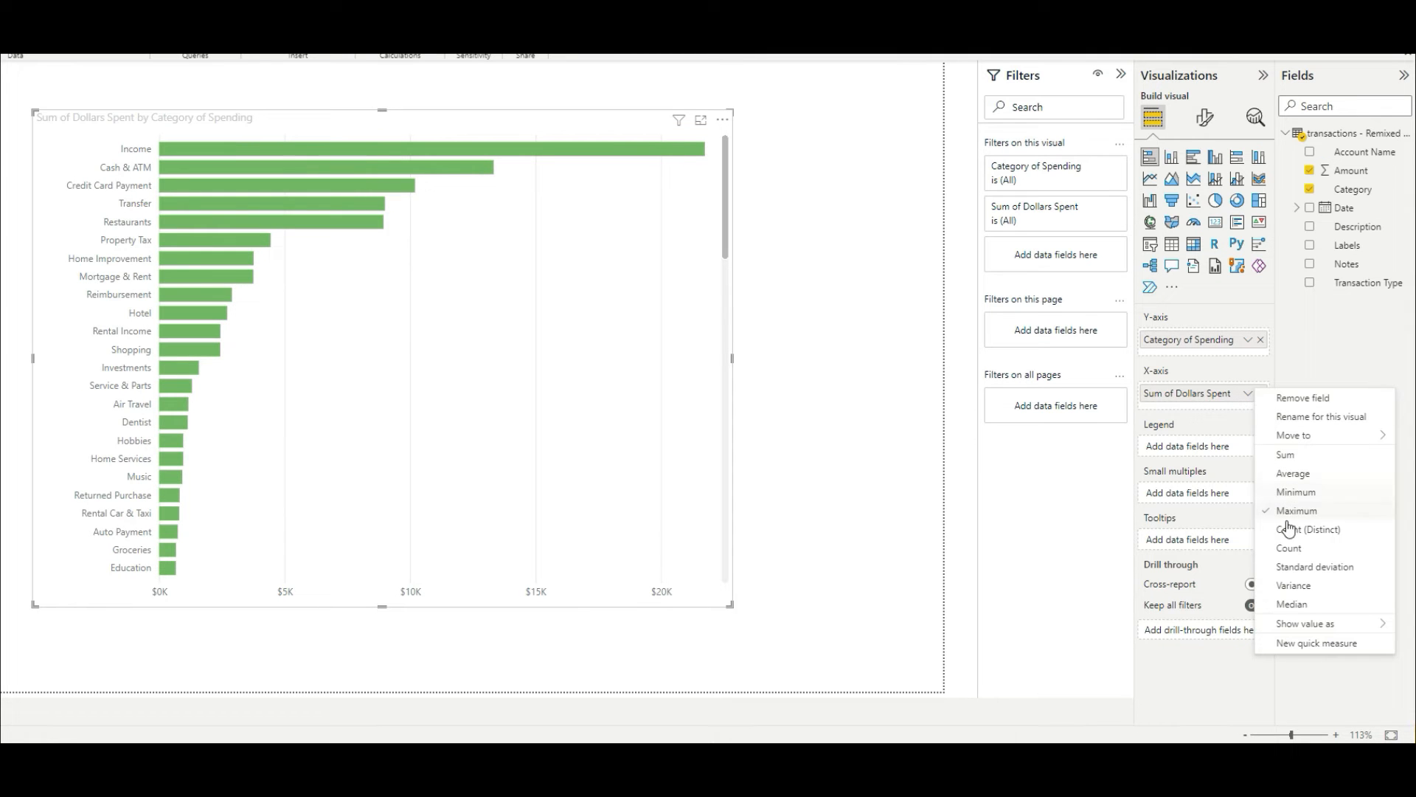
pyautogui.click(1283, 548)
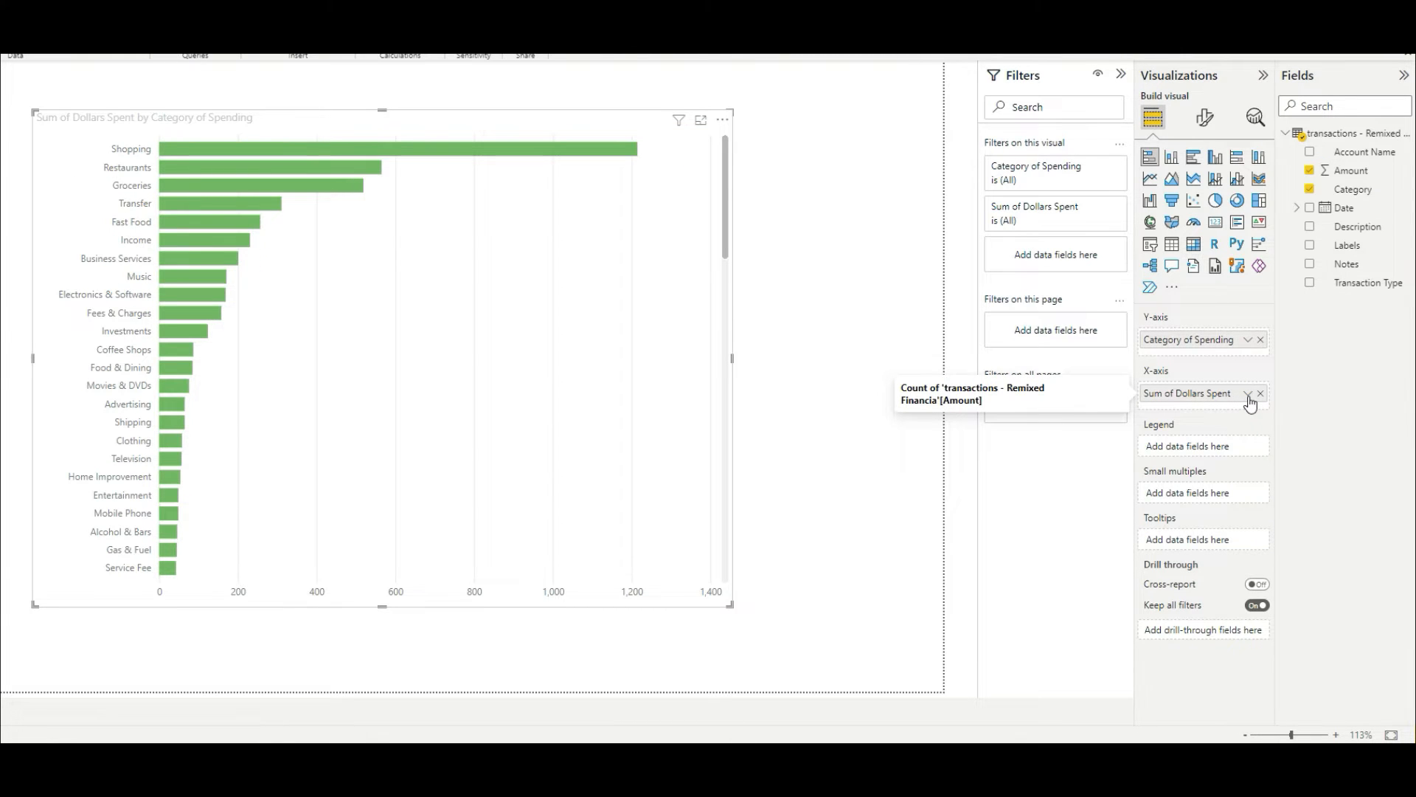
pyautogui.click(1248, 396)
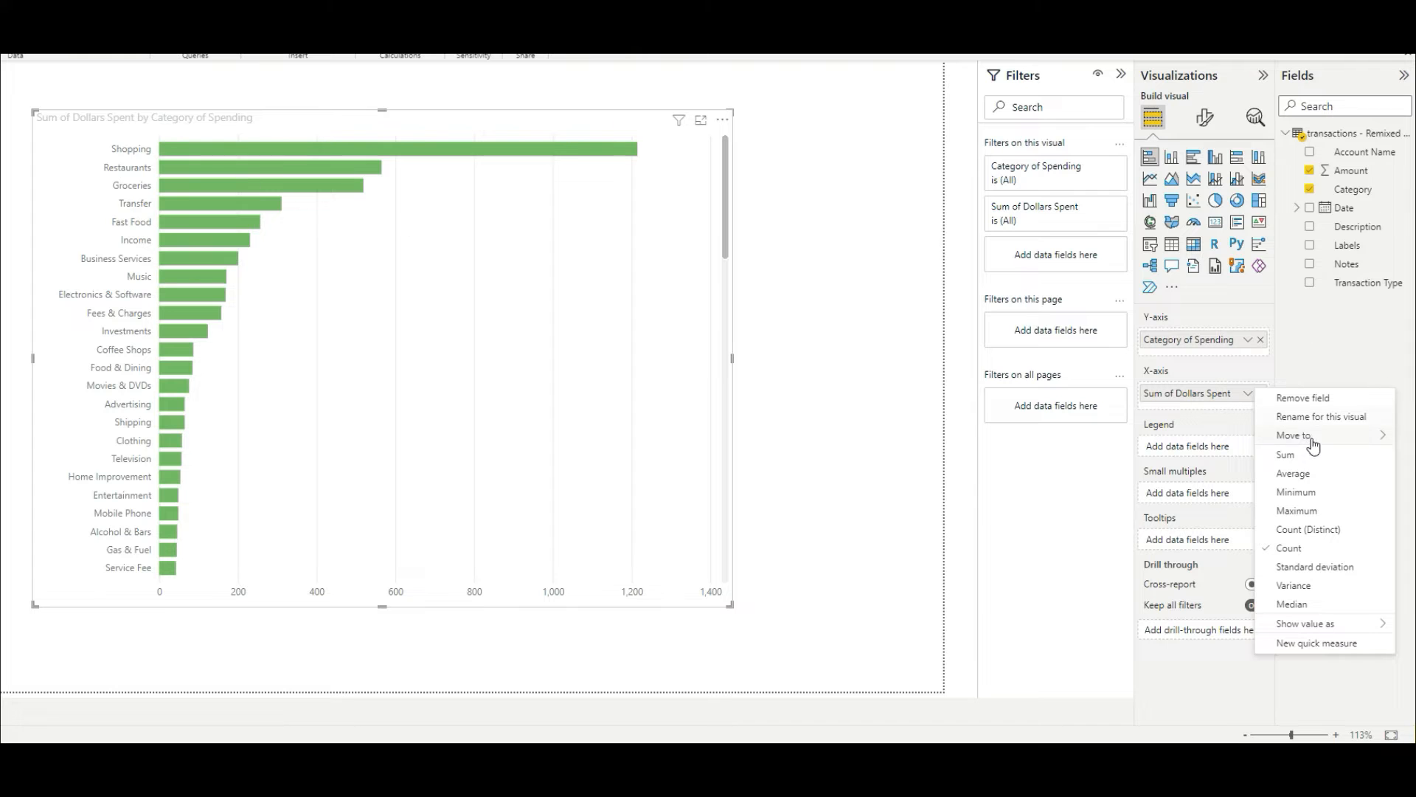
pyautogui.click(1302, 456)
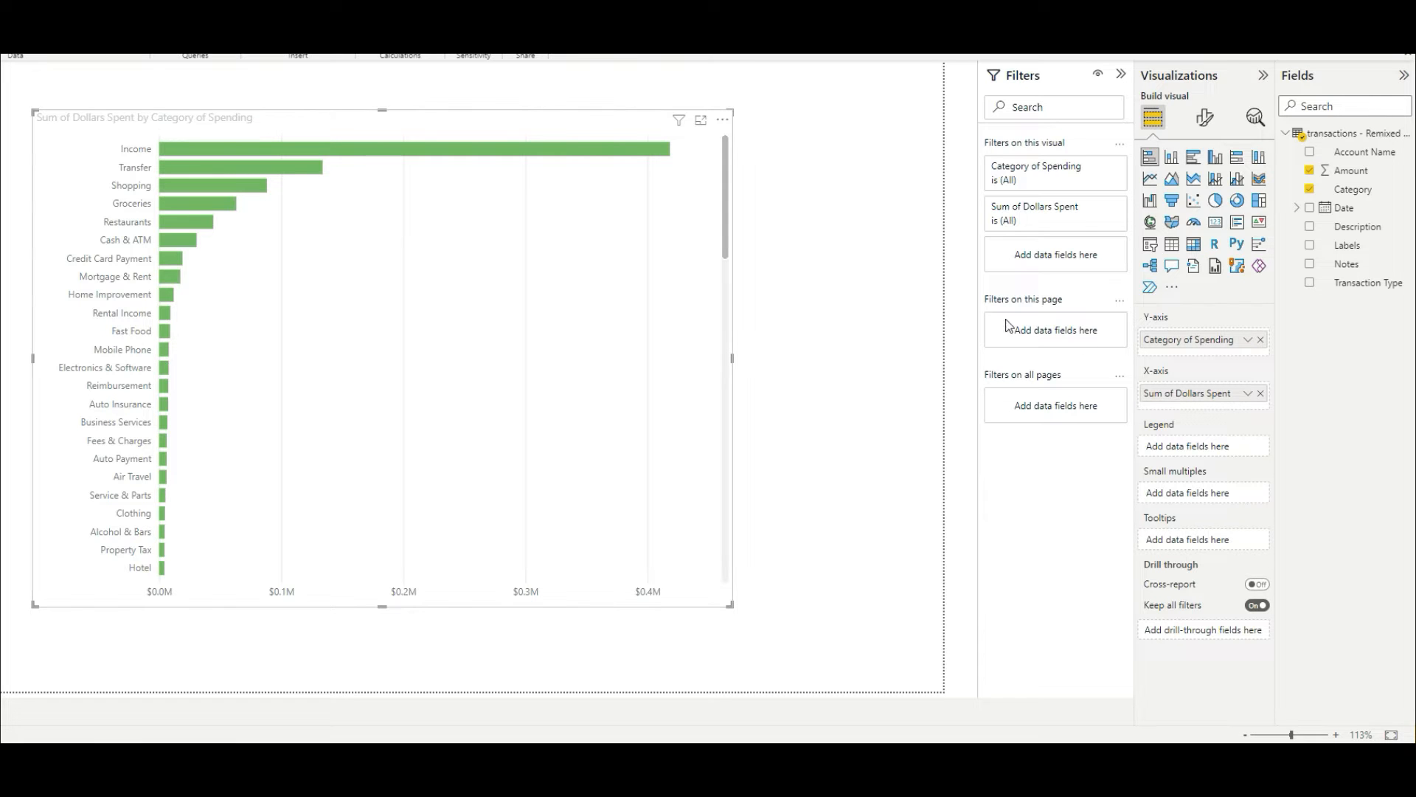
# - Try showing the X-axis values as Percent of grand total and switch them back to No calculation
pyautogui.click(1248, 399)
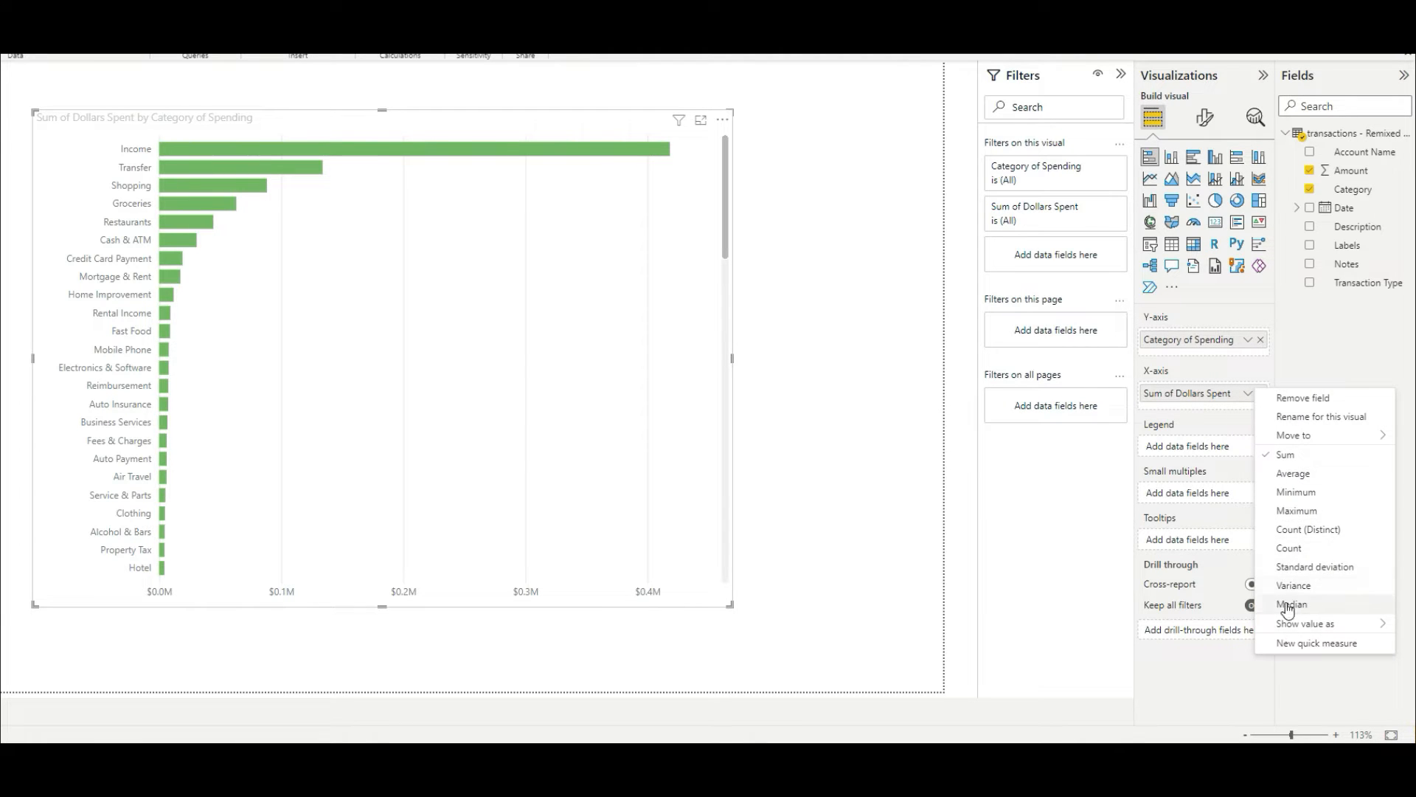
pyautogui.moveTo(1336, 626)
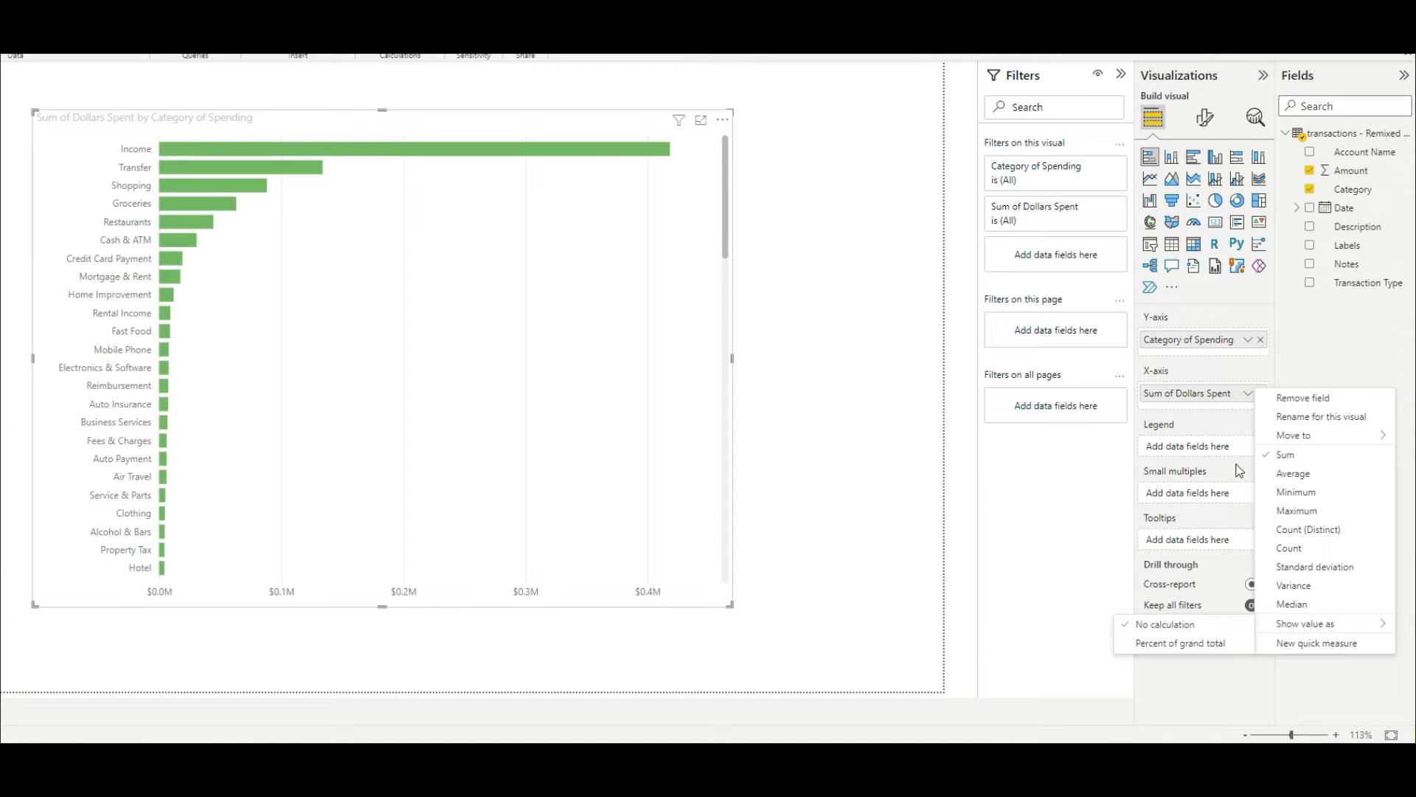
pyautogui.click(1207, 644)
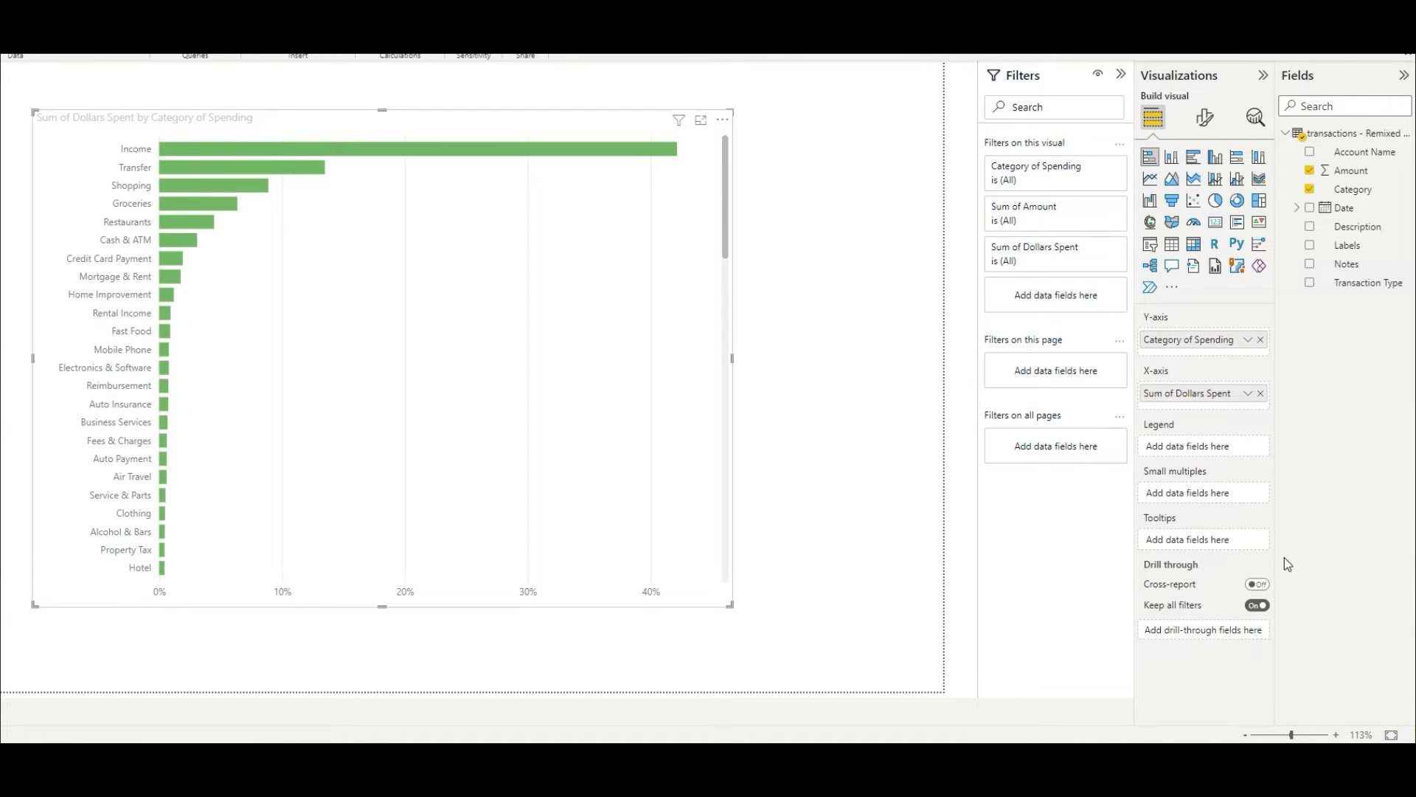
pyautogui.click(1248, 393)
pyautogui.moveTo(1320, 625)
pyautogui.click(1199, 624)
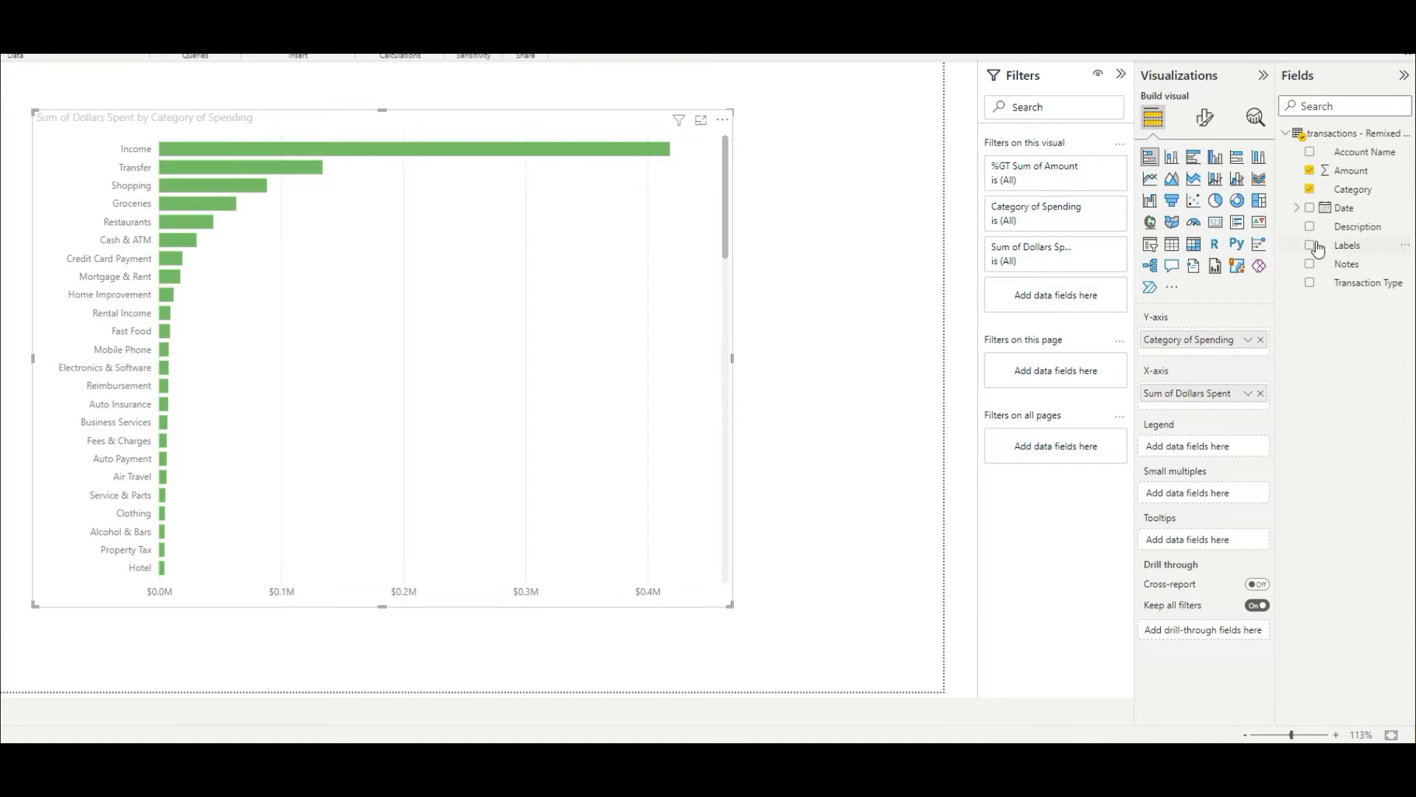
# - Add the Category field to the bar chart's legend so each category gets its own colour
pyautogui.moveTo(1352, 195); pyautogui.dragTo(1209, 450)
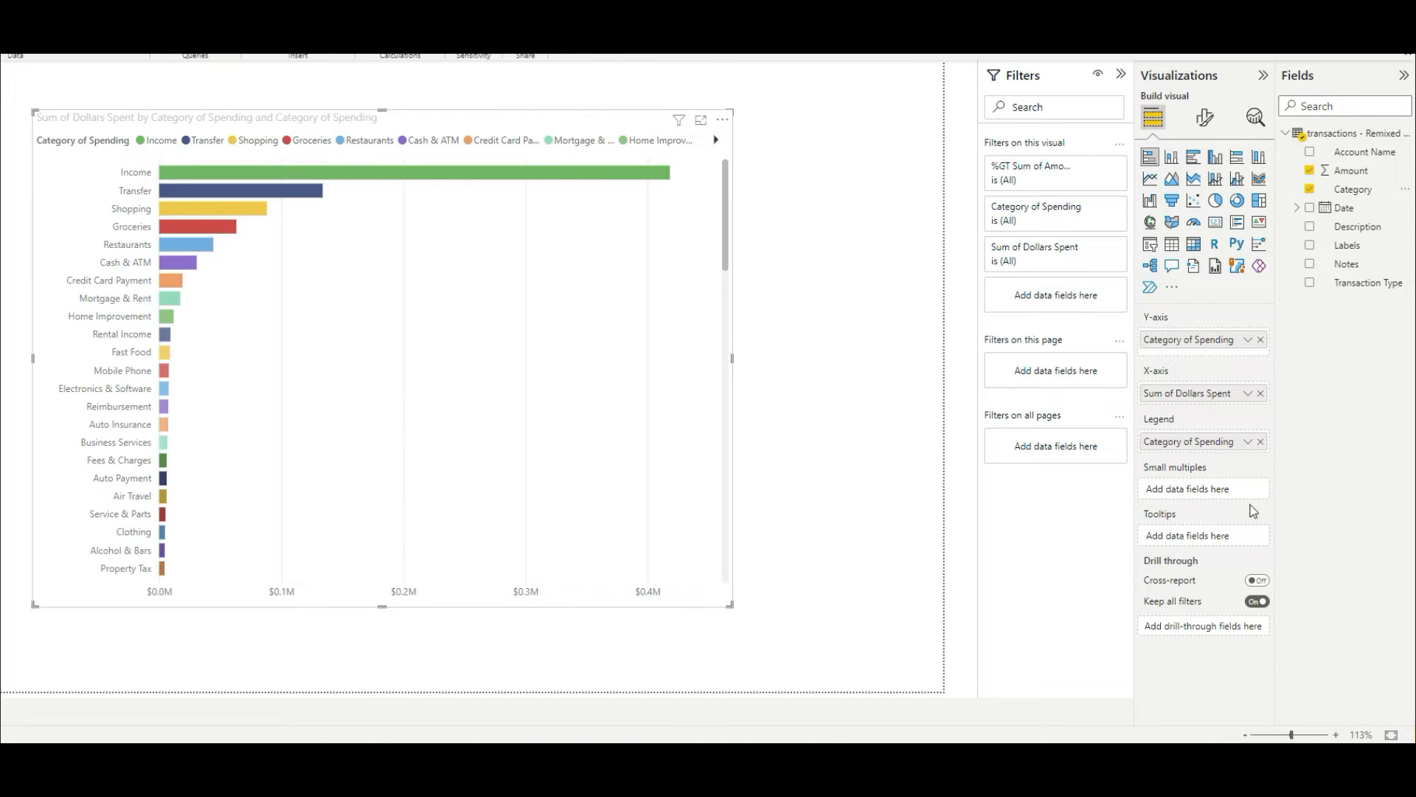
pyautogui.click(1247, 442)
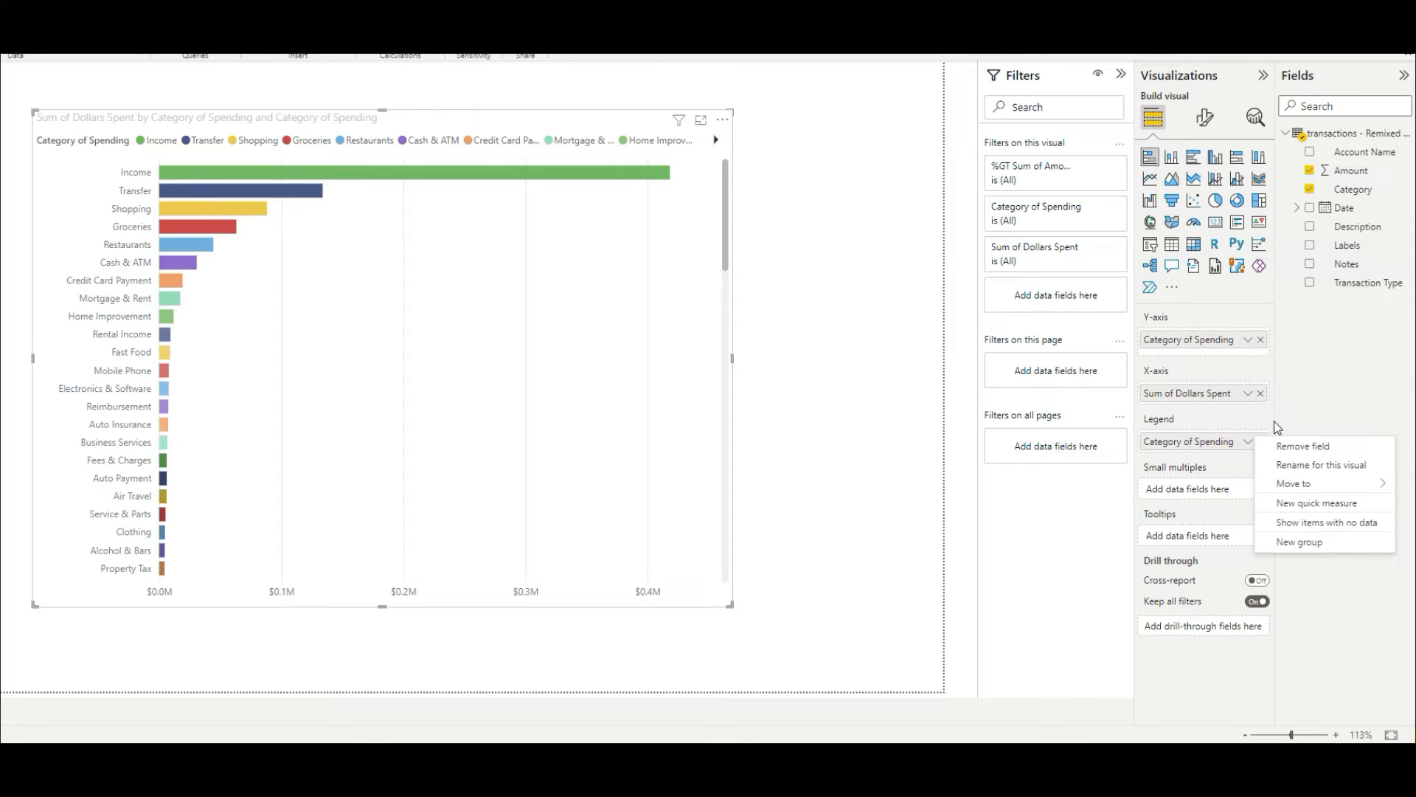
pyautogui.click(1295, 417)
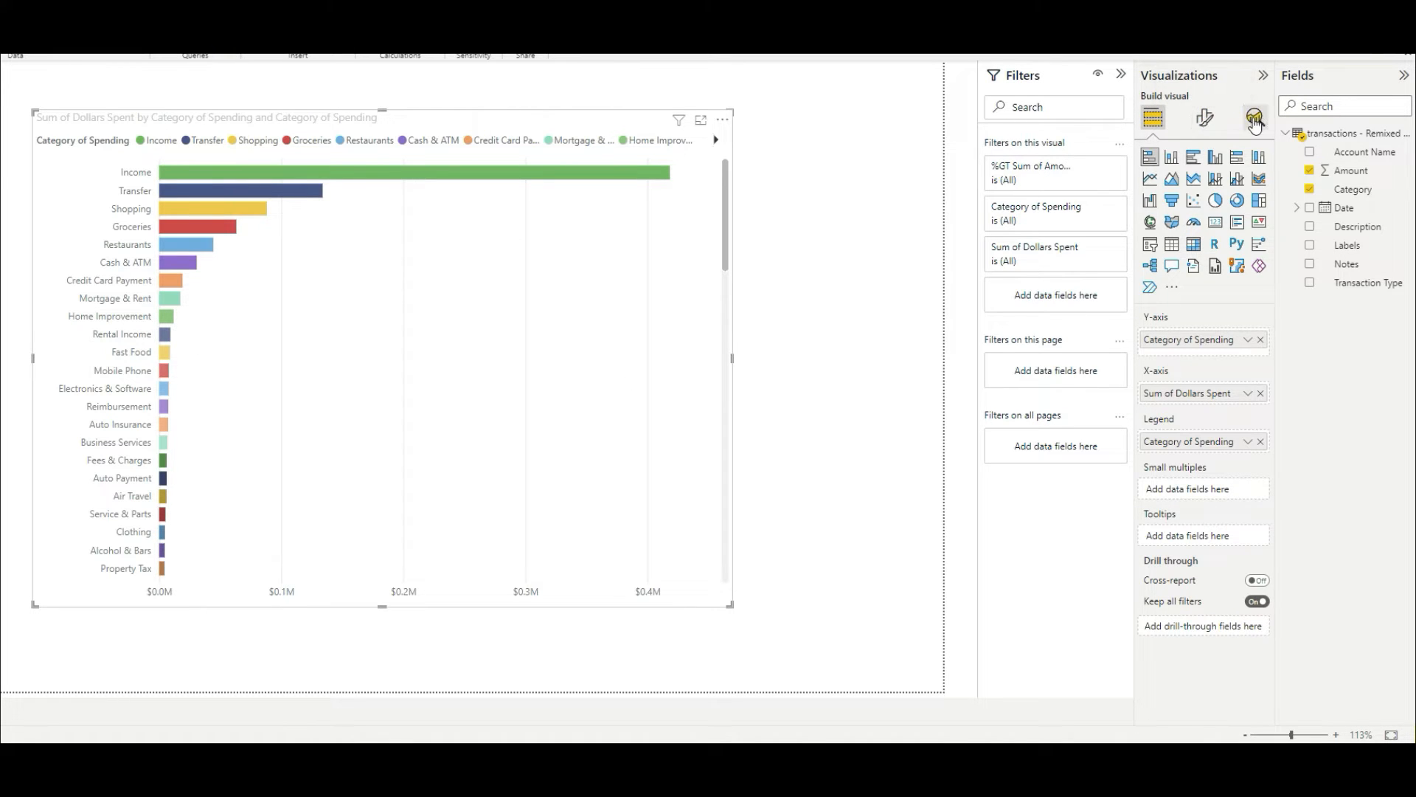
# - Open the bar chart's Y-axis formatting settings and try turning the Y-axis off and back on
pyautogui.click(1206, 119)
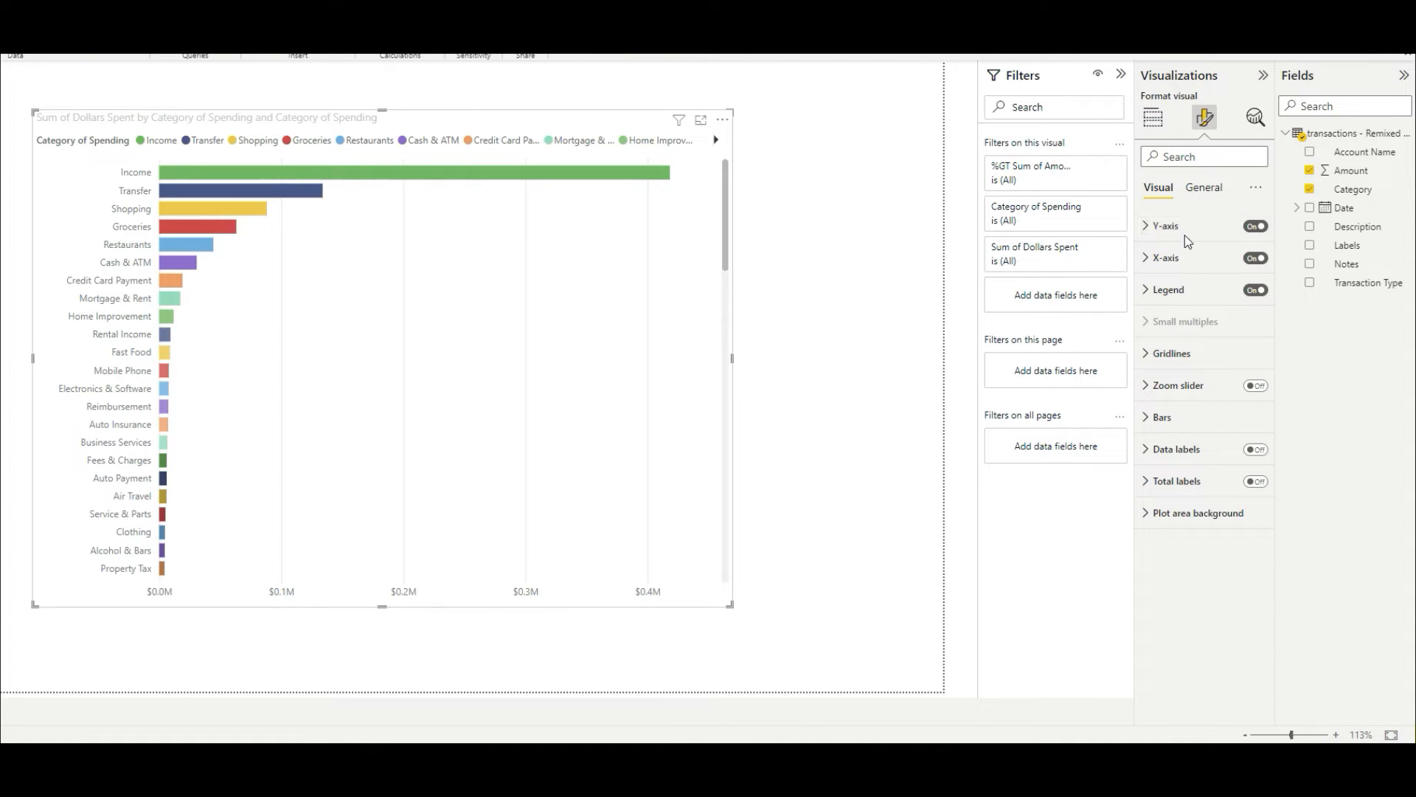
pyautogui.click(1145, 231)
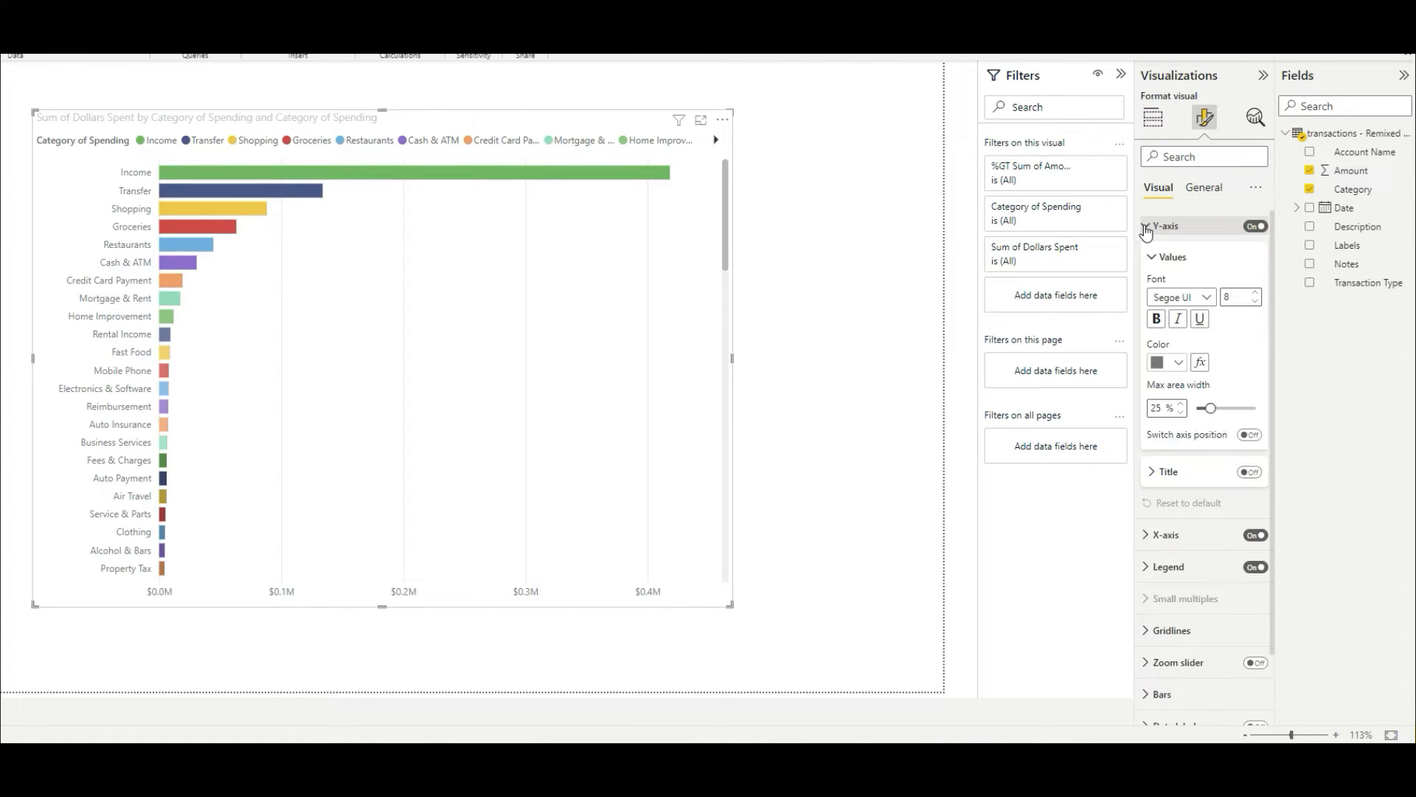
pyautogui.click(1255, 228)
pyautogui.click(1255, 227)
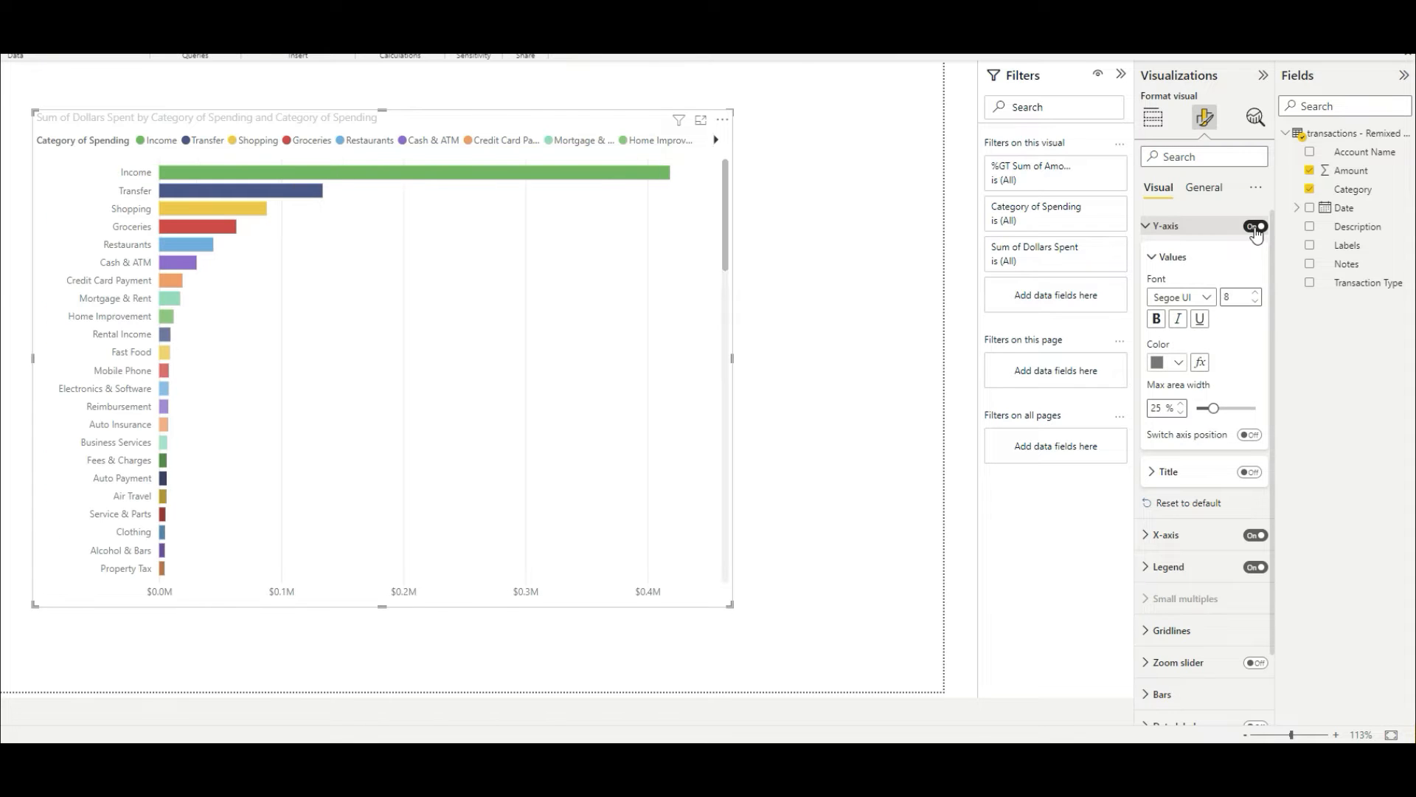
pyautogui.click(1255, 227)
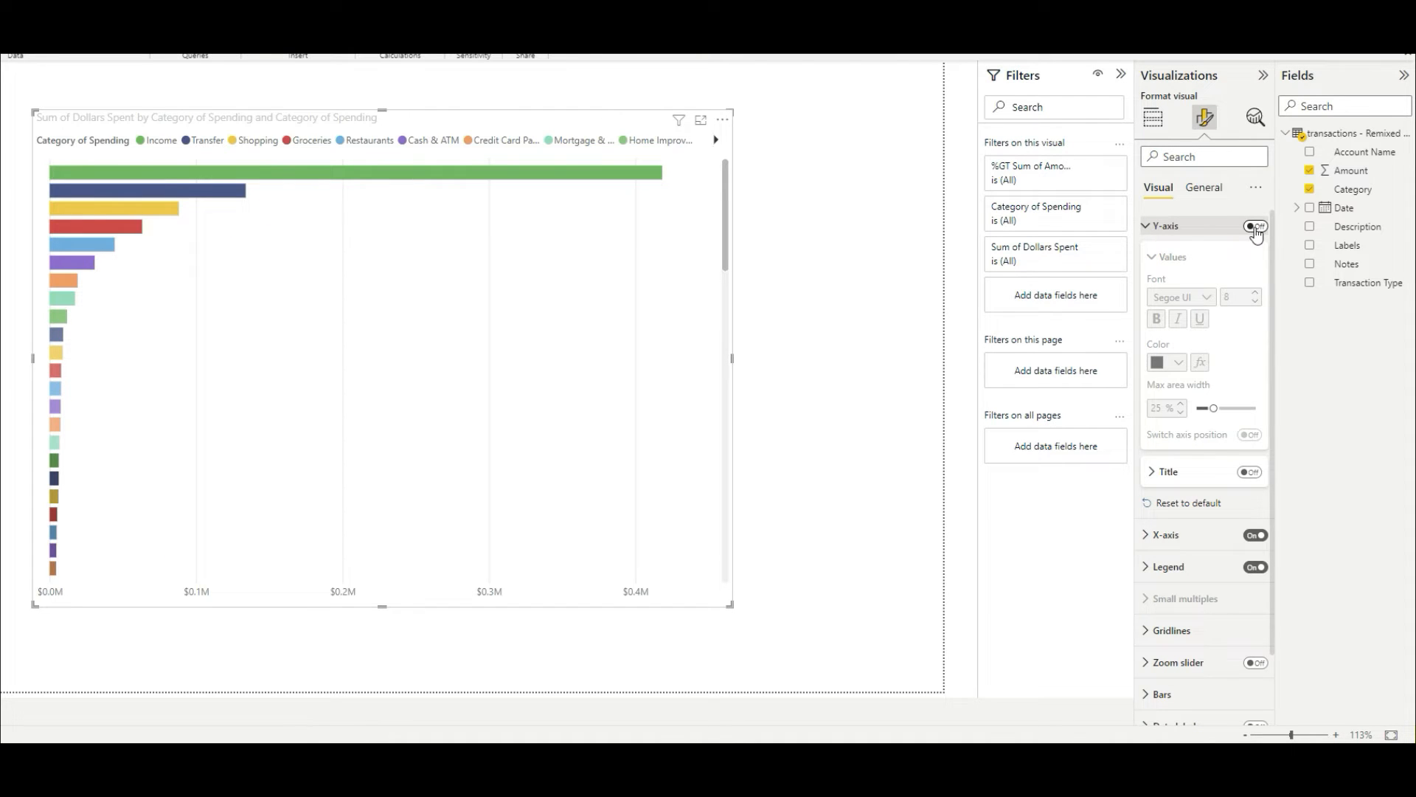
pyautogui.click(1254, 227)
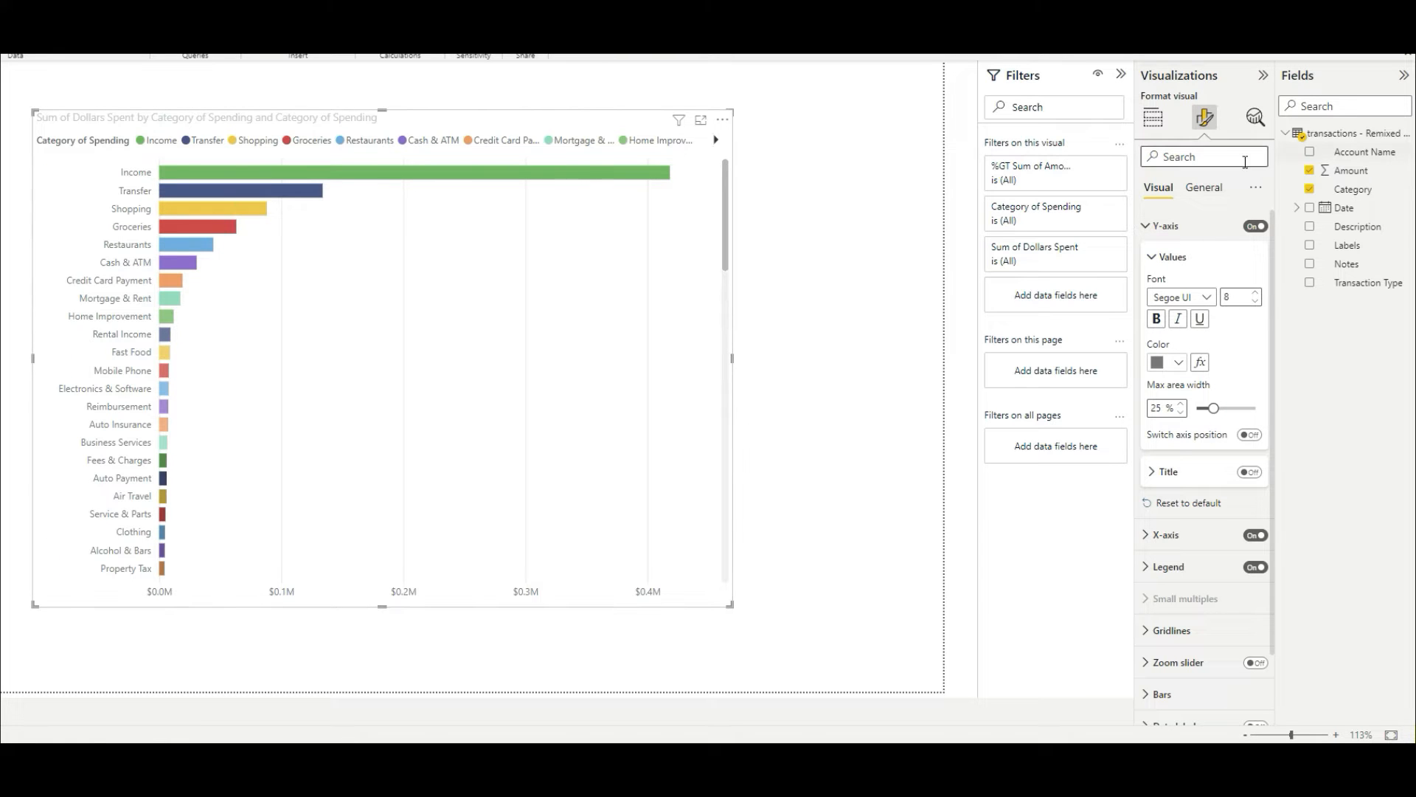
# - Try hiding the Y-axis while highlighting individual categories from the legend, and restore the Y-axis
pyautogui.click(1255, 227)
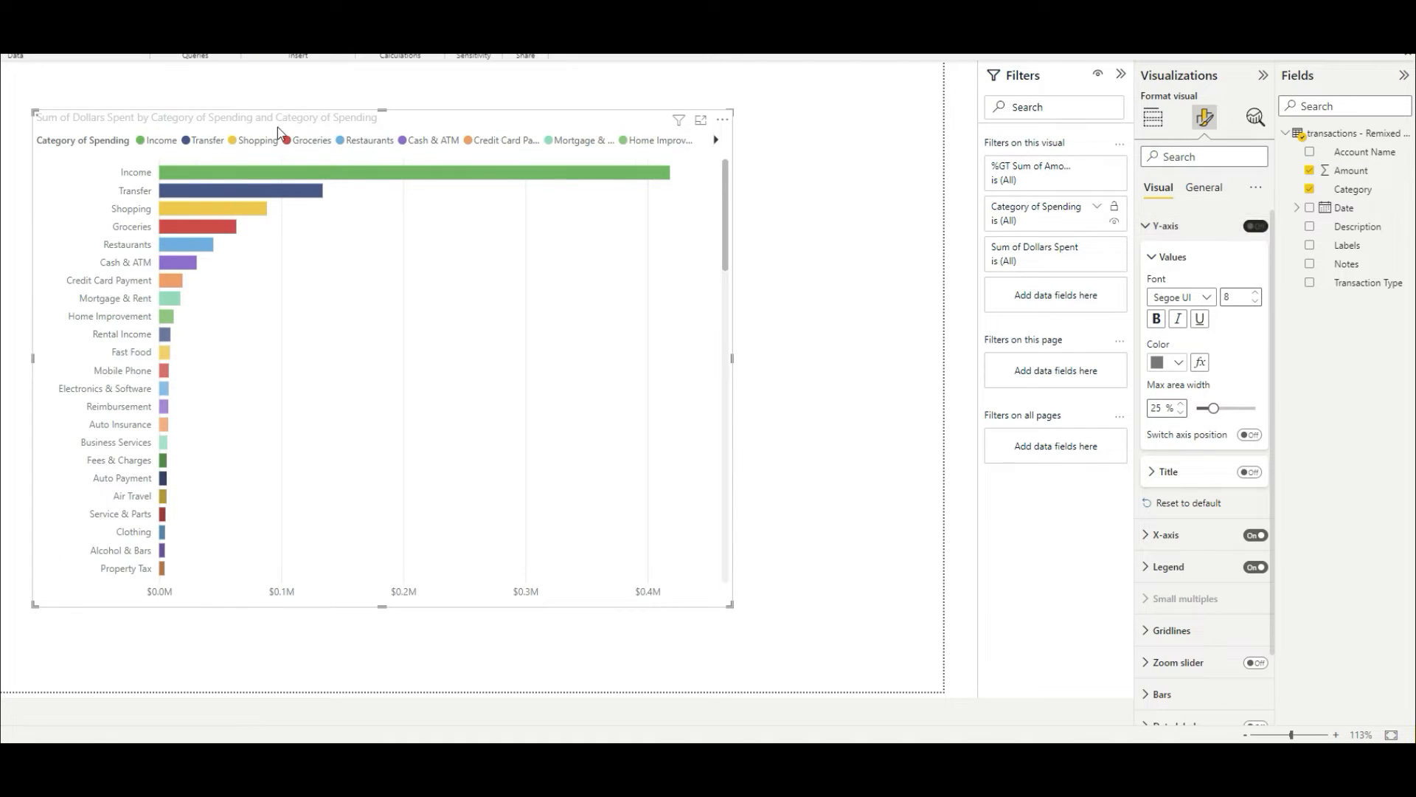
pyautogui.click(341, 143)
pyautogui.click(411, 144)
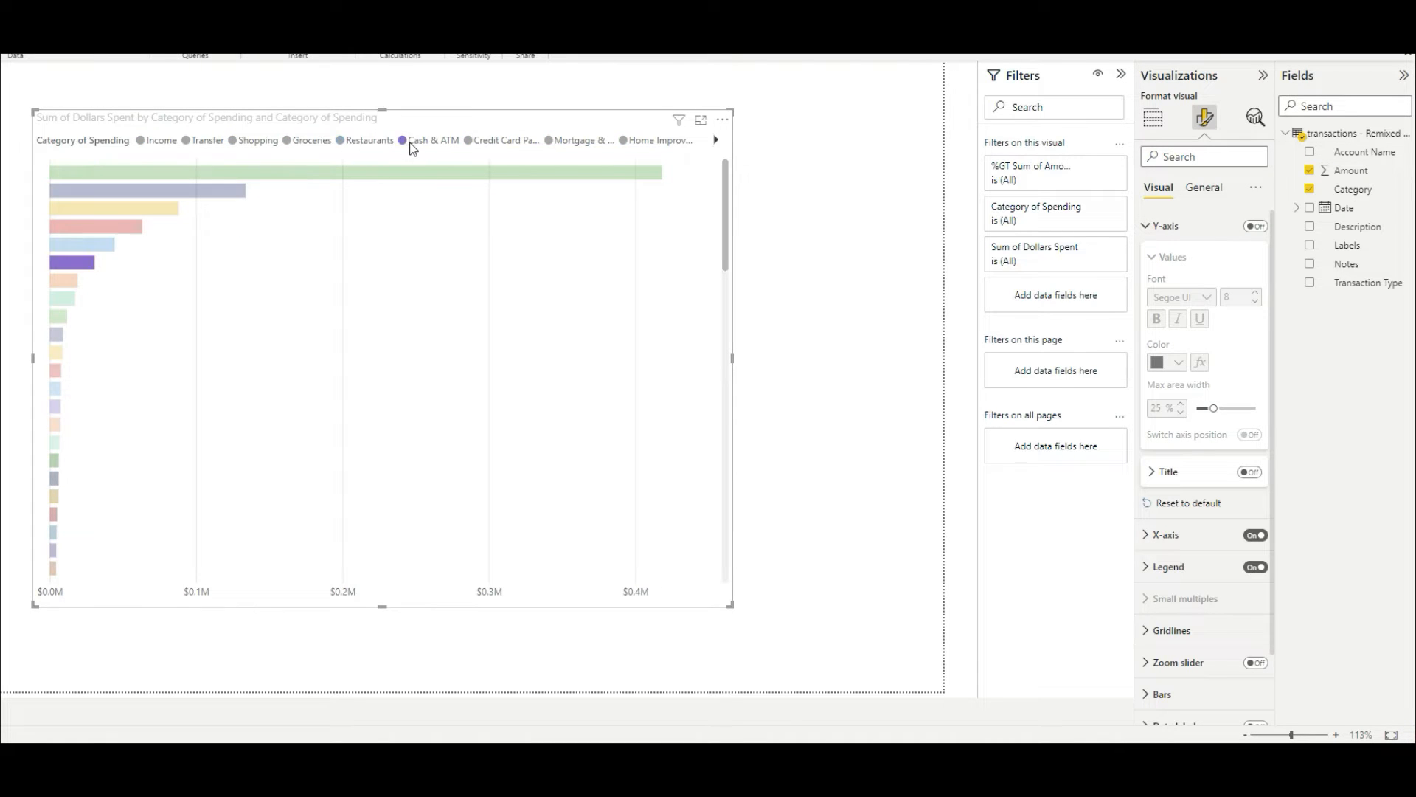
pyautogui.click(478, 145)
pyautogui.click(554, 146)
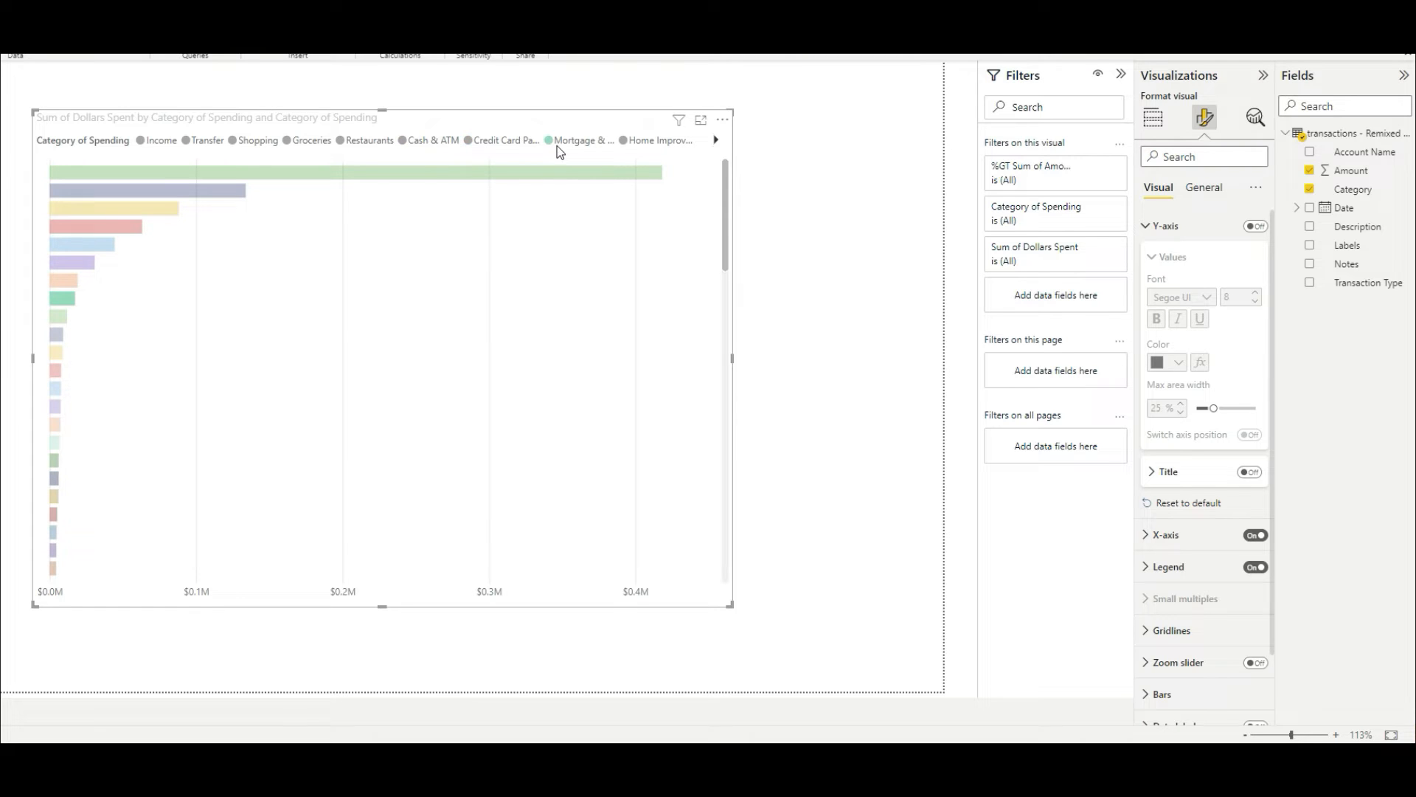
pyautogui.click(611, 143)
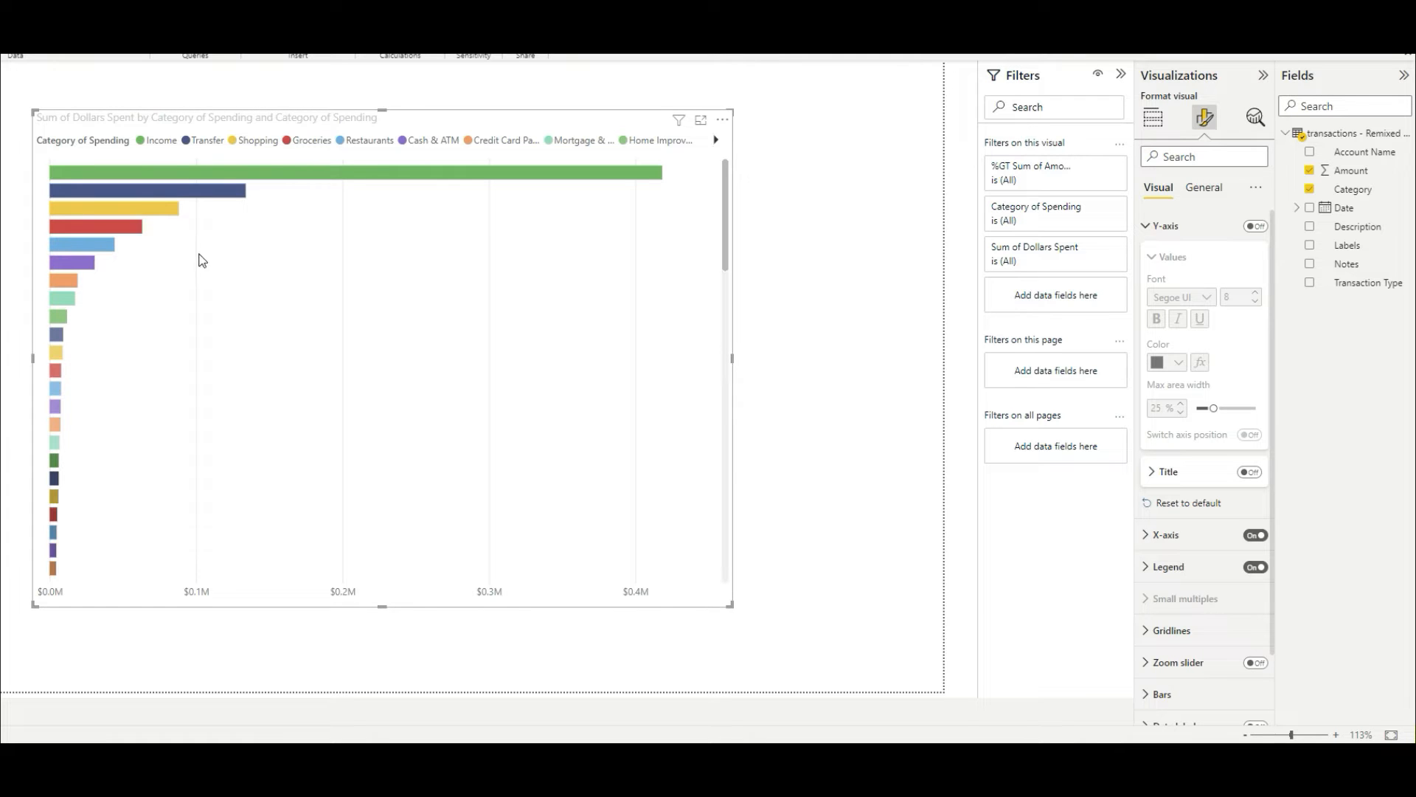
pyautogui.click(1254, 226)
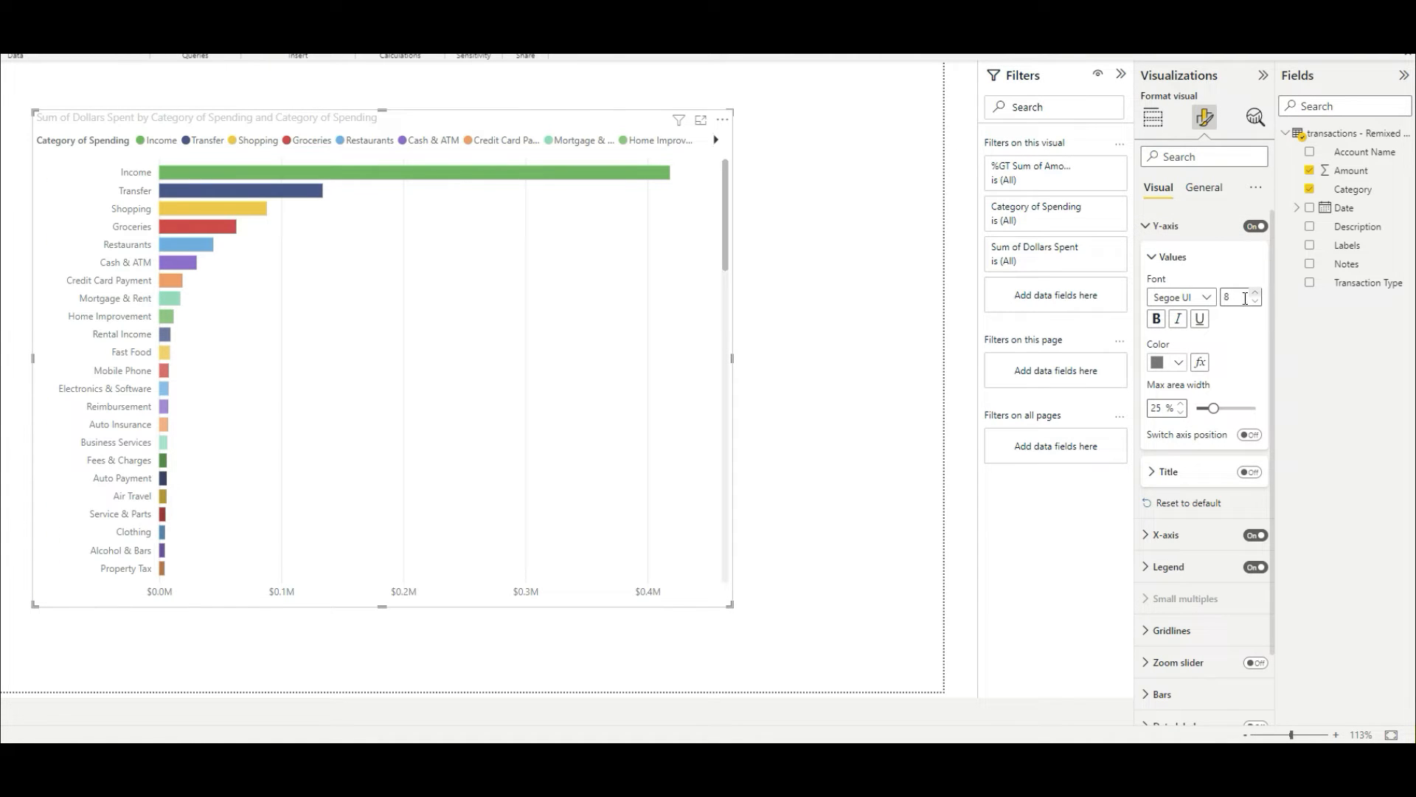
# - Format the Y-axis values with the DIN font at size 11 in black
pyautogui.click(1206, 298)
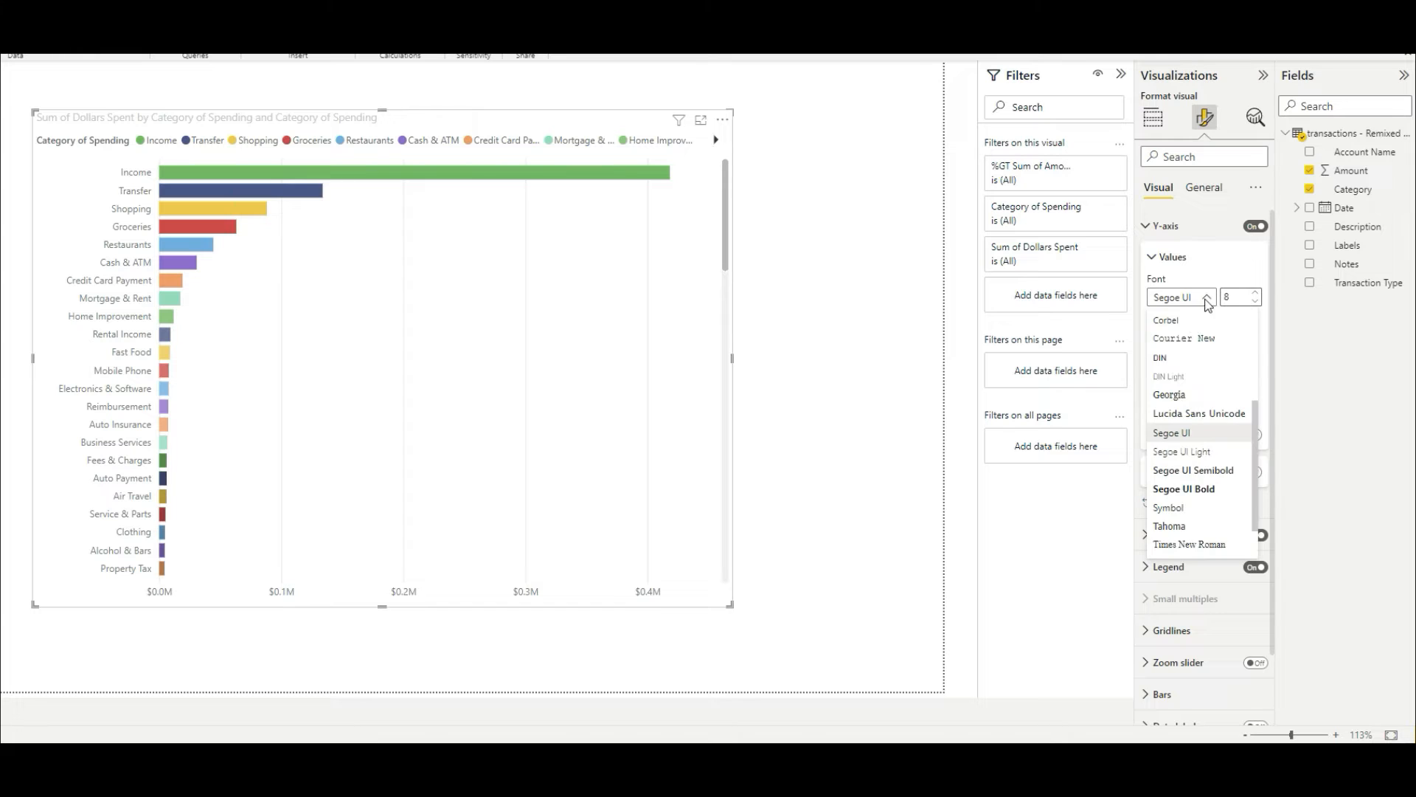
pyautogui.click(1182, 359)
pyautogui.doubleClick(1254, 295)
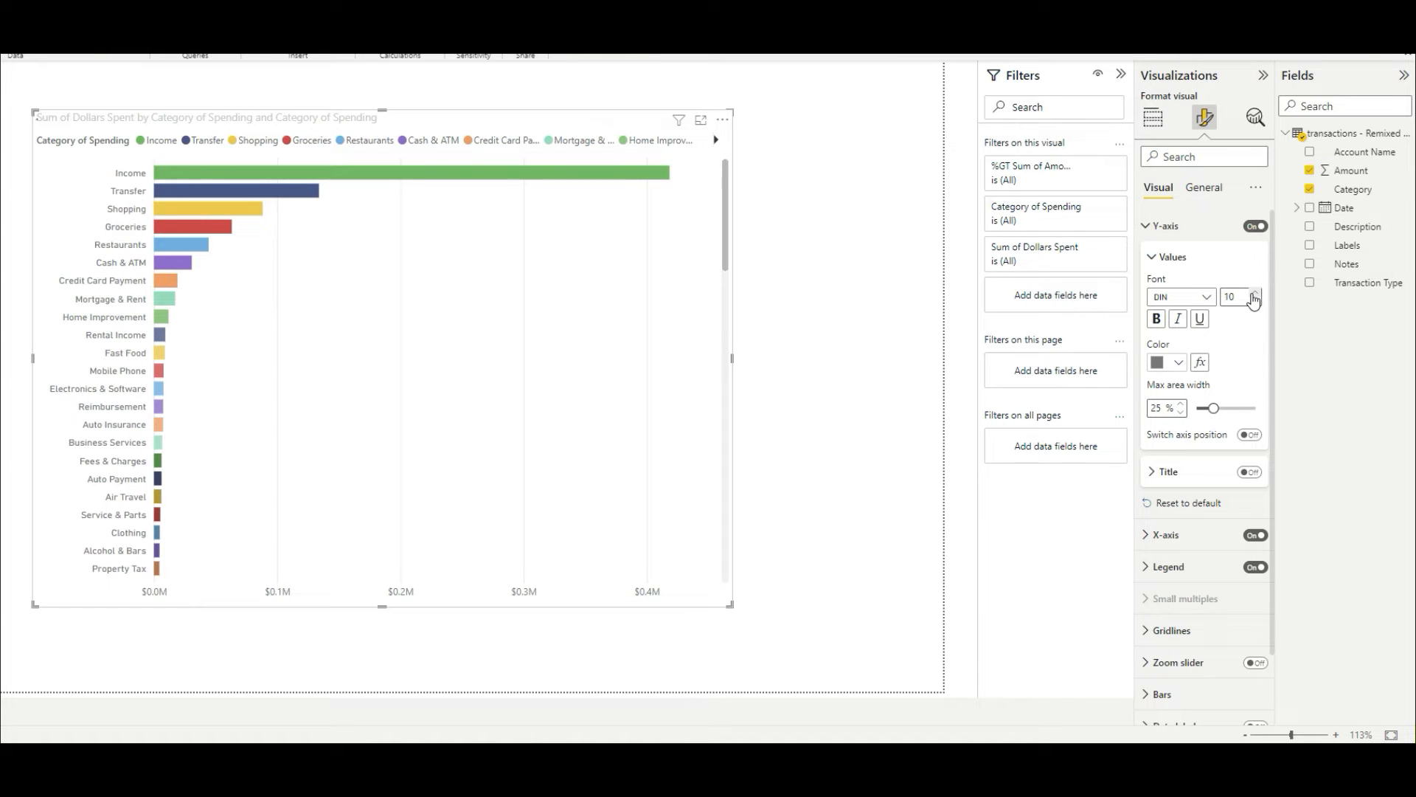
pyautogui.click(1178, 367)
pyautogui.click(1189, 416)
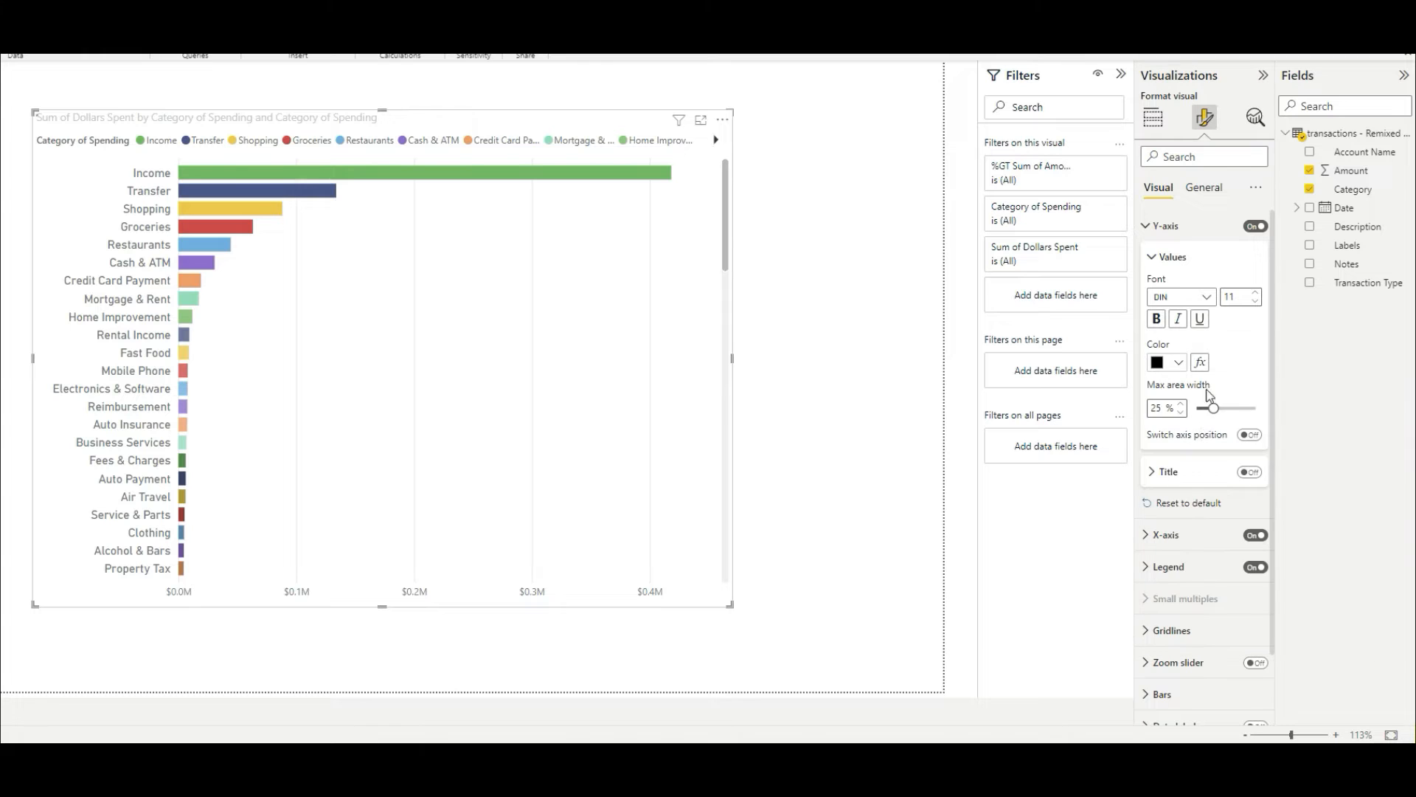
# - Set the Y-axis maximum area width to 38% and switch the axis position to the opposite side of the chart
pyautogui.moveTo(1214, 407)
pyautogui.mouseDown()
pyautogui.moveTo(1240, 410)
pyautogui.moveTo(1215, 410)
pyautogui.mouseUp()
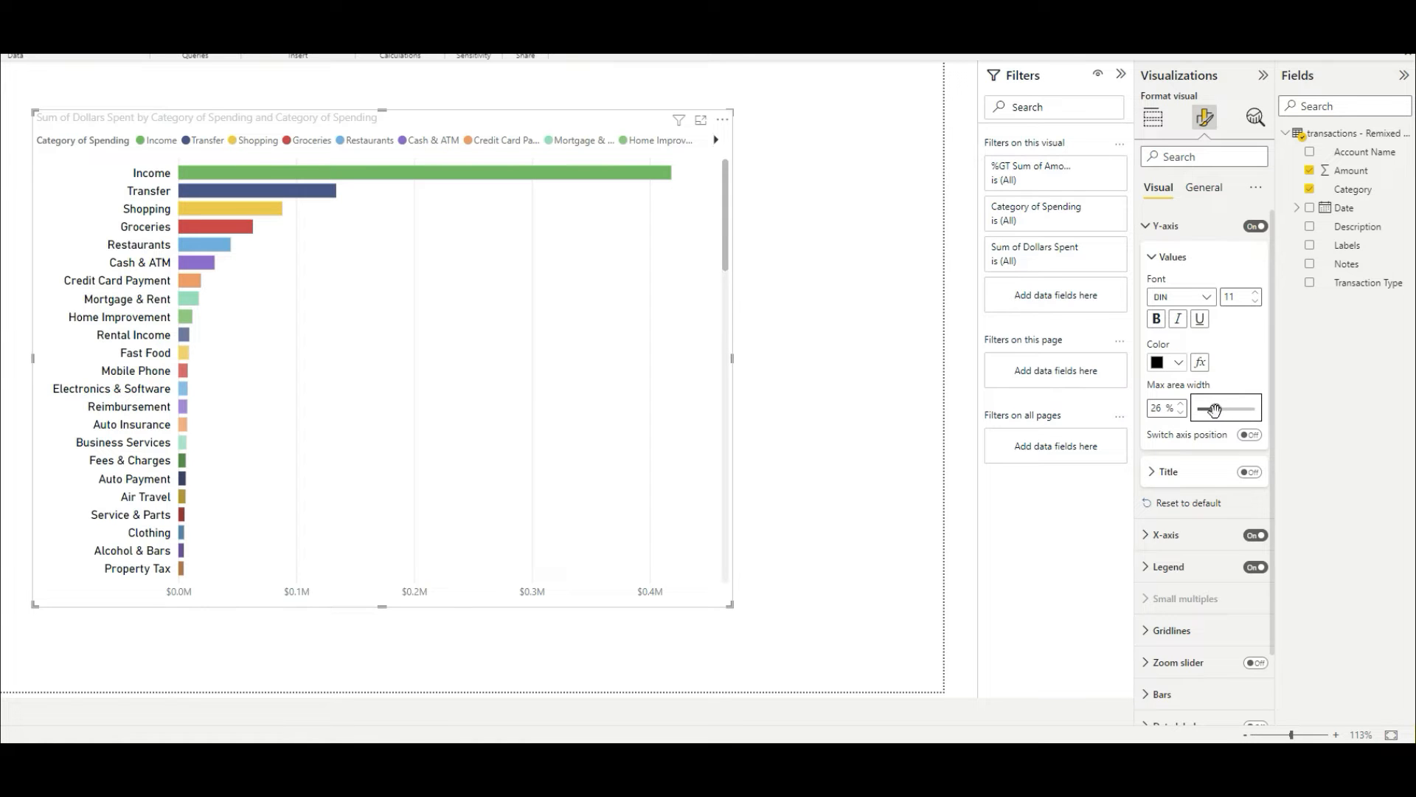
pyautogui.click(1246, 436)
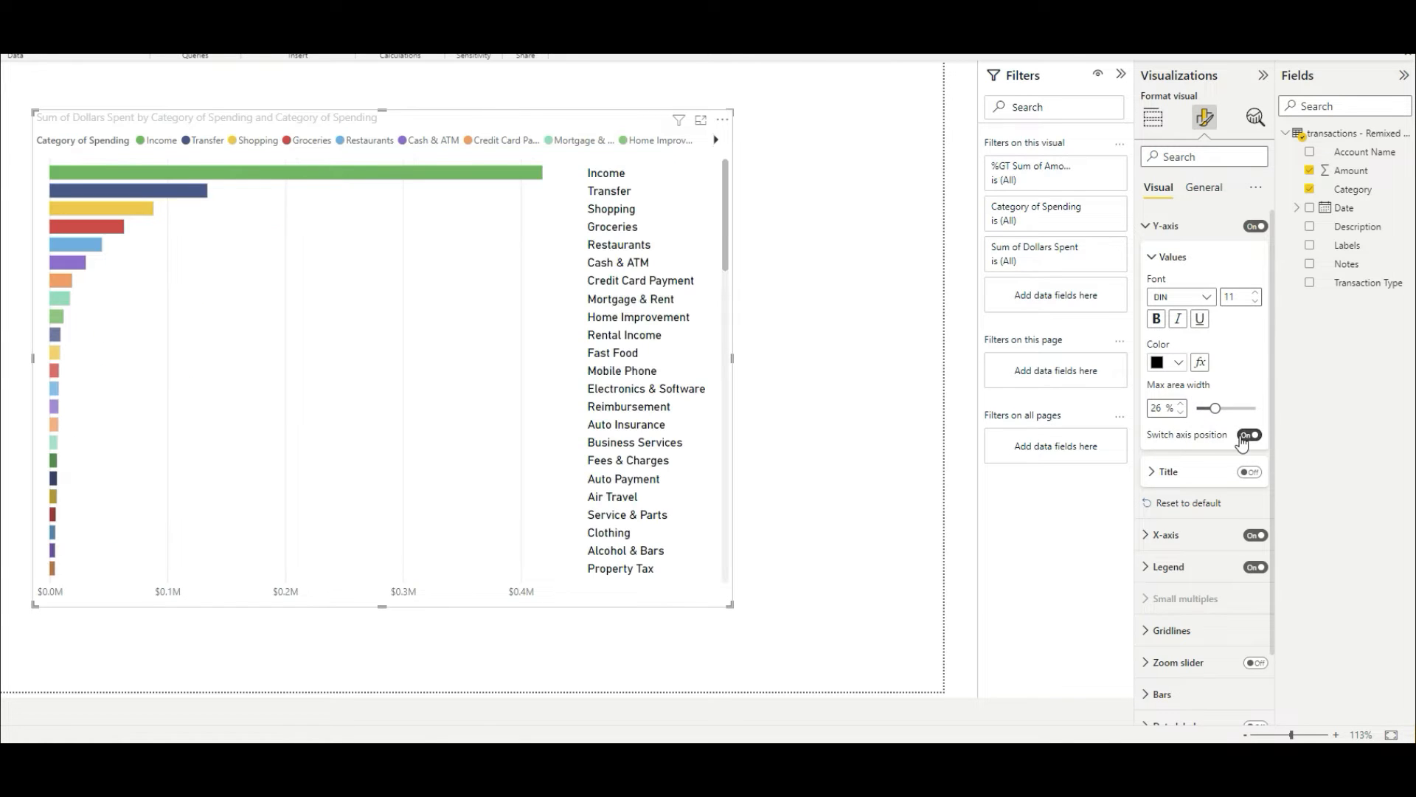
pyautogui.moveTo(1215, 410); pyautogui.dragTo(1235, 410)
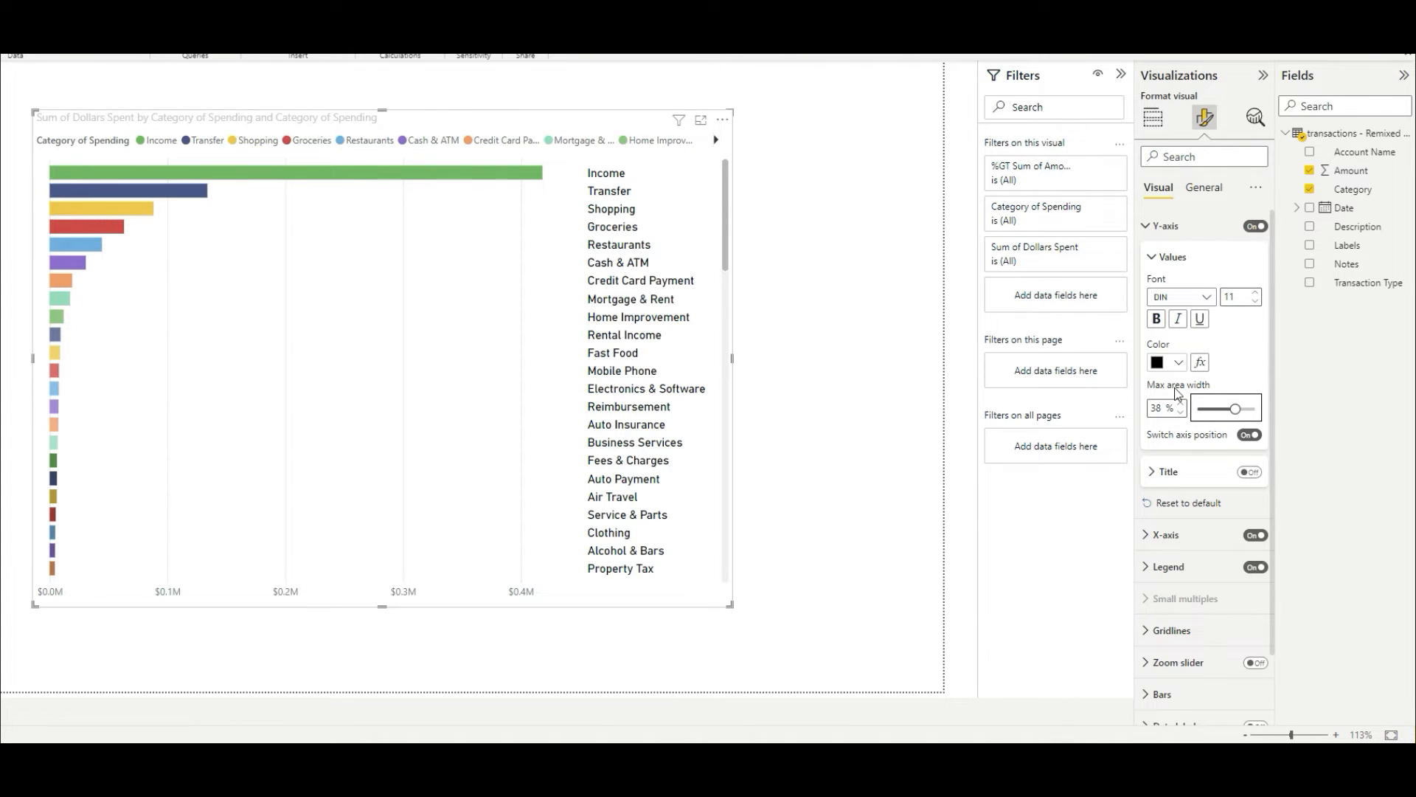
pyautogui.click(1252, 436)
pyautogui.click(1255, 436)
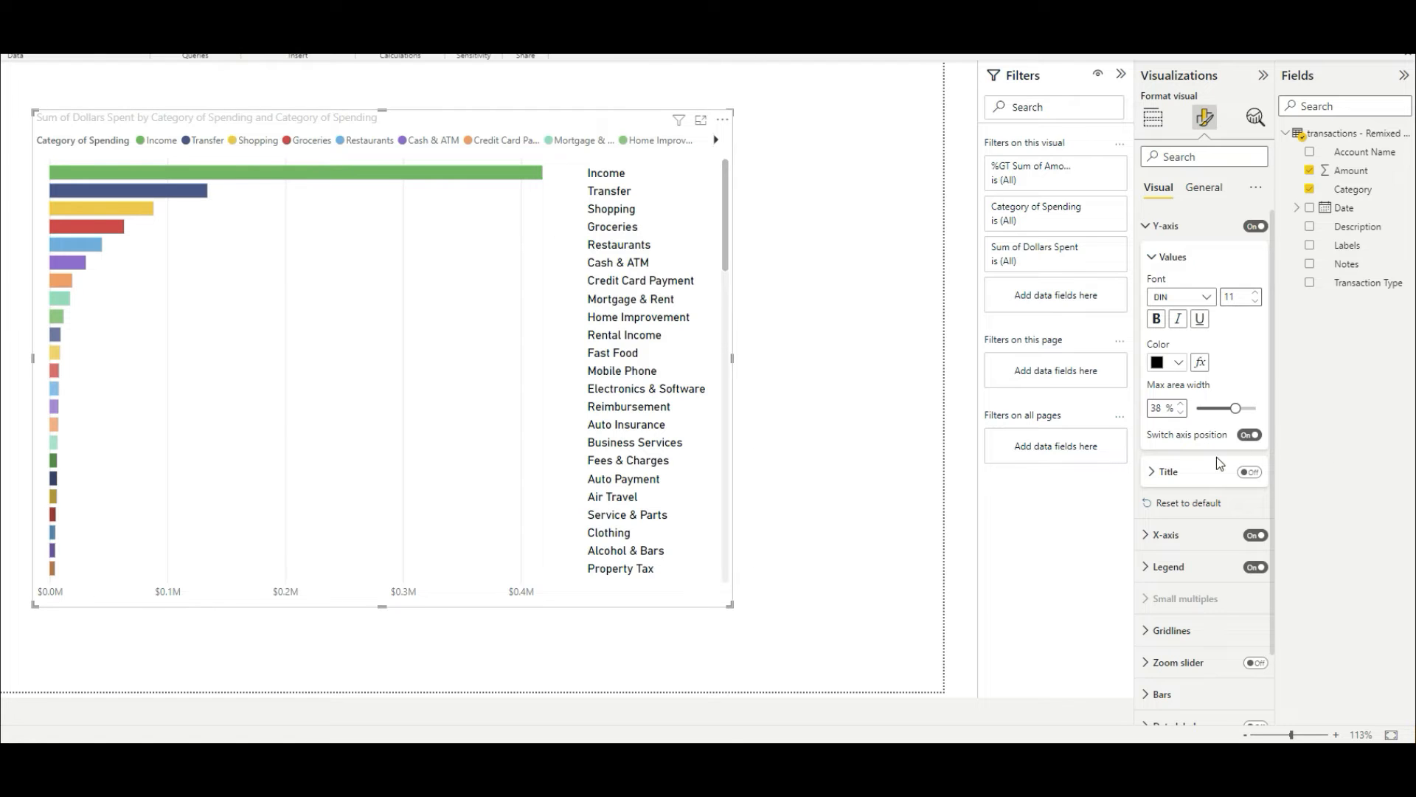
# - Try showing the Y-axis title, turn it back off, and review its text, style and font options
pyautogui.click(1251, 475)
pyautogui.click(1252, 474)
pyautogui.click(1250, 474)
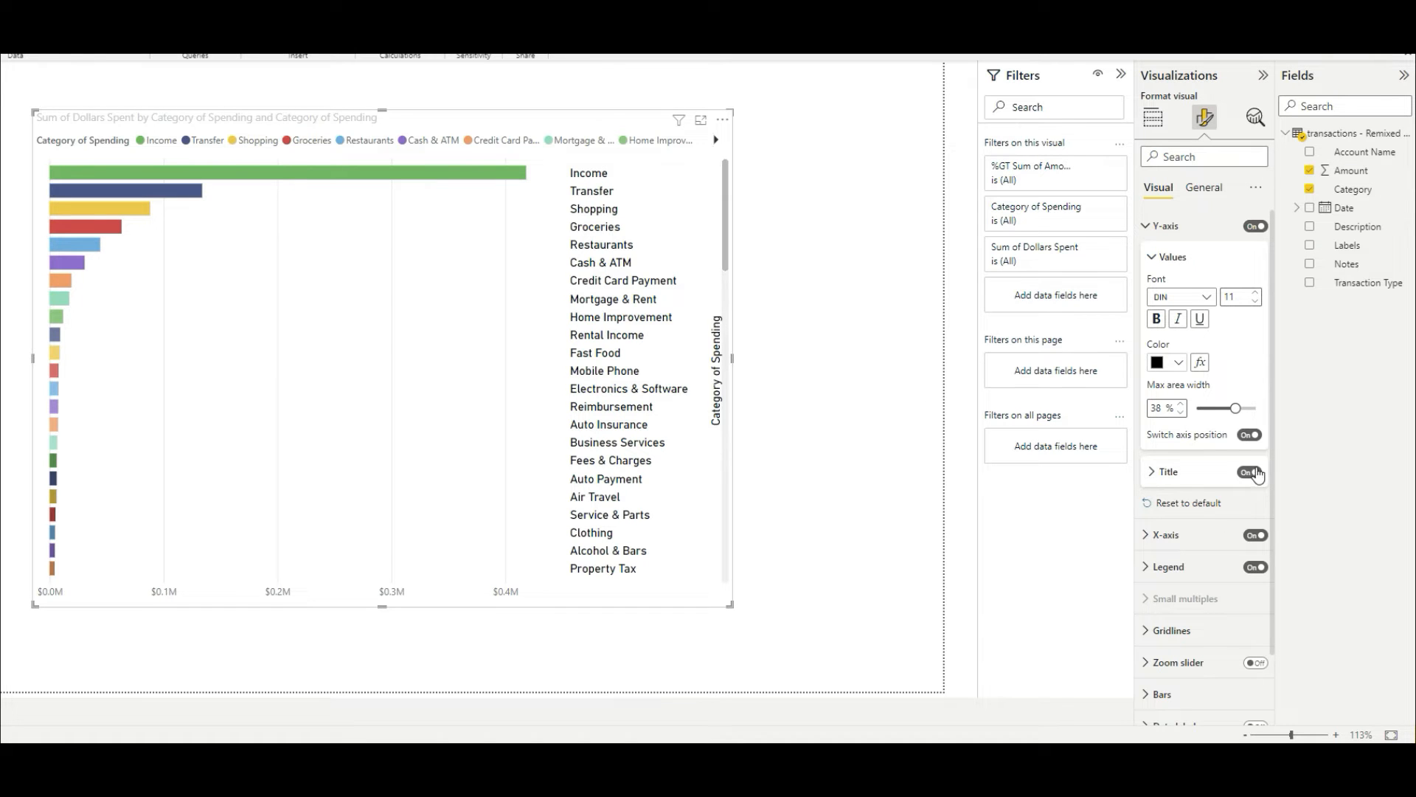
pyautogui.click(1243, 474)
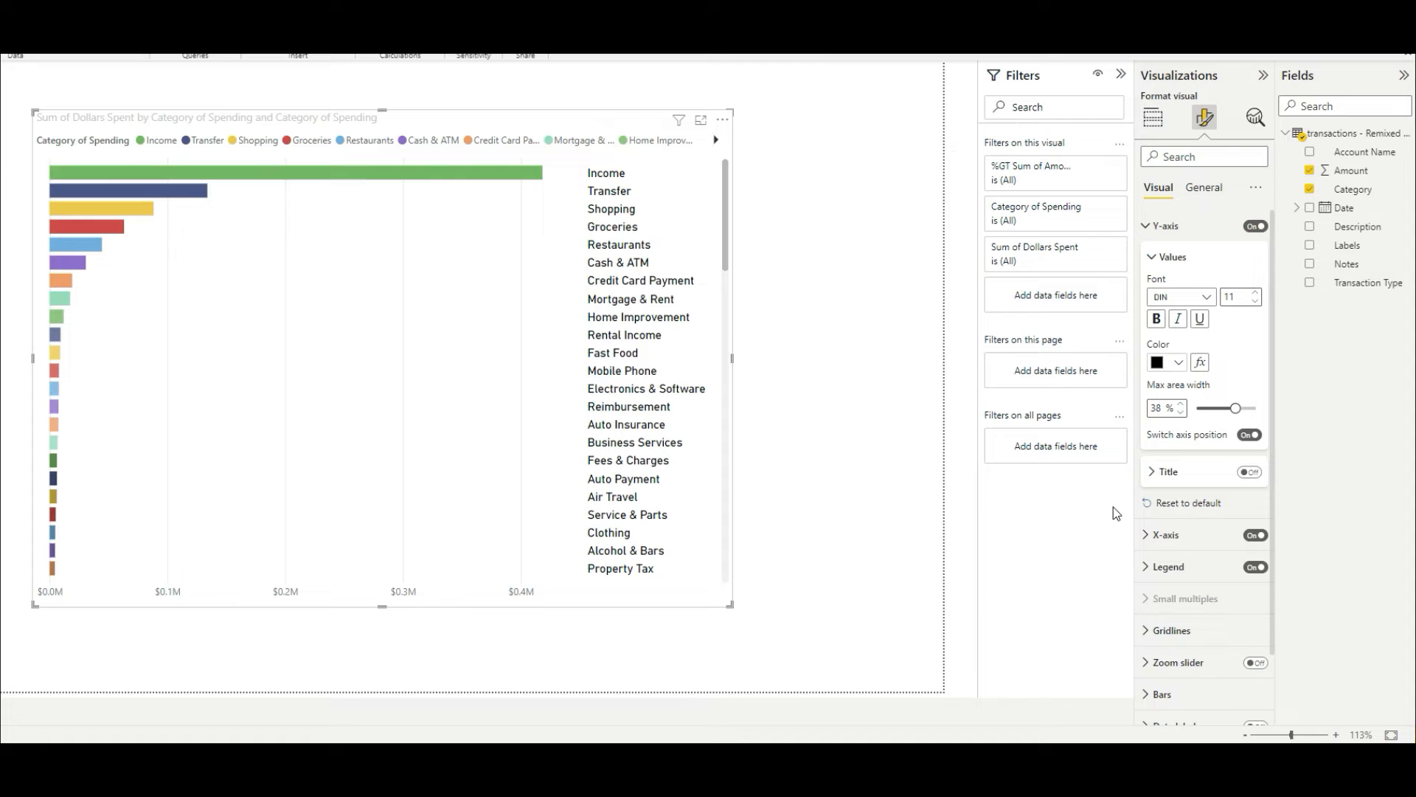
pyautogui.click(1154, 474)
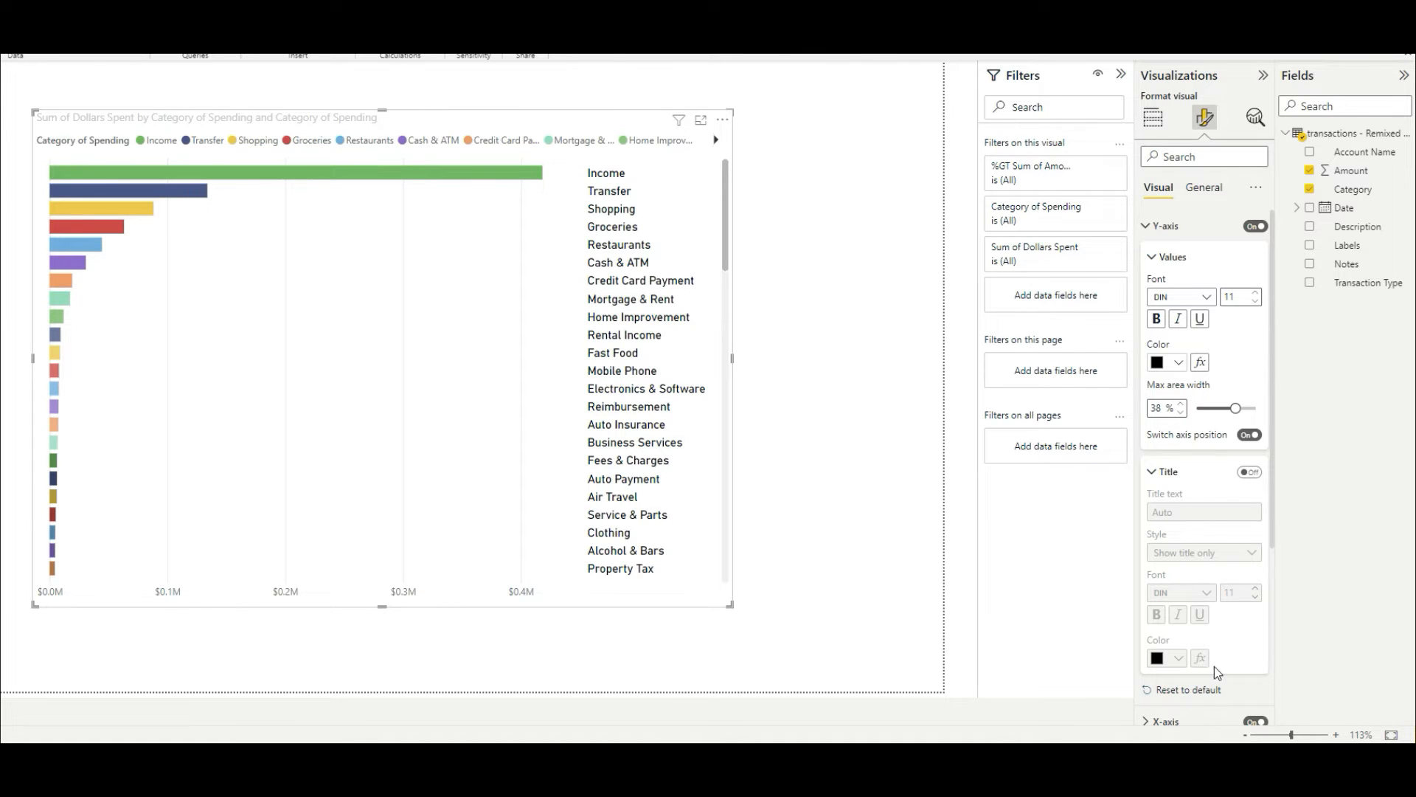
pyautogui.click(1161, 476)
pyautogui.click(1155, 260)
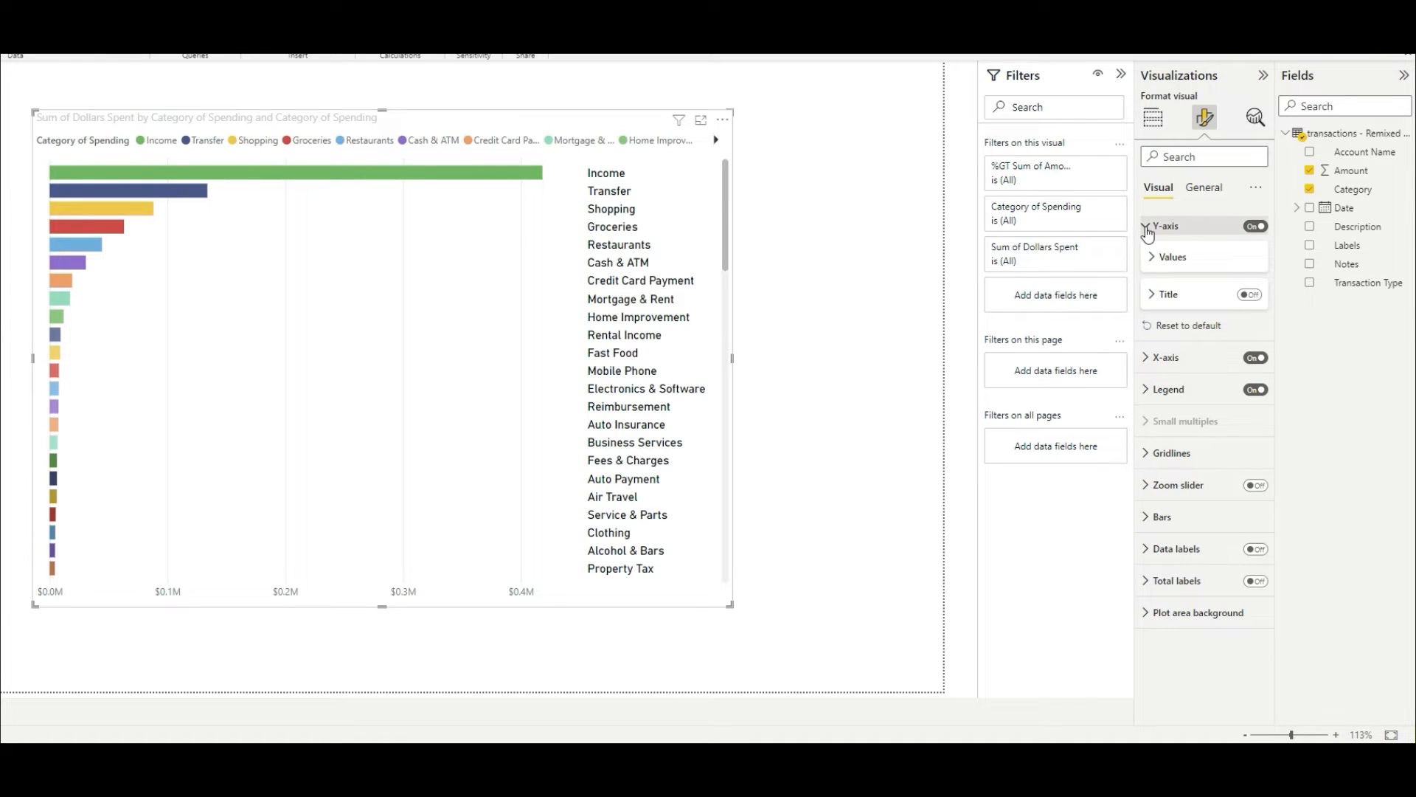
pyautogui.click(1147, 230)
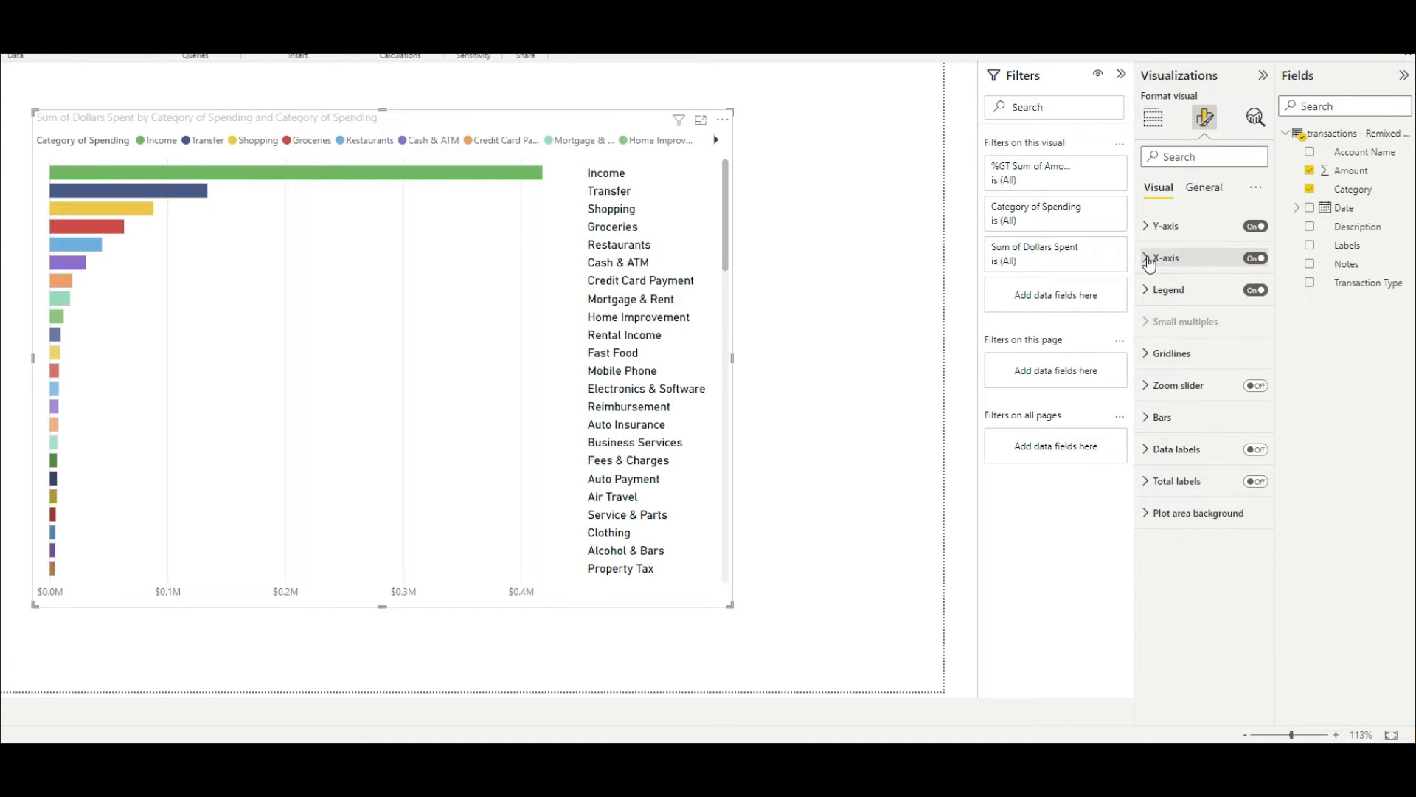
# - Try 25000 as the X-axis range minimum, clear it, and set the minimum to 5000
pyautogui.click(1149, 261)
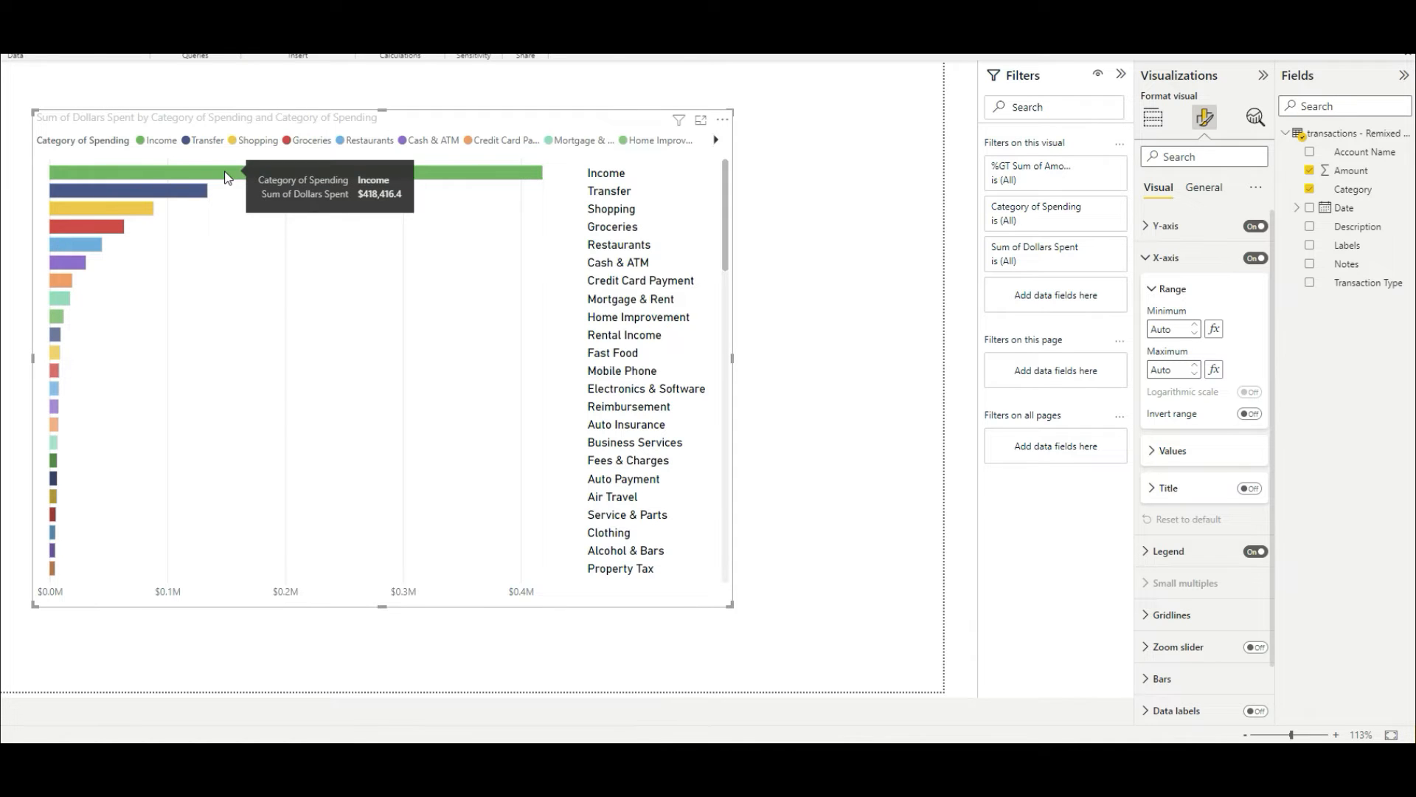
pyautogui.moveTo(167, 203)
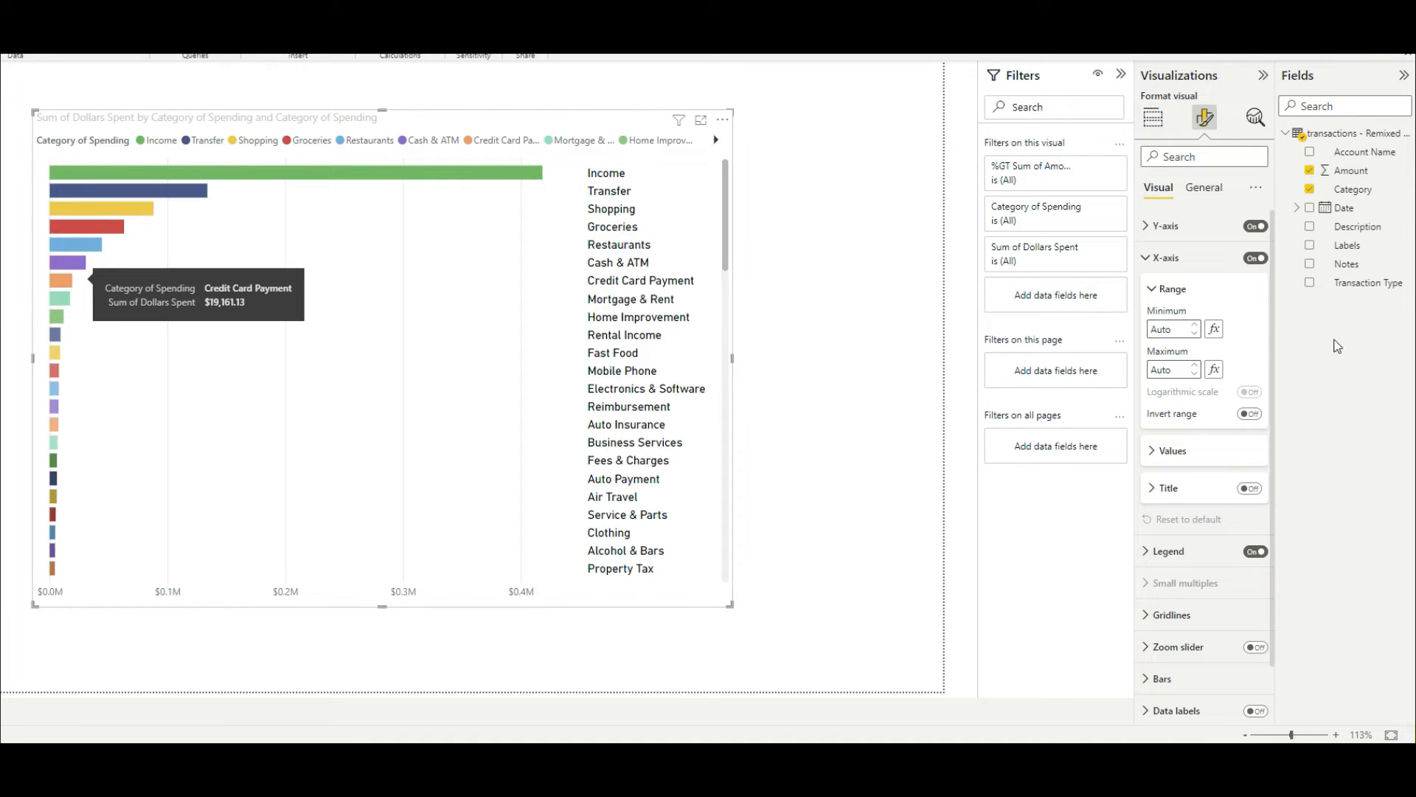
pyautogui.click(1181, 330)
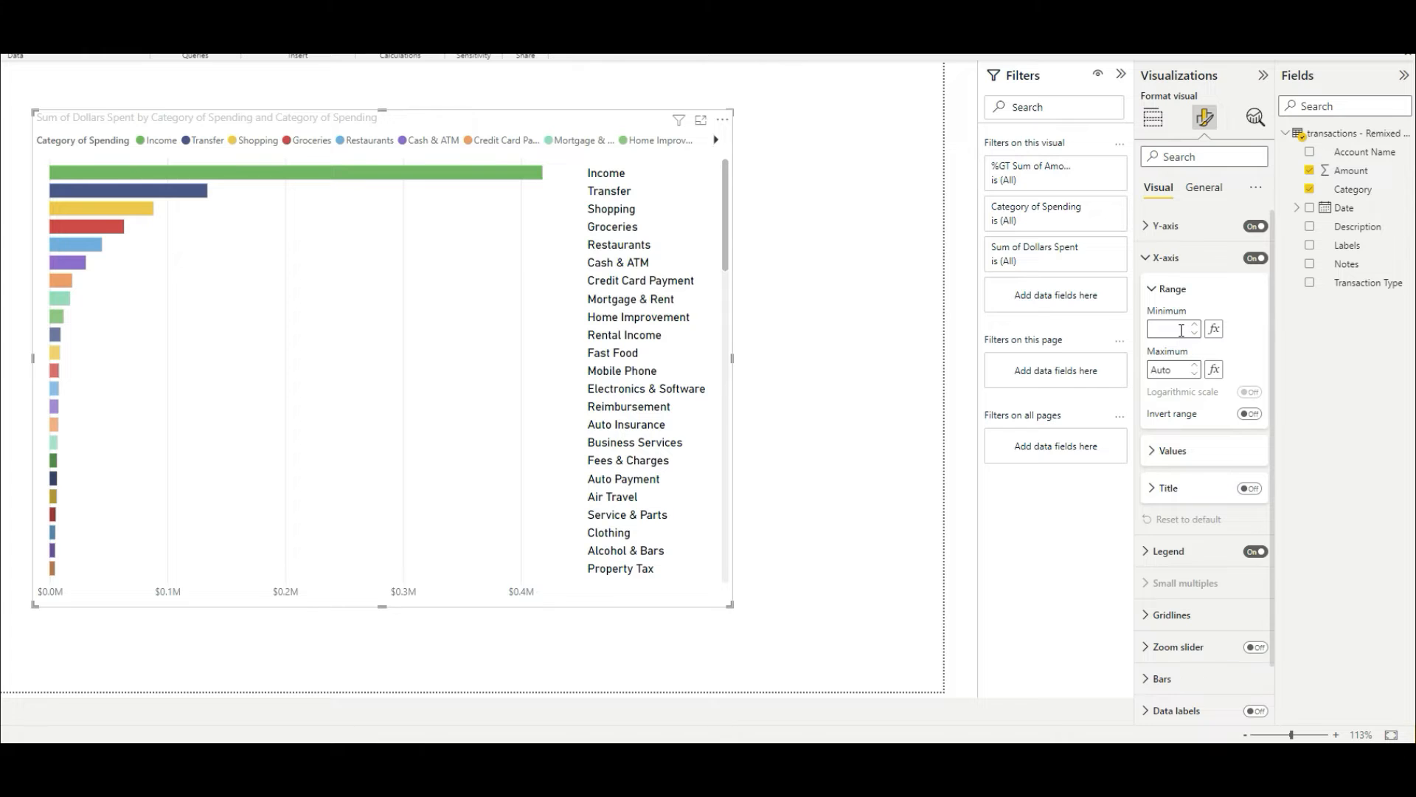
pyautogui.write('25000')
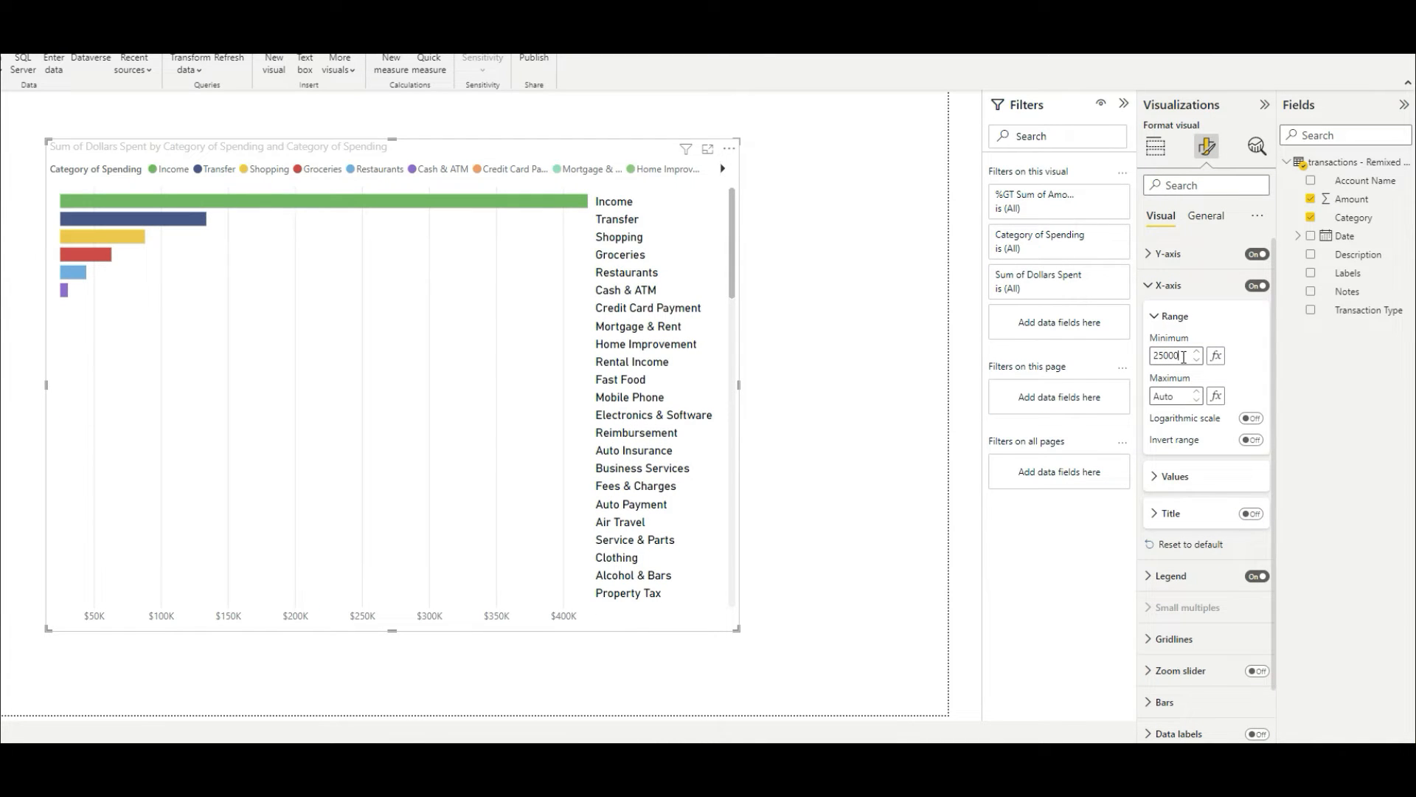
pyautogui.moveTo(1183, 357); pyautogui.dragTo(1152, 359)
pyautogui.press('BackSpace')
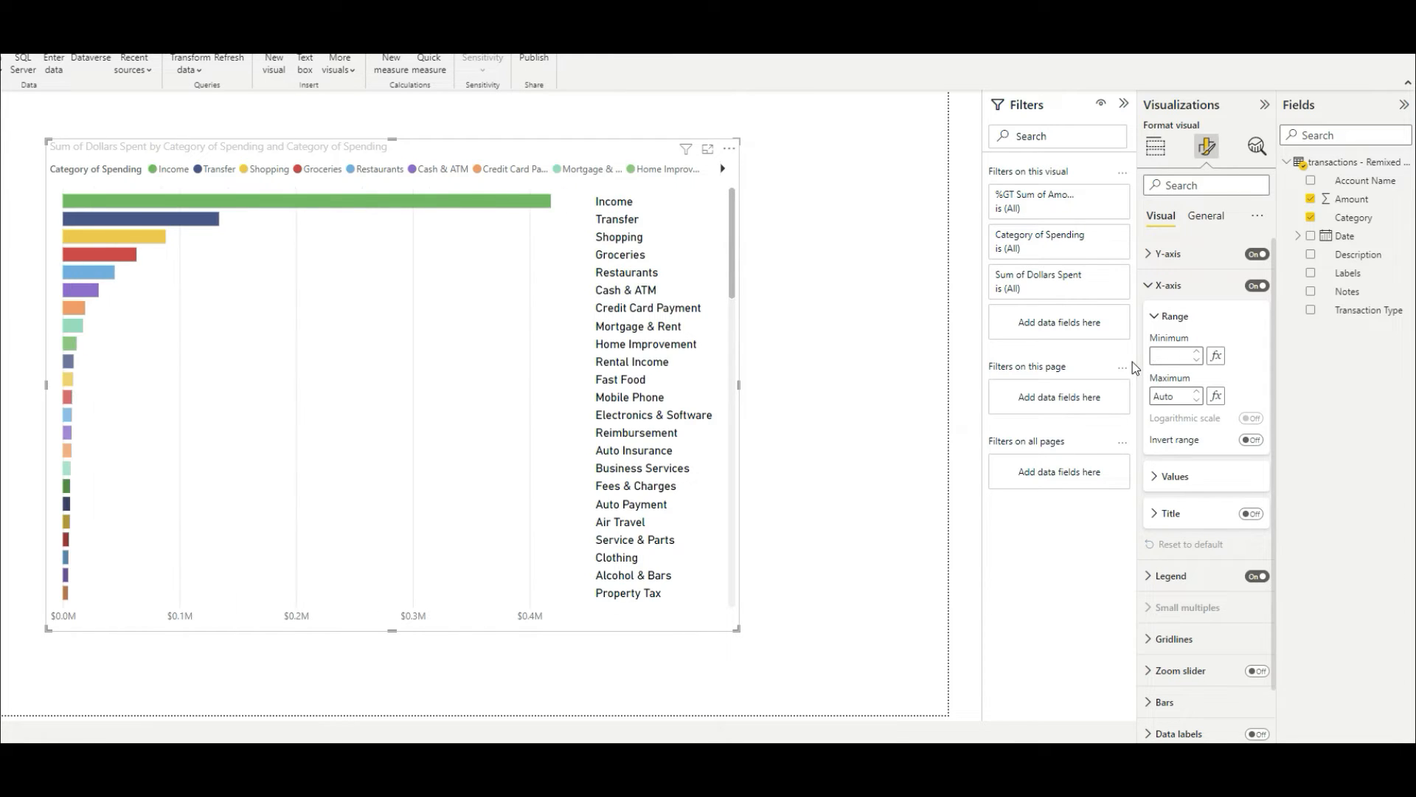
pyautogui.write('5000')
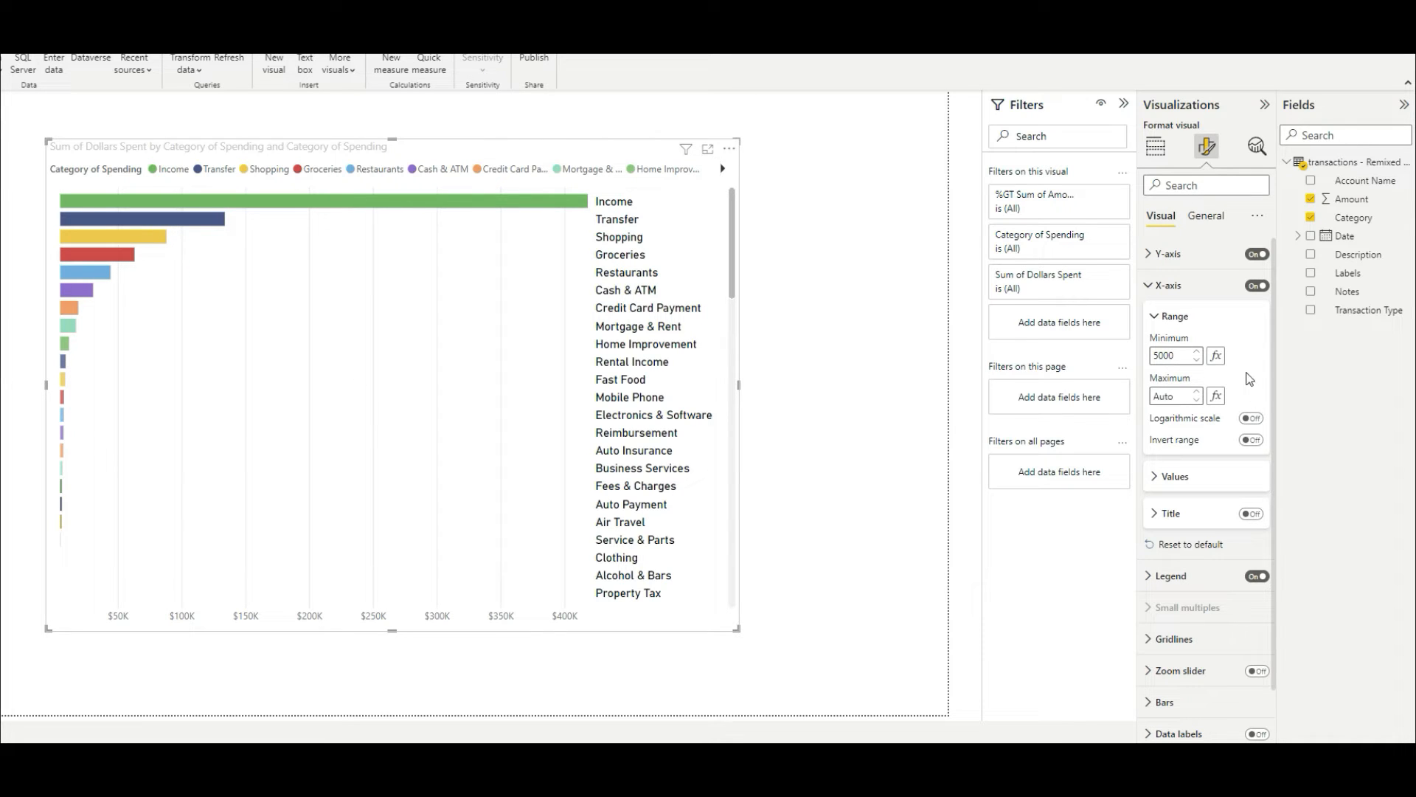
# - Compare the X-axis with logarithmic scale on and off, leave it on, and invert the axis range
pyautogui.click(1251, 419)
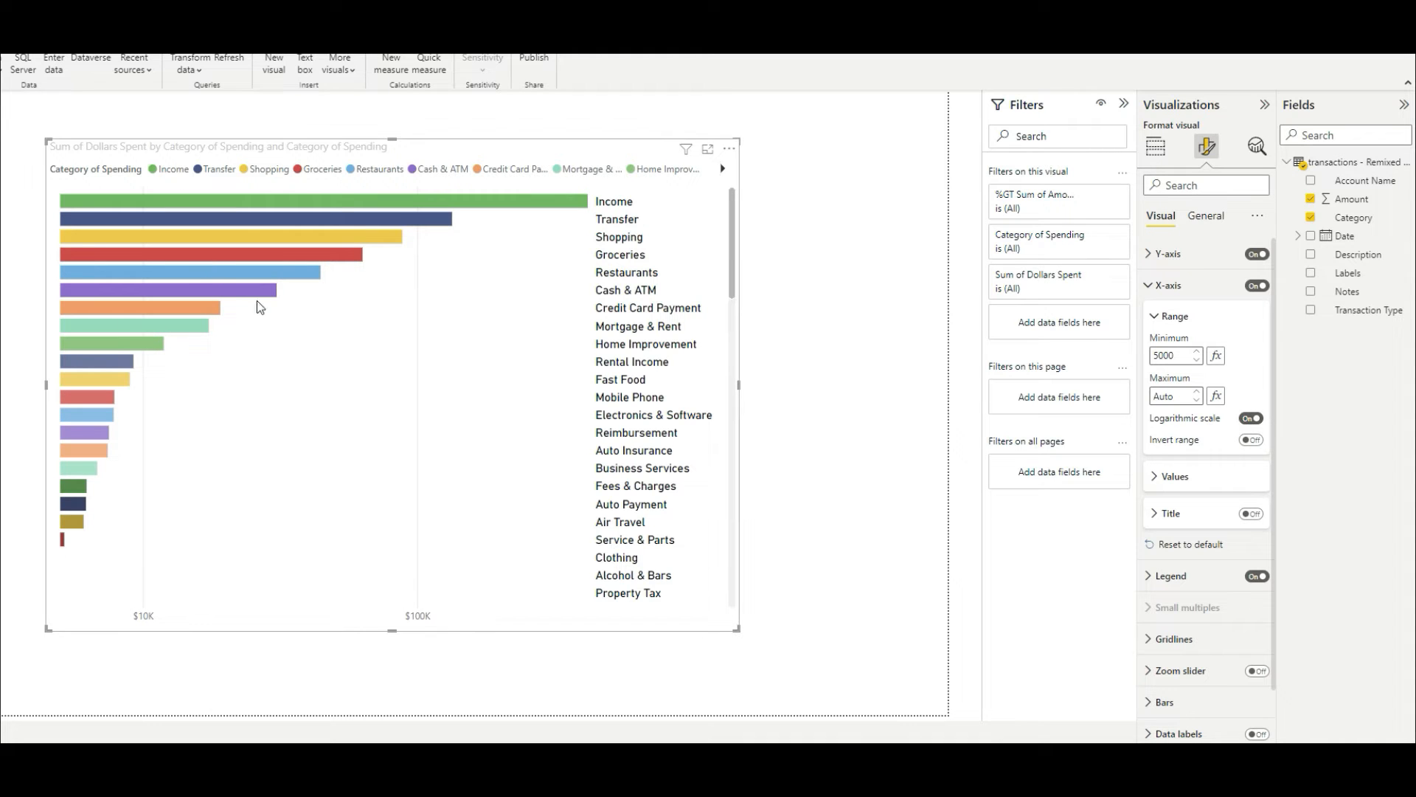
pyautogui.click(1250, 419)
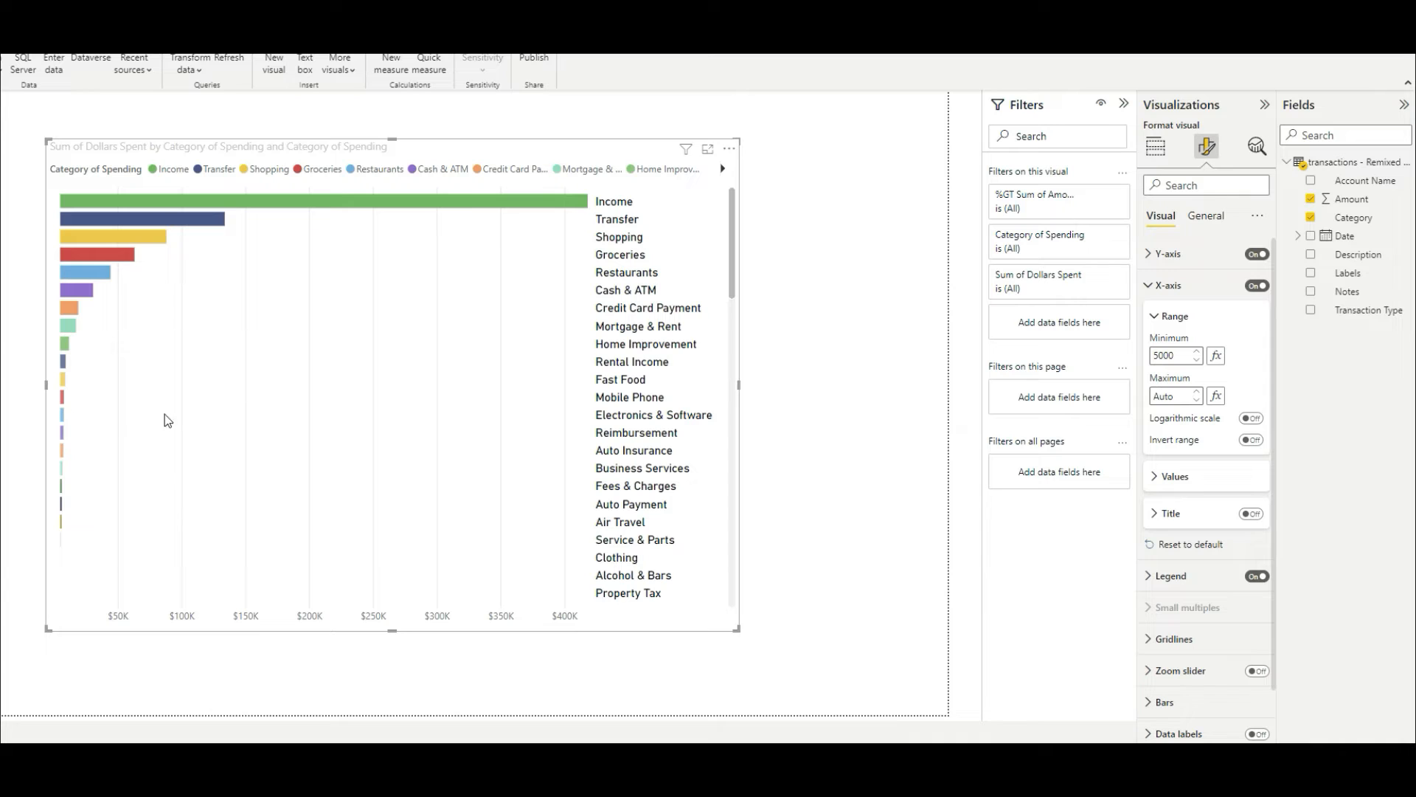
pyautogui.click(1252, 419)
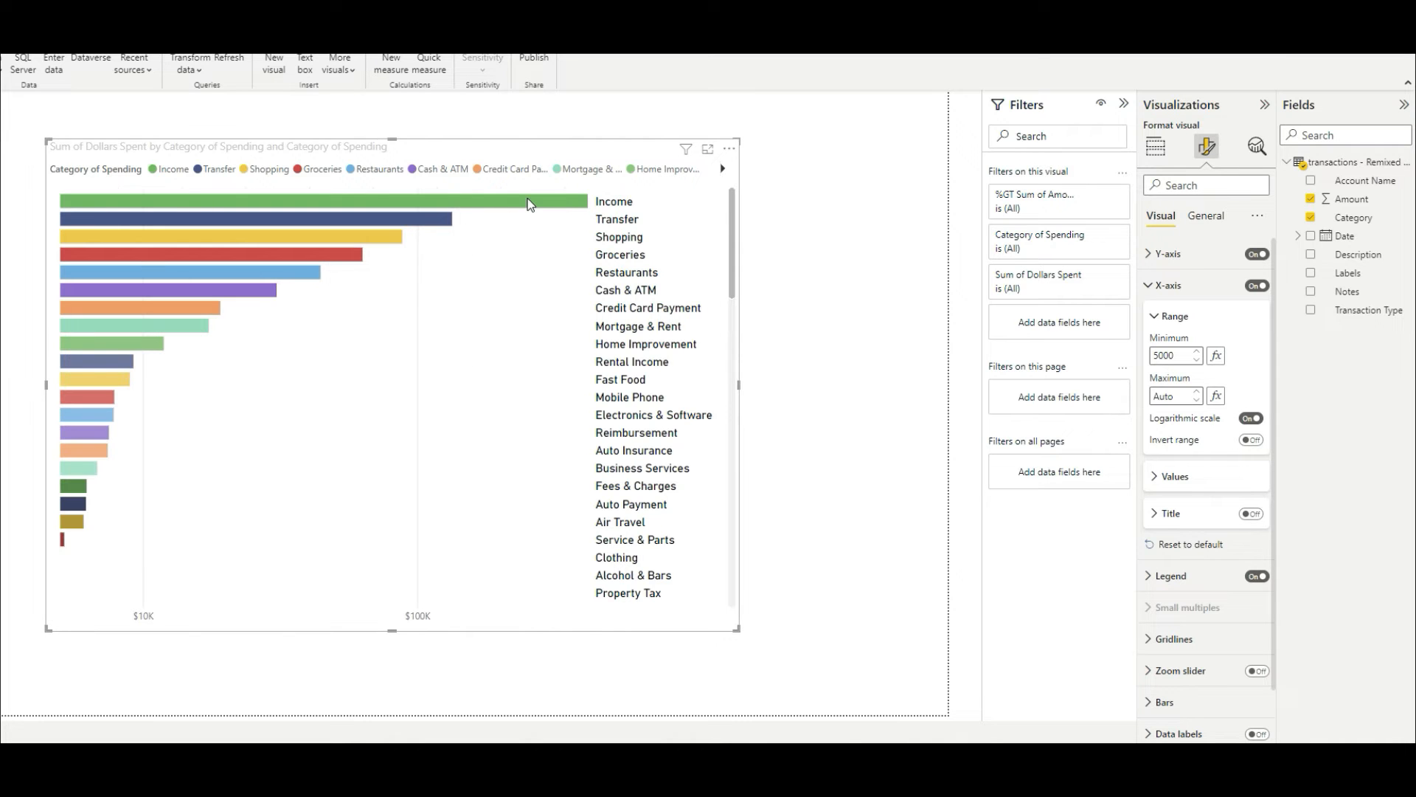
pyautogui.moveTo(528, 198)
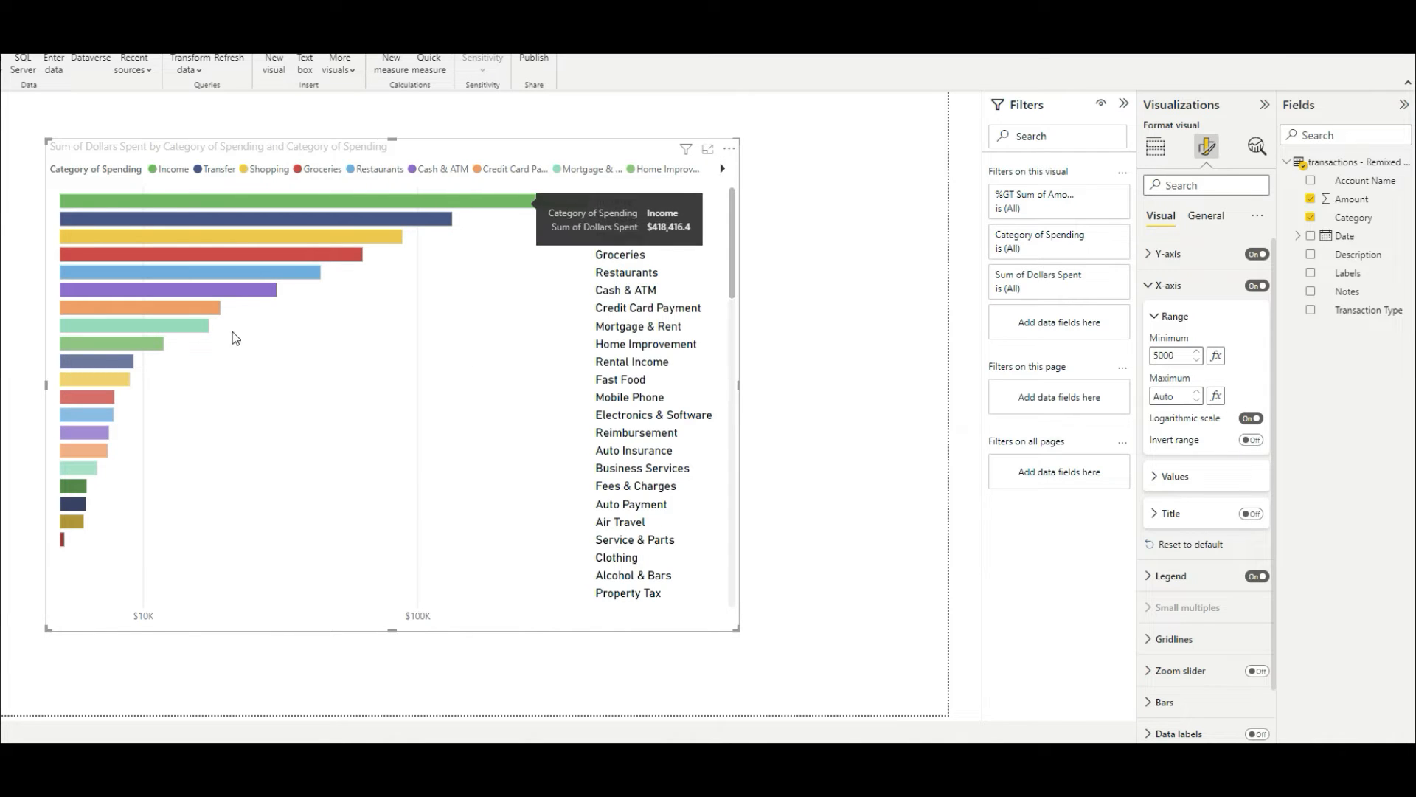
pyautogui.moveTo(114, 365)
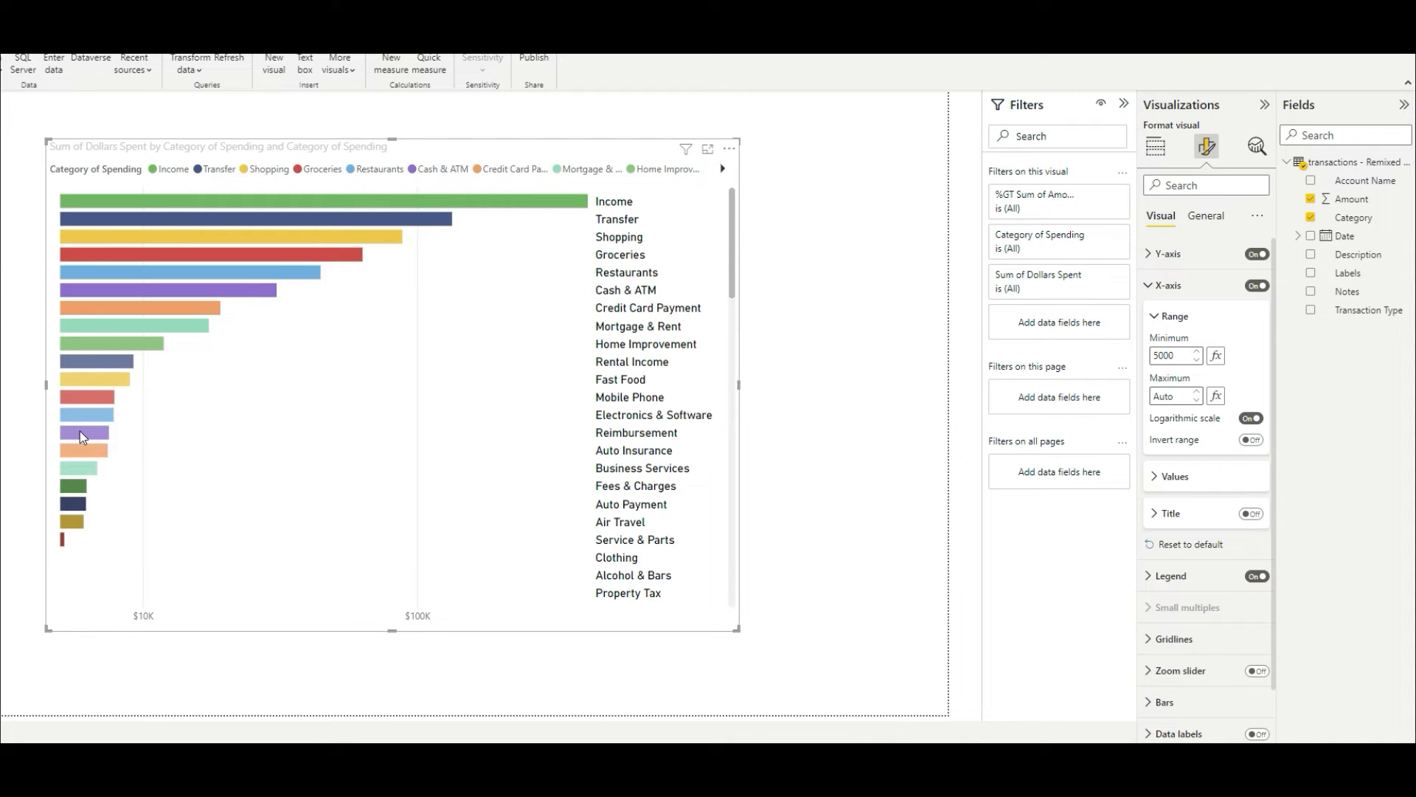
pyautogui.click(1249, 441)
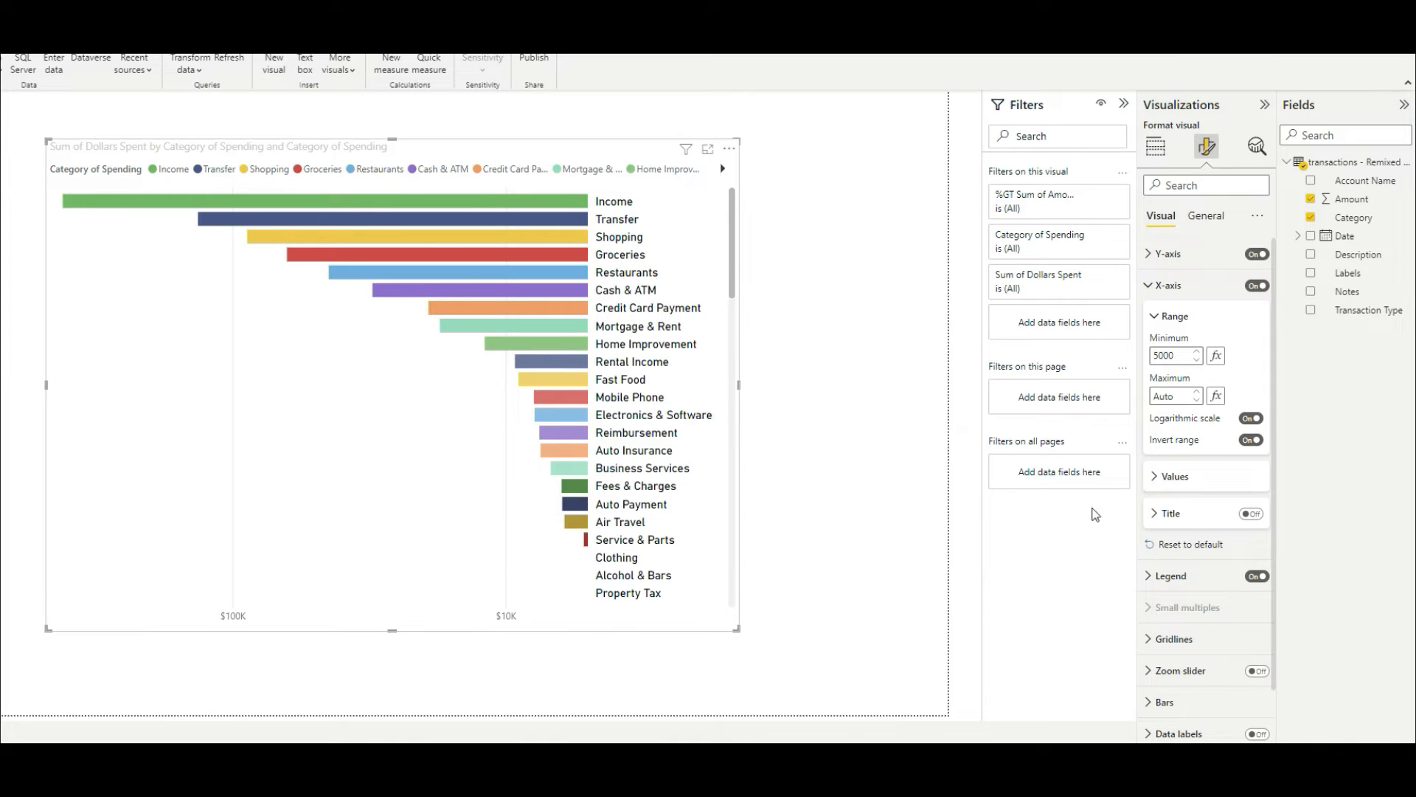
pyautogui.click(1155, 286)
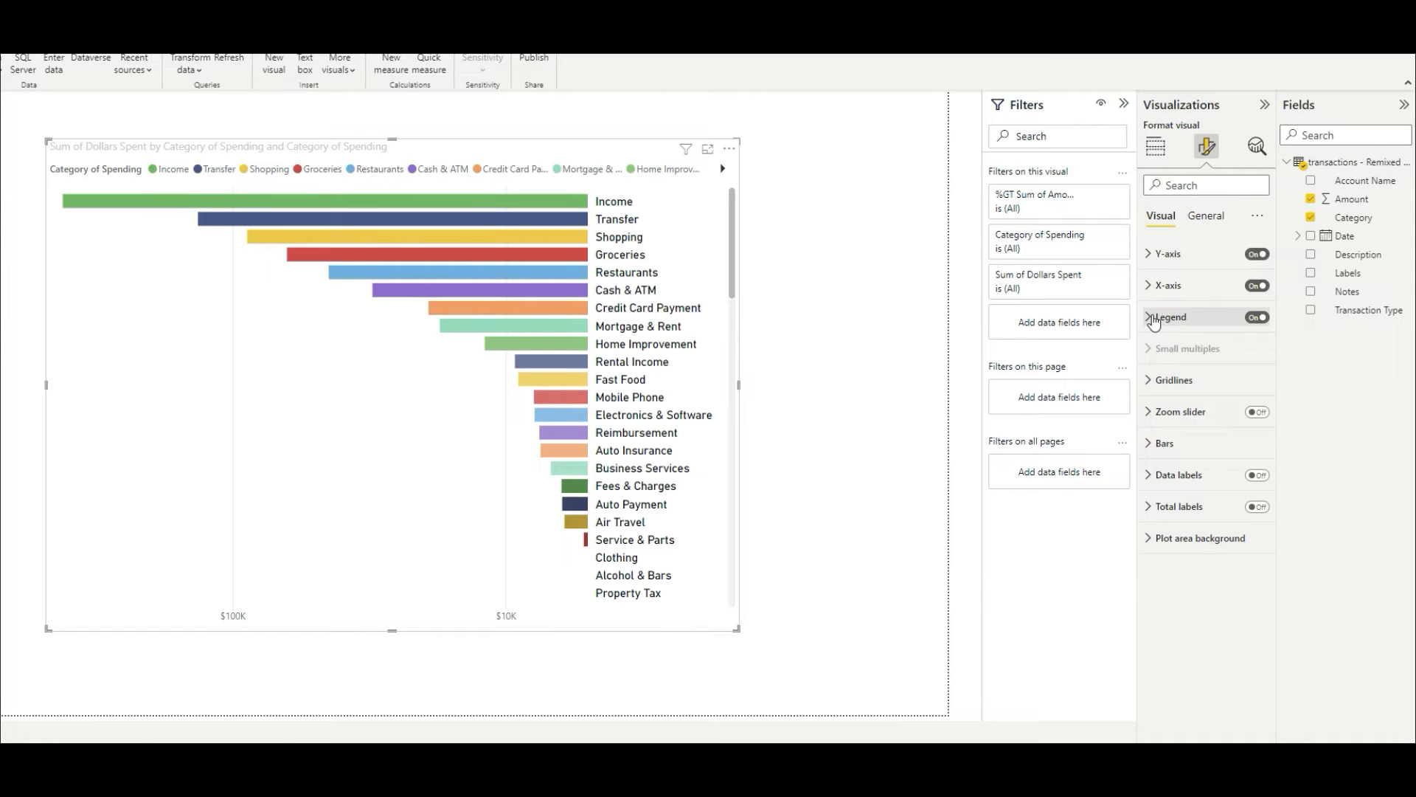
# - Try the legend positions Top center, Top right, Top left stacked and Top right stacked
pyautogui.click(1148, 317)
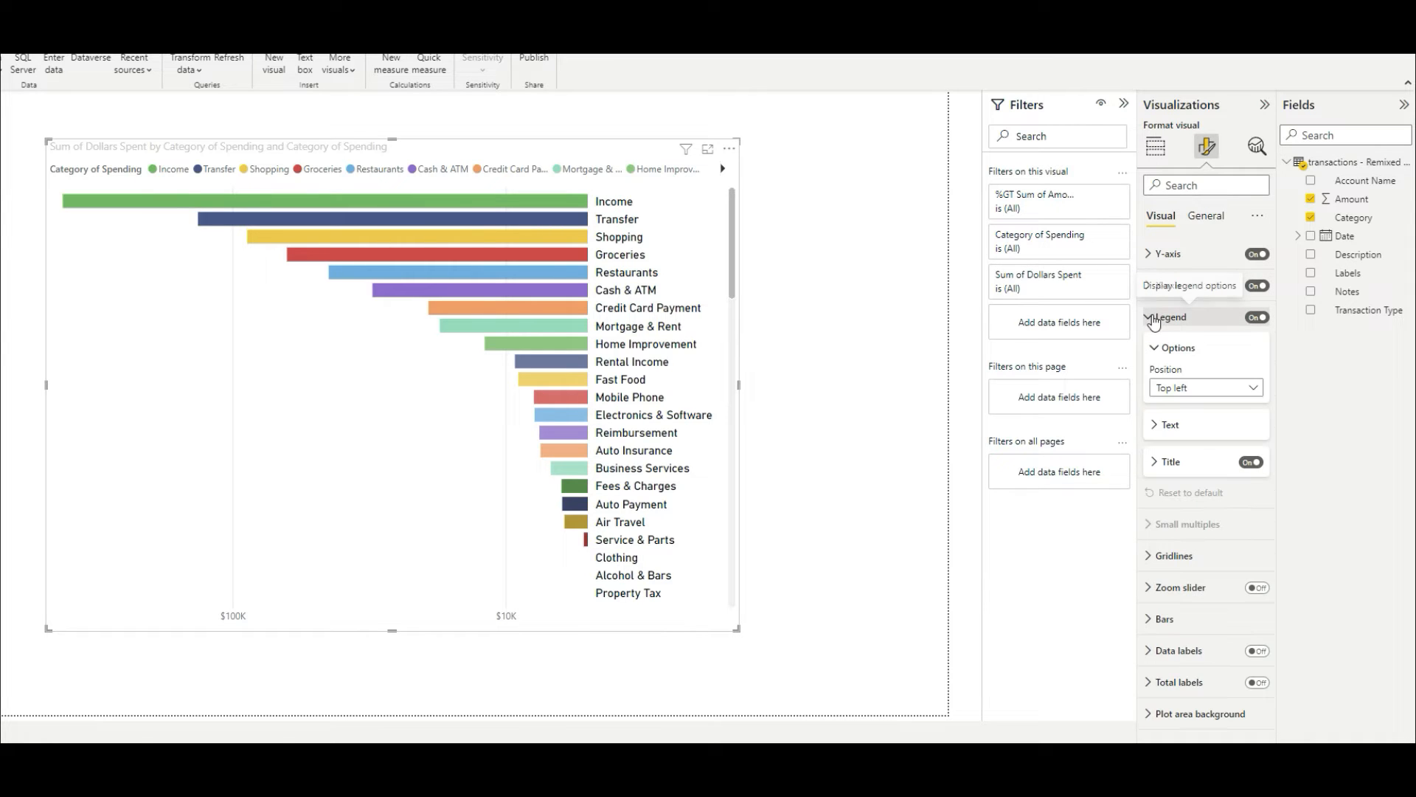
pyautogui.click(1218, 391)
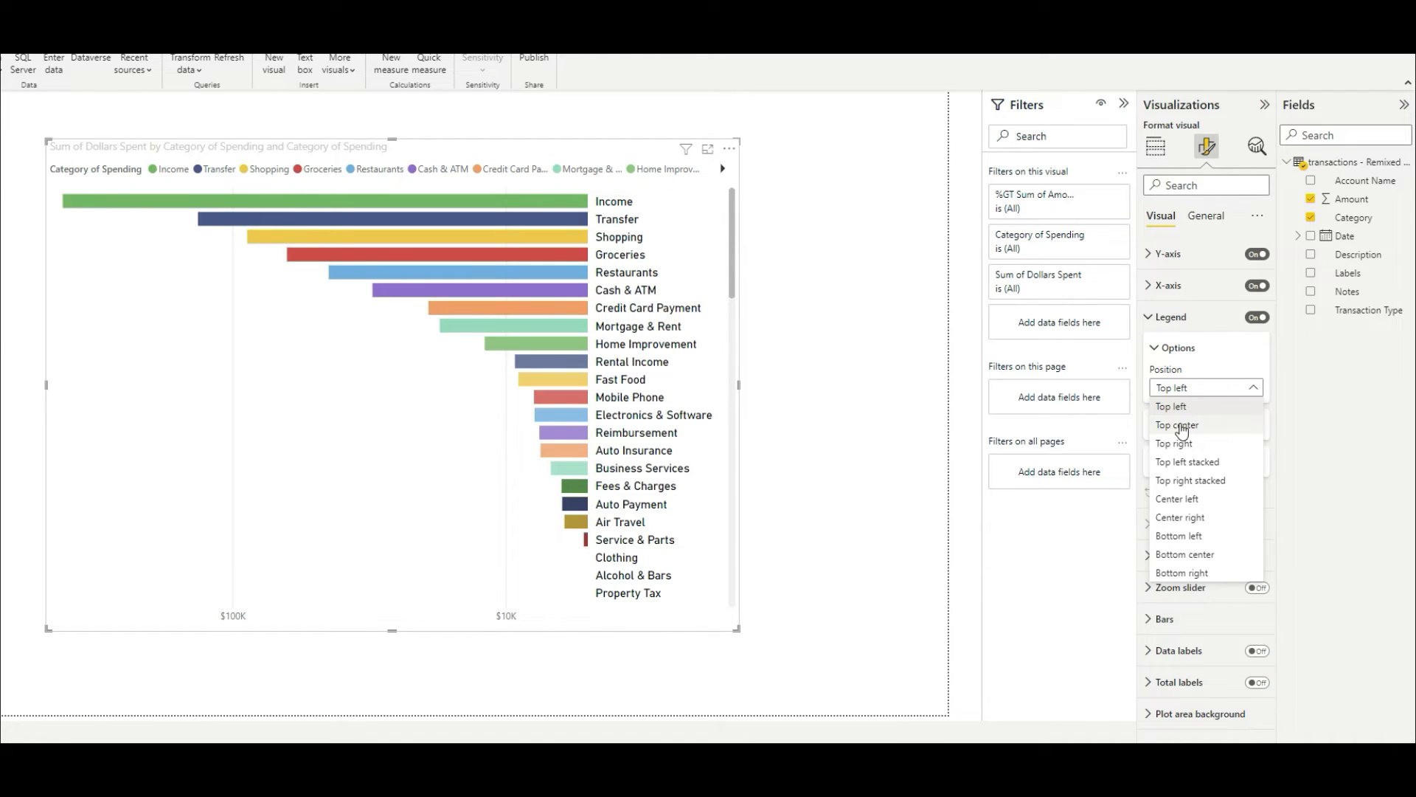
pyautogui.click(1181, 426)
pyautogui.click(1224, 390)
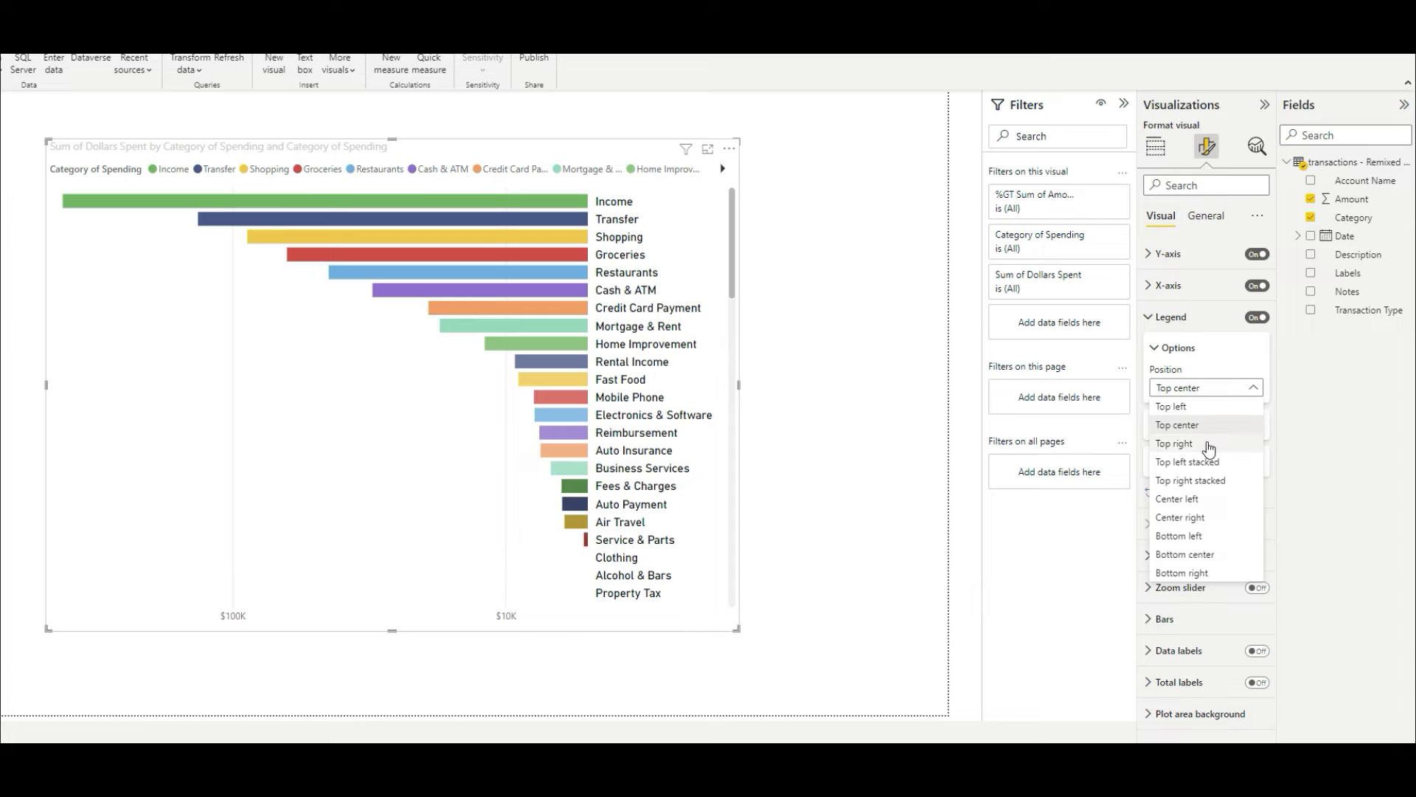
pyautogui.click(1208, 445)
pyautogui.click(1219, 391)
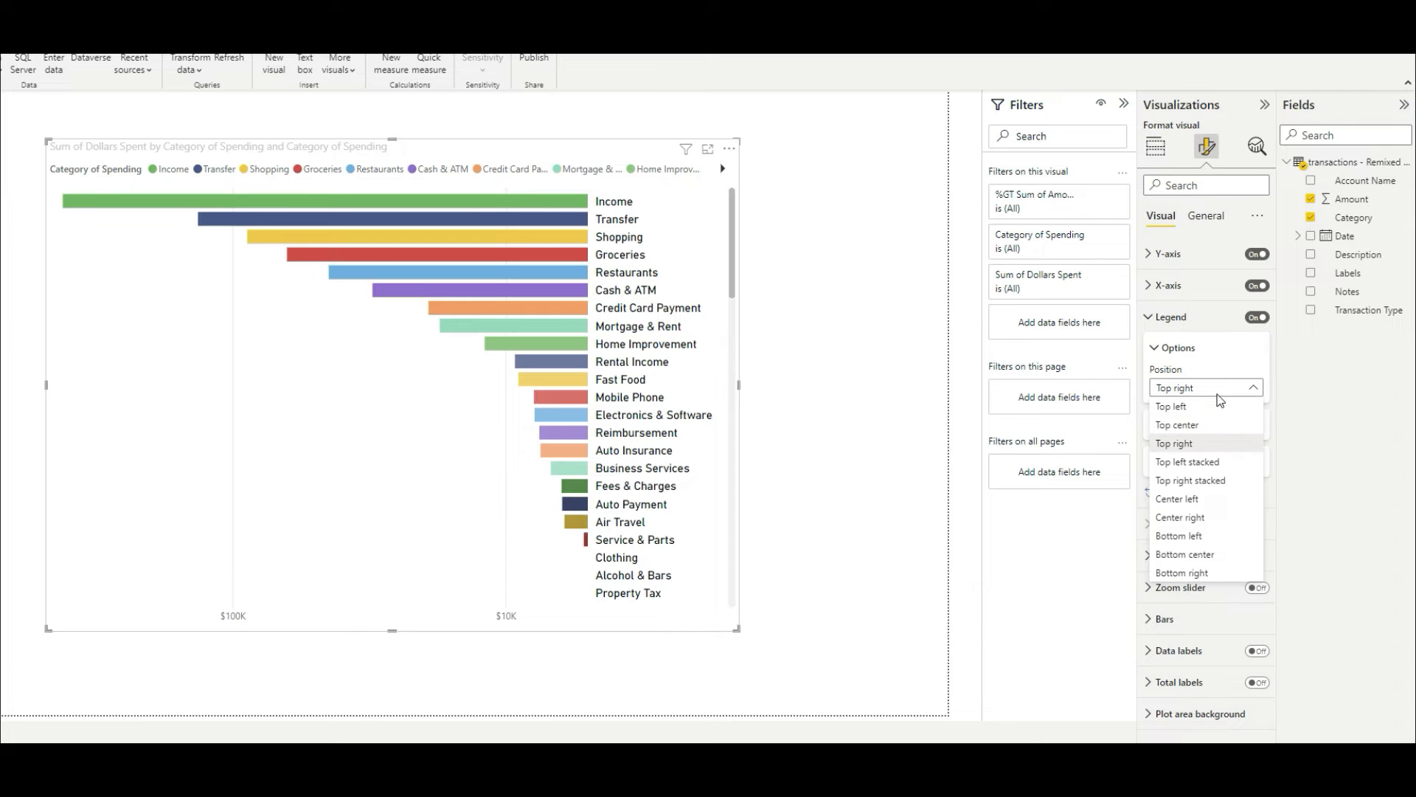
pyautogui.click(1210, 462)
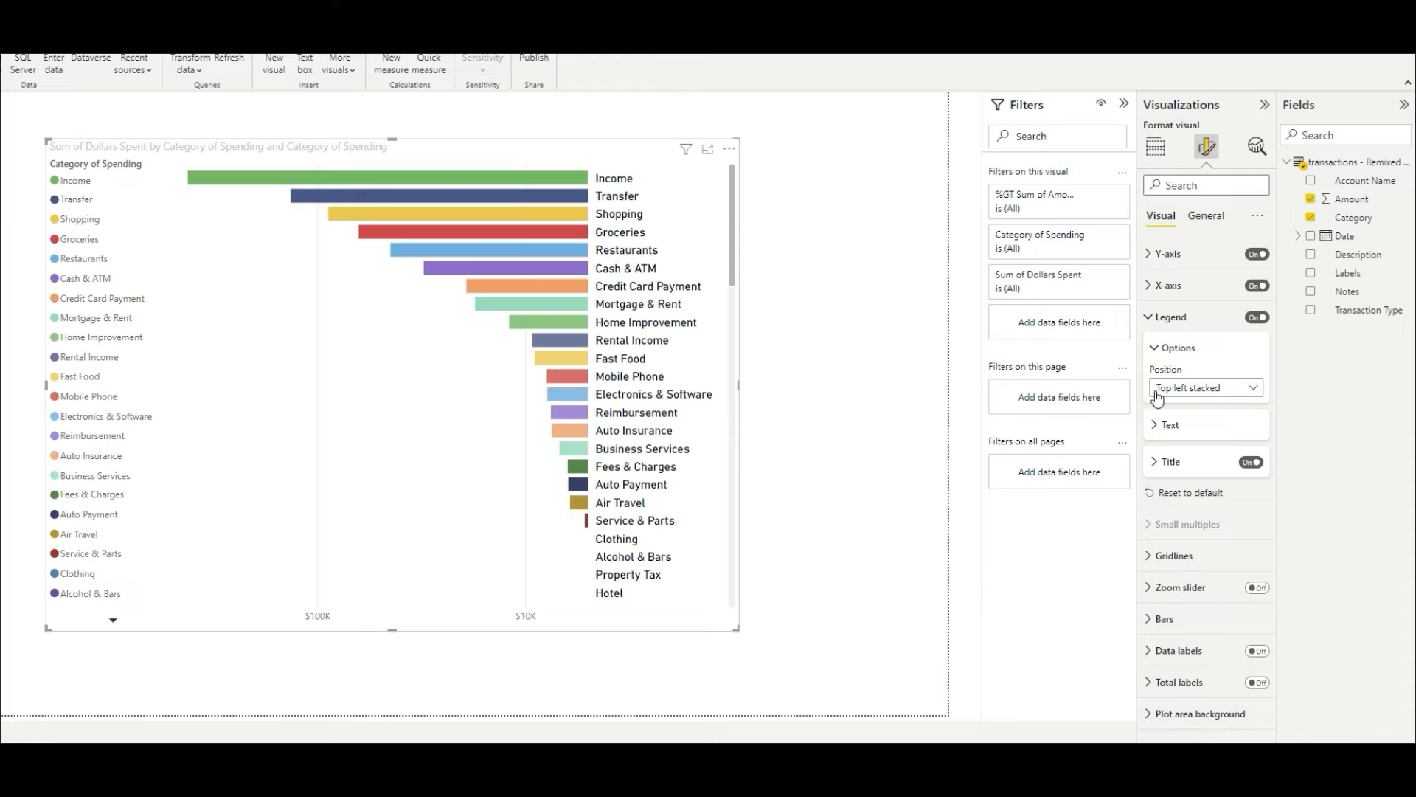
pyautogui.click(1233, 391)
pyautogui.click(1207, 482)
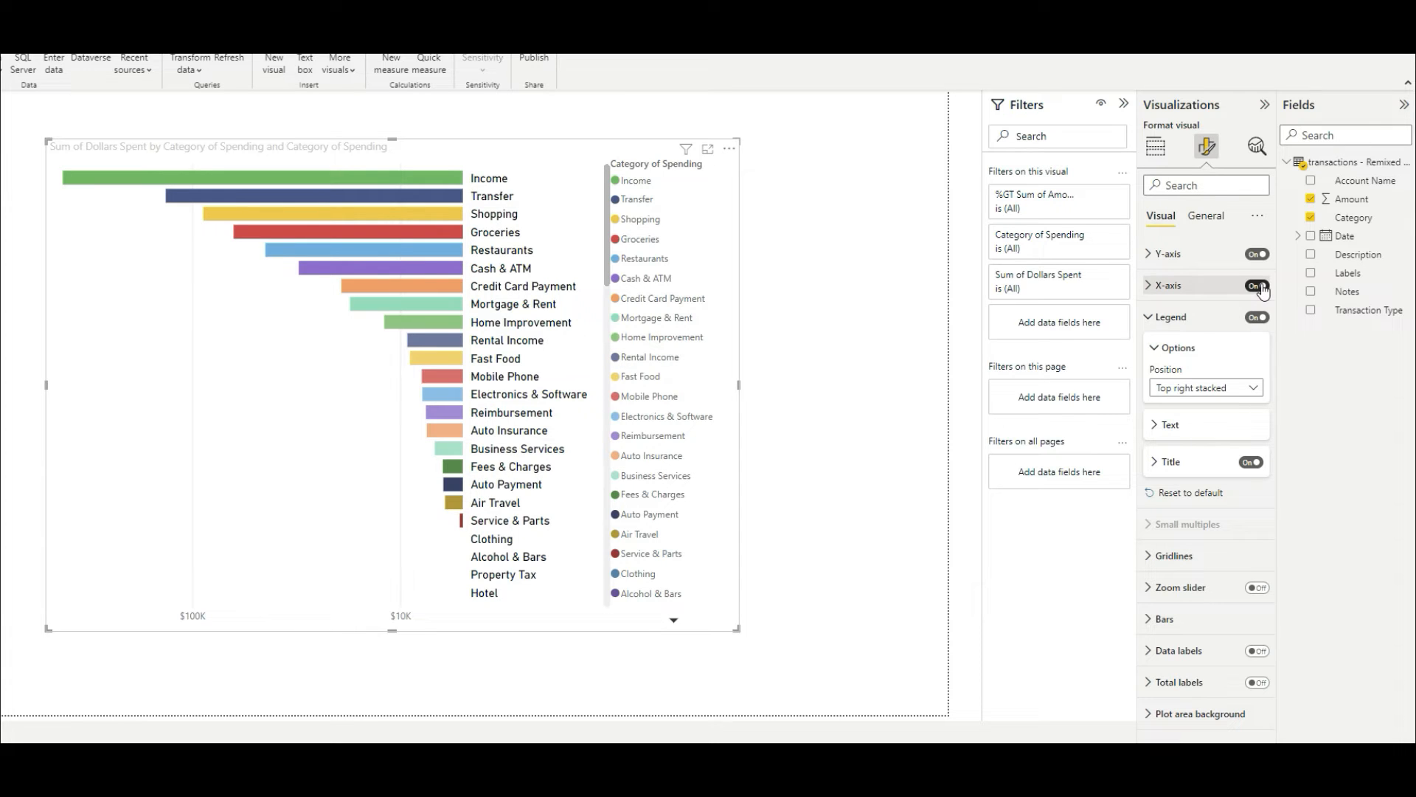
# - Compare the chart with the Y-axis turned off and on, looking through the categories each time, and leave it on
pyautogui.click(1258, 254)
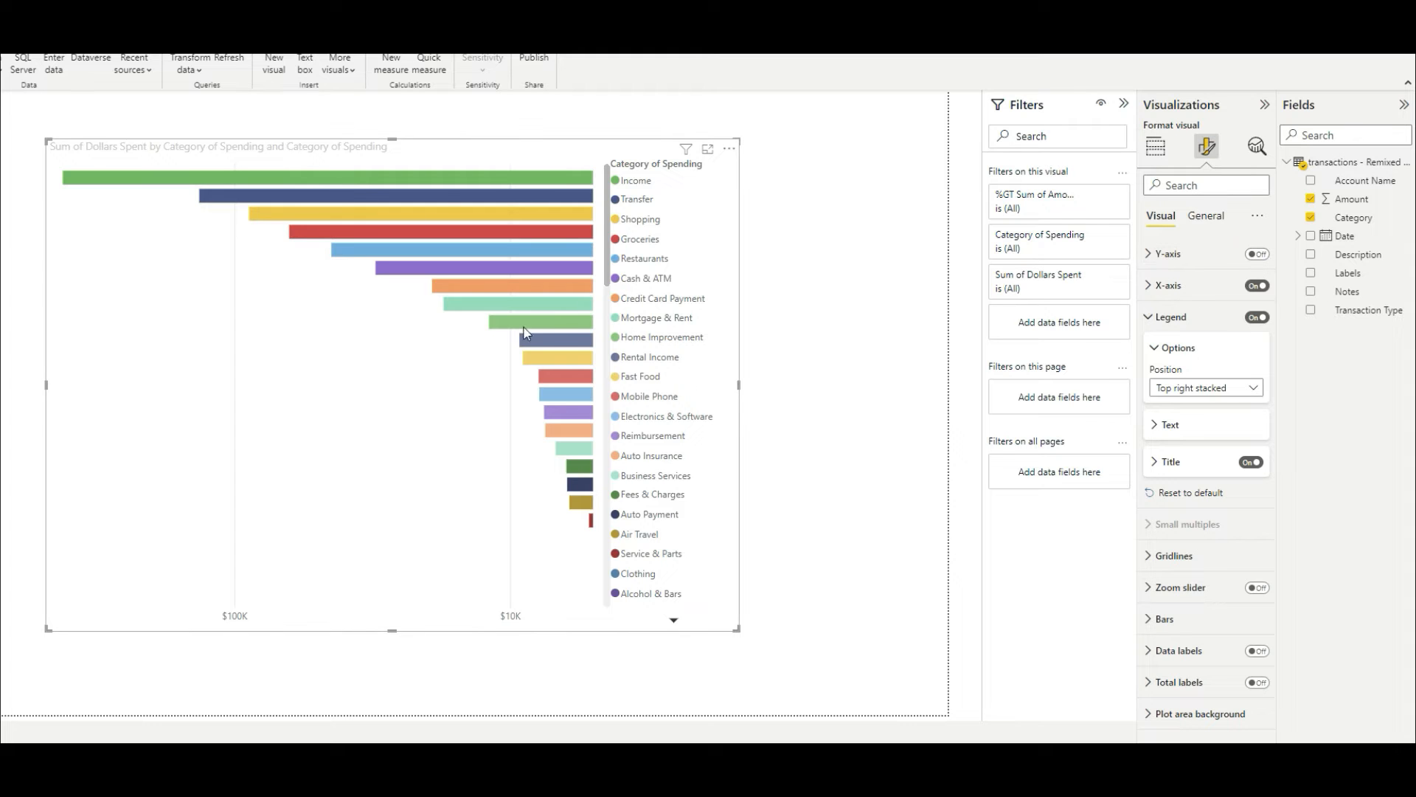
pyautogui.scroll(-3, 556, 330)
pyautogui.scroll(3, 556, 330)
pyautogui.scroll(-5, 556, 329)
pyautogui.scroll(5, 557, 330)
pyautogui.click(1258, 255)
pyautogui.scroll(-5, 532, 370)
pyautogui.scroll(5, 532, 370)
pyautogui.scroll(-4, 533, 371)
pyautogui.scroll(4, 532, 376)
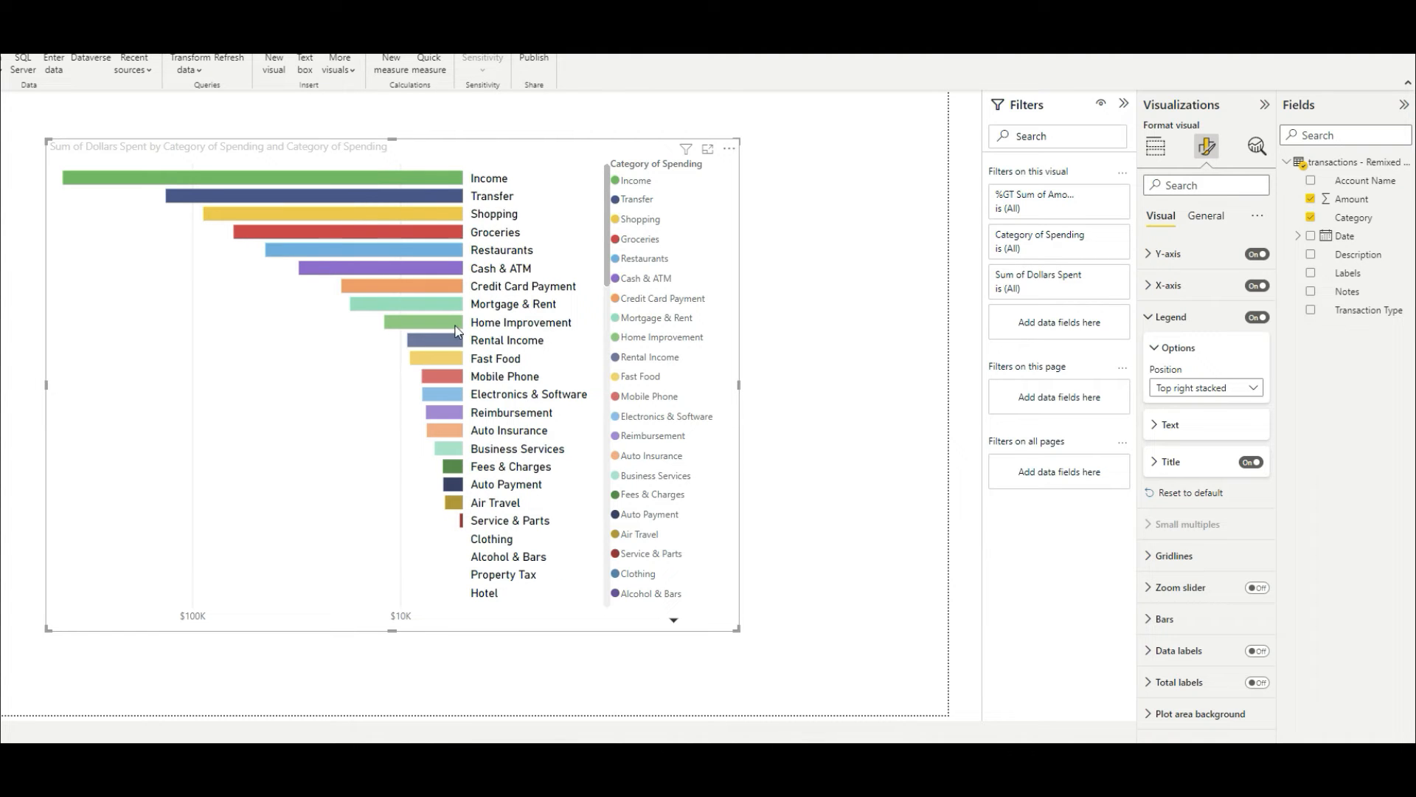
pyautogui.click(1257, 254)
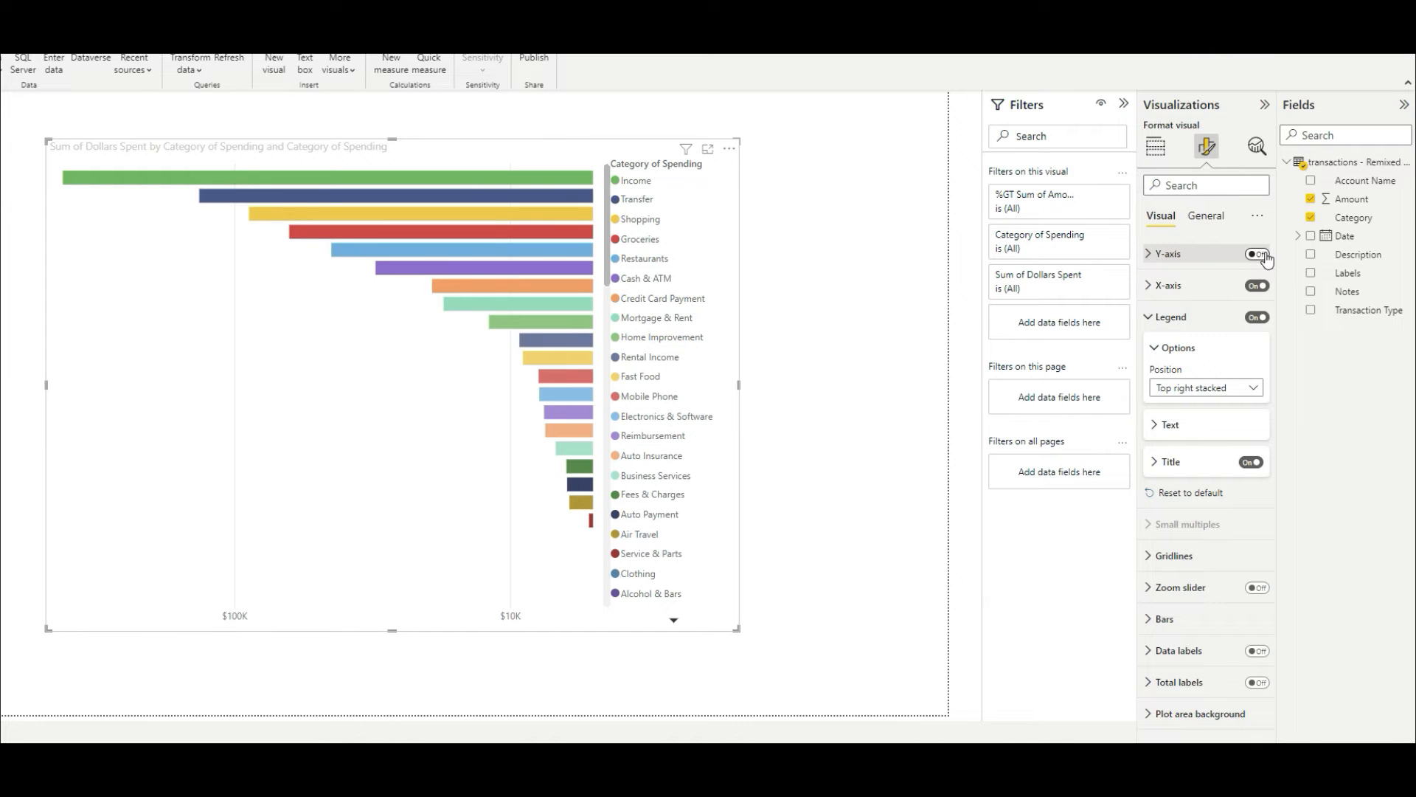
pyautogui.click(1263, 254)
# - Try the Center right legend position, then settle on Top left stacked
pyautogui.click(1222, 388)
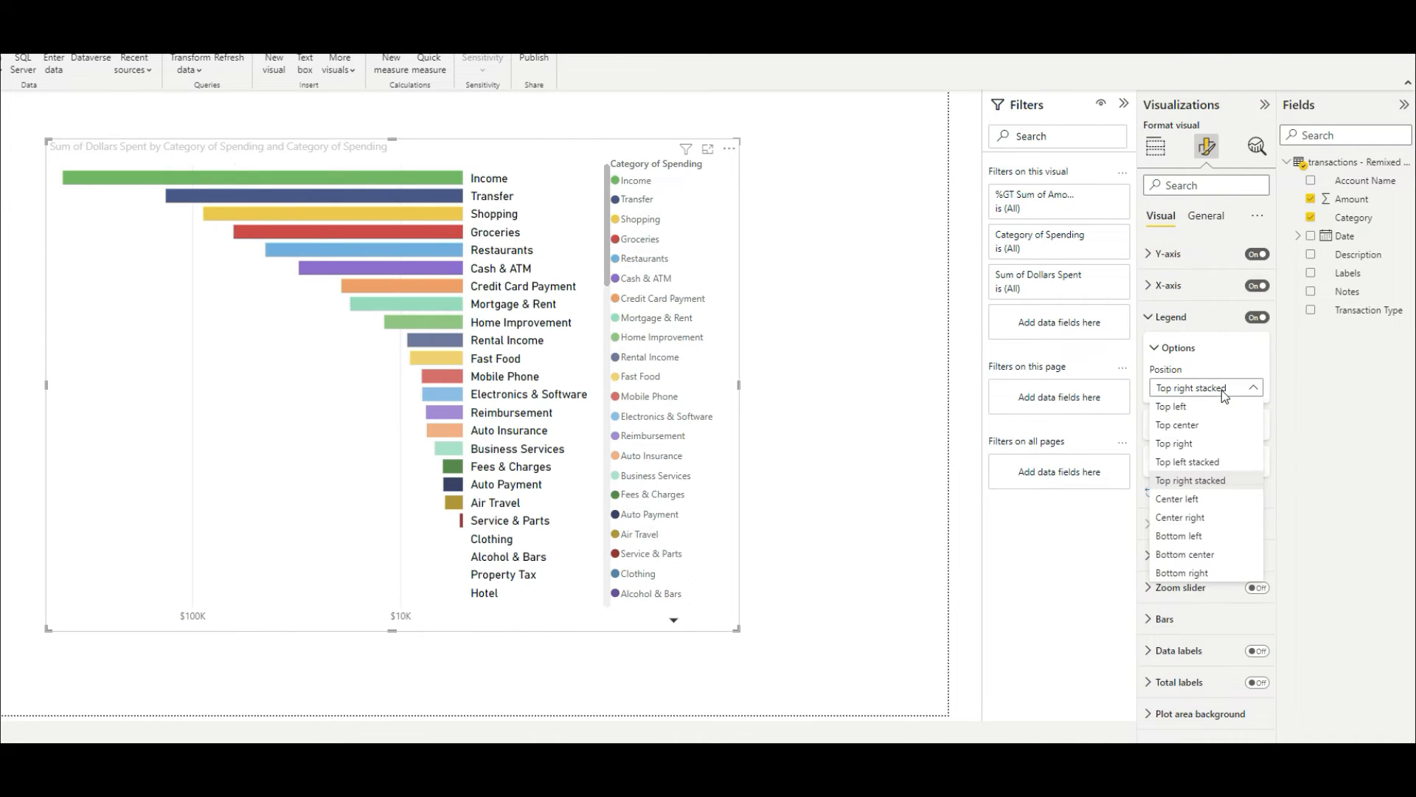
pyautogui.click(1200, 464)
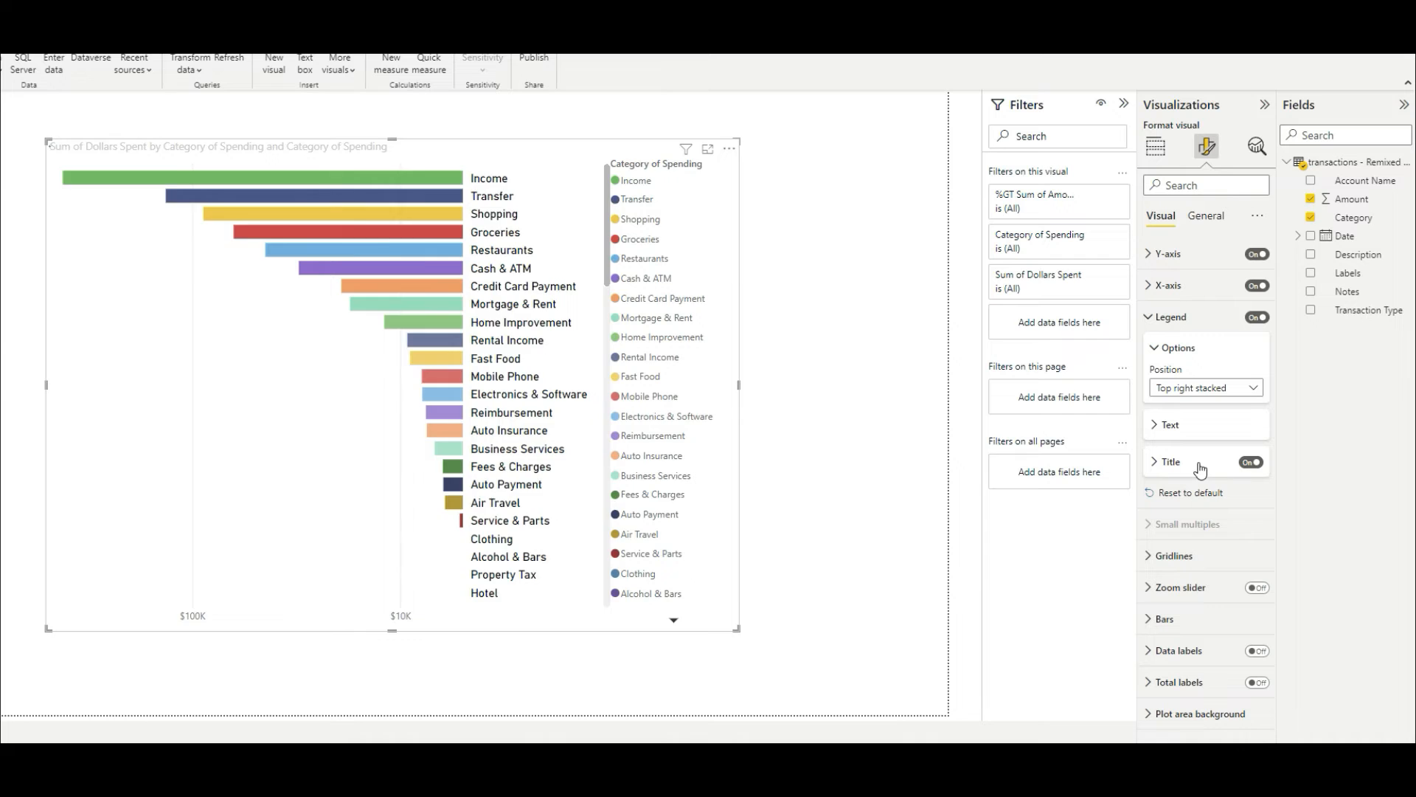
pyautogui.click(1235, 385)
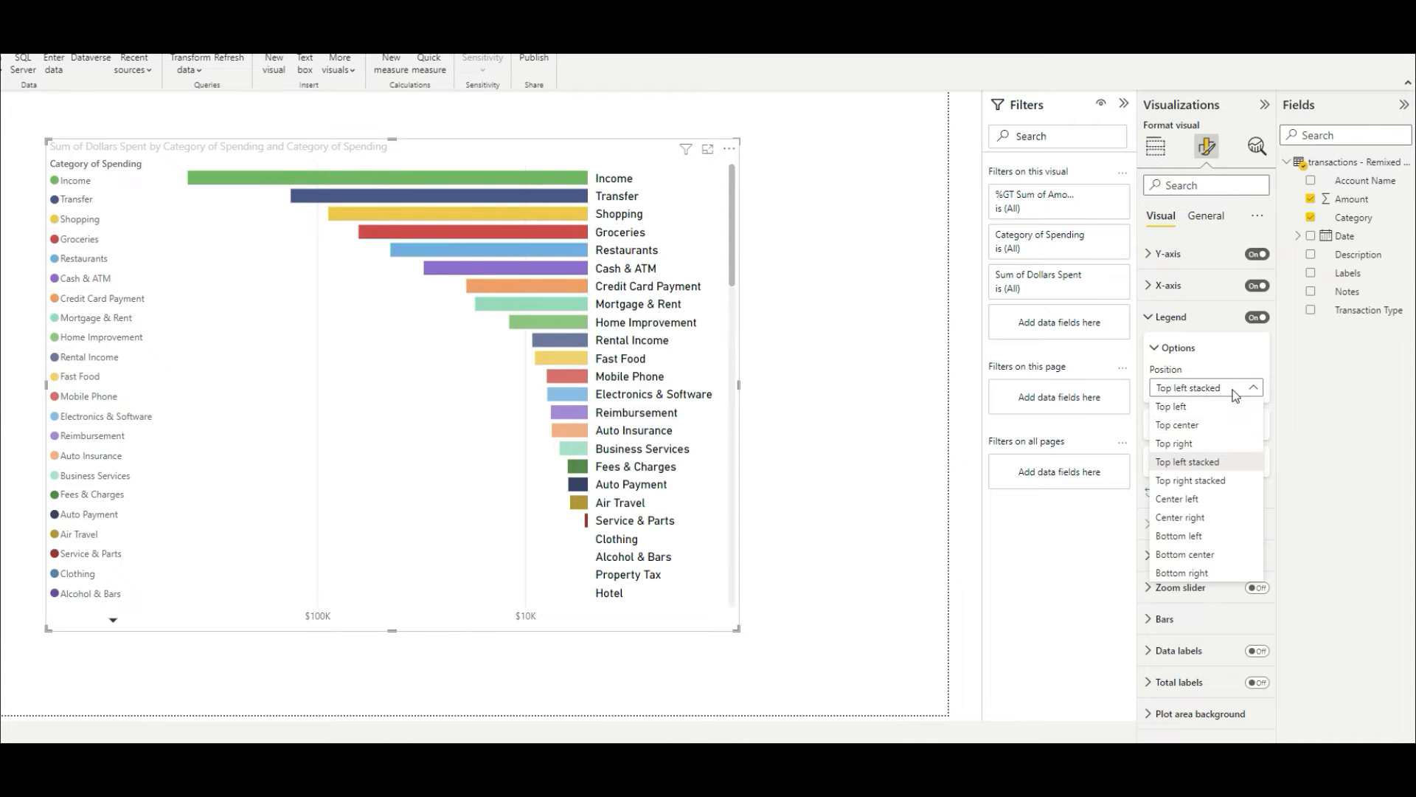
pyautogui.click(1202, 520)
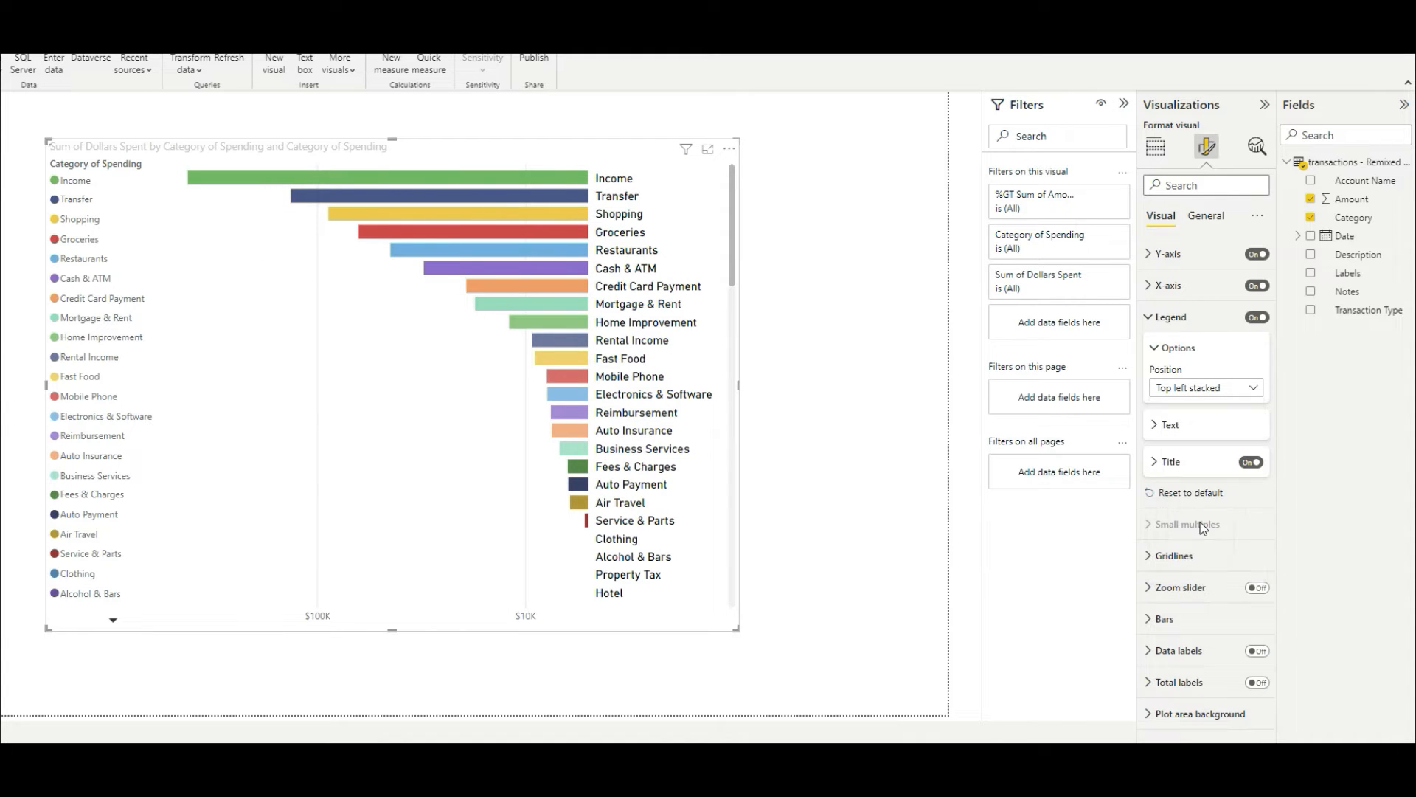
pyautogui.click(1225, 396)
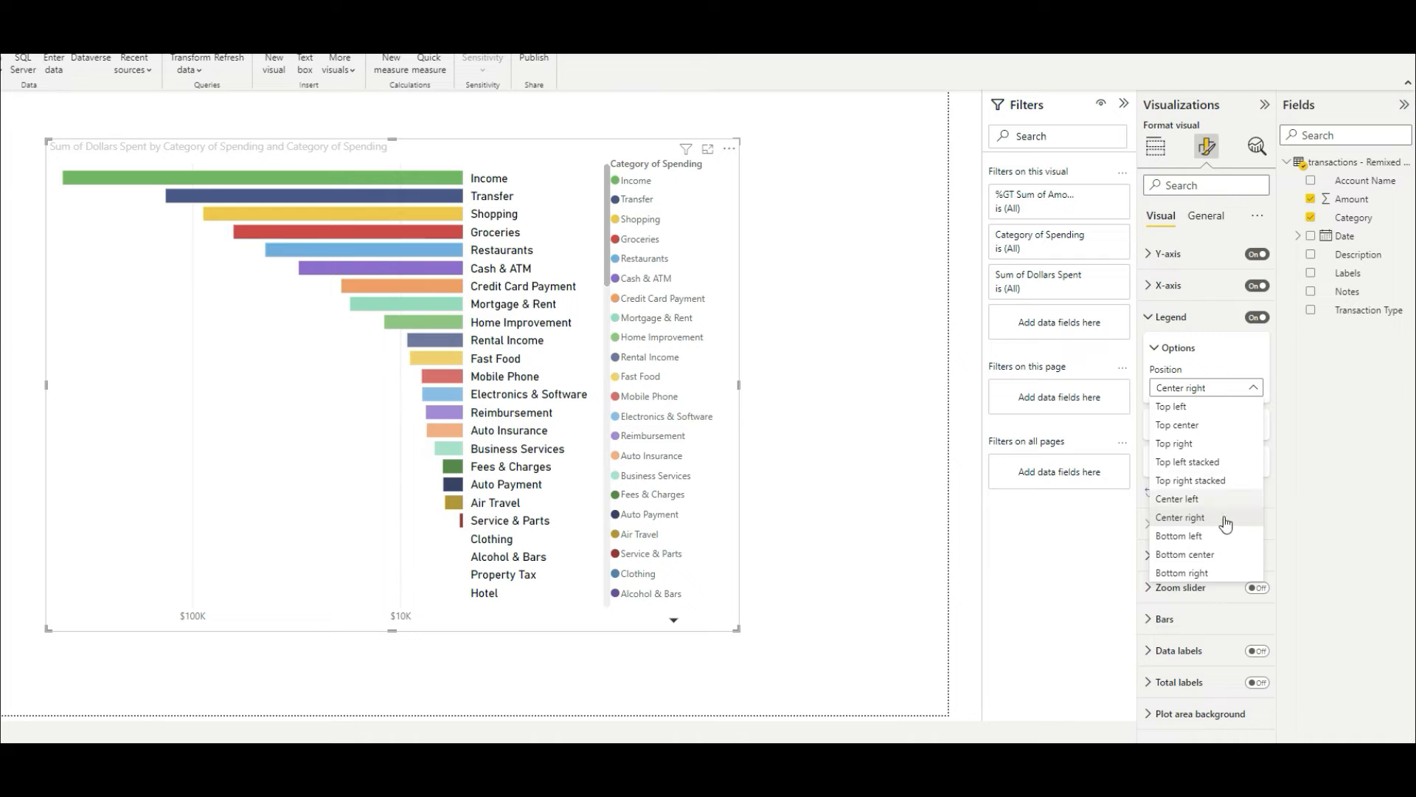
pyautogui.click(1196, 463)
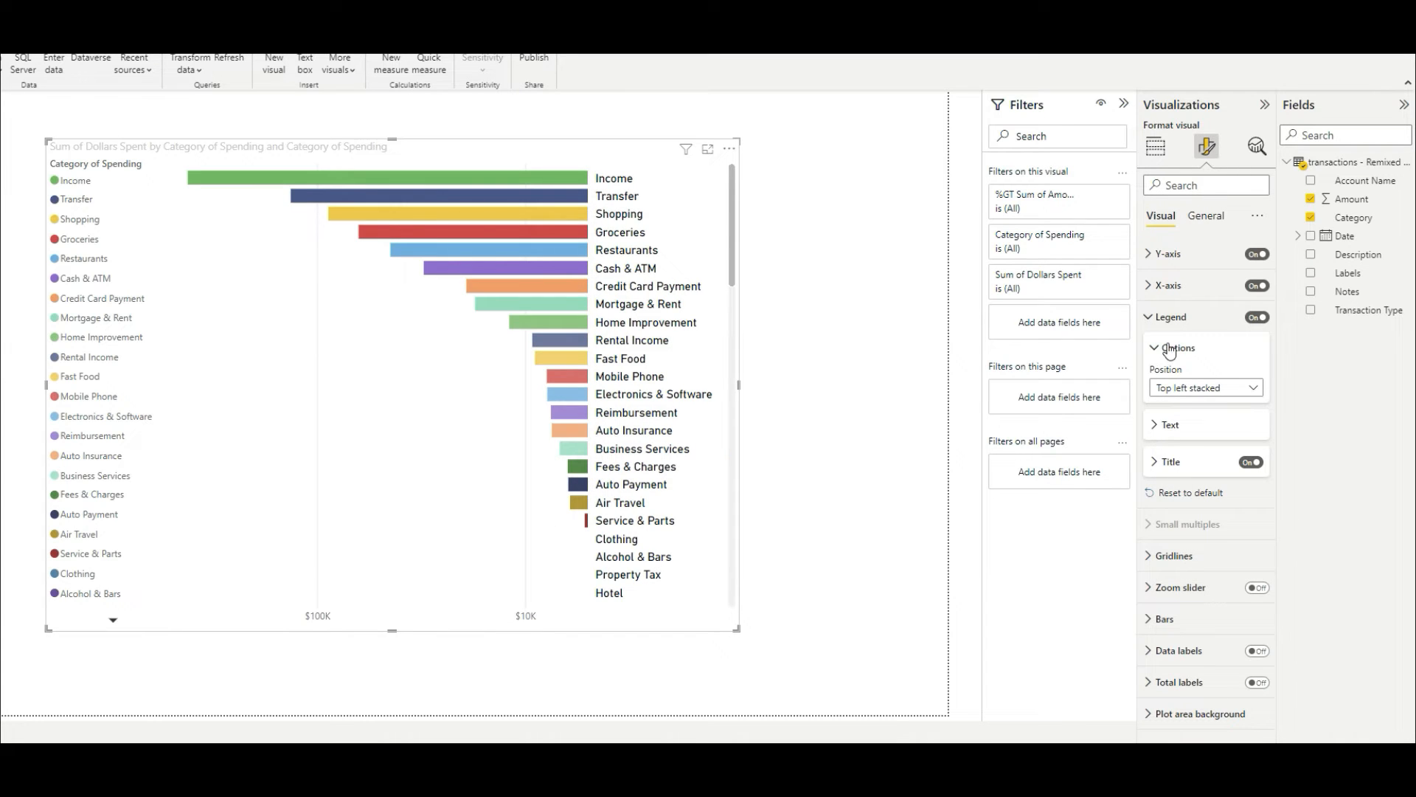
# - Format the legend text in the DIN font at size 11 with black as the color
pyautogui.click(1165, 425)
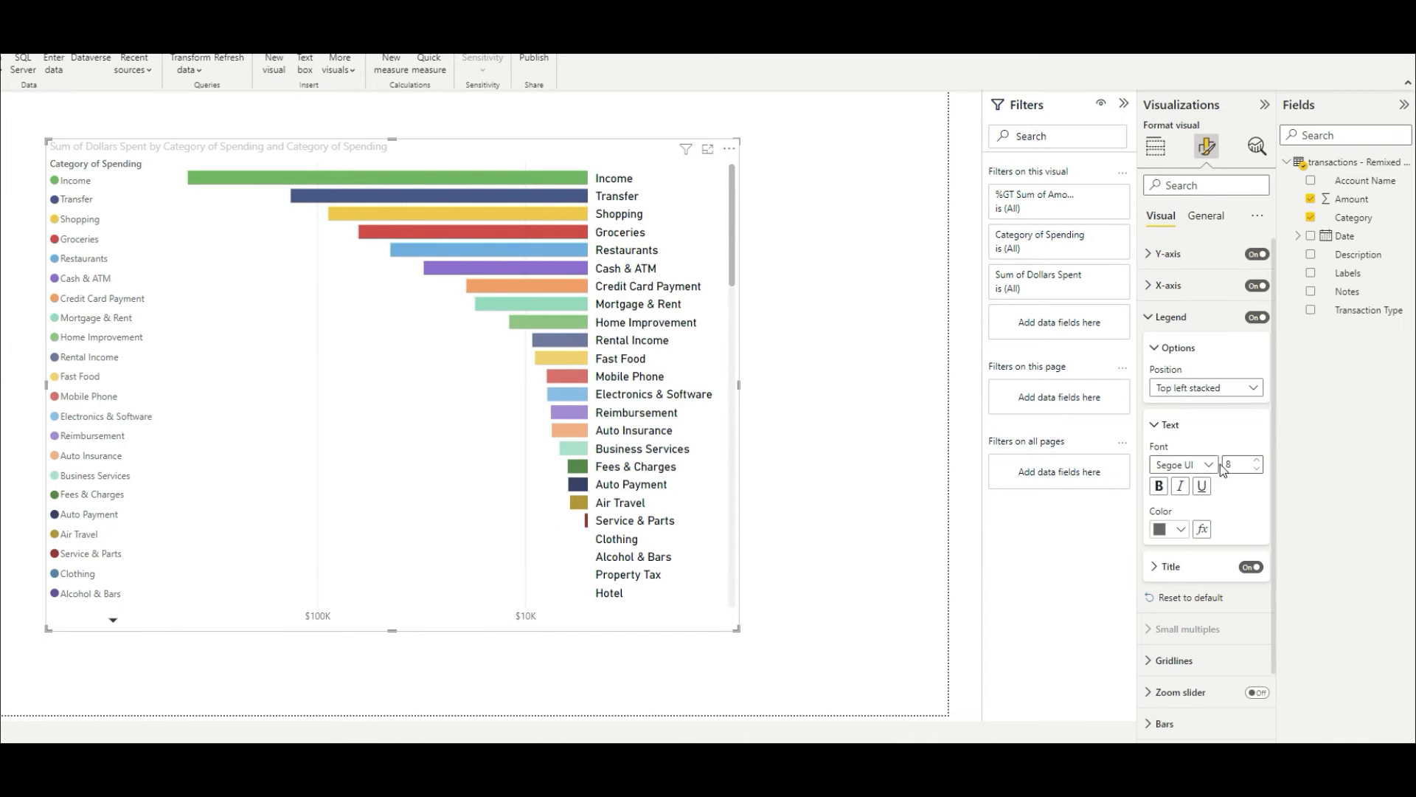
pyautogui.click(1211, 464)
pyautogui.click(1173, 529)
pyautogui.click(1258, 461)
pyautogui.click(1257, 461)
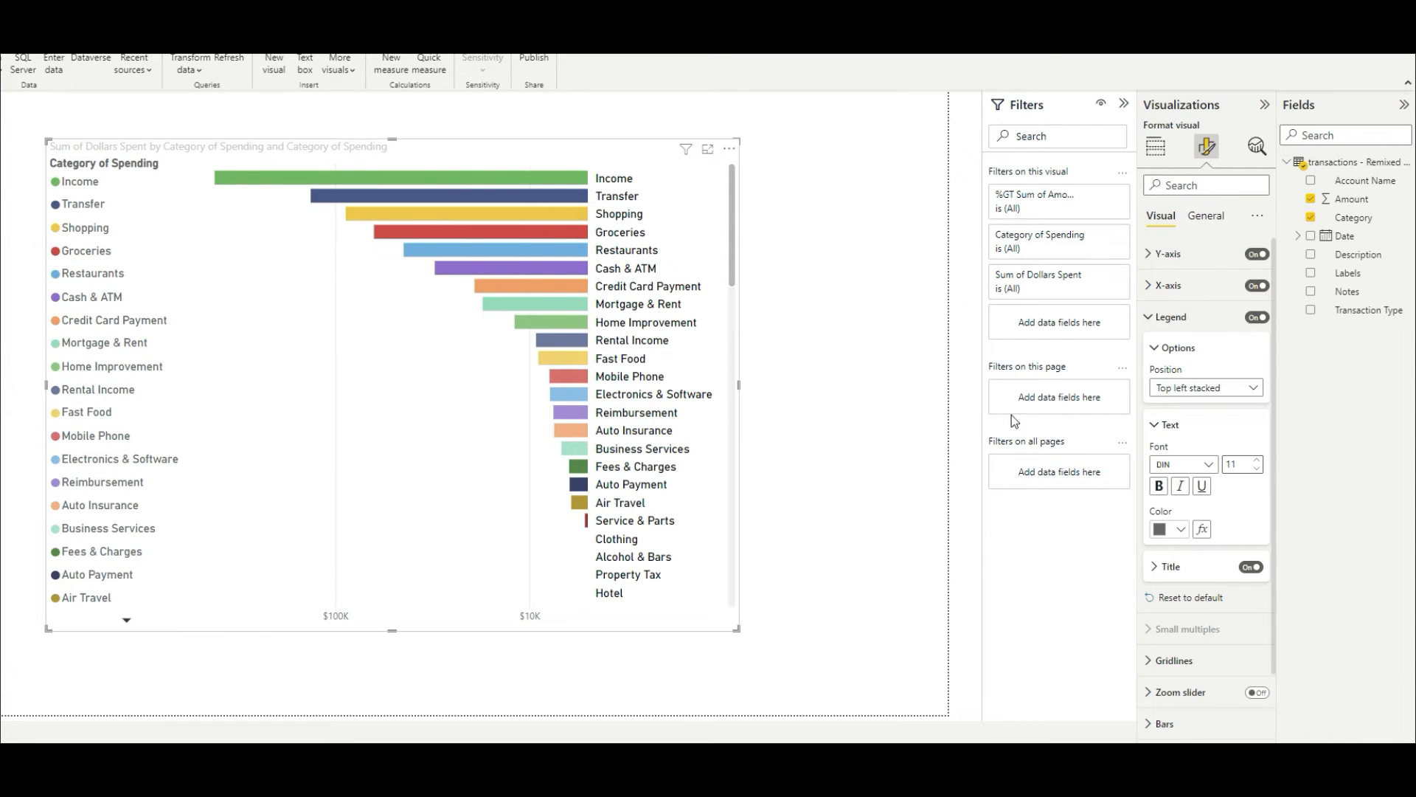
pyautogui.click(1179, 529)
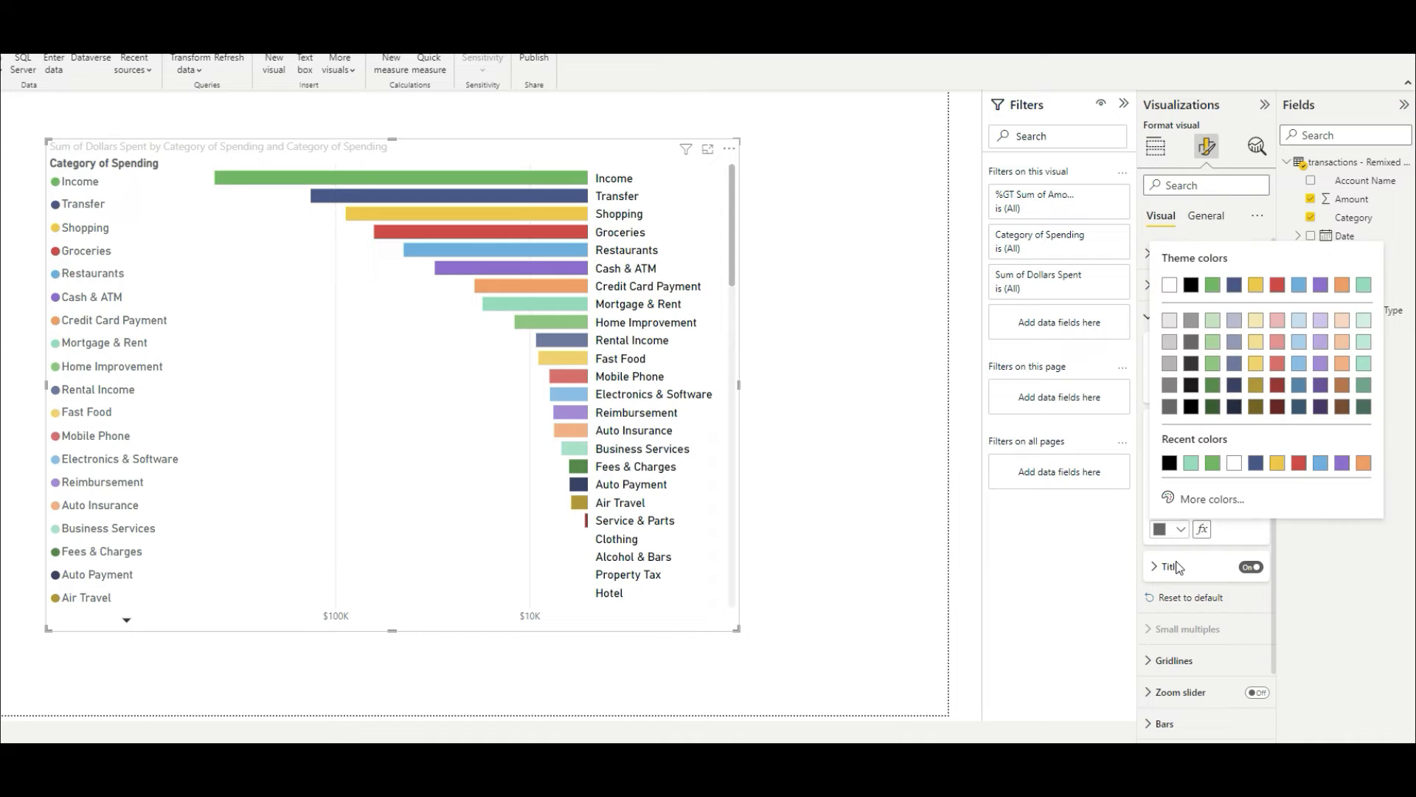
pyautogui.click(1173, 468)
pyautogui.click(1164, 428)
pyautogui.click(1158, 434)
pyautogui.click(1158, 431)
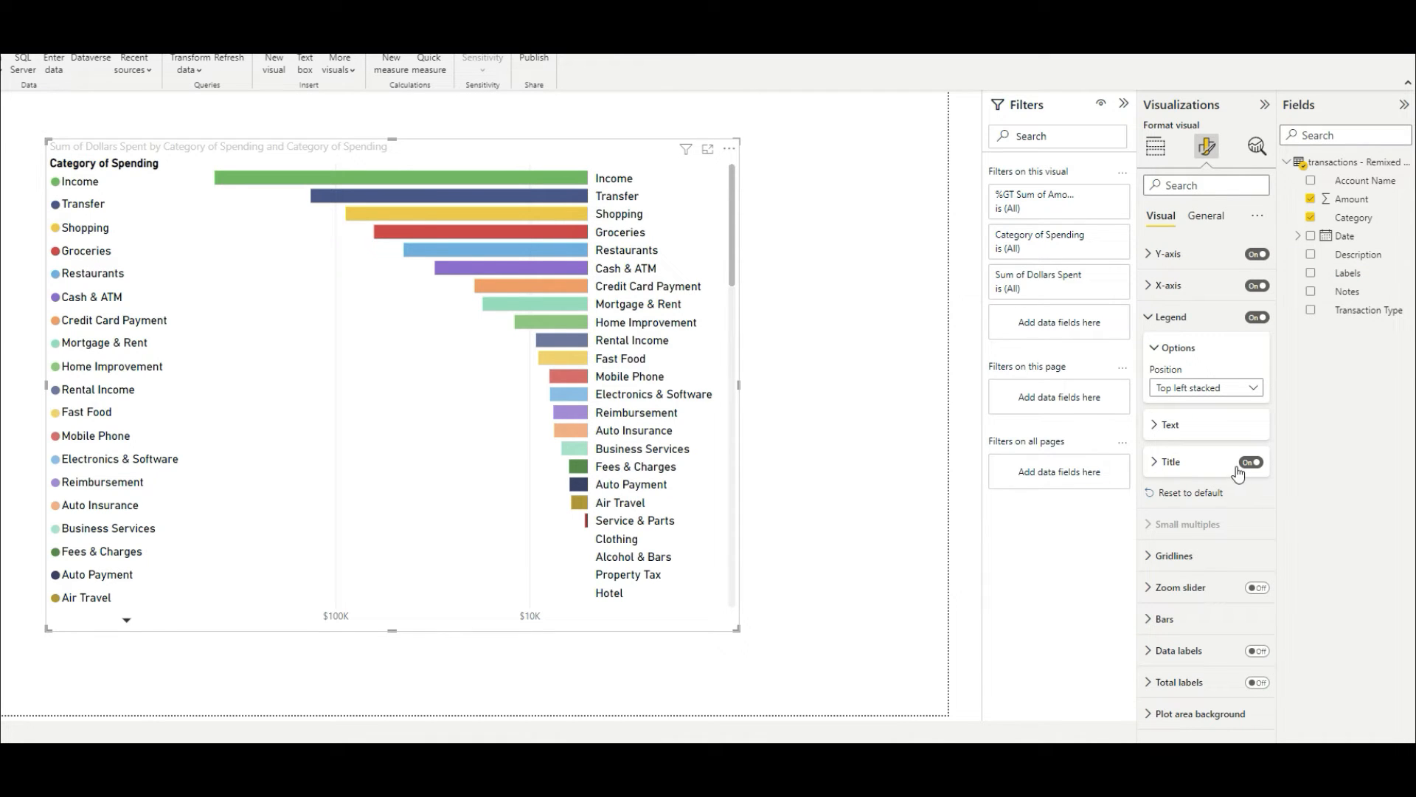
# - Compare the legend with its title off and on, leave it on, and change the title text to "Select a Category Below"
pyautogui.click(1156, 466)
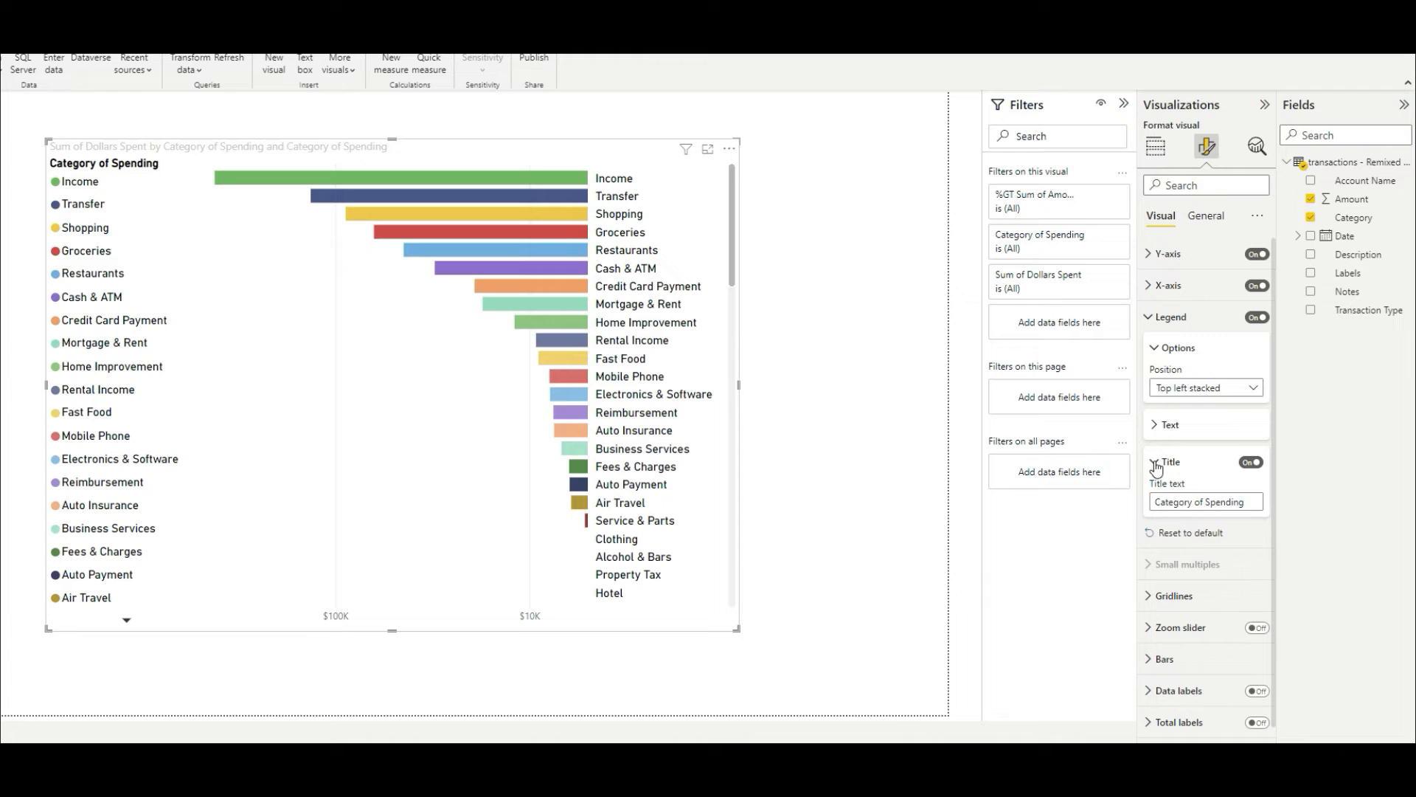
pyautogui.click(1249, 465)
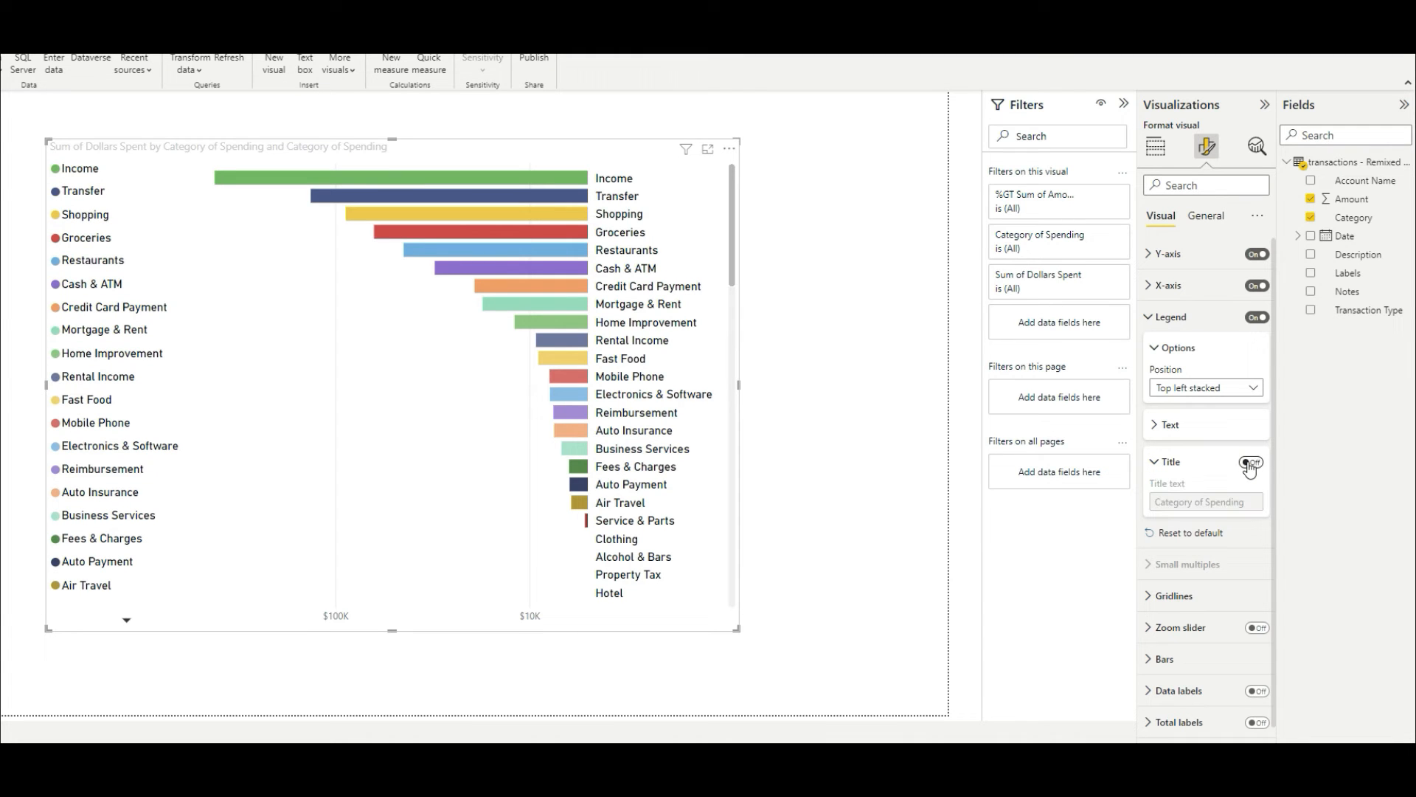
pyautogui.click(1249, 463)
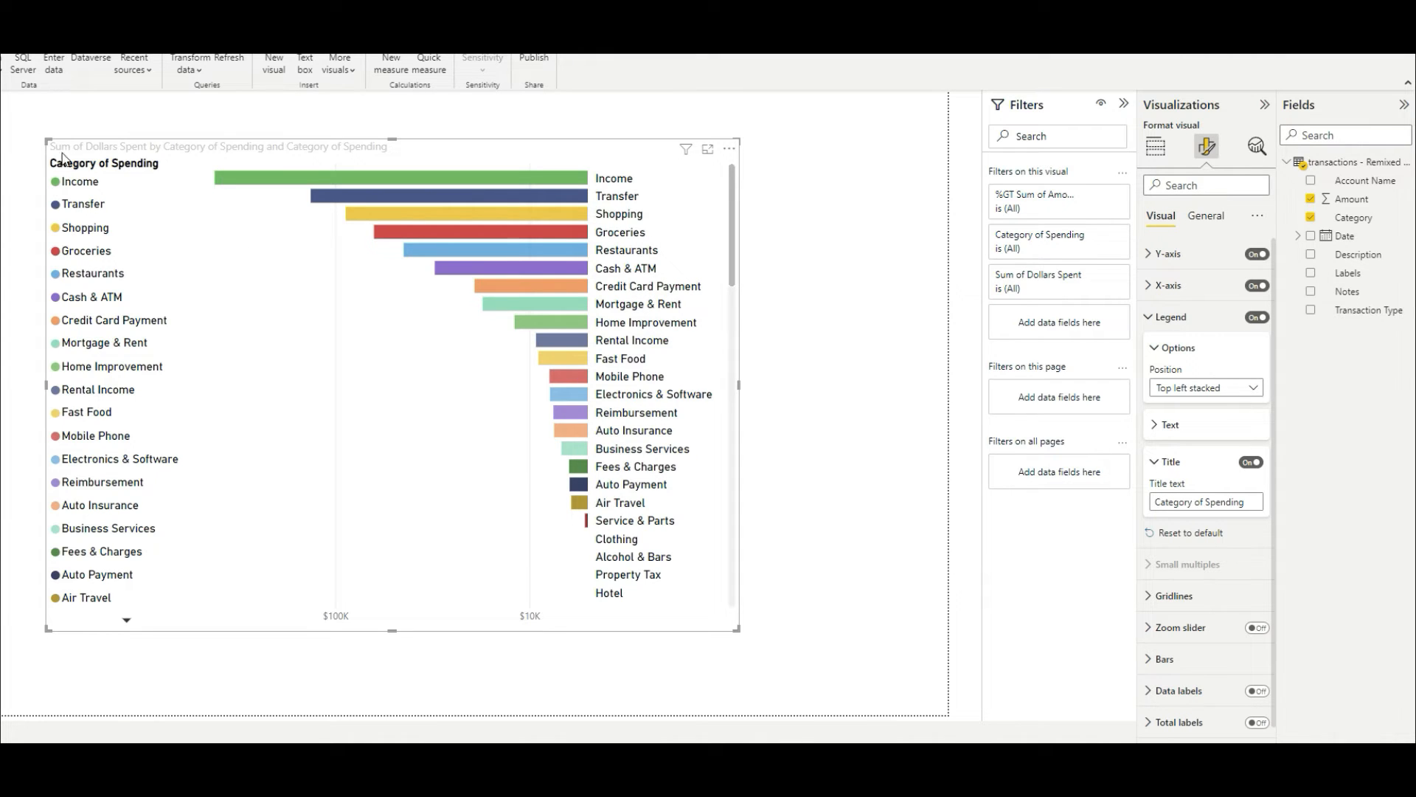
pyautogui.click(1252, 464)
pyautogui.click(1253, 464)
pyautogui.tripleClick(1199, 501)
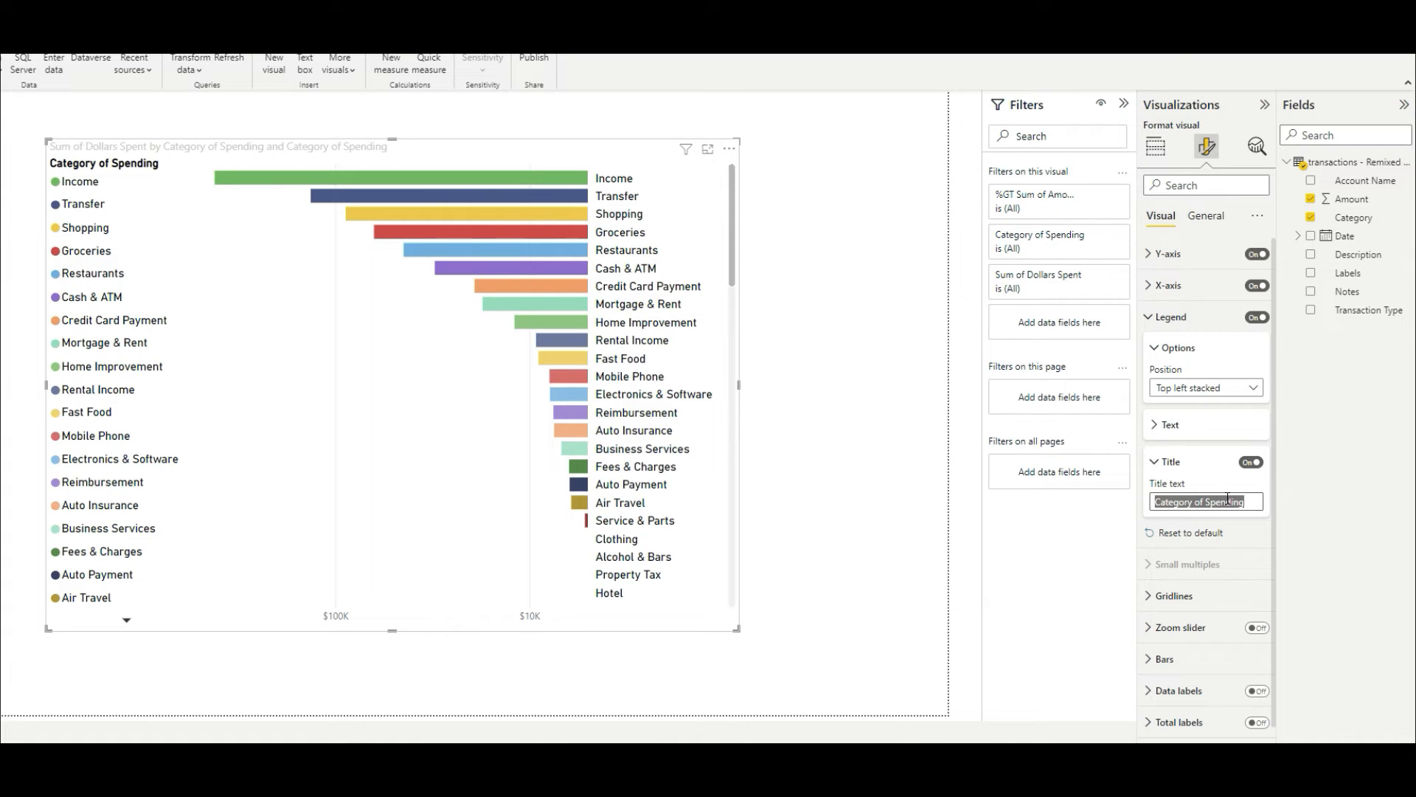
pyautogui.write('Le')
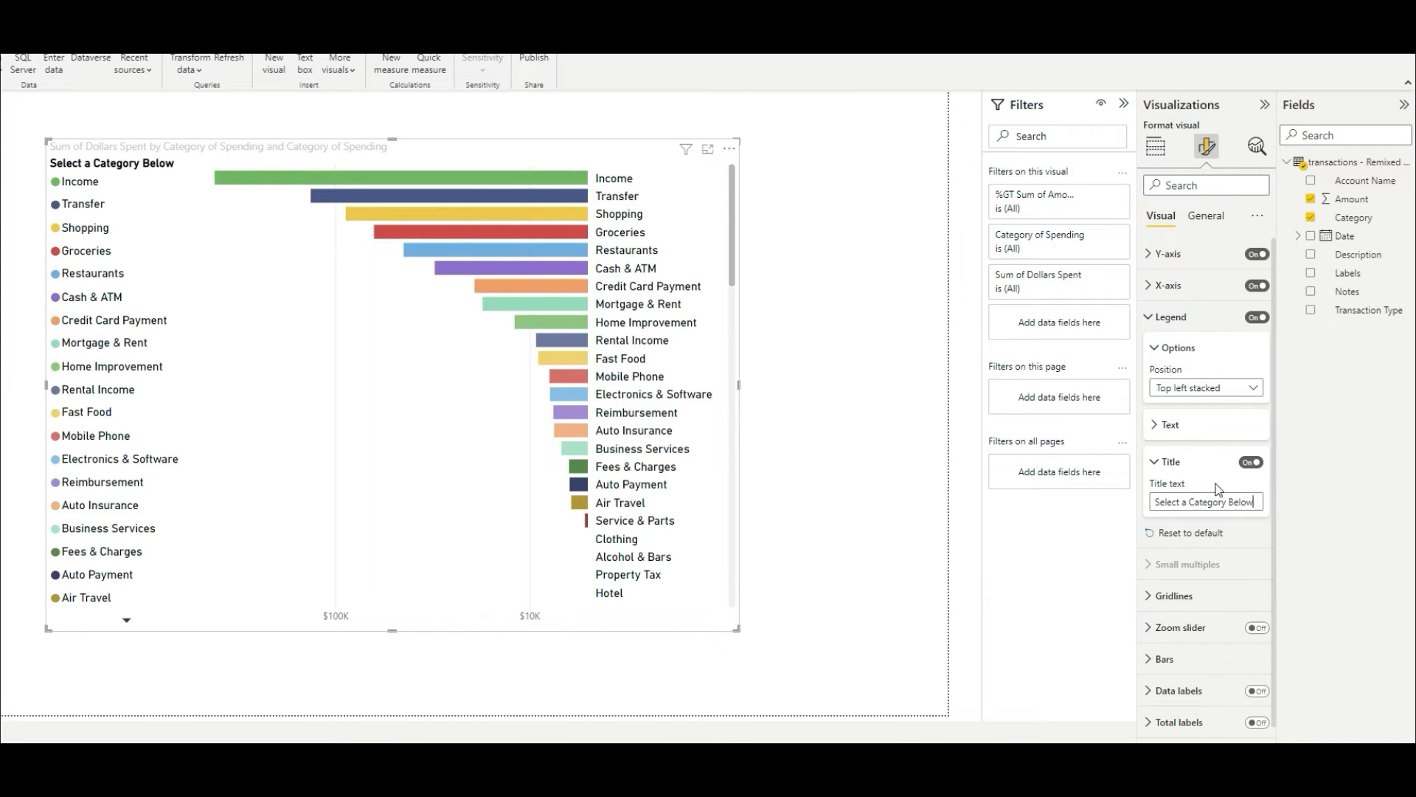
# - Test the legend's highlighting by selecting Shopping, Restaurants and Credit Card Payment, and clear the selection
pyautogui.click(62, 230)
pyautogui.click(76, 275)
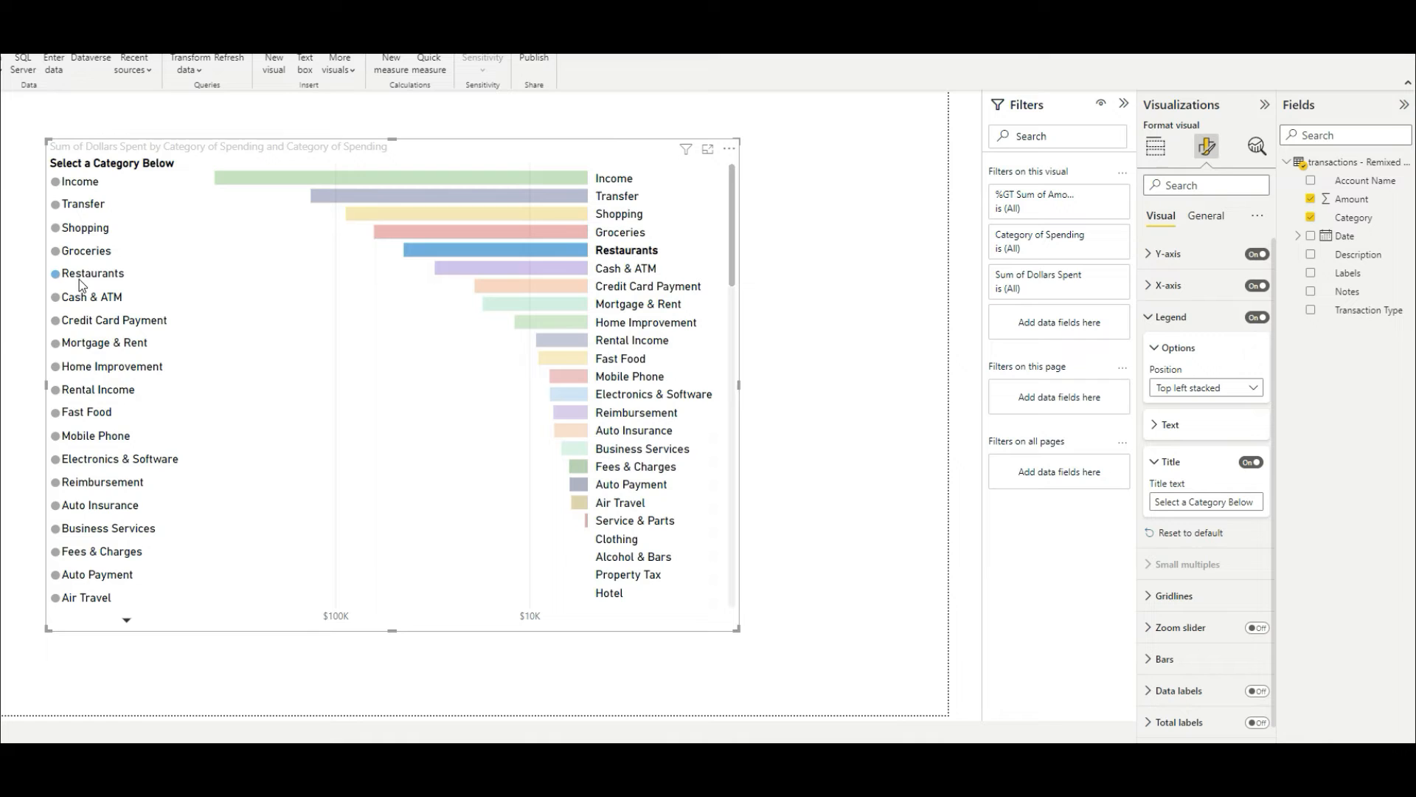
pyautogui.click(80, 322)
pyautogui.click(103, 329)
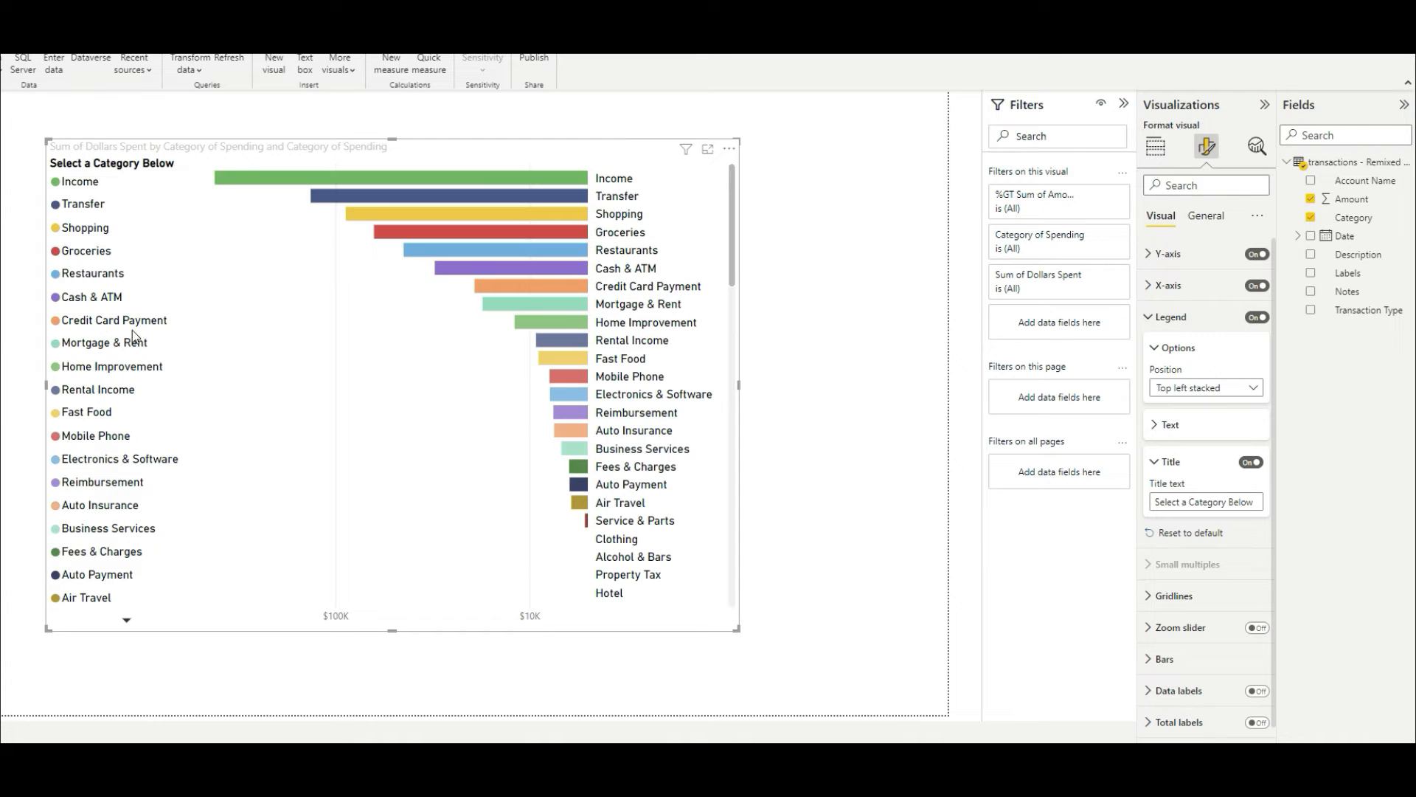
# - Turn off the chart's vertical gridlines and collapse the gridline settings
pyautogui.click(1159, 464)
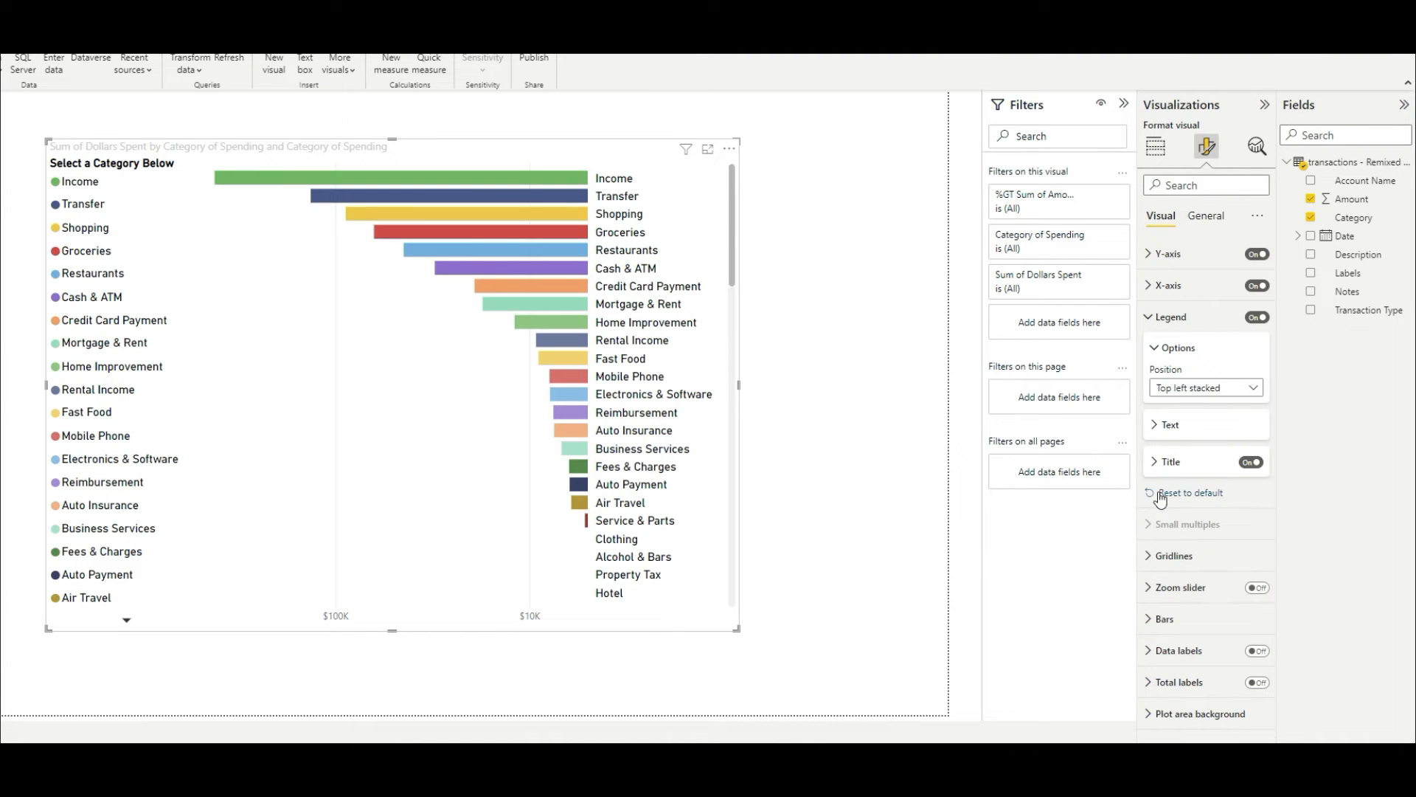
pyautogui.click(1152, 558)
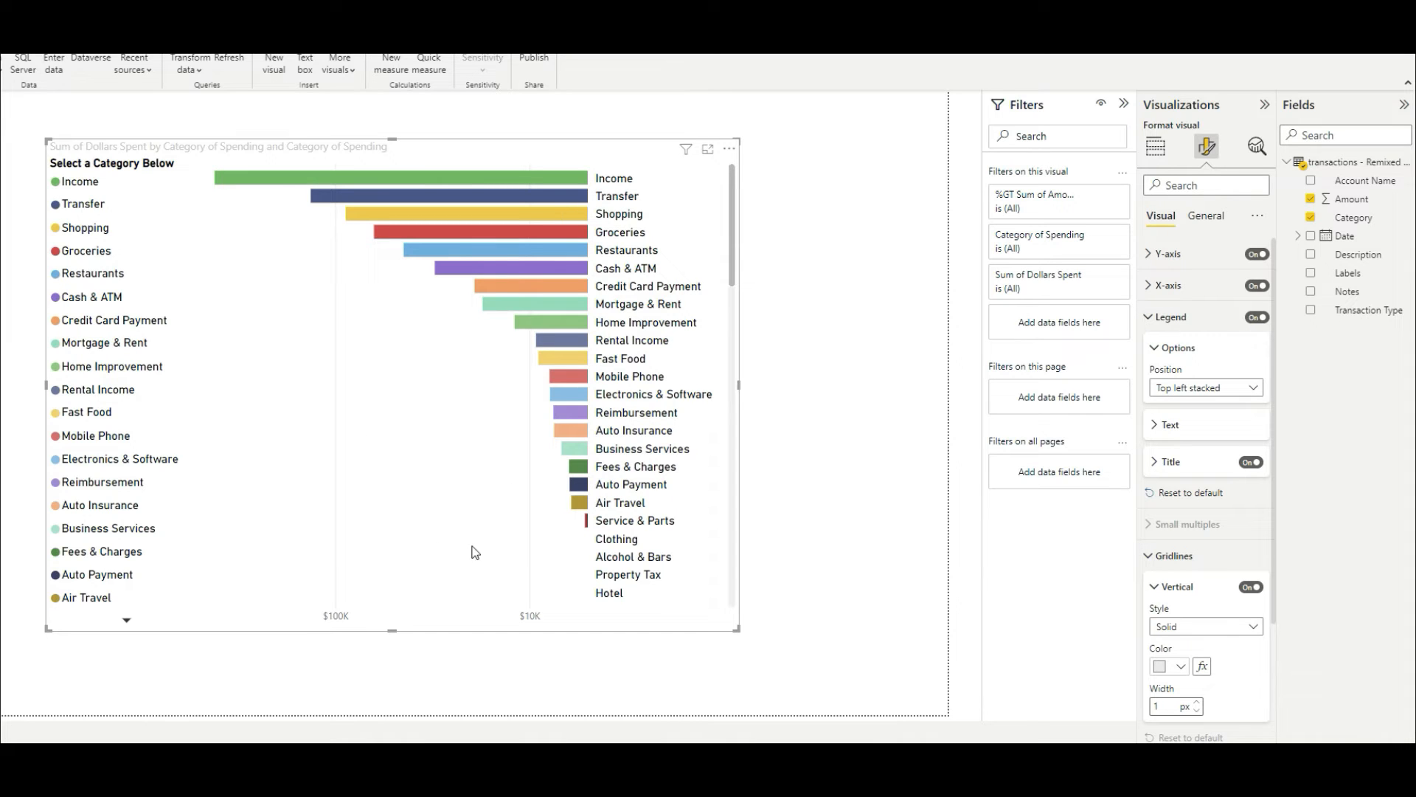
pyautogui.scroll(-1, 1217, 555)
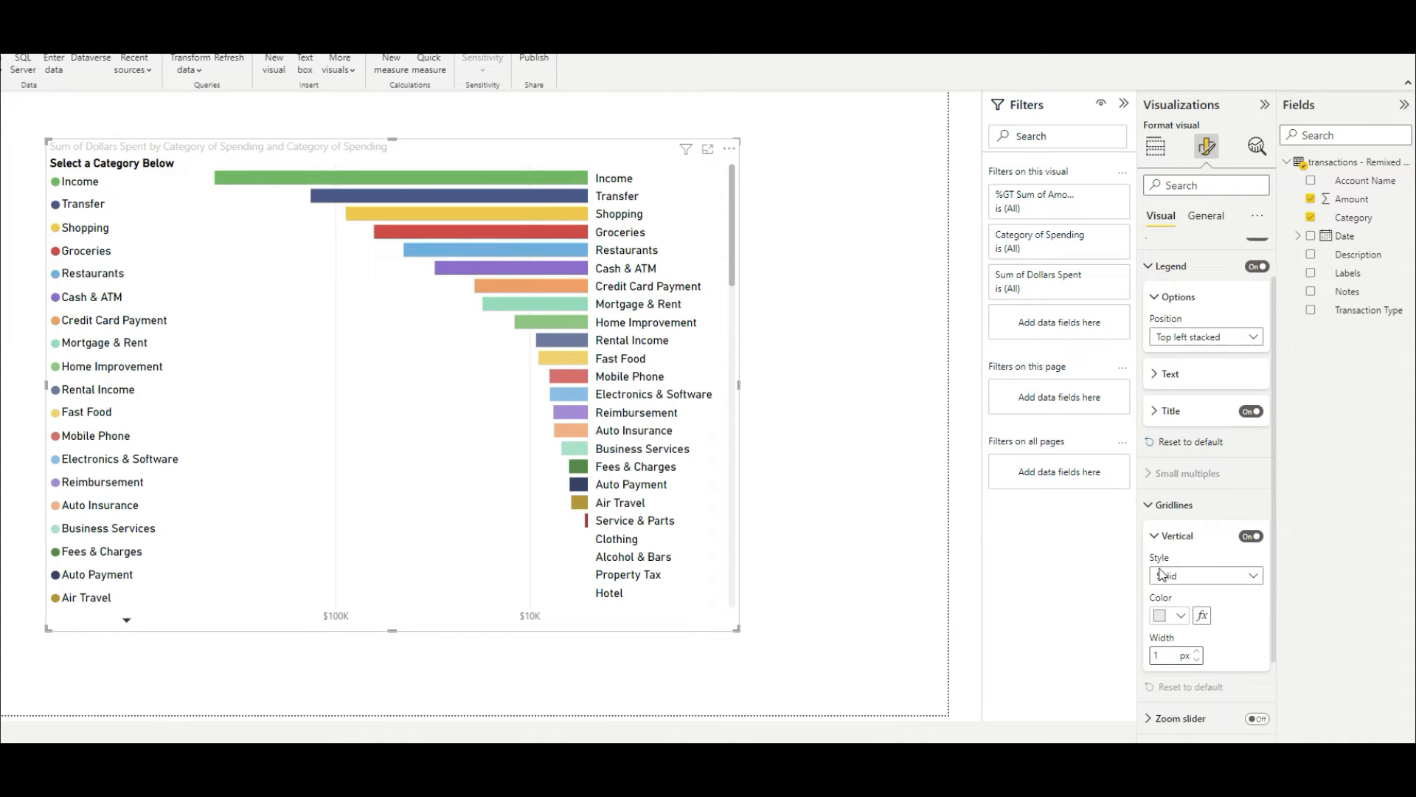
pyautogui.click(1252, 540)
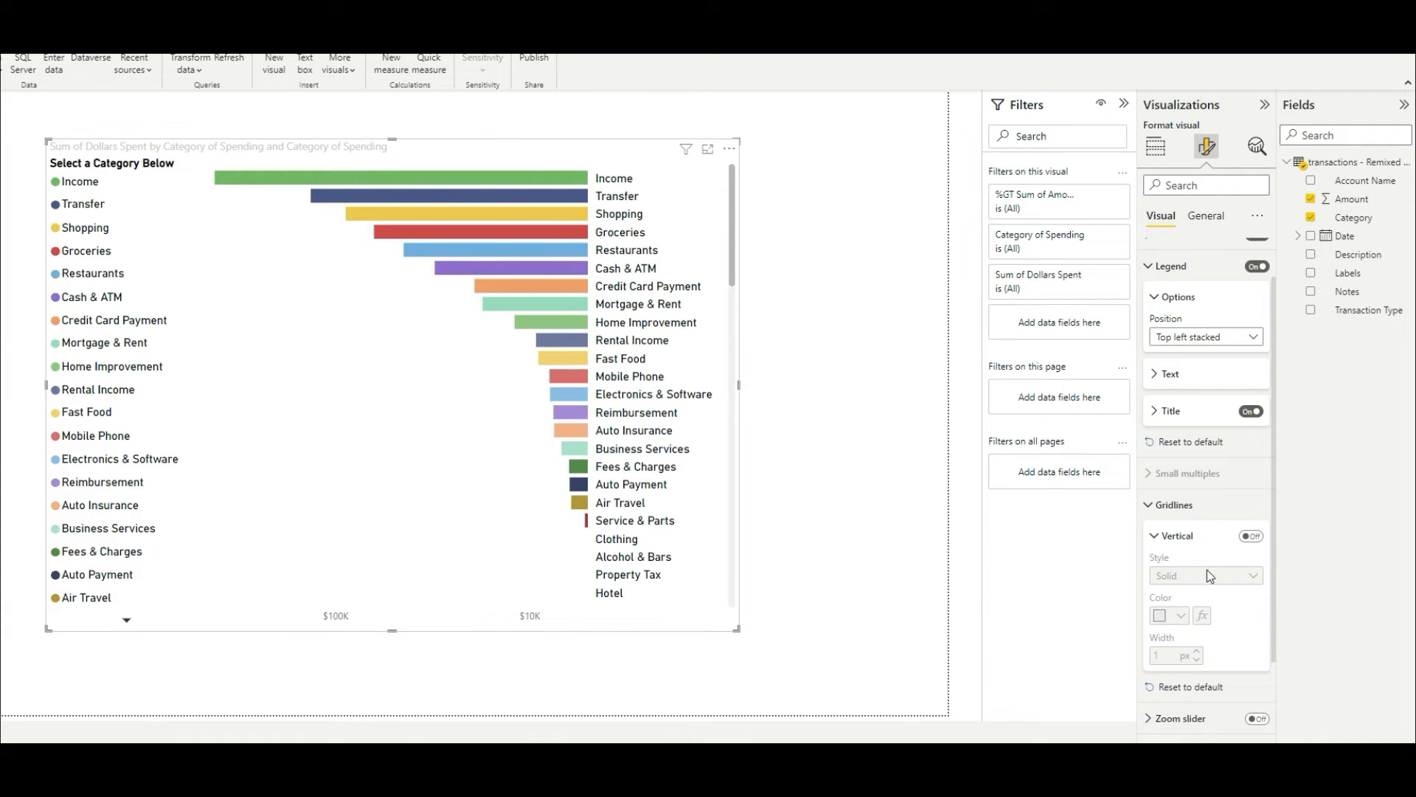
pyautogui.click(1155, 536)
pyautogui.click(1148, 509)
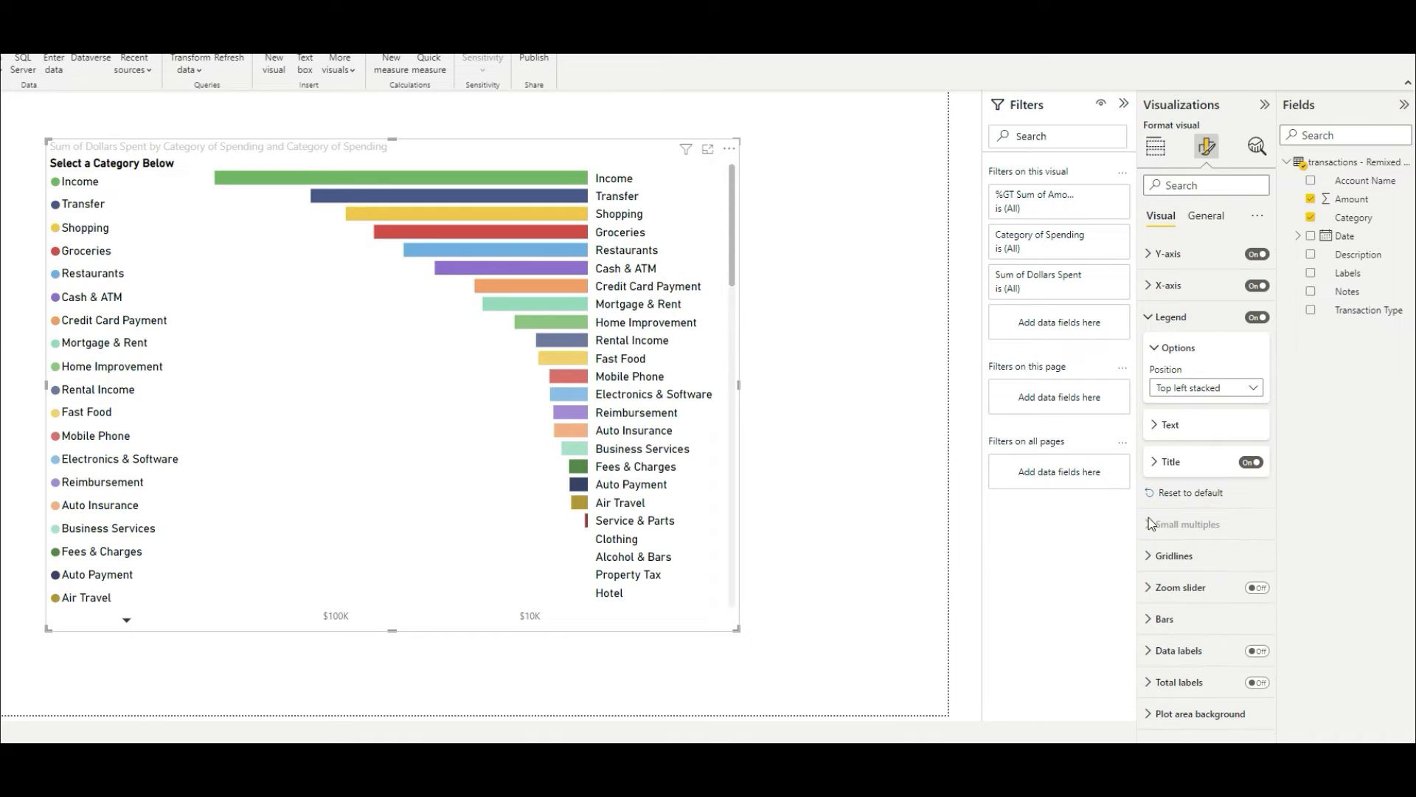
# - Turn on the X-axis zoom slider, narrow the visible range to about $5K to $10K, and inspect the Restaurants bar
pyautogui.click(1148, 587)
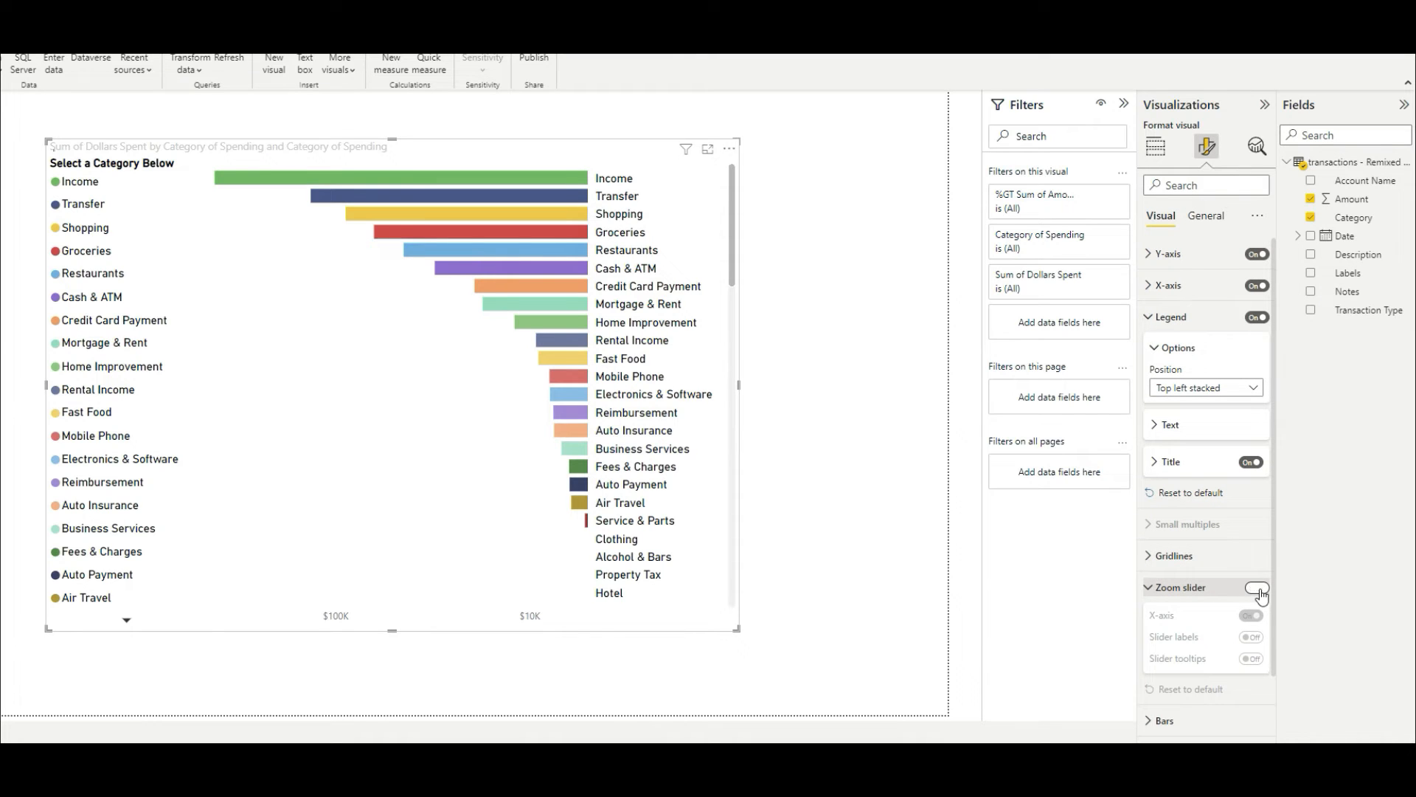
pyautogui.click(1258, 588)
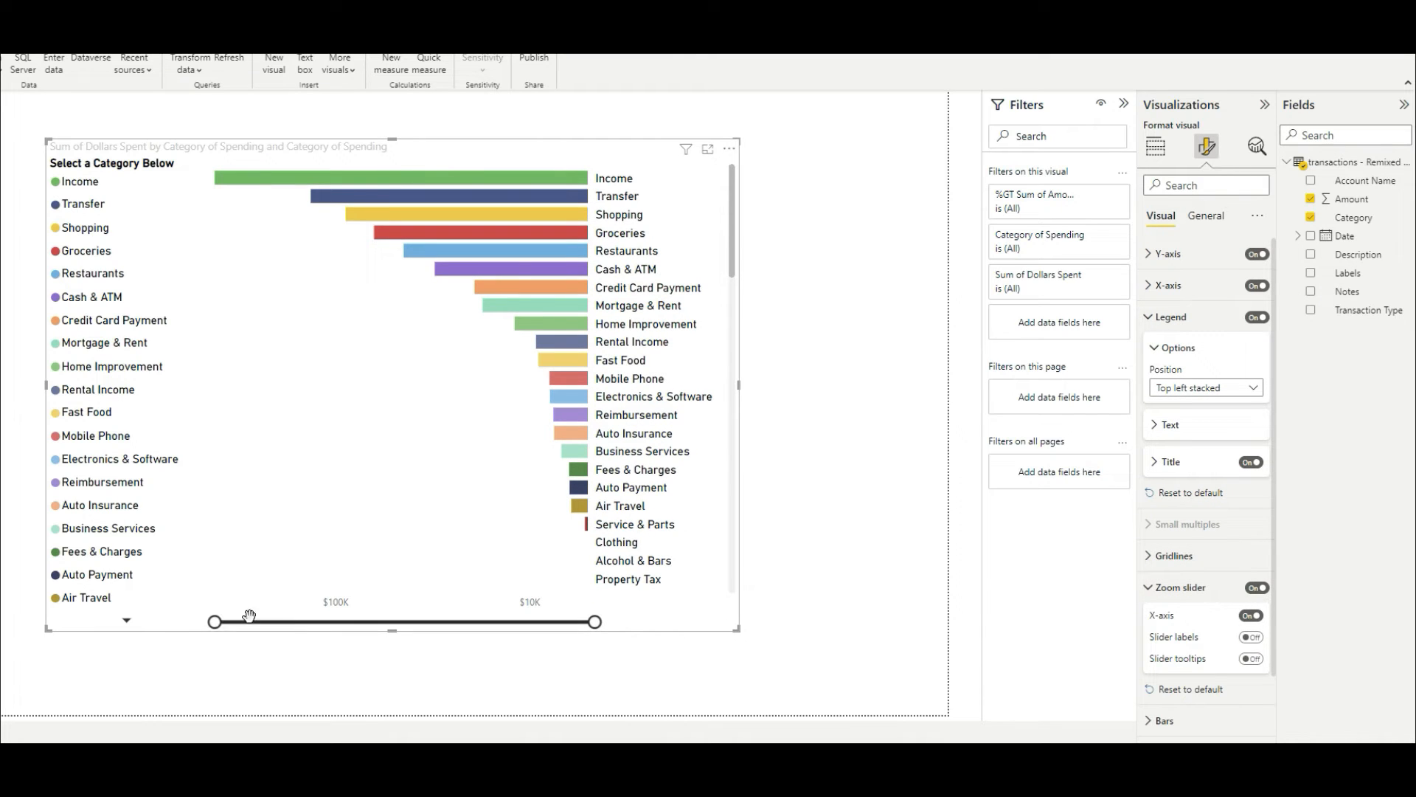
pyautogui.moveTo(282, 624); pyautogui.dragTo(531, 623)
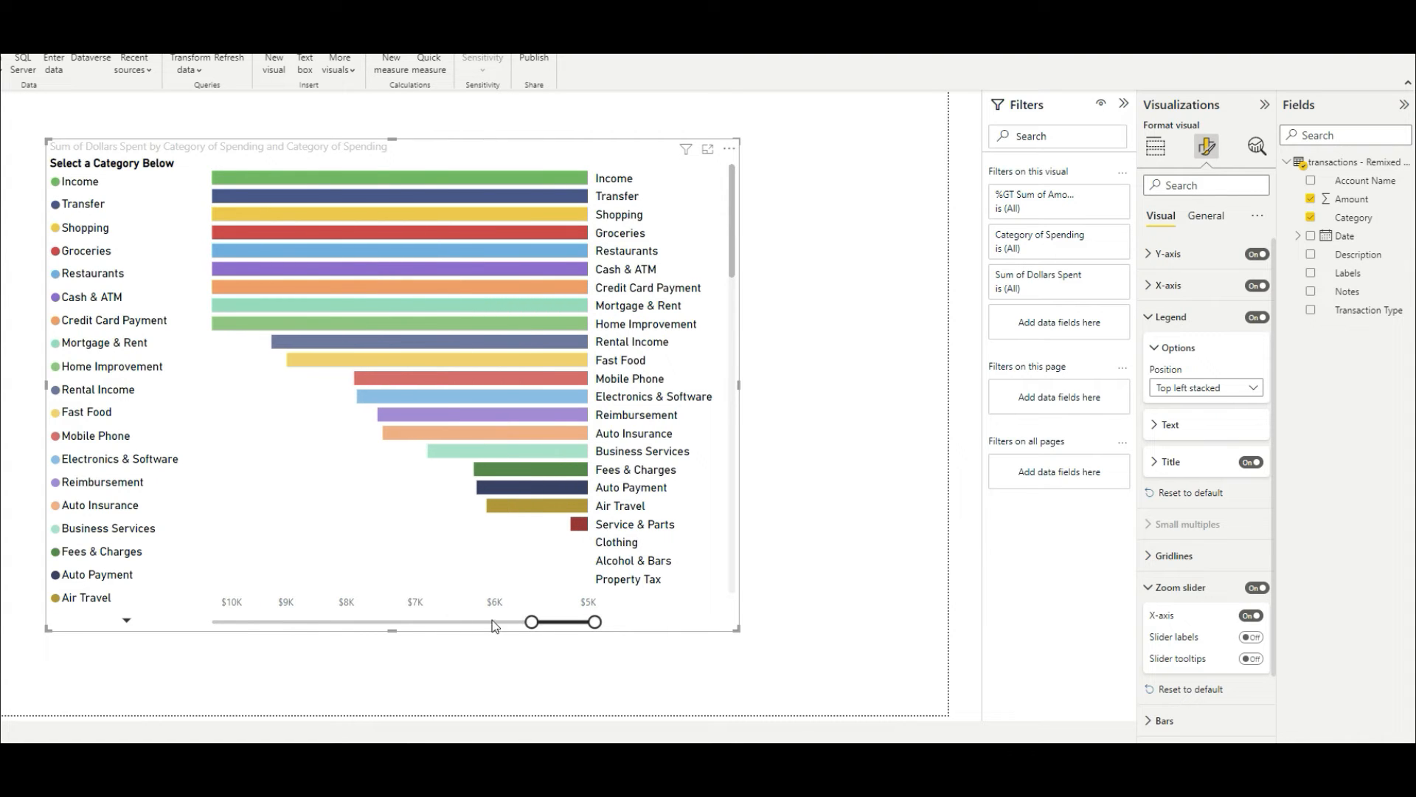
pyautogui.moveTo(240, 253)
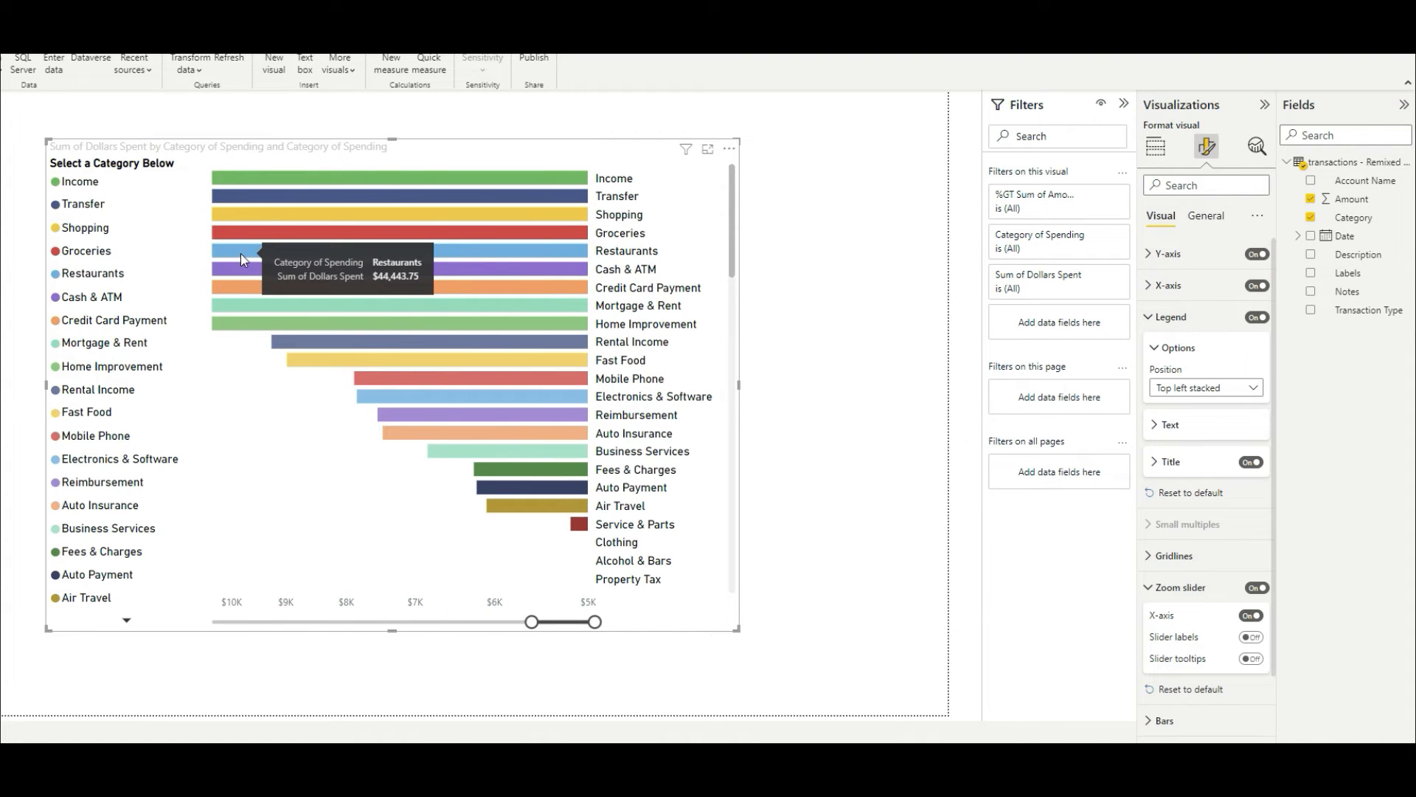
# - Inspect the Service & Parts bar's value and widen the X-axis zoom slider back to its full range
pyautogui.moveTo(563, 622); pyautogui.dragTo(563, 623)
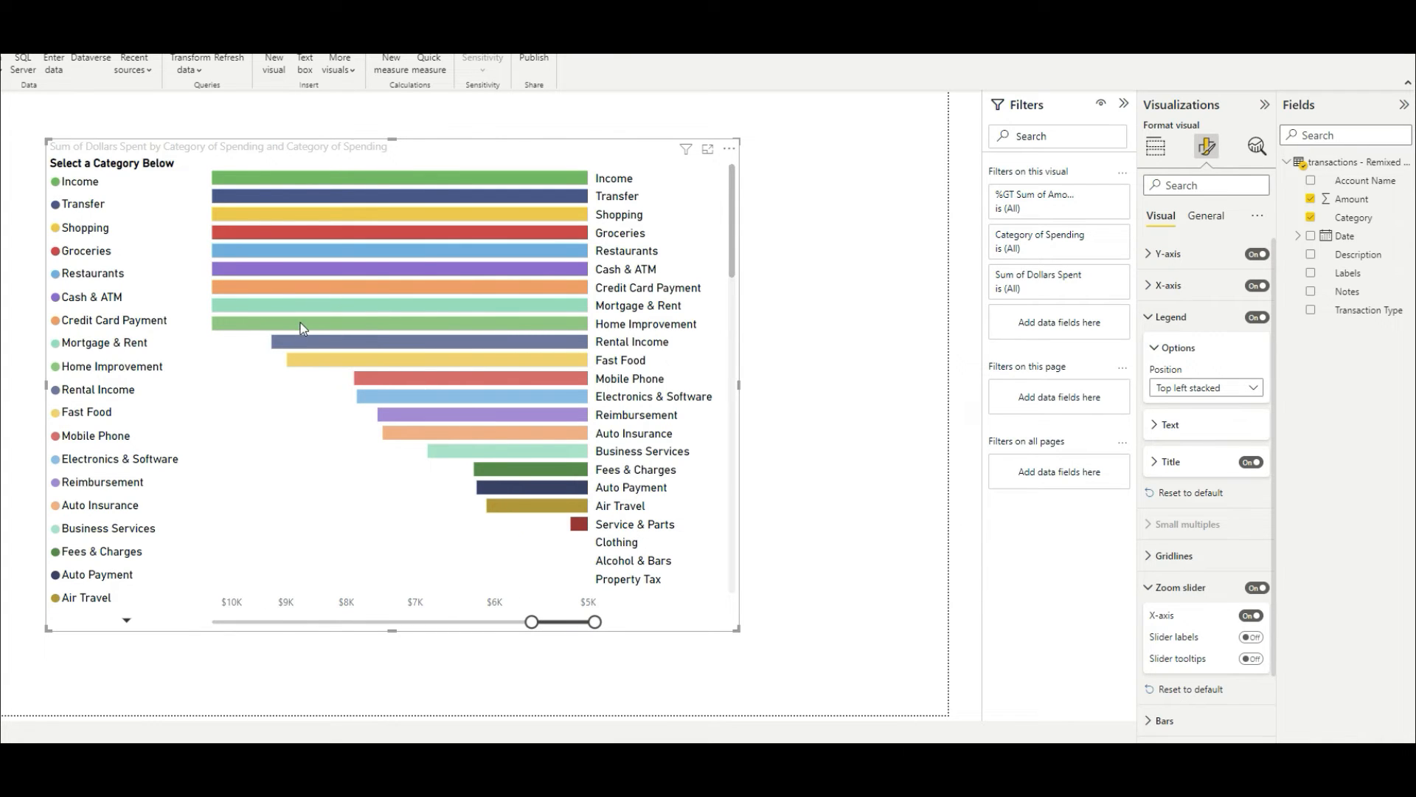
pyautogui.moveTo(291, 303)
pyautogui.moveTo(580, 527)
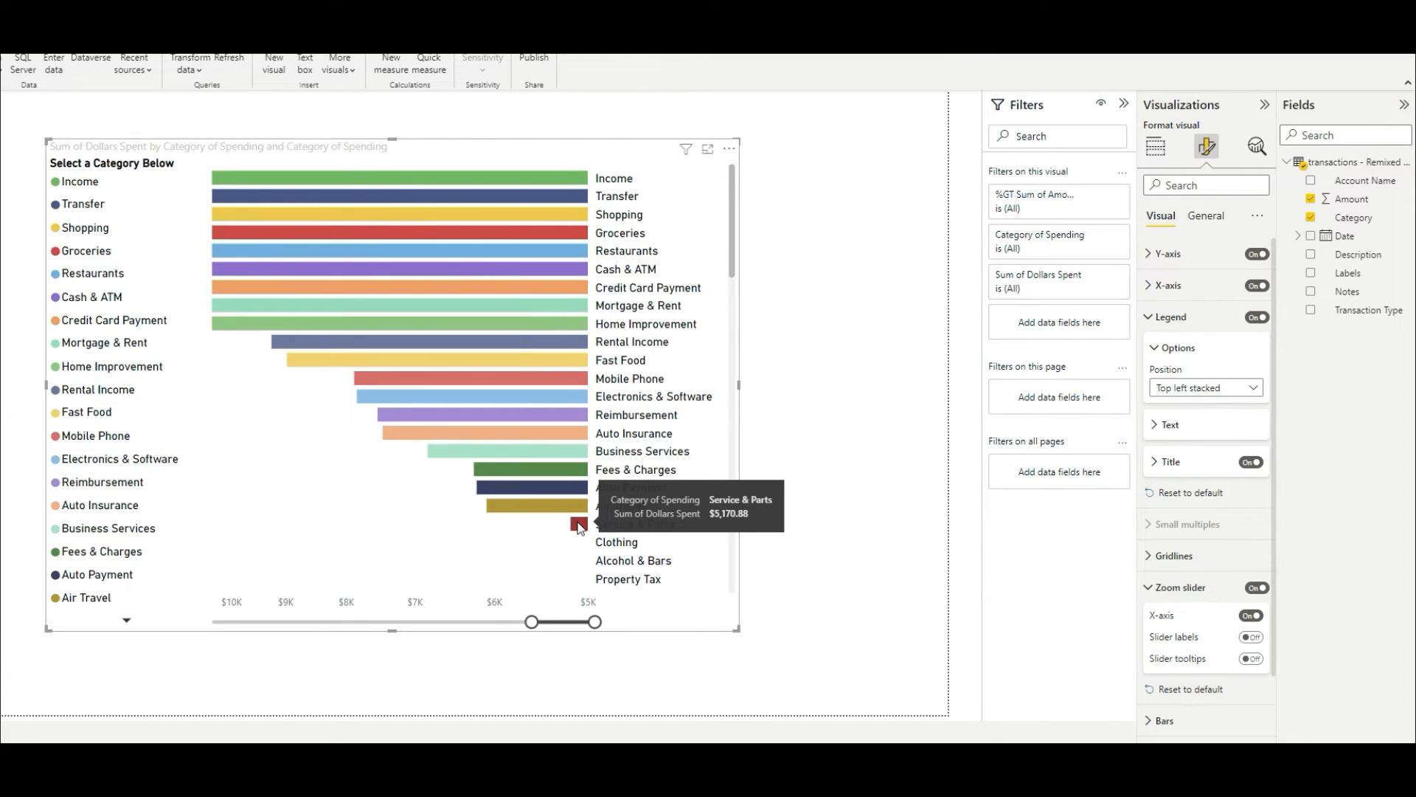
pyautogui.moveTo(564, 484)
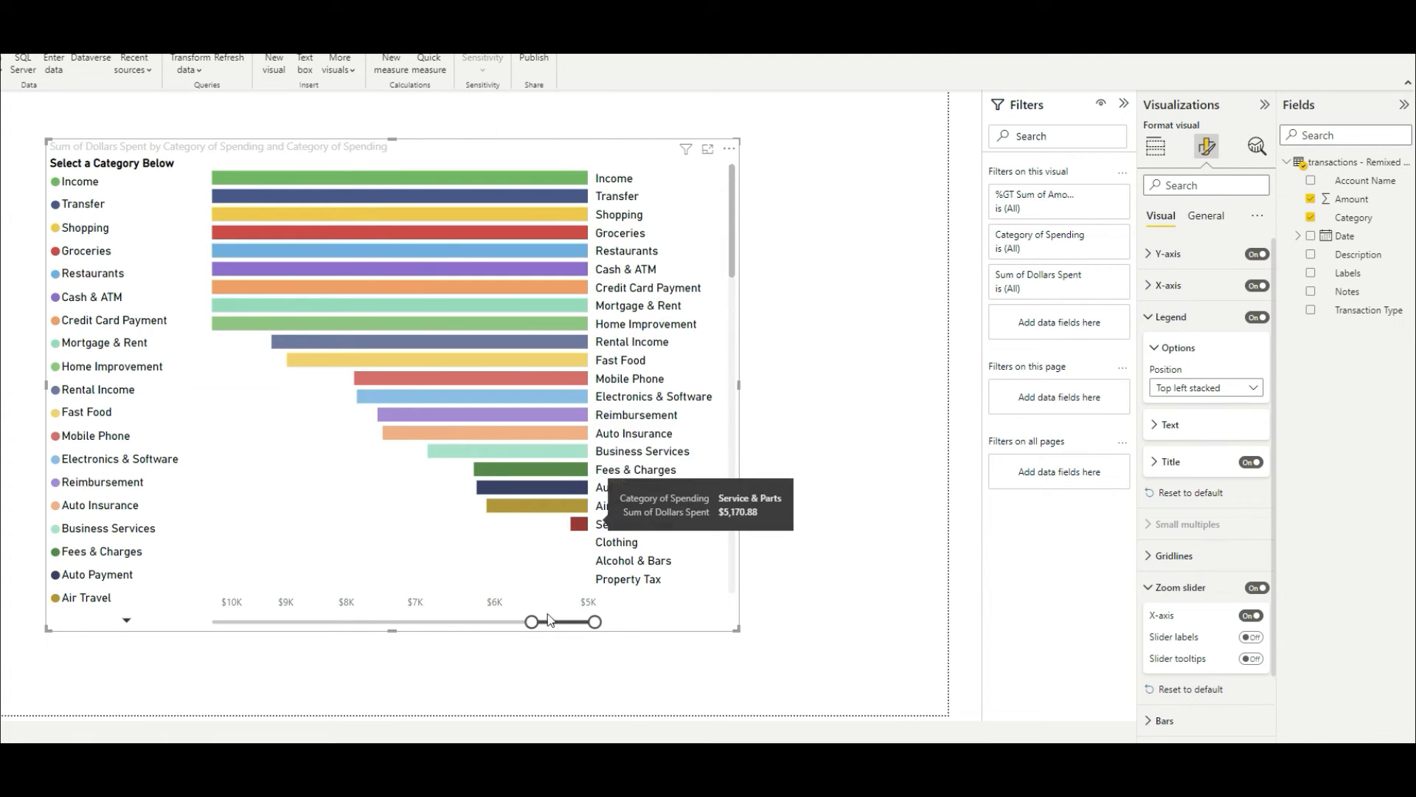
pyautogui.moveTo(531, 621); pyautogui.dragTo(359, 621)
pyautogui.moveTo(593, 621)
pyautogui.mouseDown()
pyautogui.moveTo(472, 621)
pyautogui.moveTo(594, 621)
pyautogui.mouseUp()
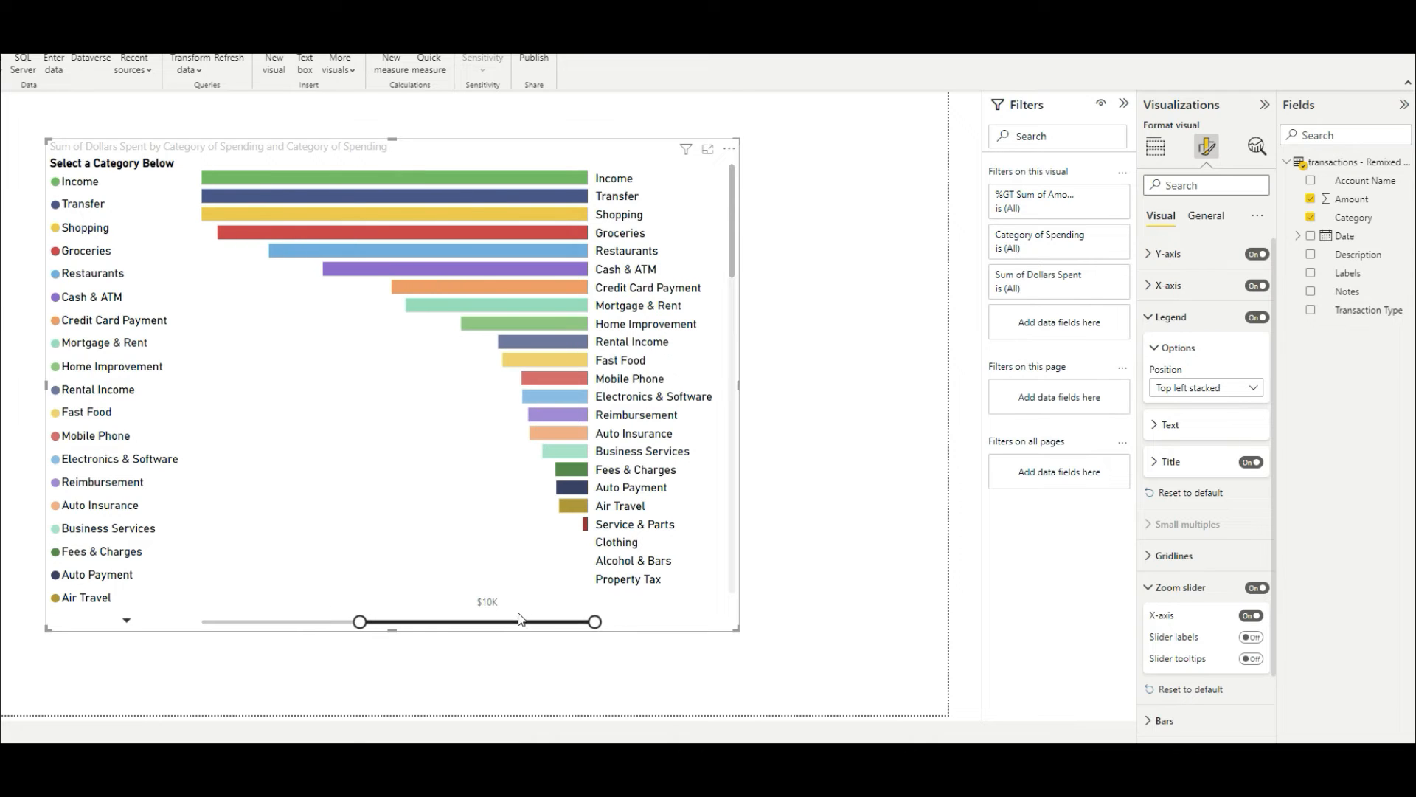
pyautogui.moveTo(359, 621); pyautogui.dragTo(192, 626)
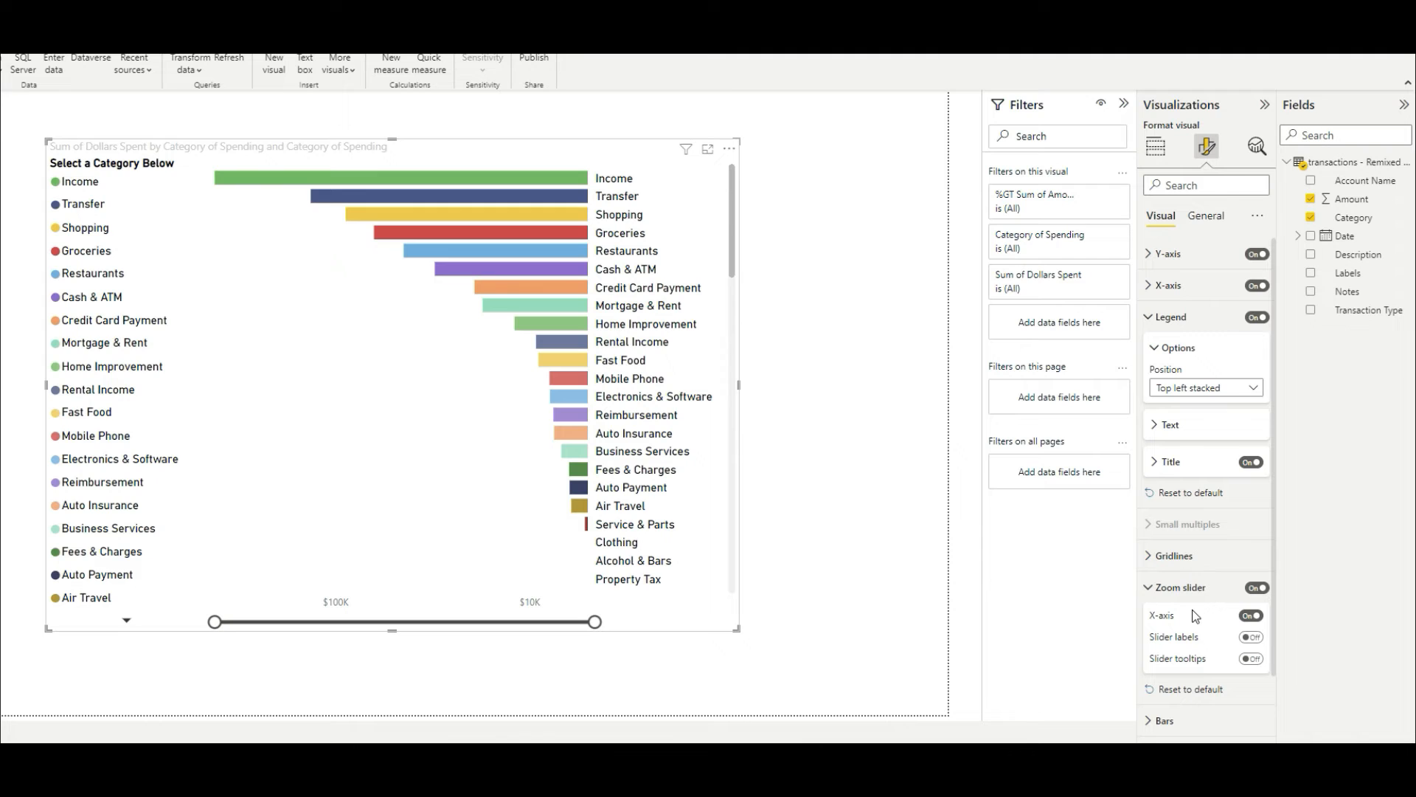
# - Compare the zoom slider with labels on and off at full and narrowed ranges, leaving labels off and the full range restored
pyautogui.click(1250, 639)
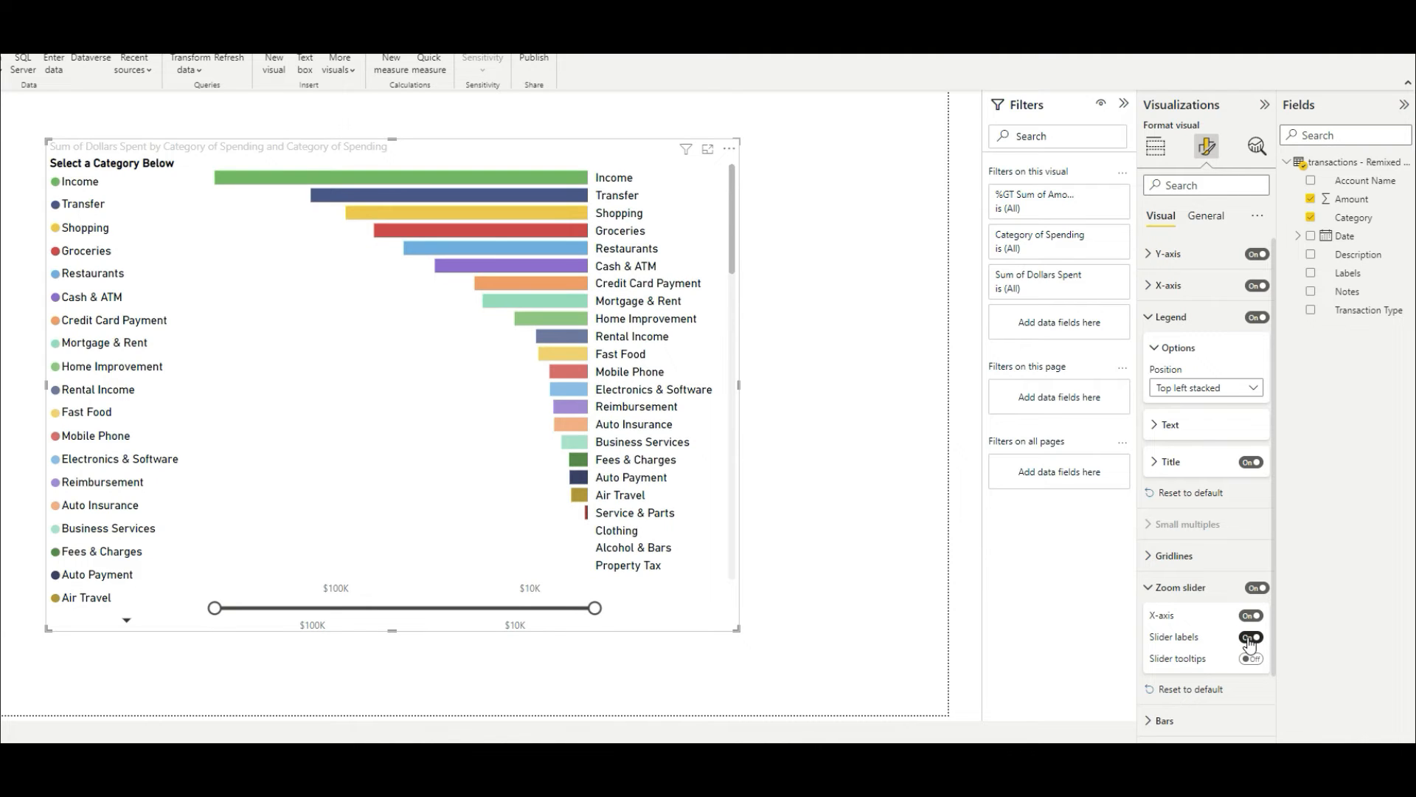
pyautogui.click(1250, 639)
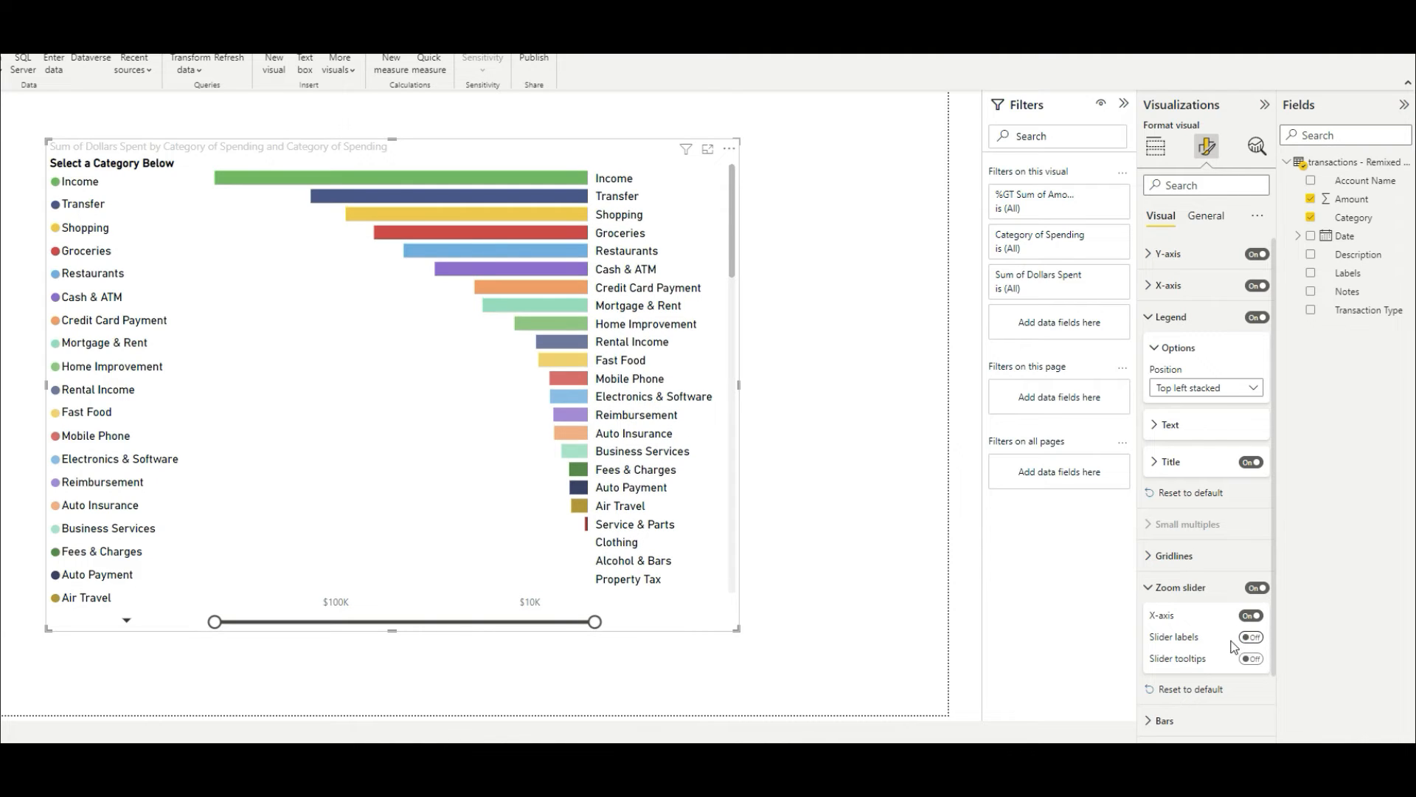
pyautogui.click(1250, 639)
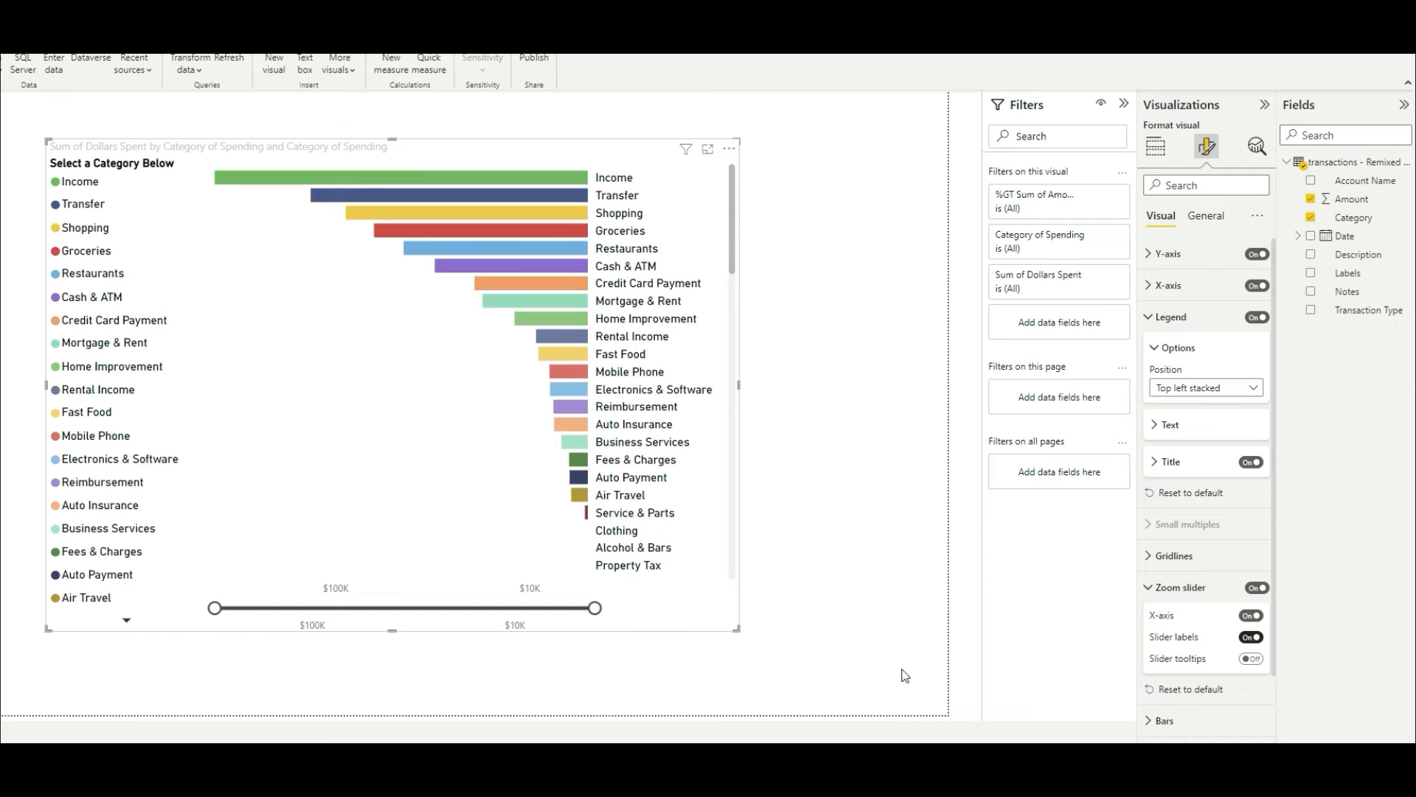
pyautogui.moveTo(230, 607); pyautogui.dragTo(489, 608)
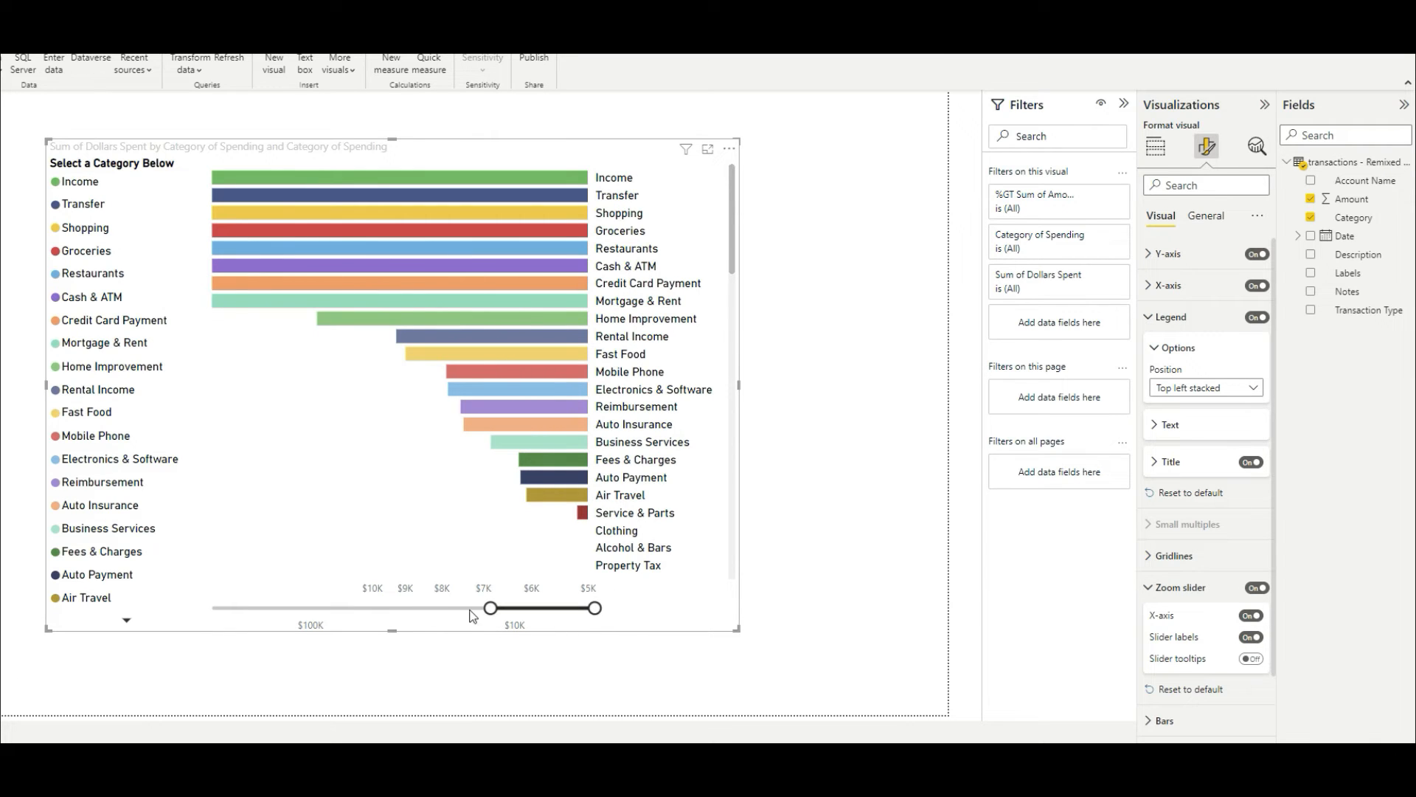
pyautogui.click(1251, 639)
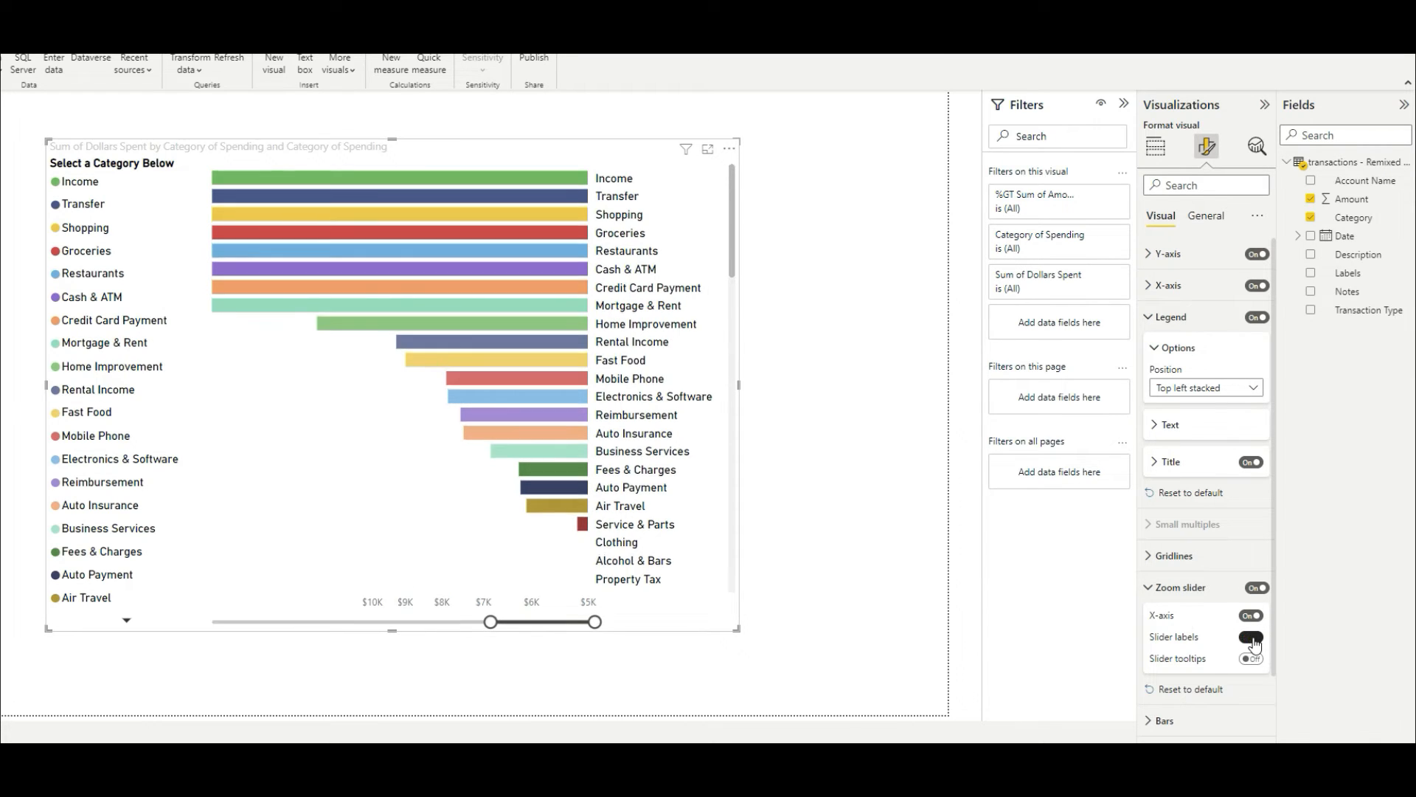
pyautogui.click(1252, 639)
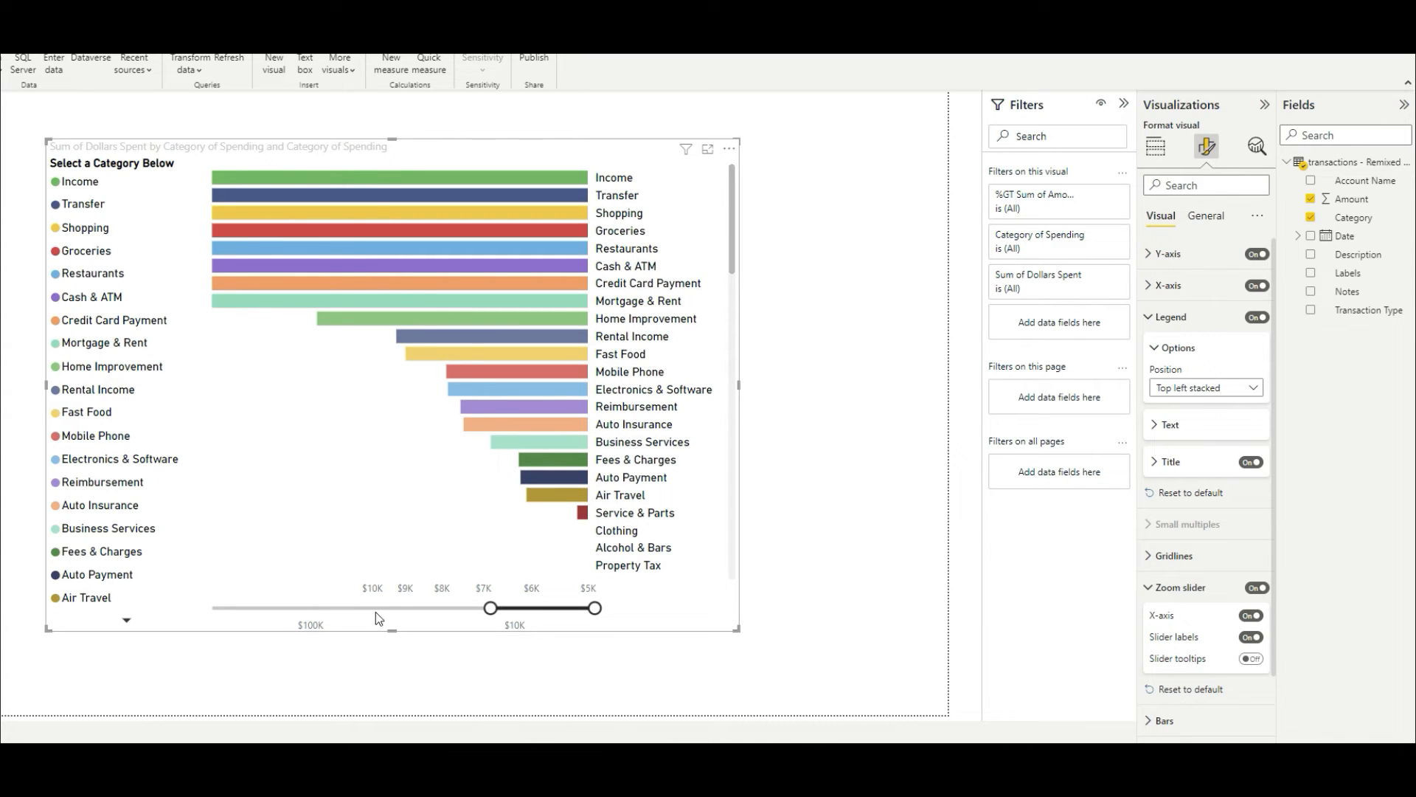
pyautogui.click(1250, 638)
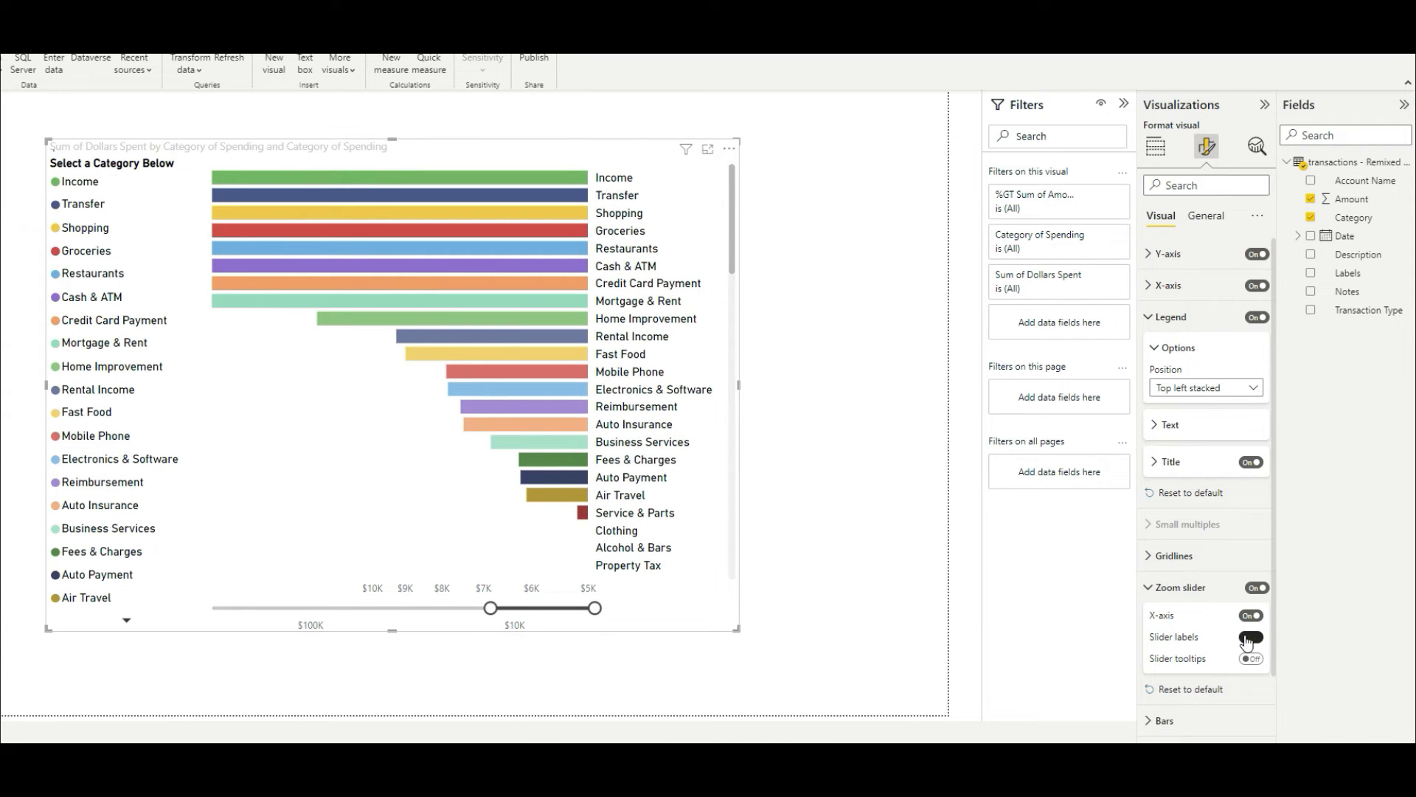
pyautogui.moveTo(494, 623); pyautogui.dragTo(215, 623)
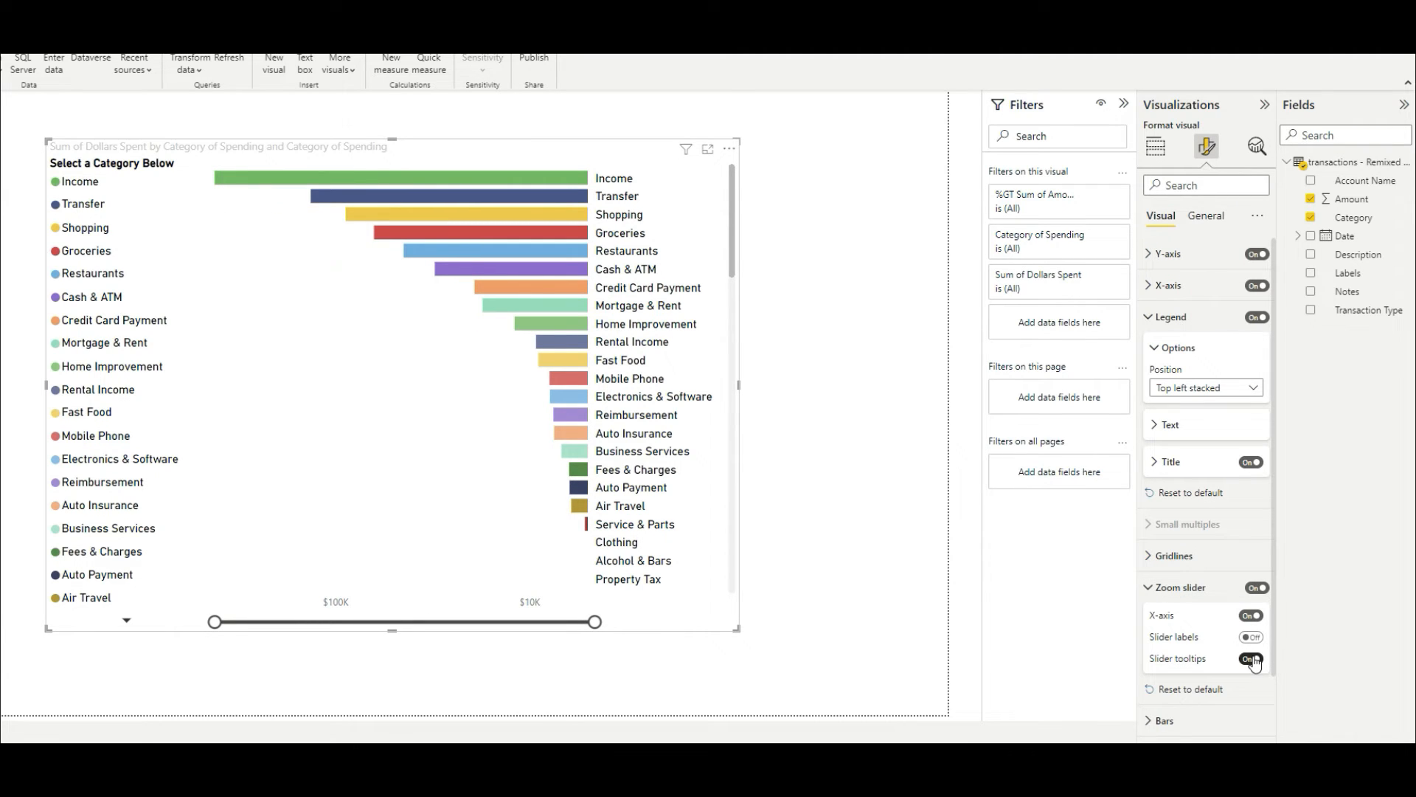
# - Review the individual category colors of the bars, try the reverse stack order on and off, and collapse the color settings
pyautogui.click(1156, 588)
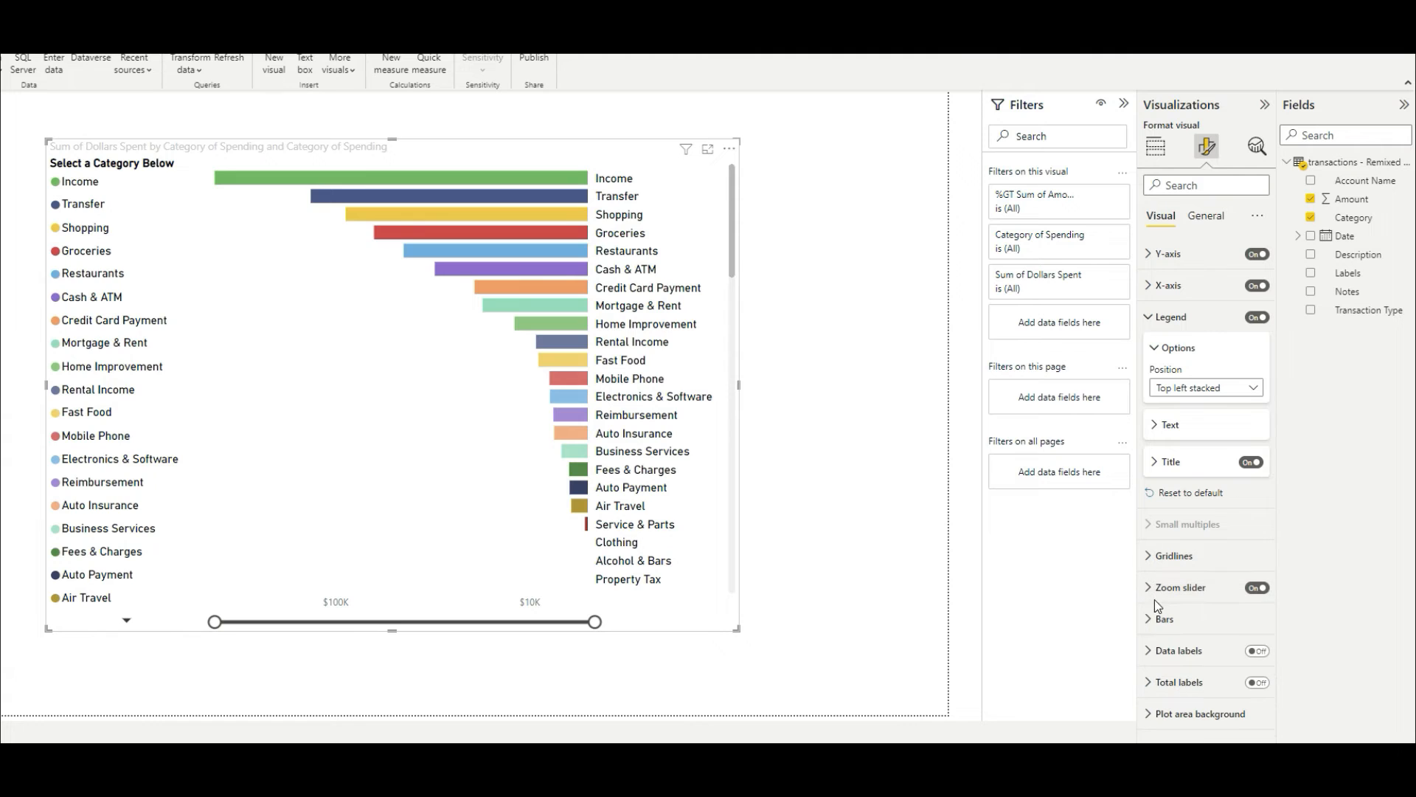
pyautogui.click(1160, 620)
pyautogui.scroll(-1, 1185, 633)
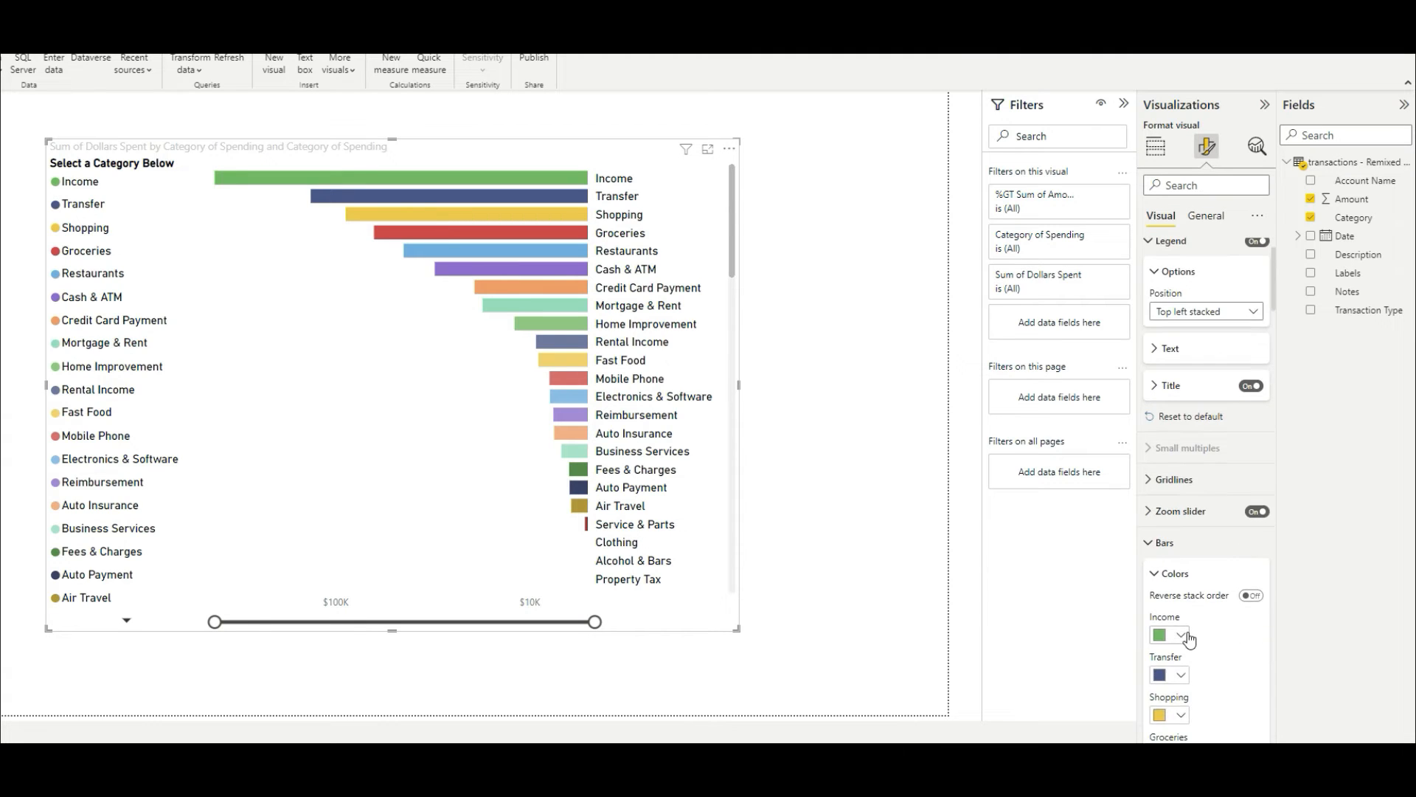
pyautogui.scroll(-2, 1188, 636)
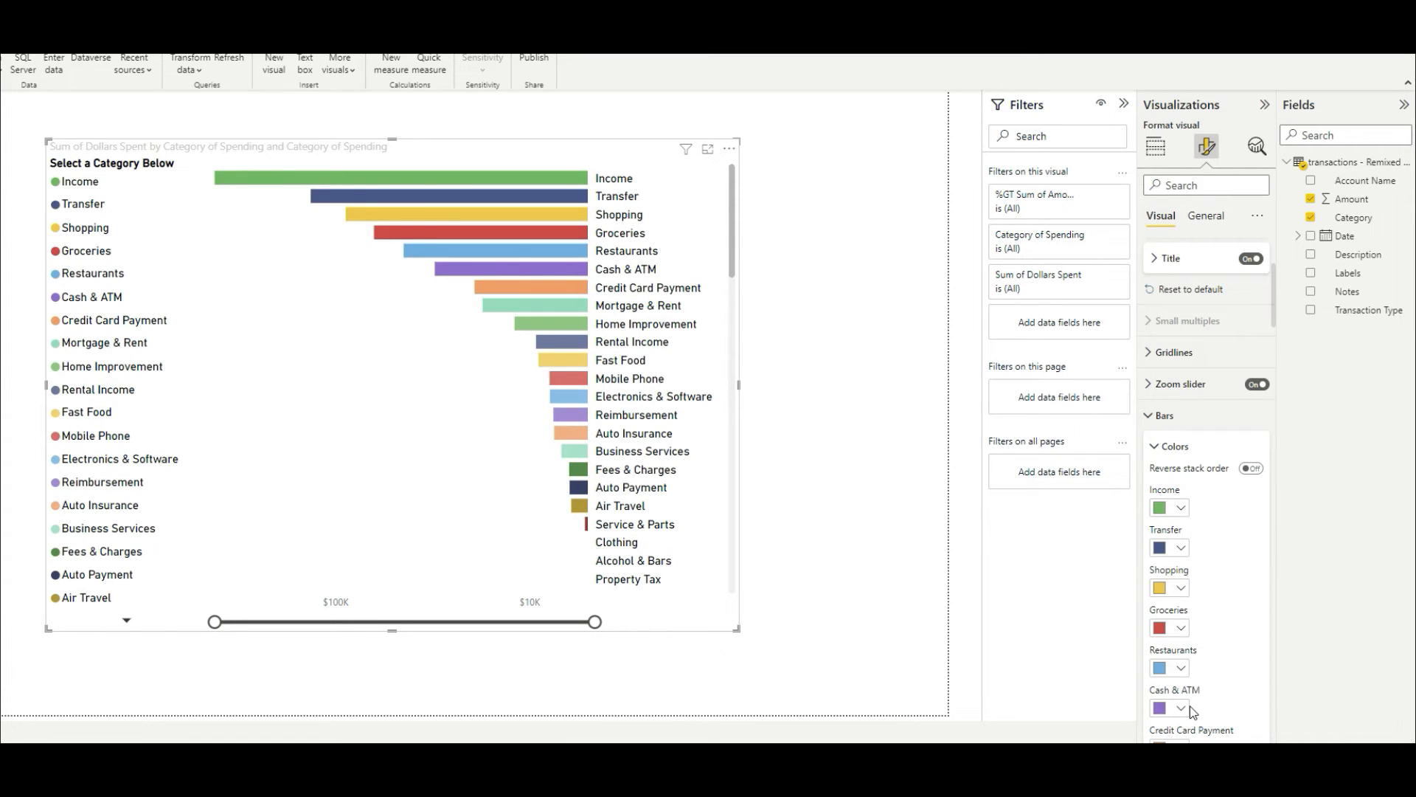
pyautogui.scroll(-2, 1193, 712)
pyautogui.scroll(2, 1193, 711)
pyautogui.click(1252, 443)
pyautogui.click(1252, 442)
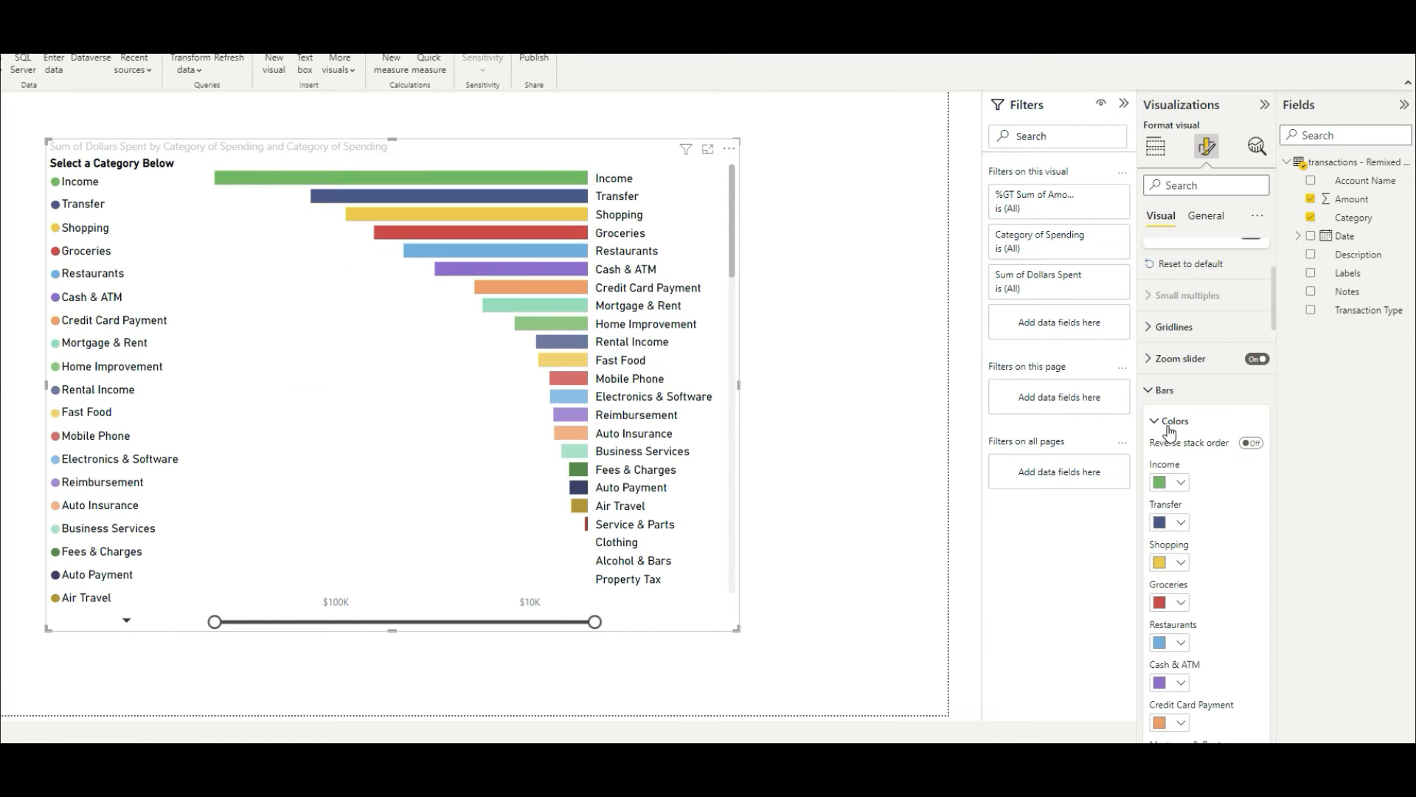
pyautogui.scroll(-1, 1178, 661)
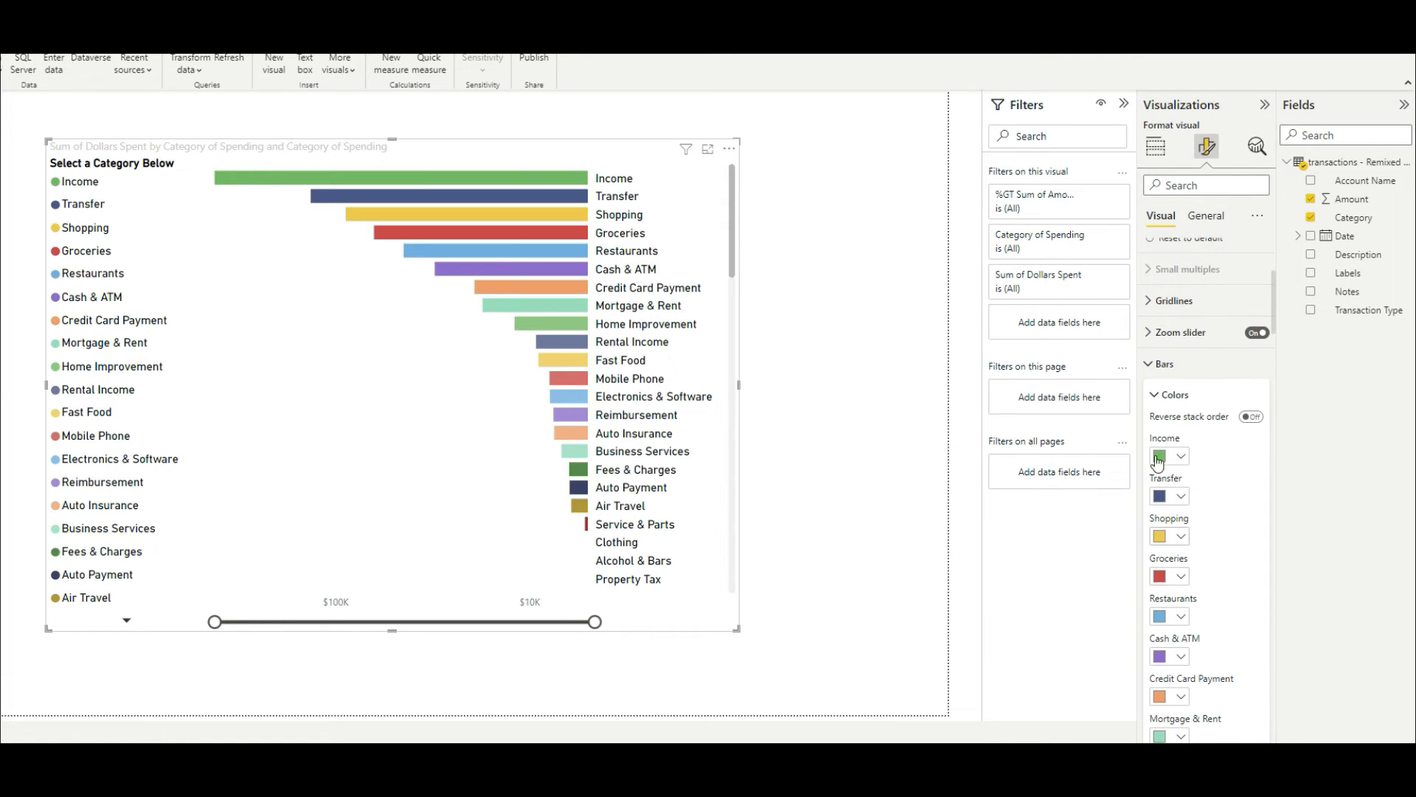
pyautogui.click(1160, 400)
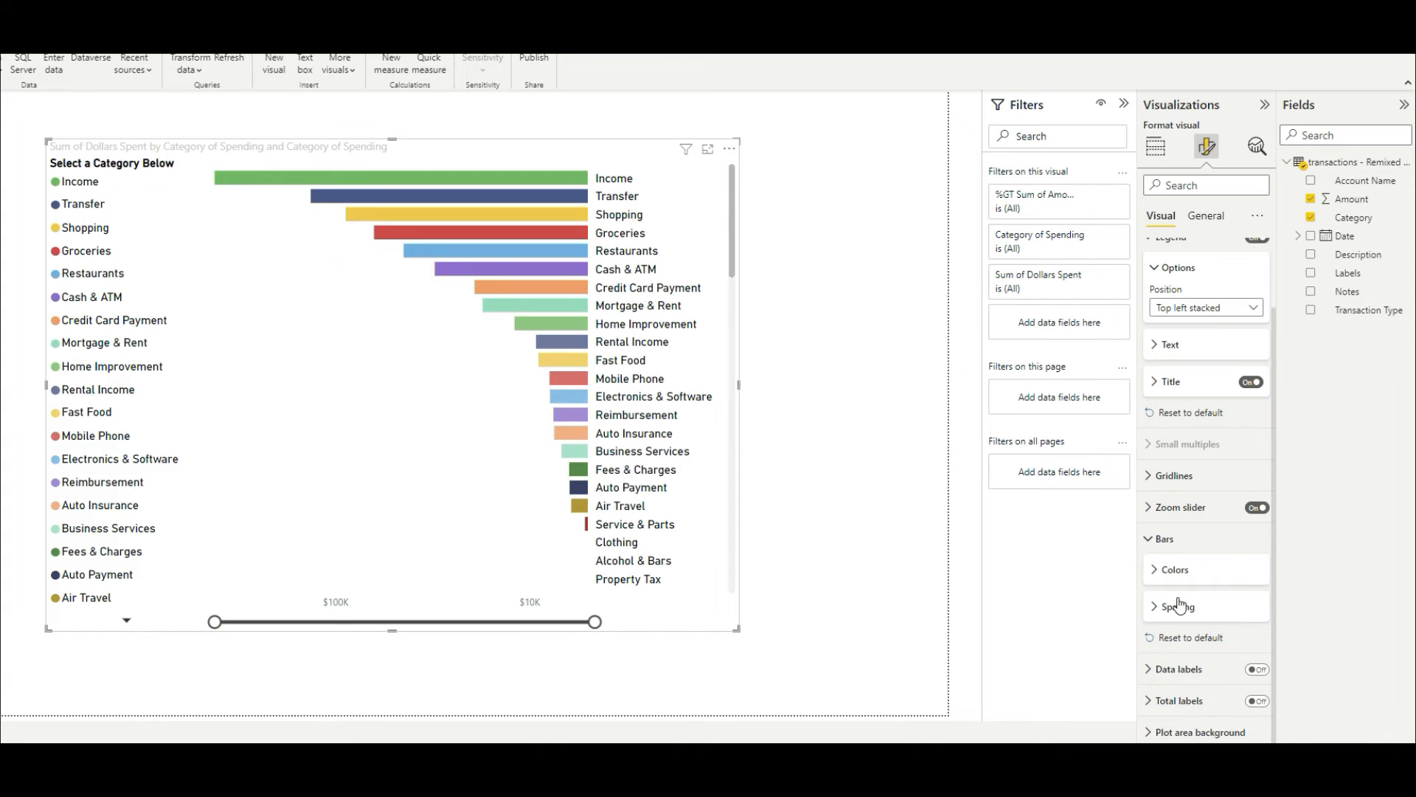
# - Set the bars' inner padding to 26 px, try a minimum category width of 30 px, and settle on 25 px
pyautogui.click(1173, 607)
pyautogui.moveTo(1223, 651)
pyautogui.mouseDown()
pyautogui.moveTo(1245, 652)
pyautogui.moveTo(1208, 651)
pyautogui.moveTo(1228, 652)
pyautogui.mouseUp()
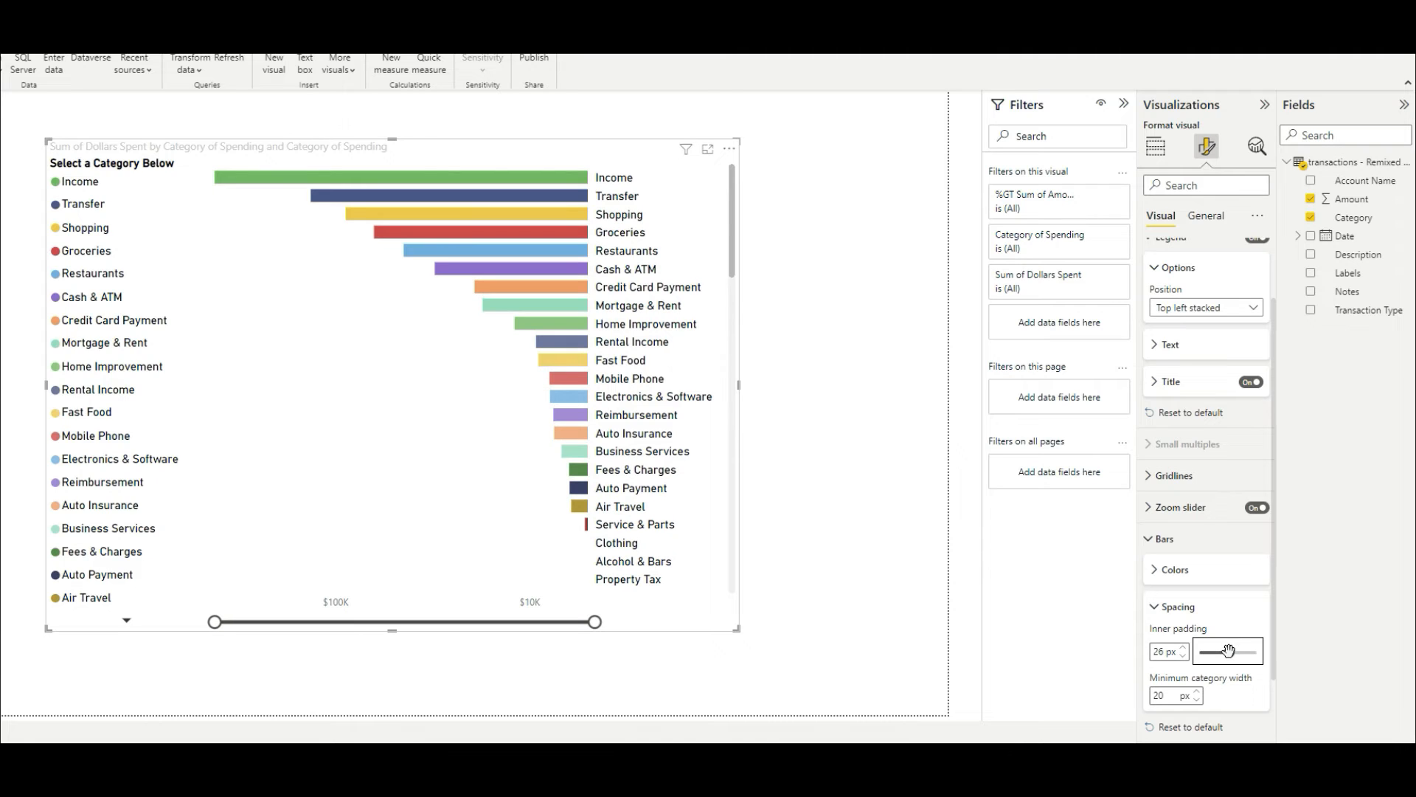
pyautogui.click(1197, 691)
pyautogui.click(1197, 692)
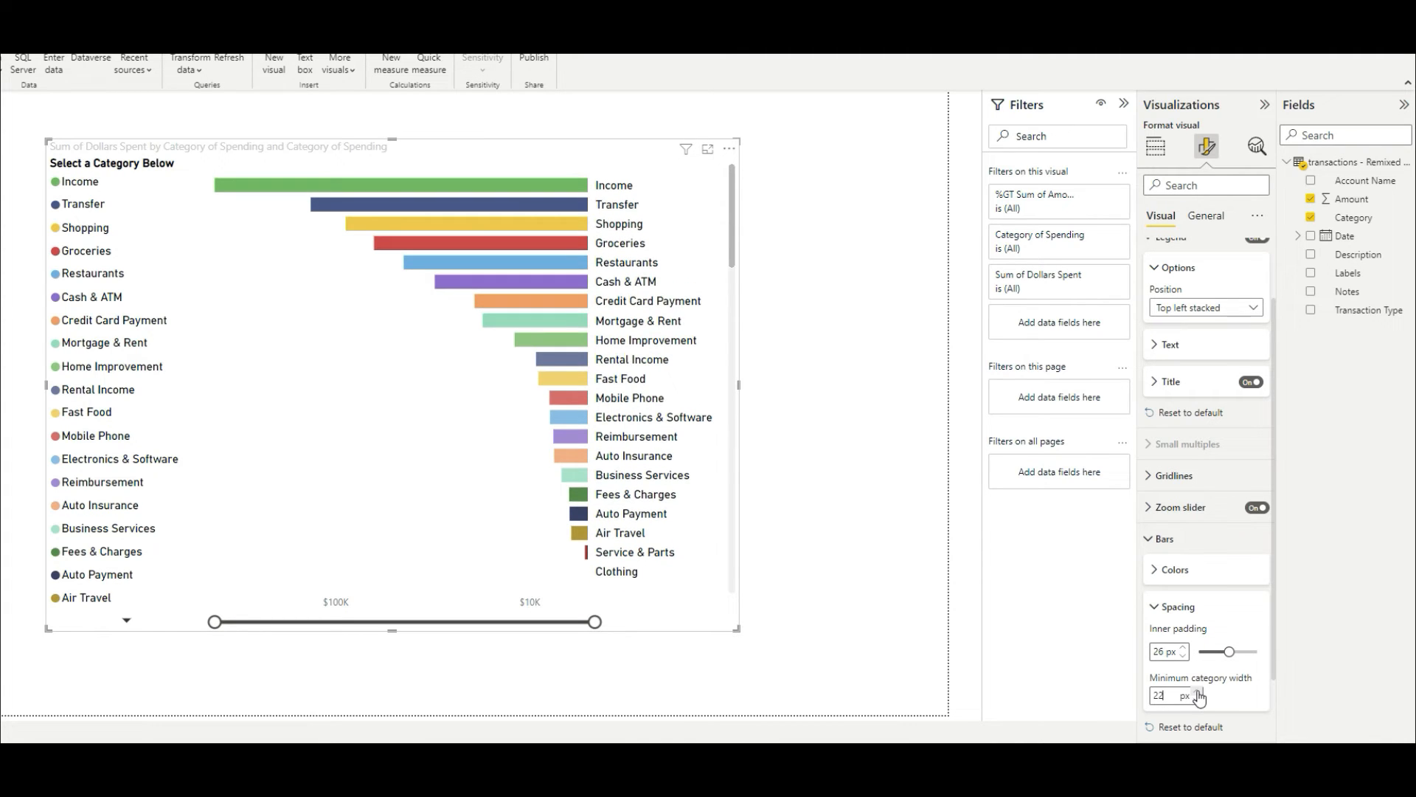
pyautogui.click(1197, 691)
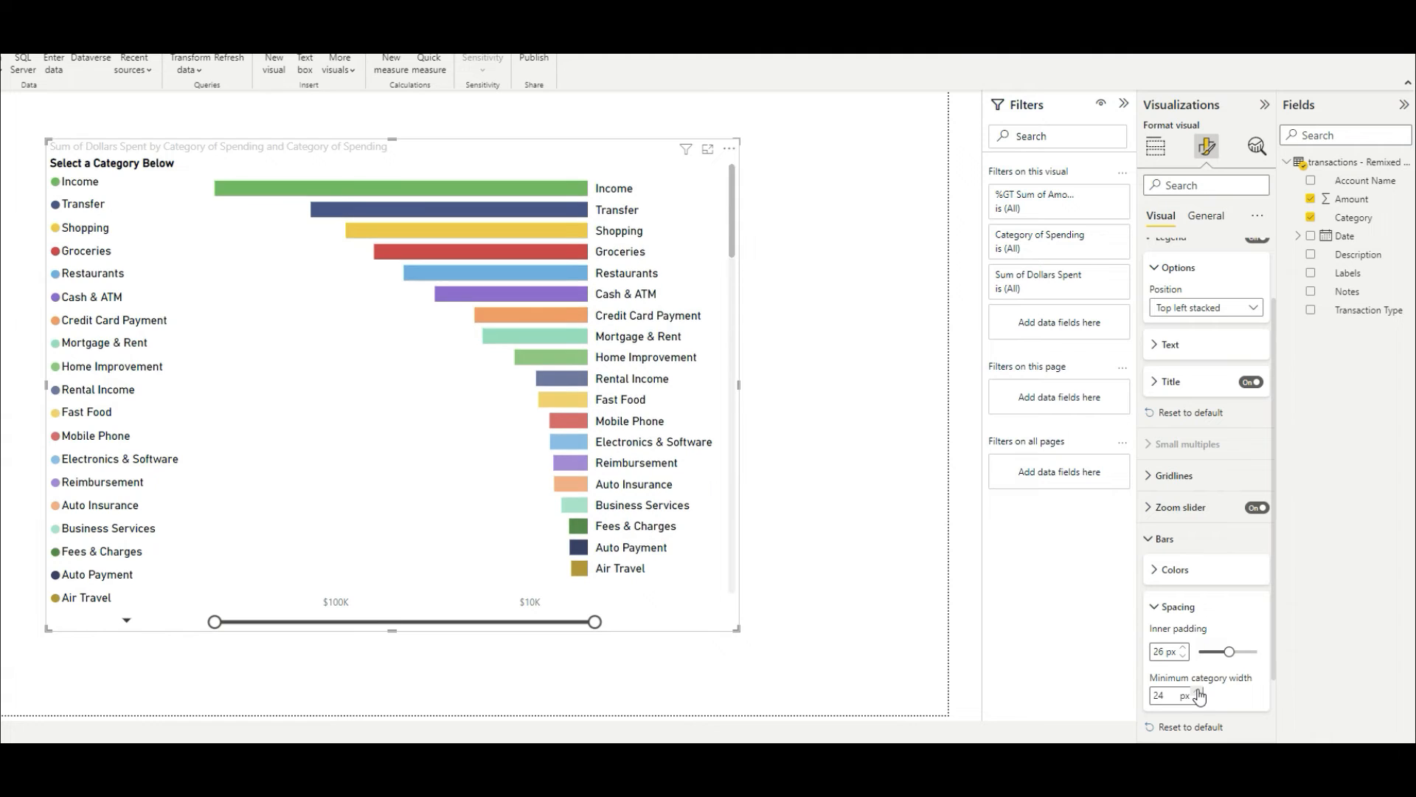
pyautogui.click(1197, 691)
pyautogui.click(1197, 691)
pyautogui.click(1198, 691)
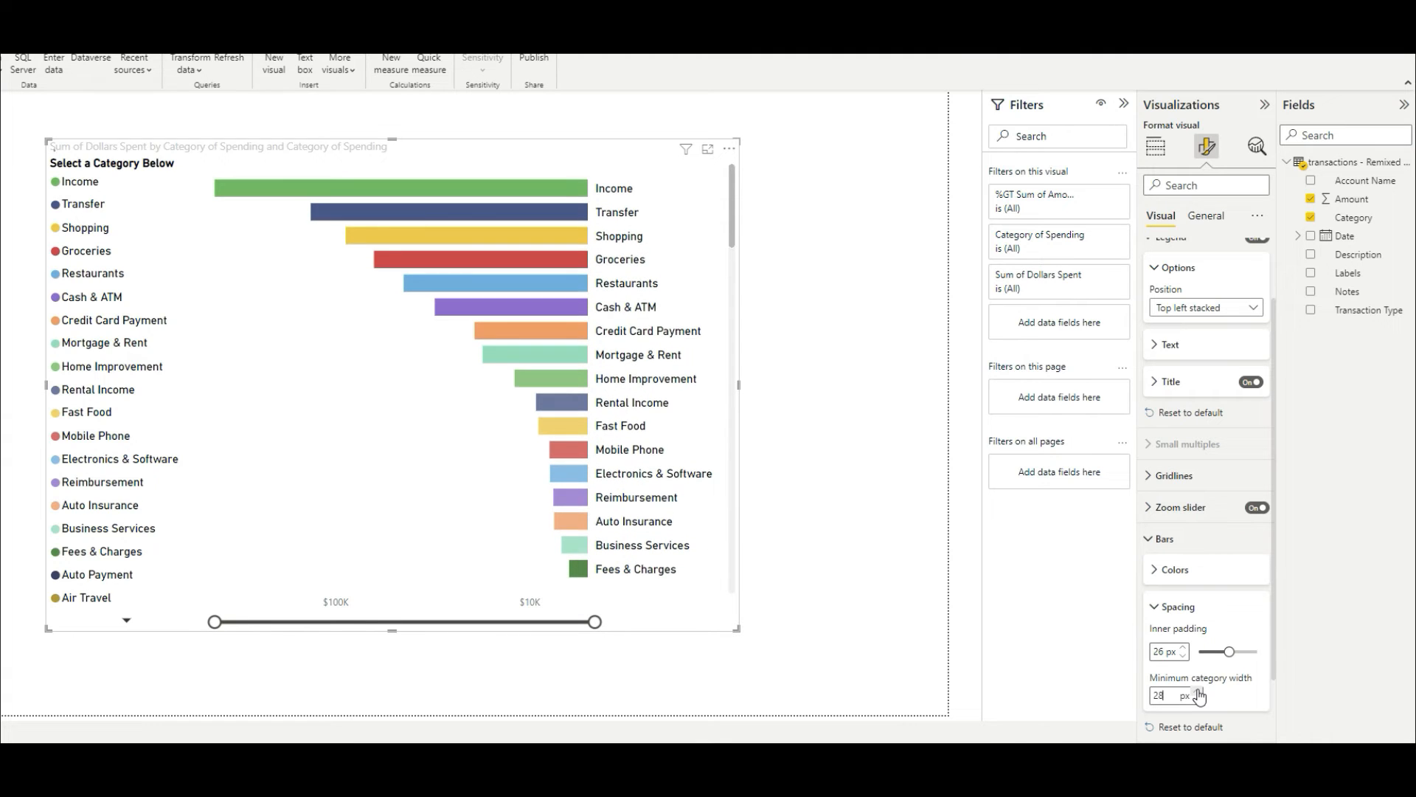
pyautogui.click(1197, 691)
pyautogui.click(1198, 691)
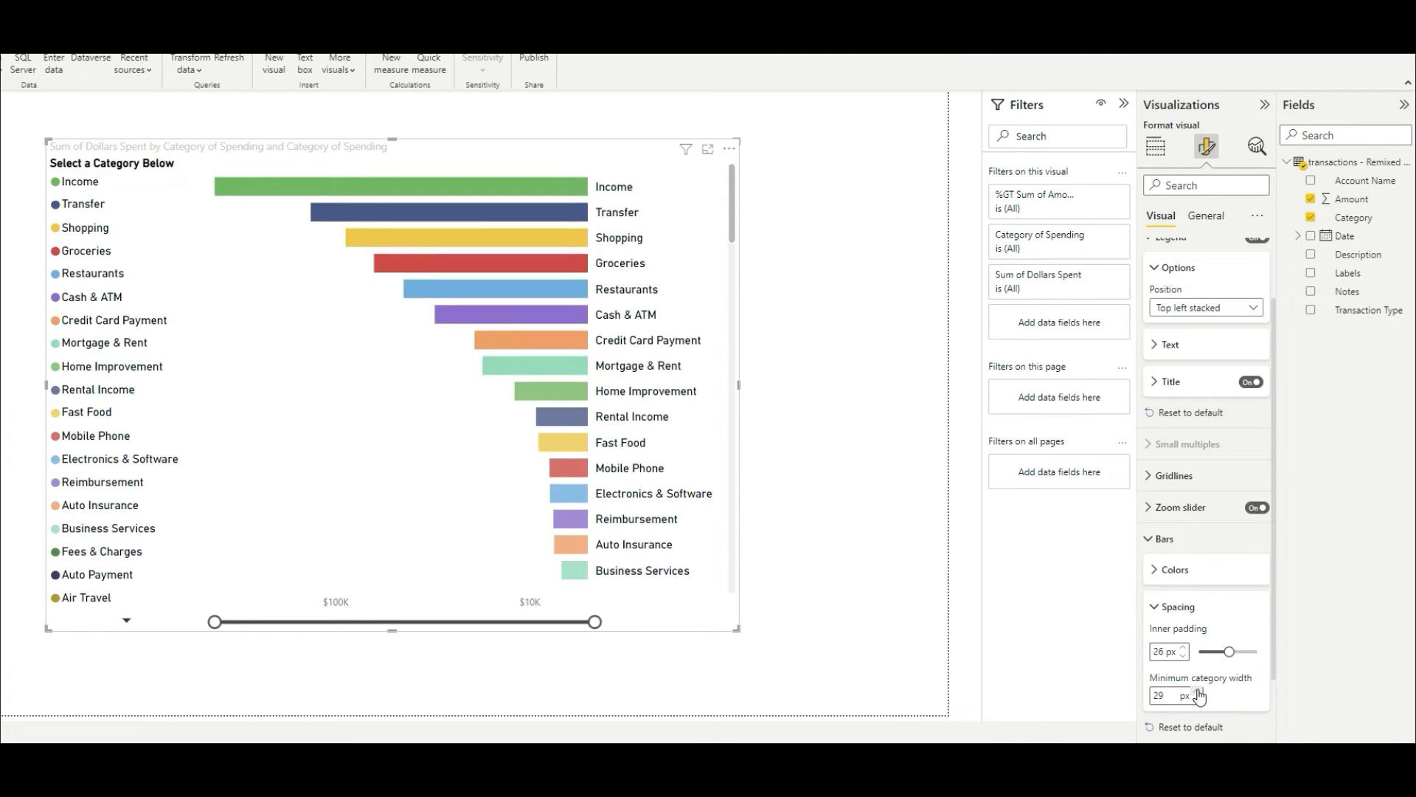
pyautogui.click(1198, 691)
pyautogui.moveTo(732, 221)
pyautogui.mouseDown()
pyautogui.moveTo(723, 475)
pyautogui.moveTo(720, 223)
pyautogui.mouseUp()
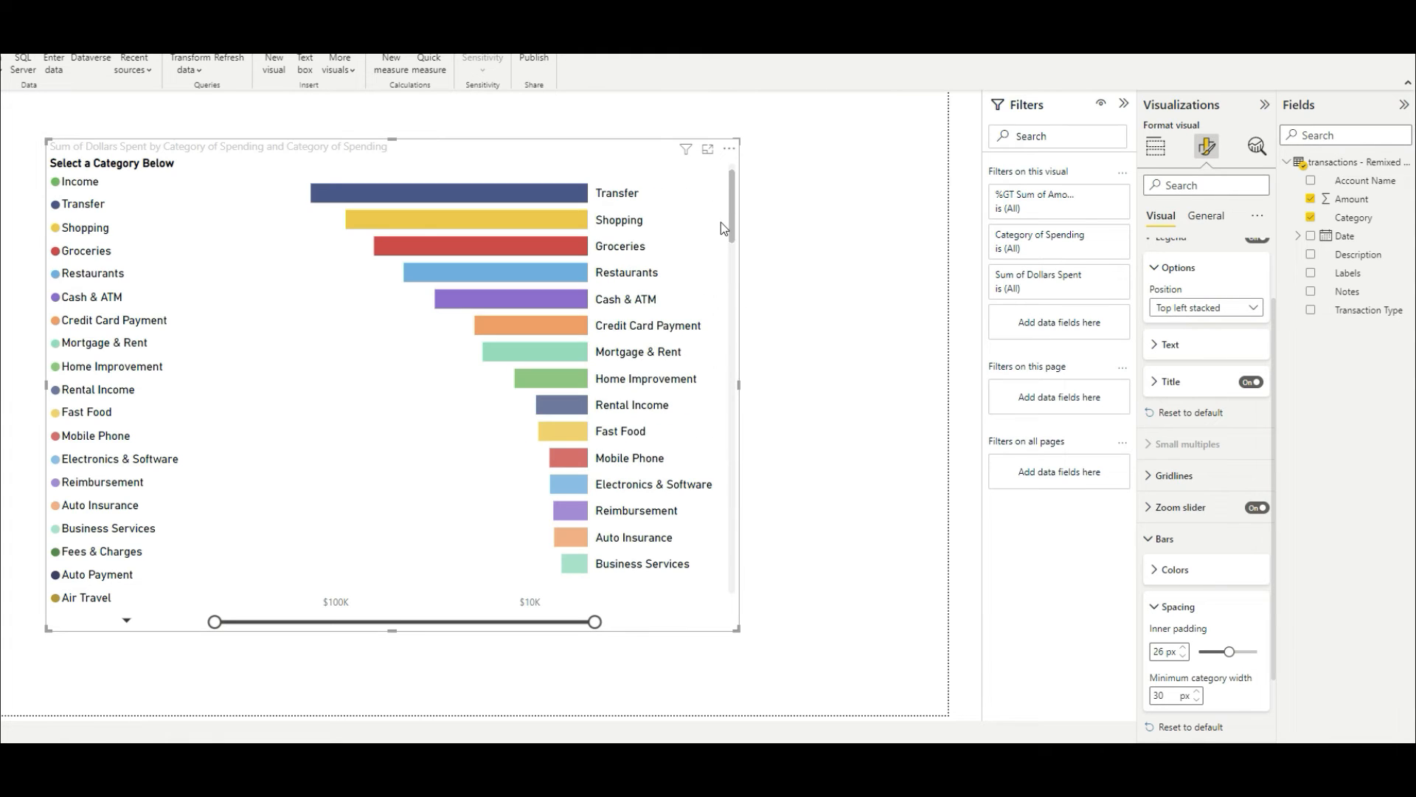
pyautogui.click(1197, 701)
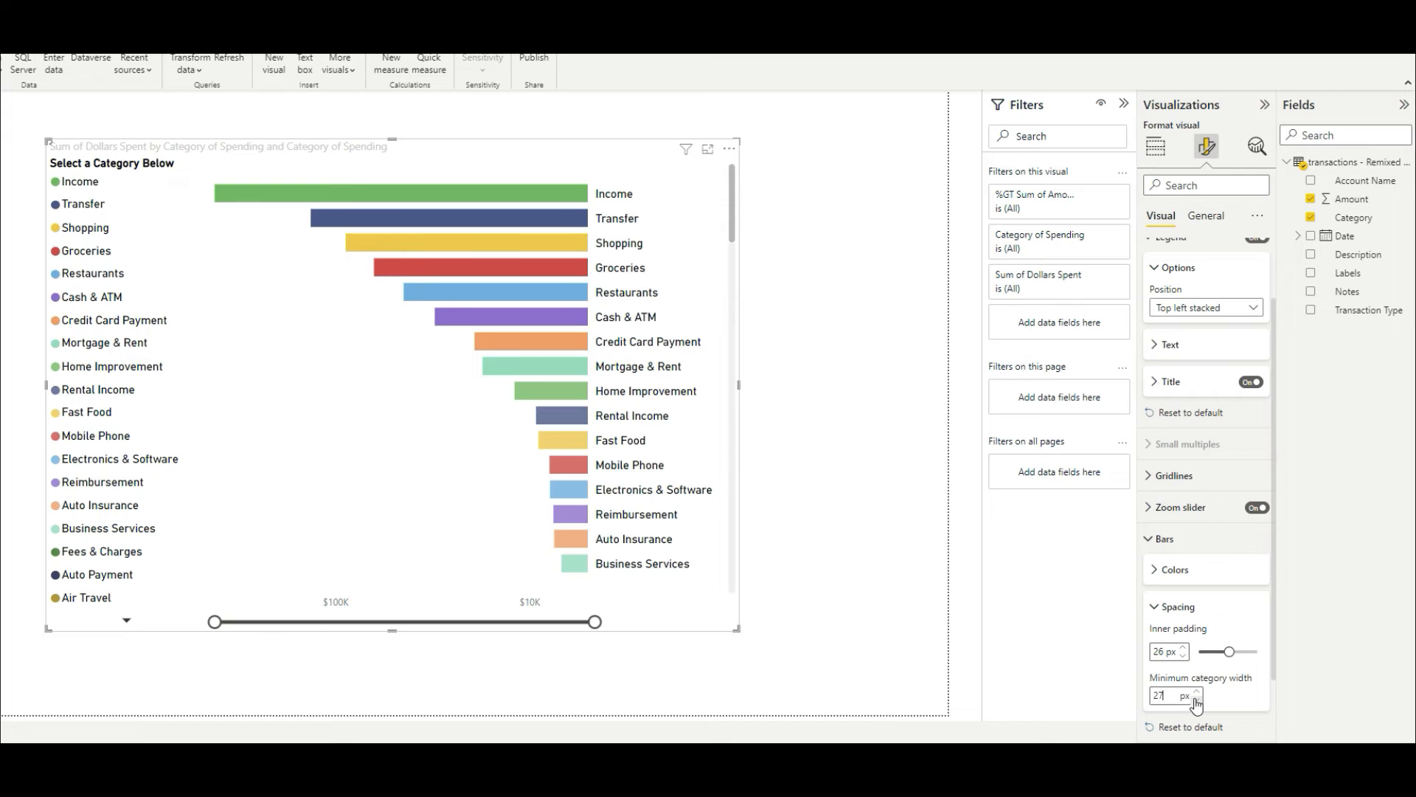
pyautogui.click(1197, 701)
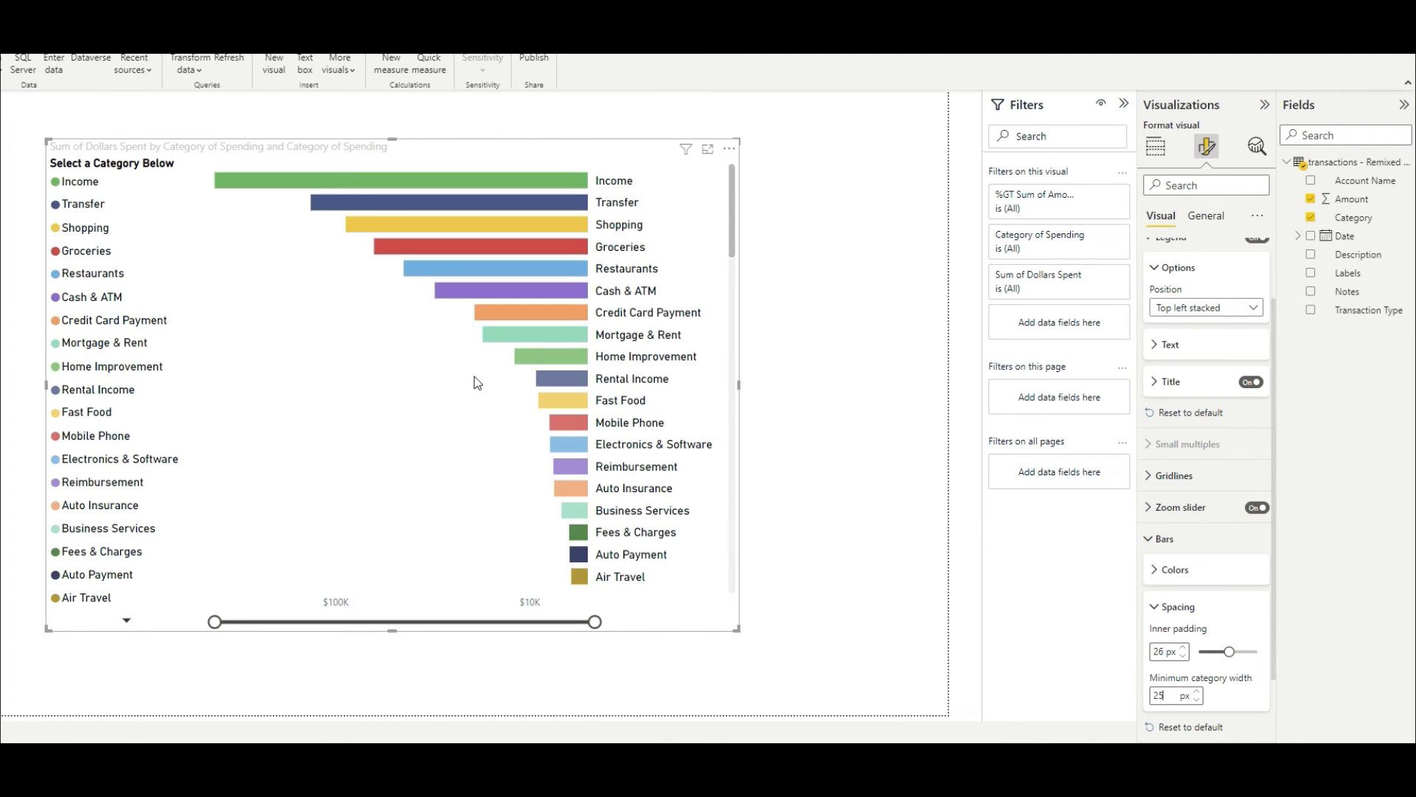
# - Examine the chart's full list of categories, including those without a visible bar, and inspect the Service & Parts bar's value
pyautogui.scroll(-1, 1202, 592)
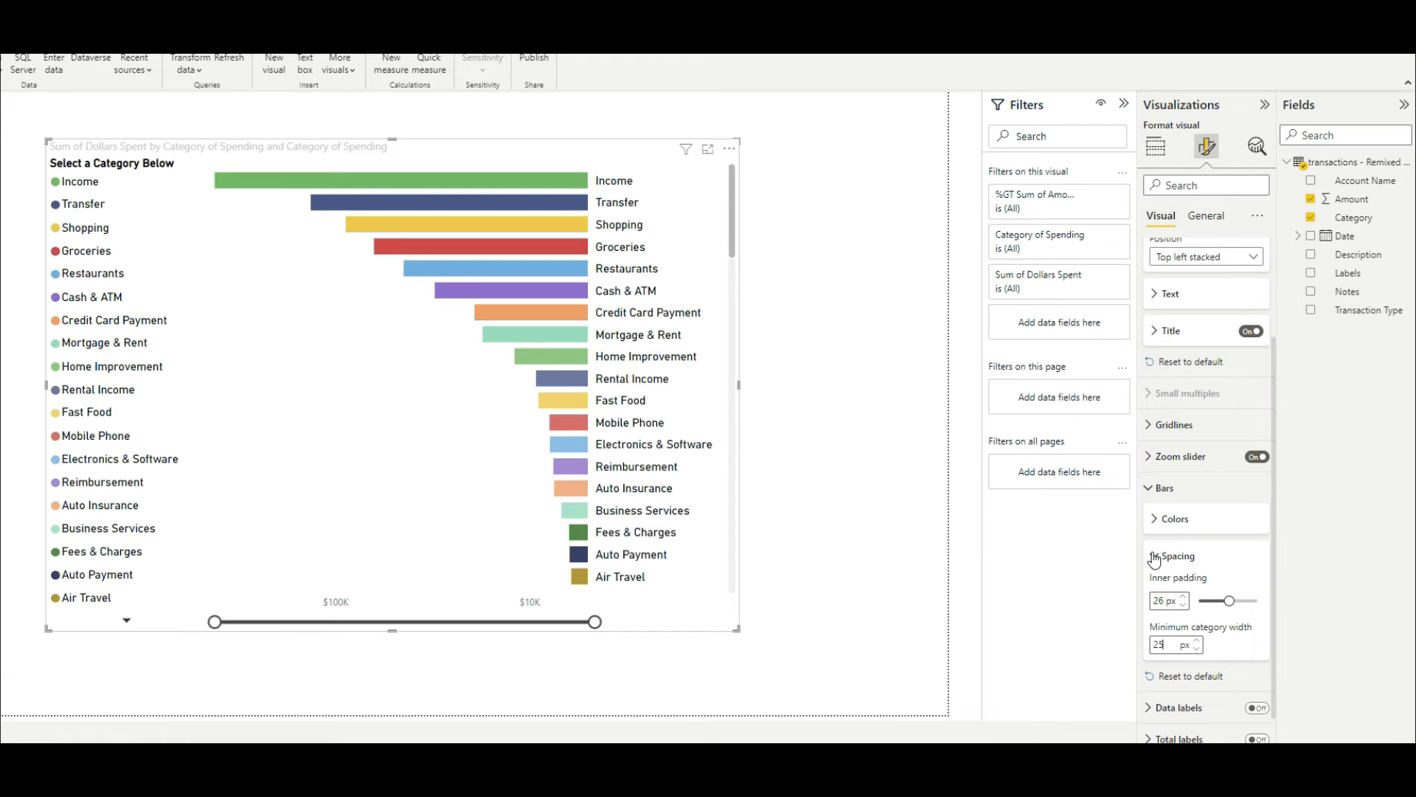
pyautogui.scroll(-5, 630, 448)
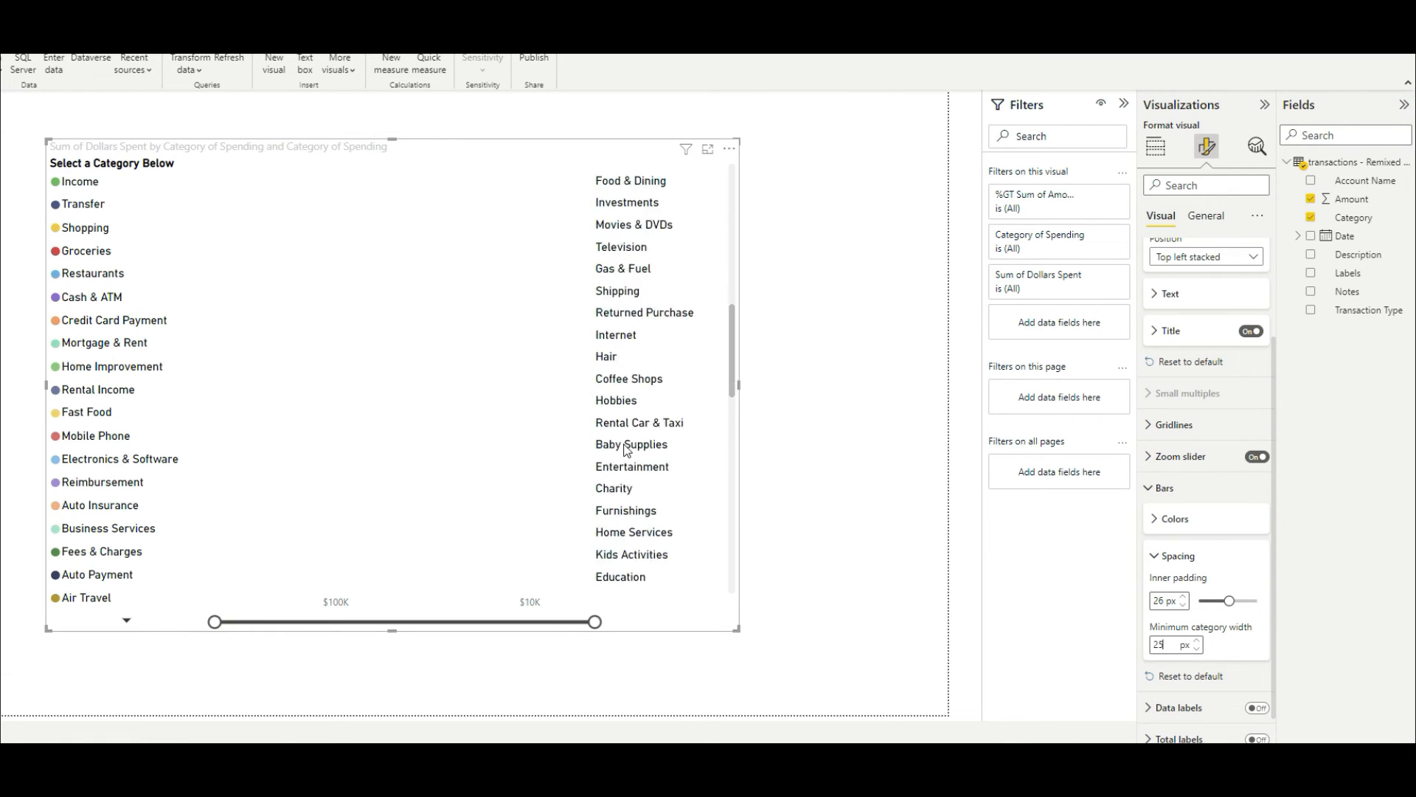
pyautogui.scroll(-1, 587, 525)
pyautogui.scroll(1, 601, 509)
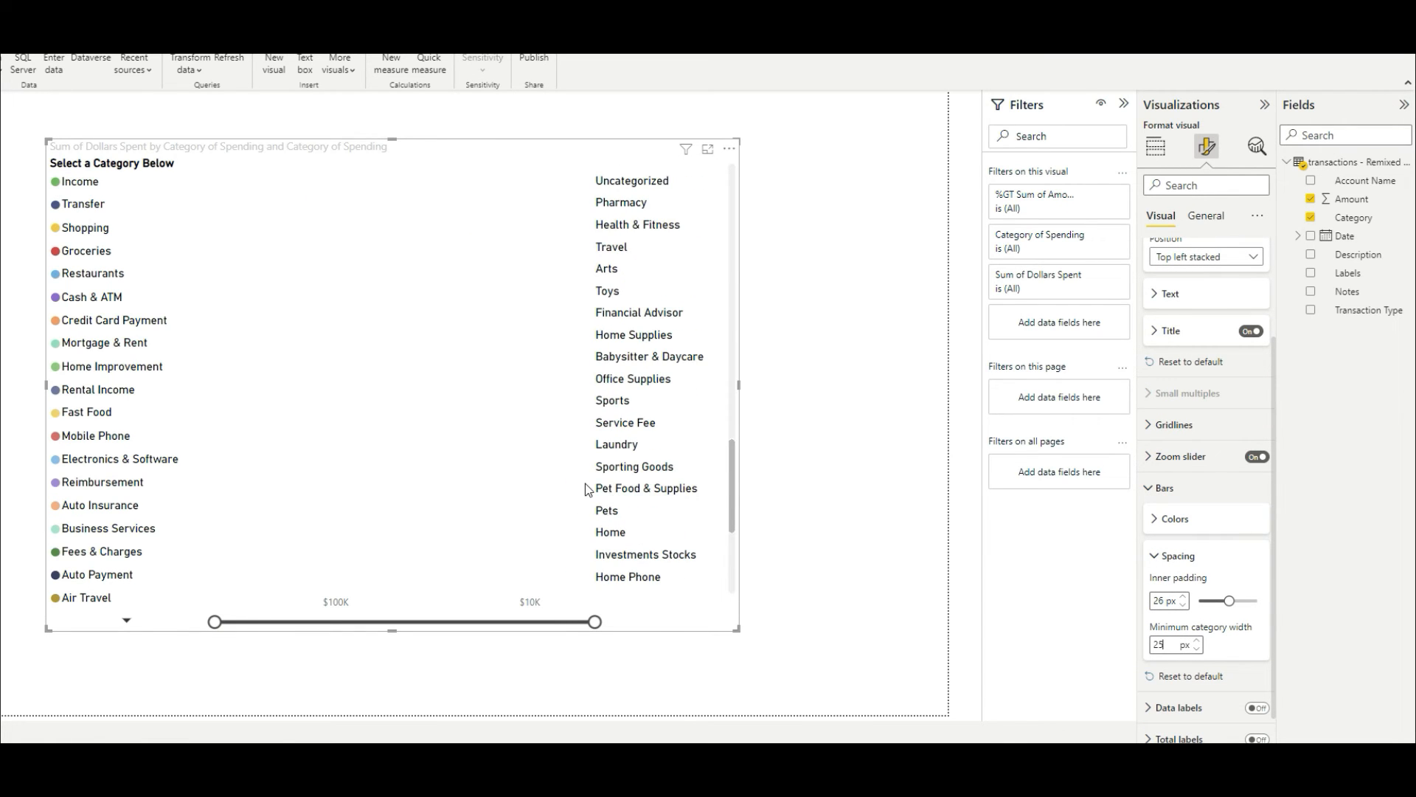
pyautogui.scroll(5, 597, 490)
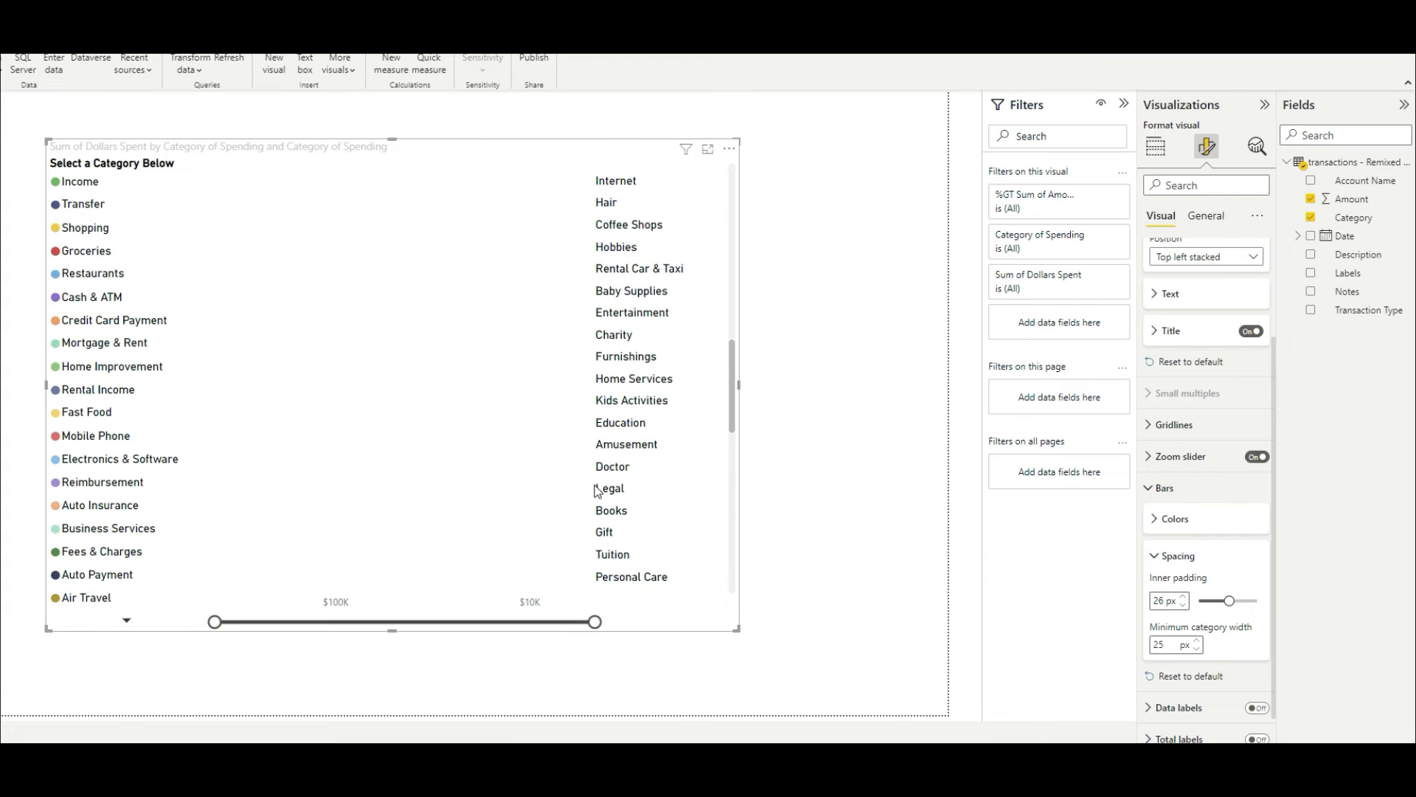
pyautogui.moveTo(685, 155)
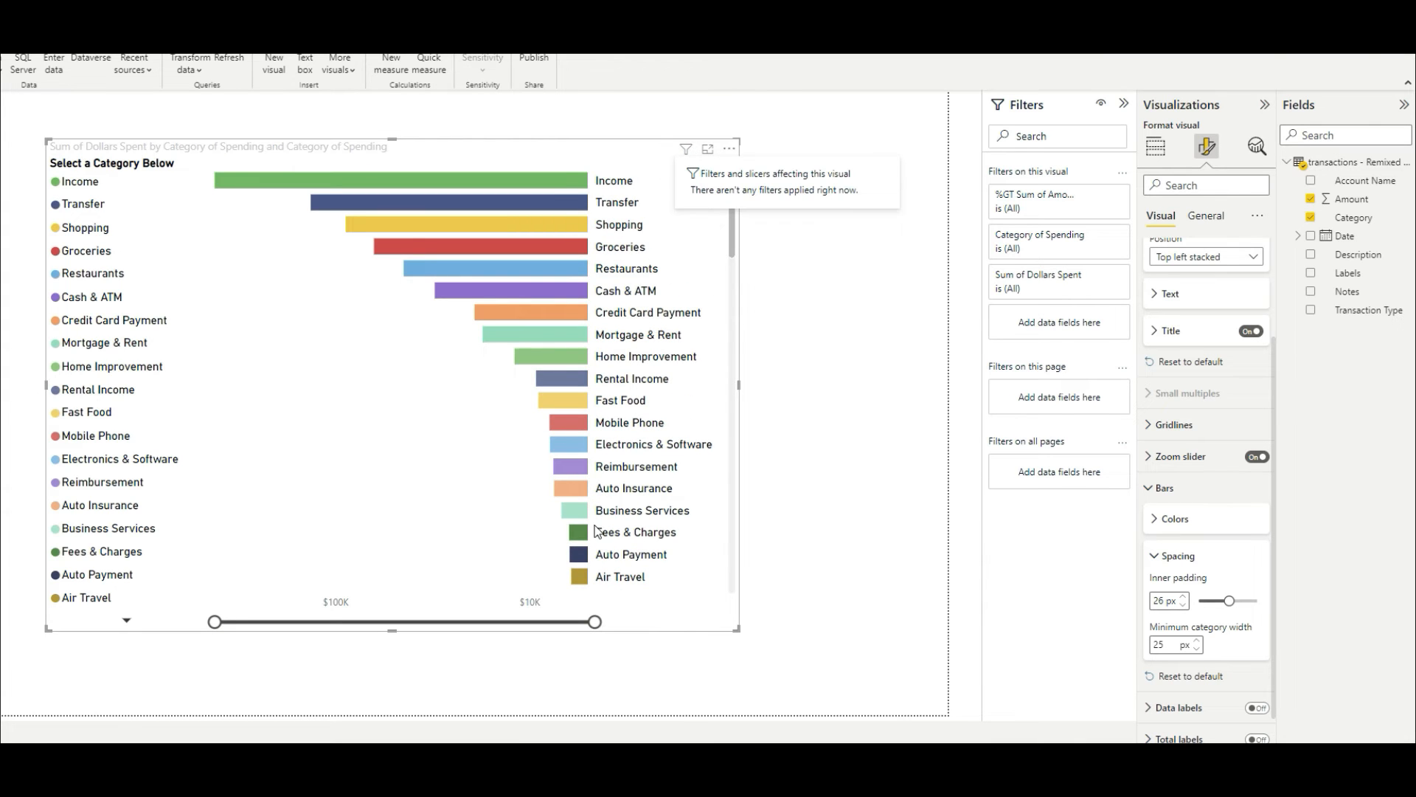
pyautogui.scroll(-2, 595, 516)
pyautogui.scroll(1, 590, 455)
pyautogui.moveTo(587, 427)
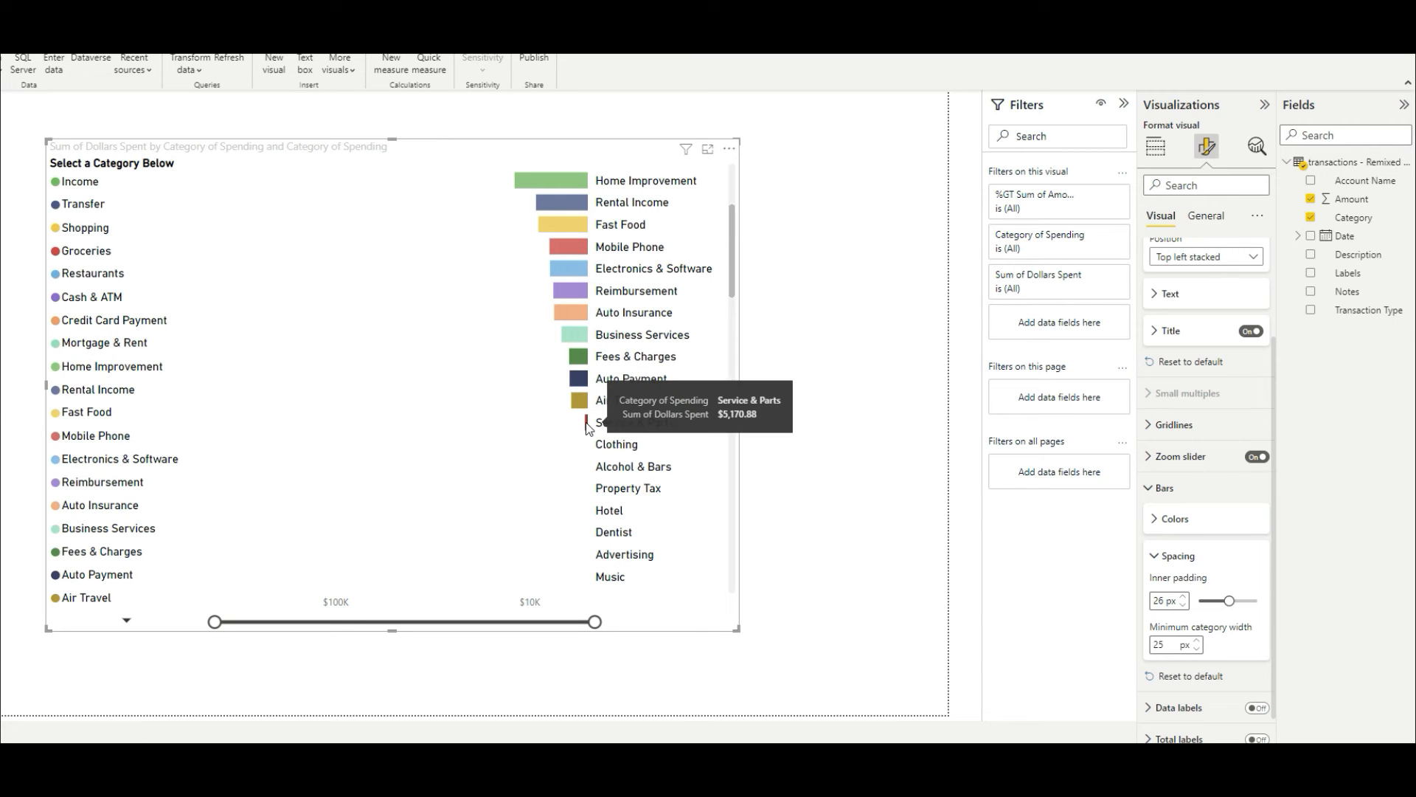
# - Collapse the bar spacing settings and turn on the chart's data labels for all series
pyautogui.click(1156, 555)
pyautogui.click(1154, 542)
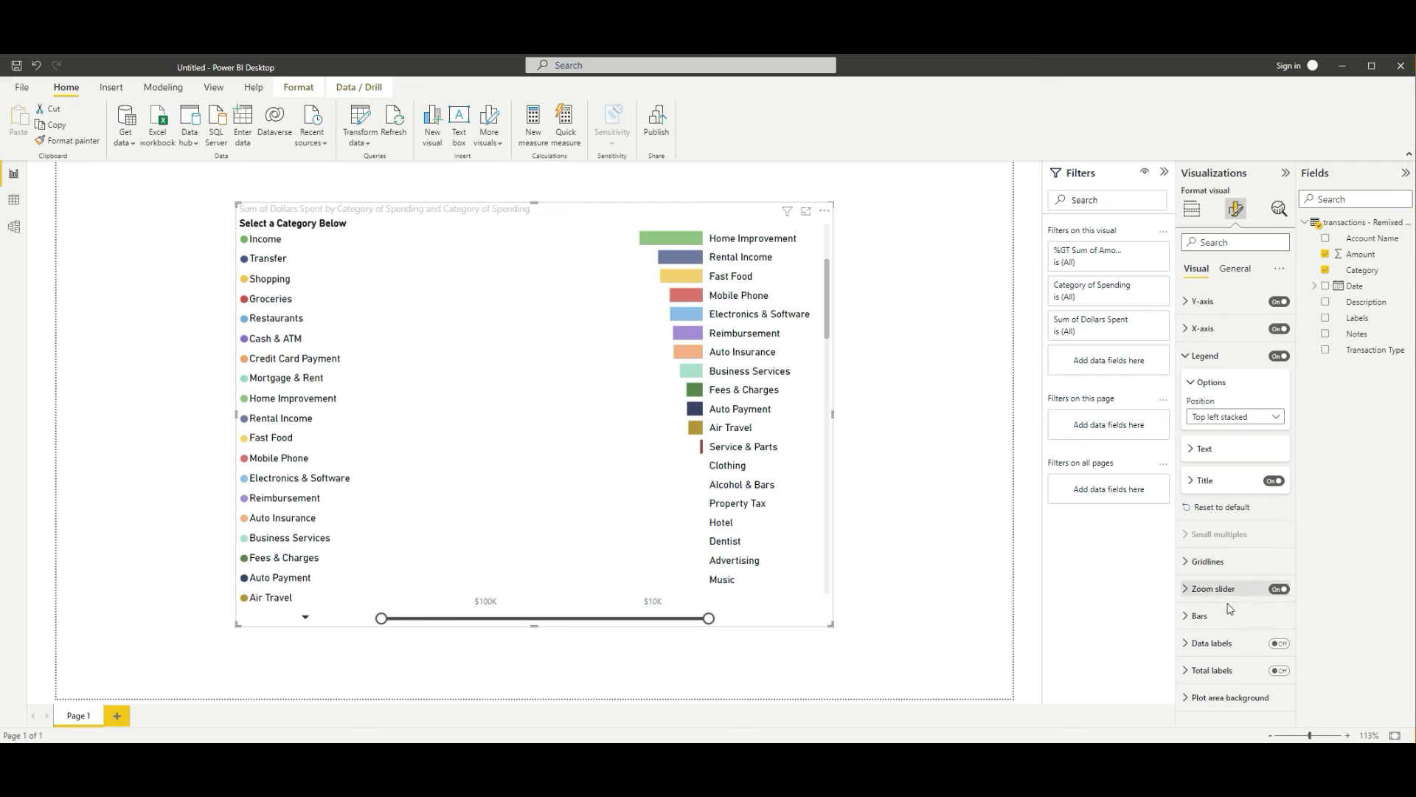
pyautogui.click(1229, 653)
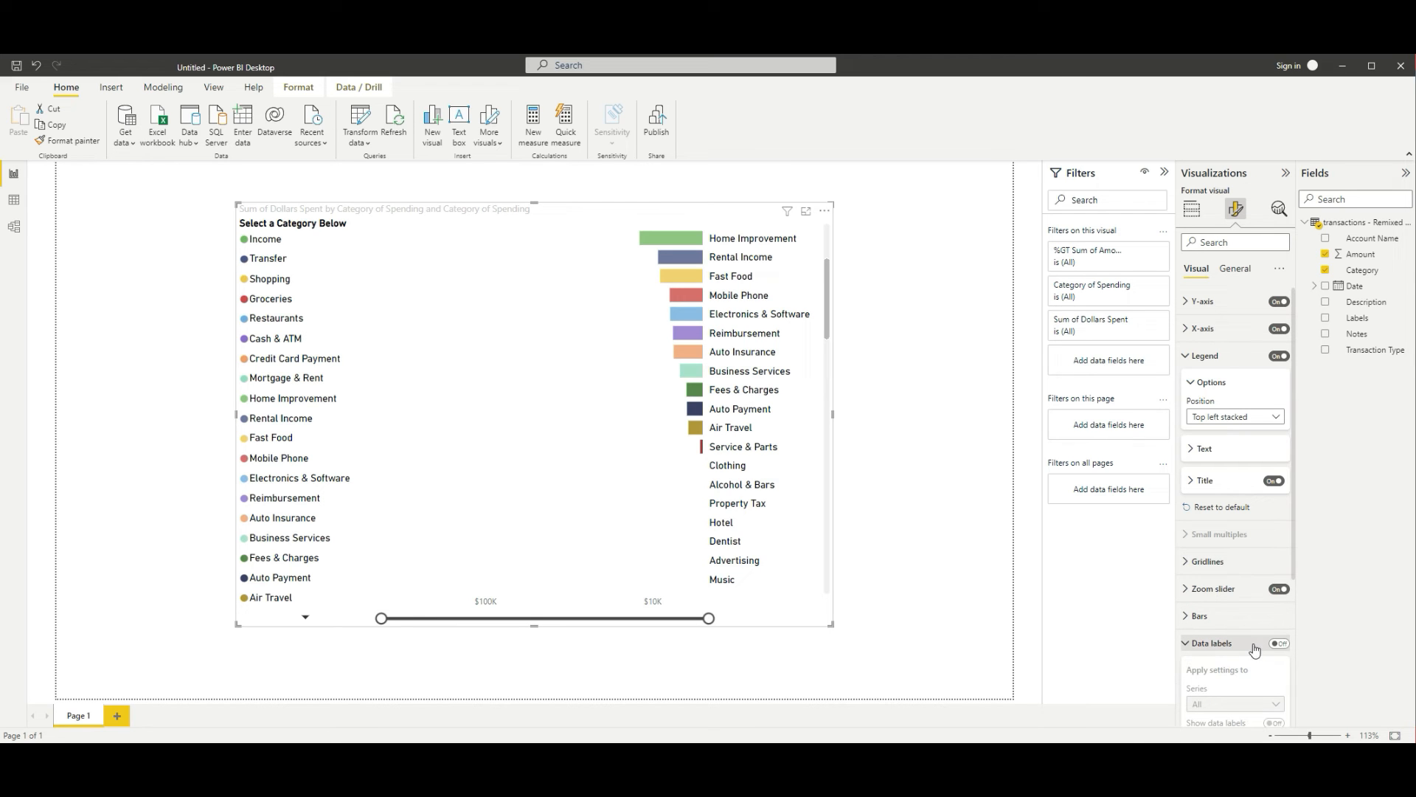
pyautogui.click(1278, 643)
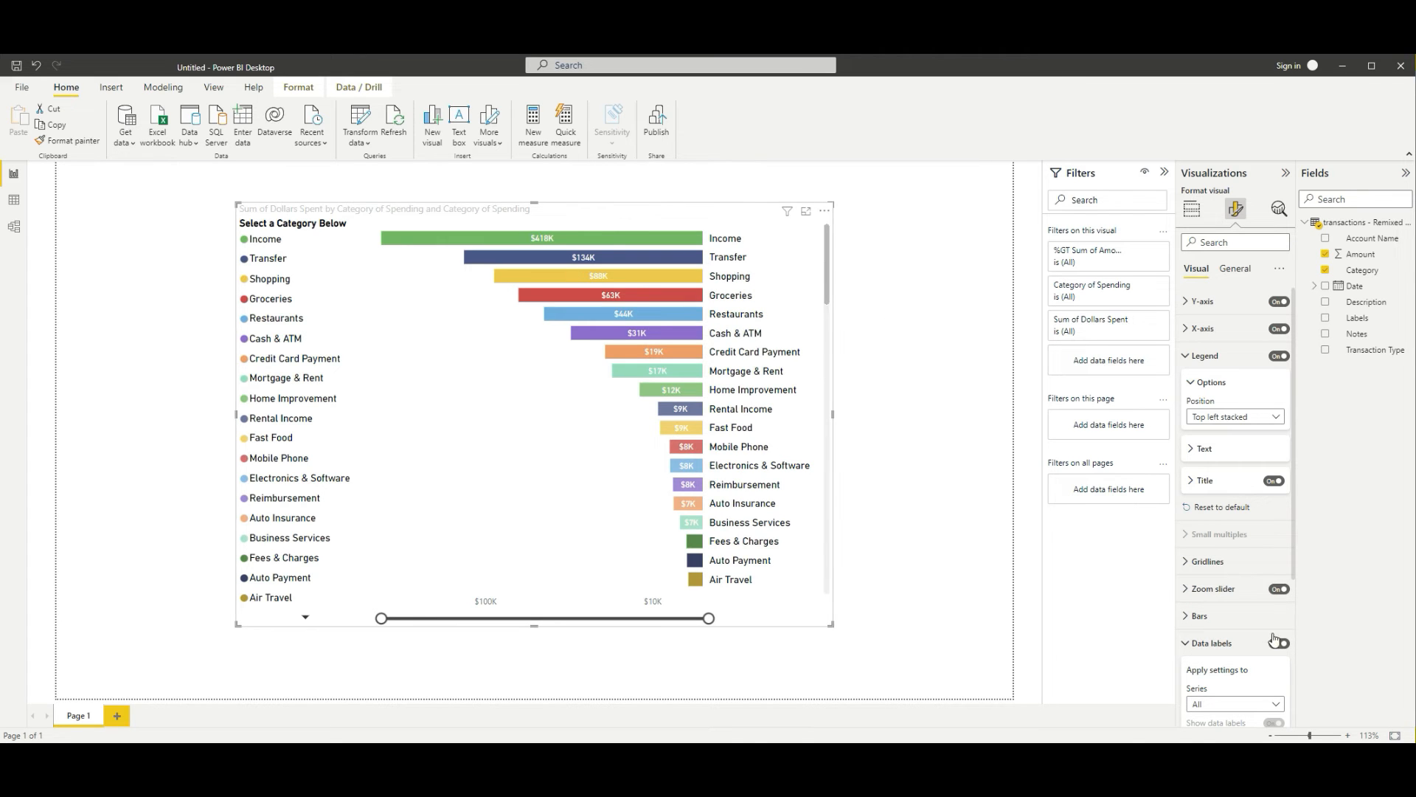
pyautogui.scroll(-1, 1272, 627)
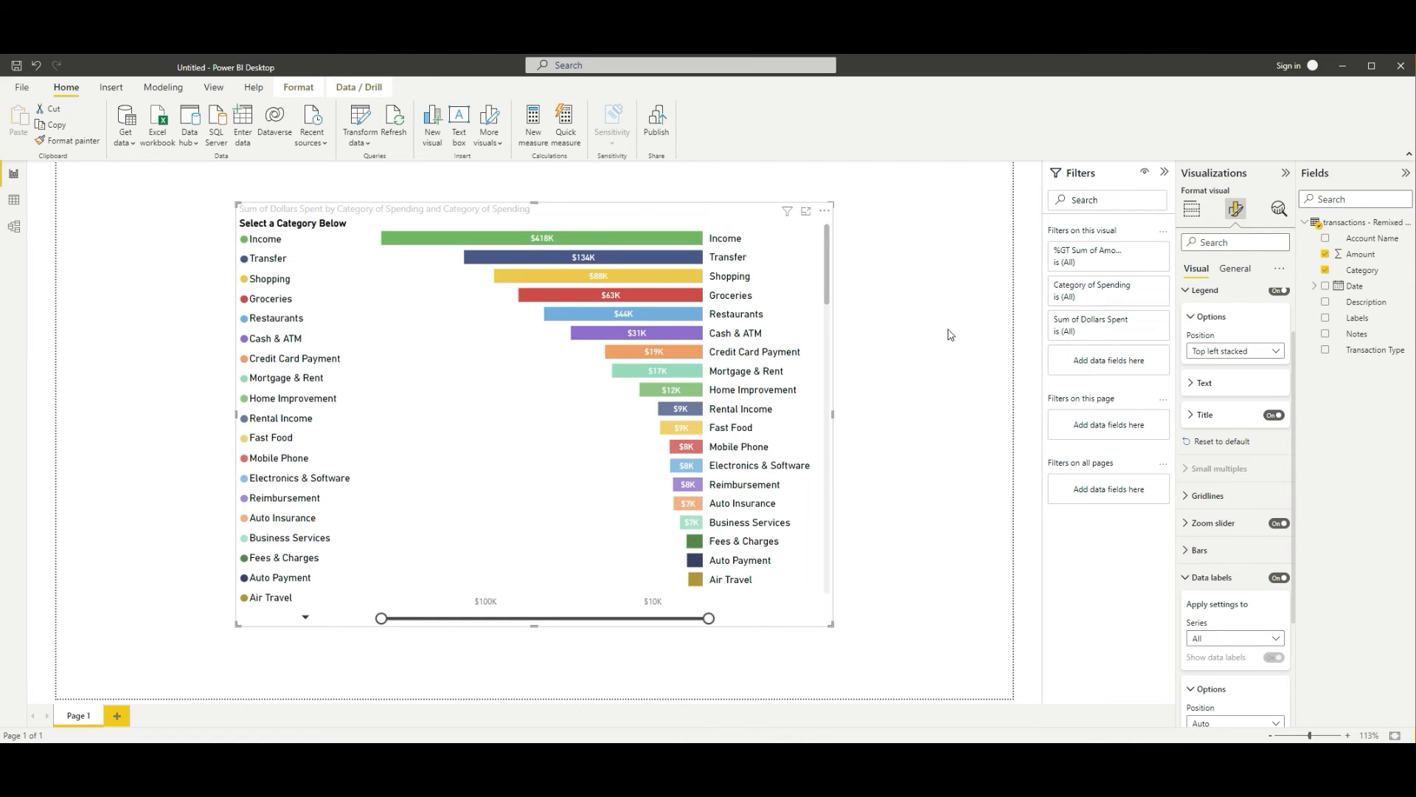
# - Review the Amount column's currency format choices and inspect the Transfer bar's exact value on the chart
pyautogui.click(1365, 255)
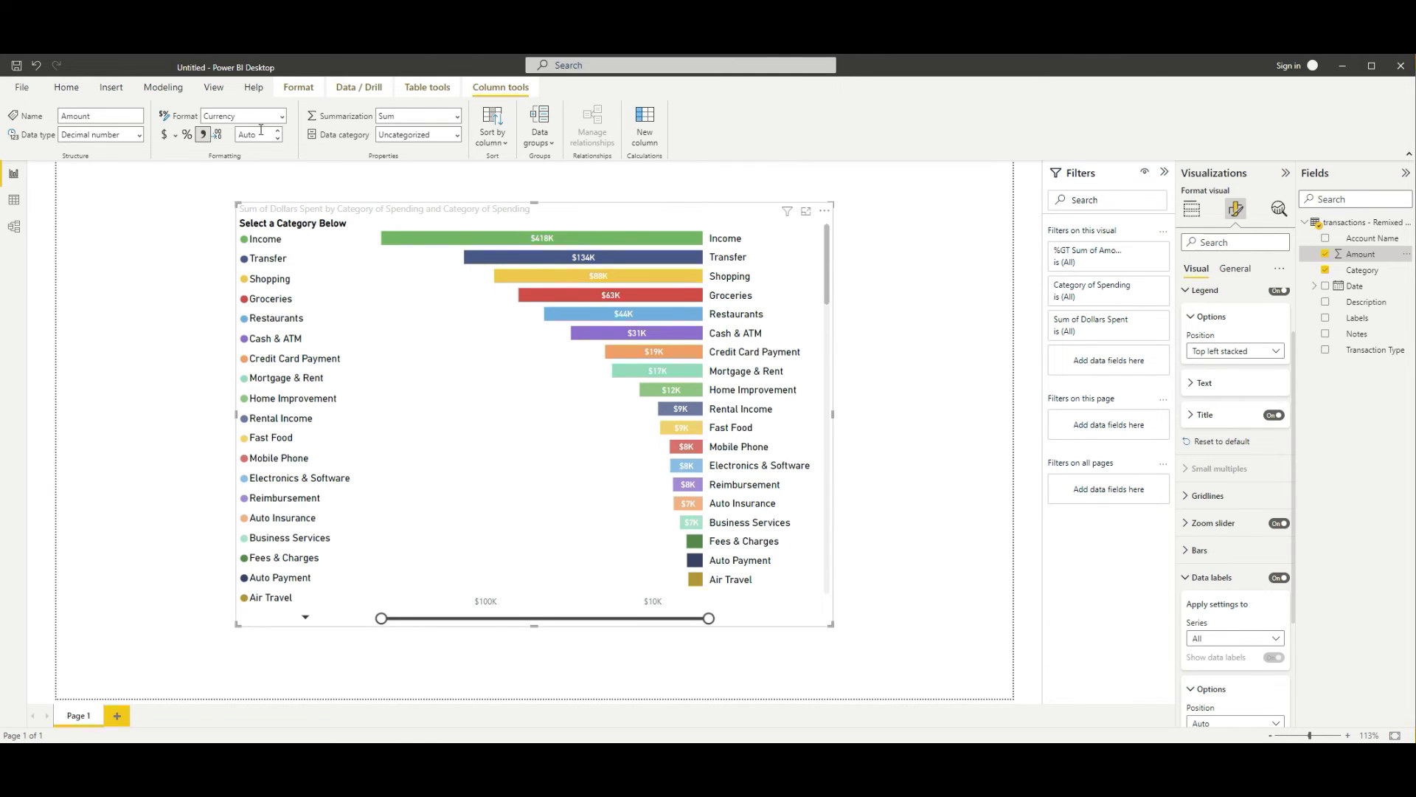
pyautogui.click(176, 136)
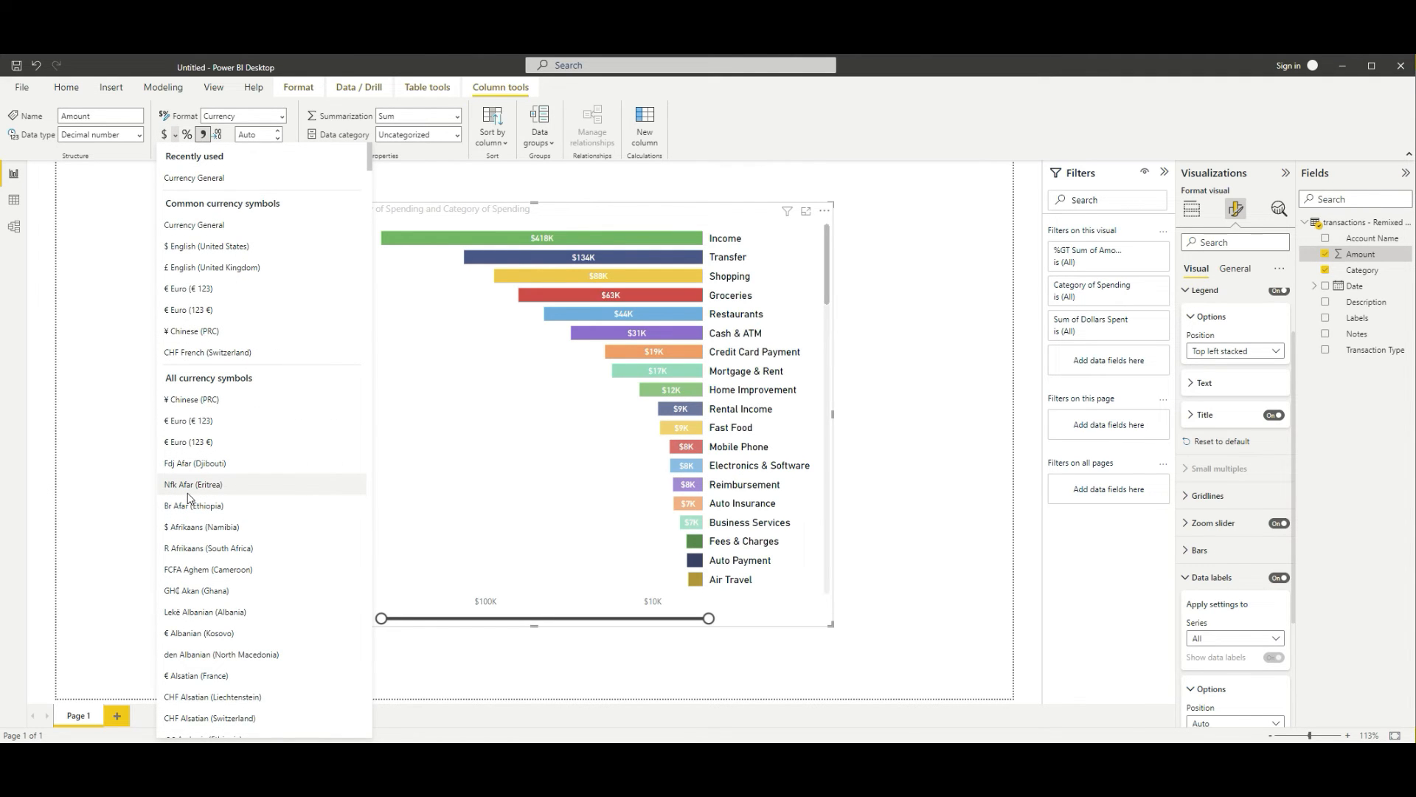
pyautogui.click(122, 437)
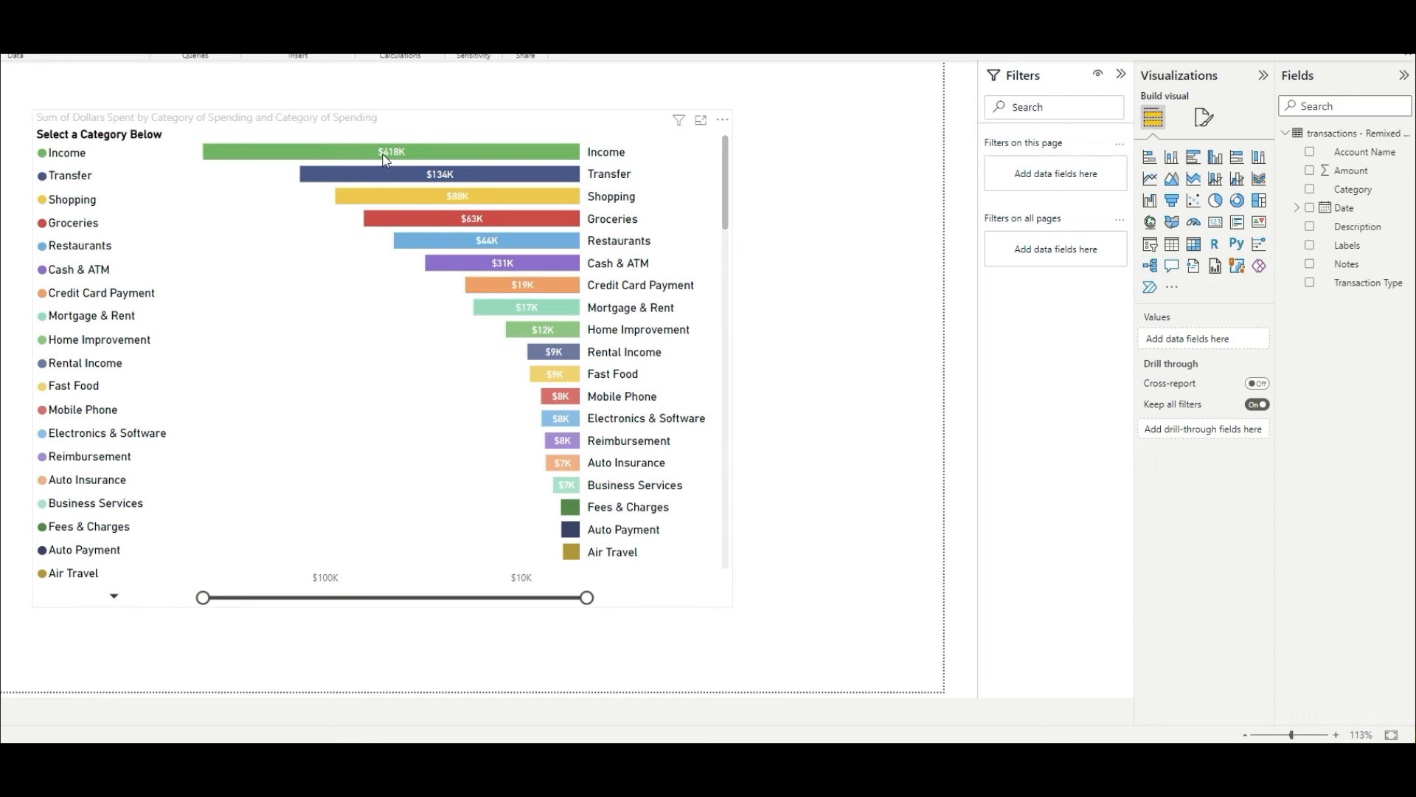
pyautogui.moveTo(399, 160)
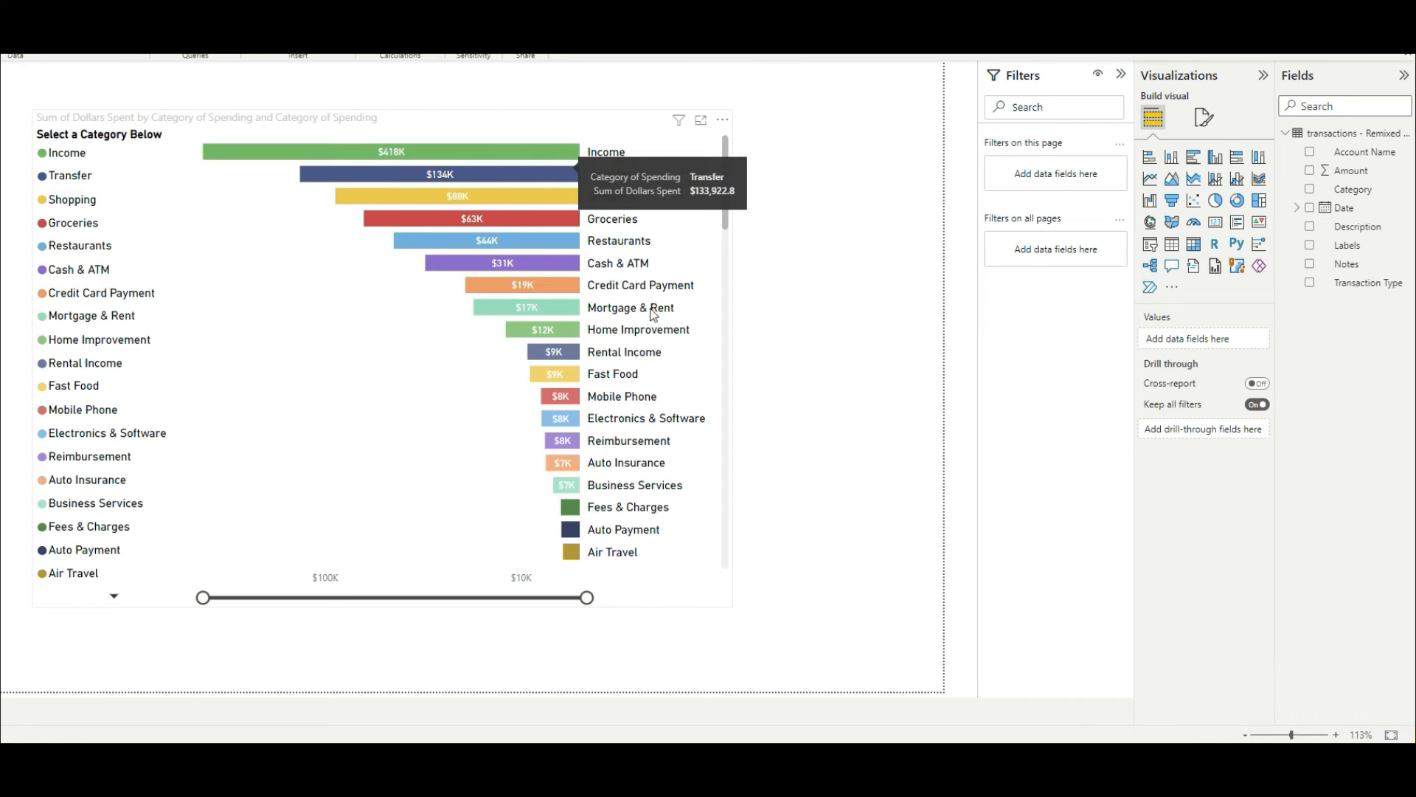
pyautogui.click(1352, 172)
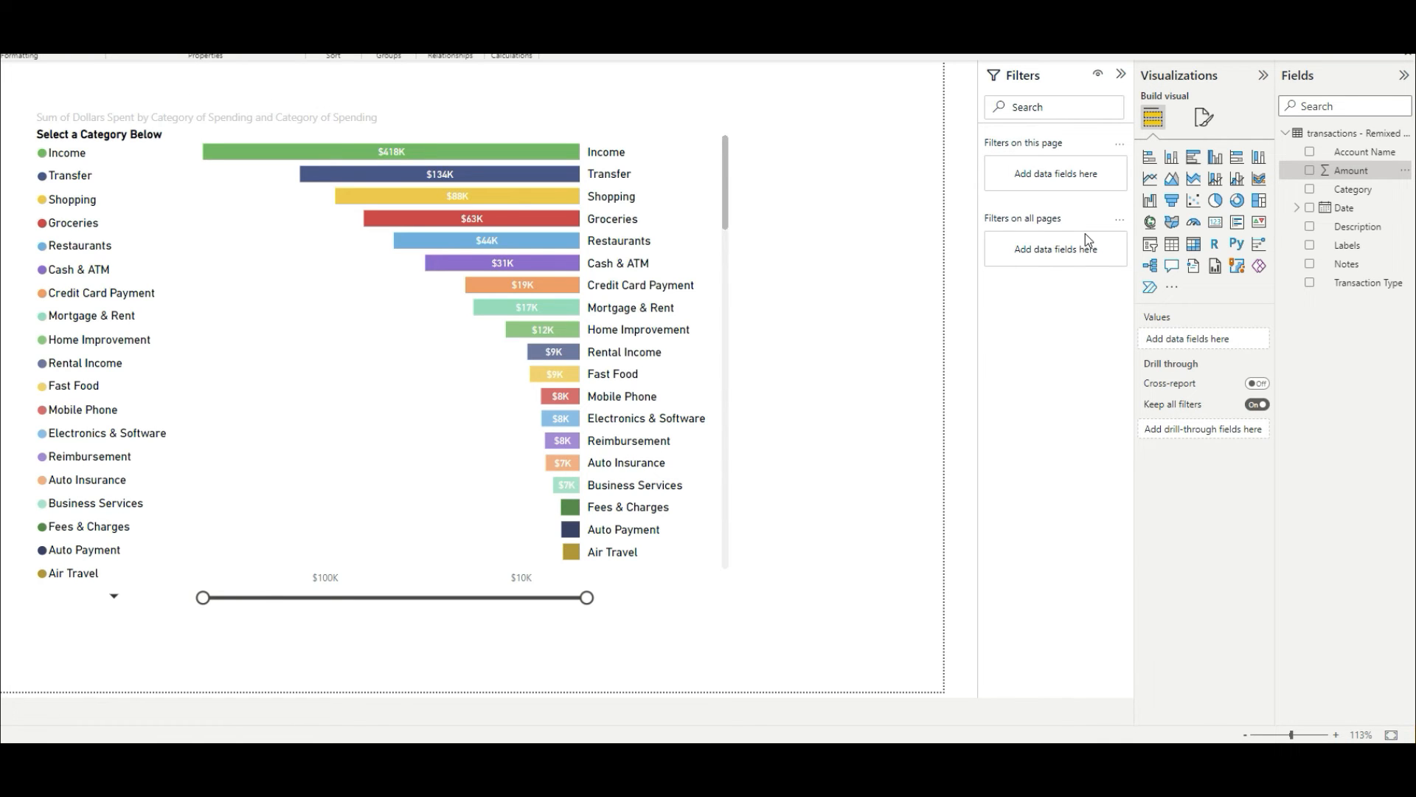
# - Reopen the chart's data label settings and review the series they can apply to, leaving All selected
pyautogui.click(713, 240)
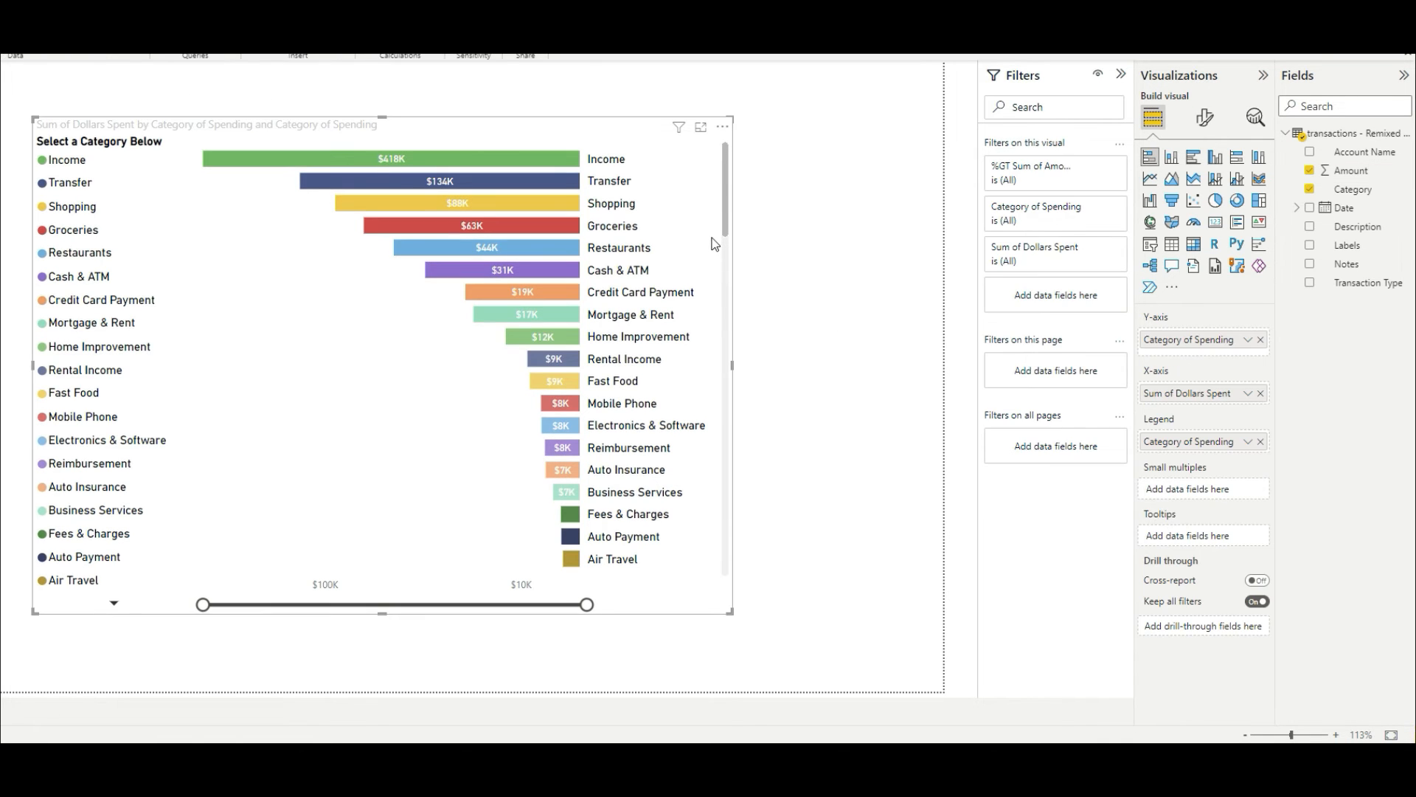
pyautogui.click(1205, 117)
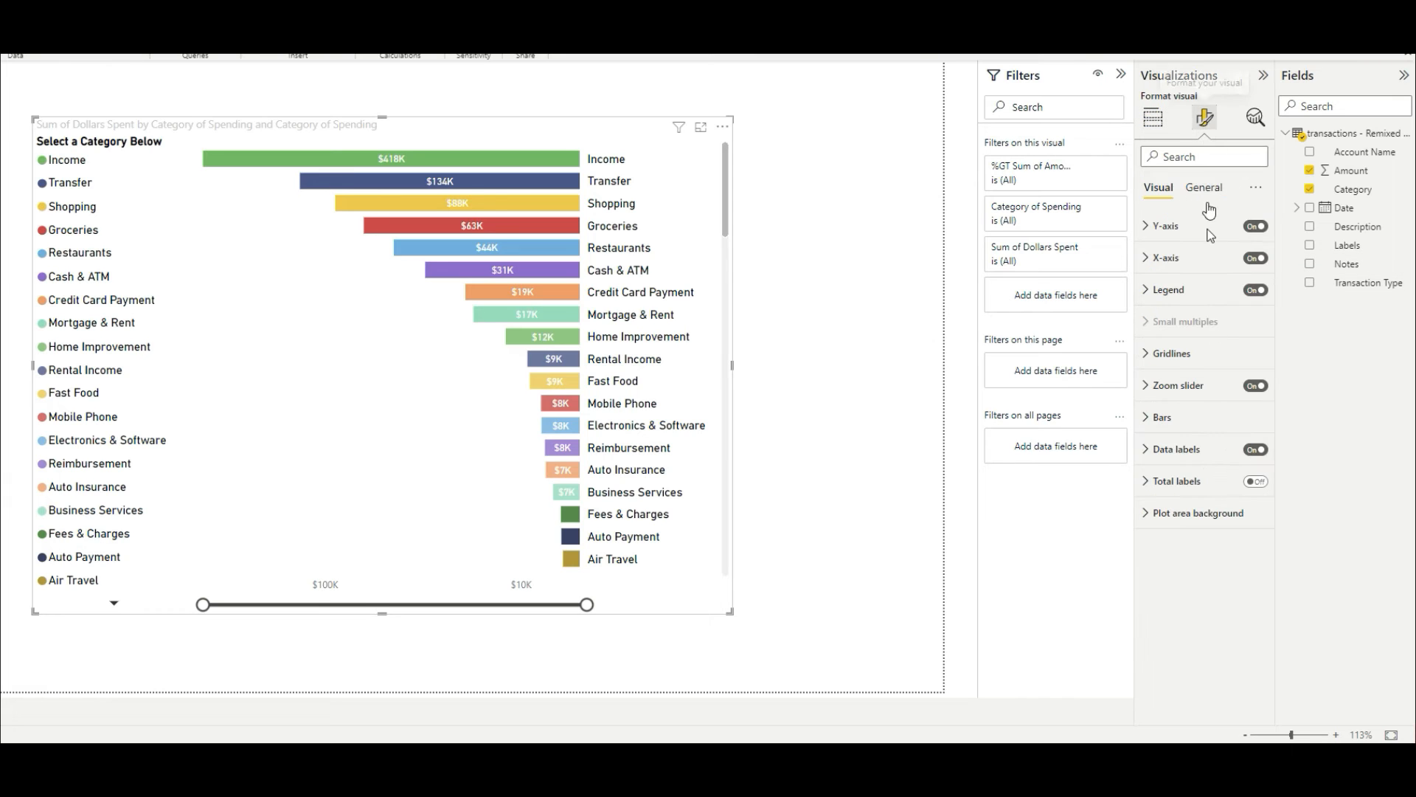
pyautogui.click(1150, 450)
pyautogui.scroll(-1, 1209, 442)
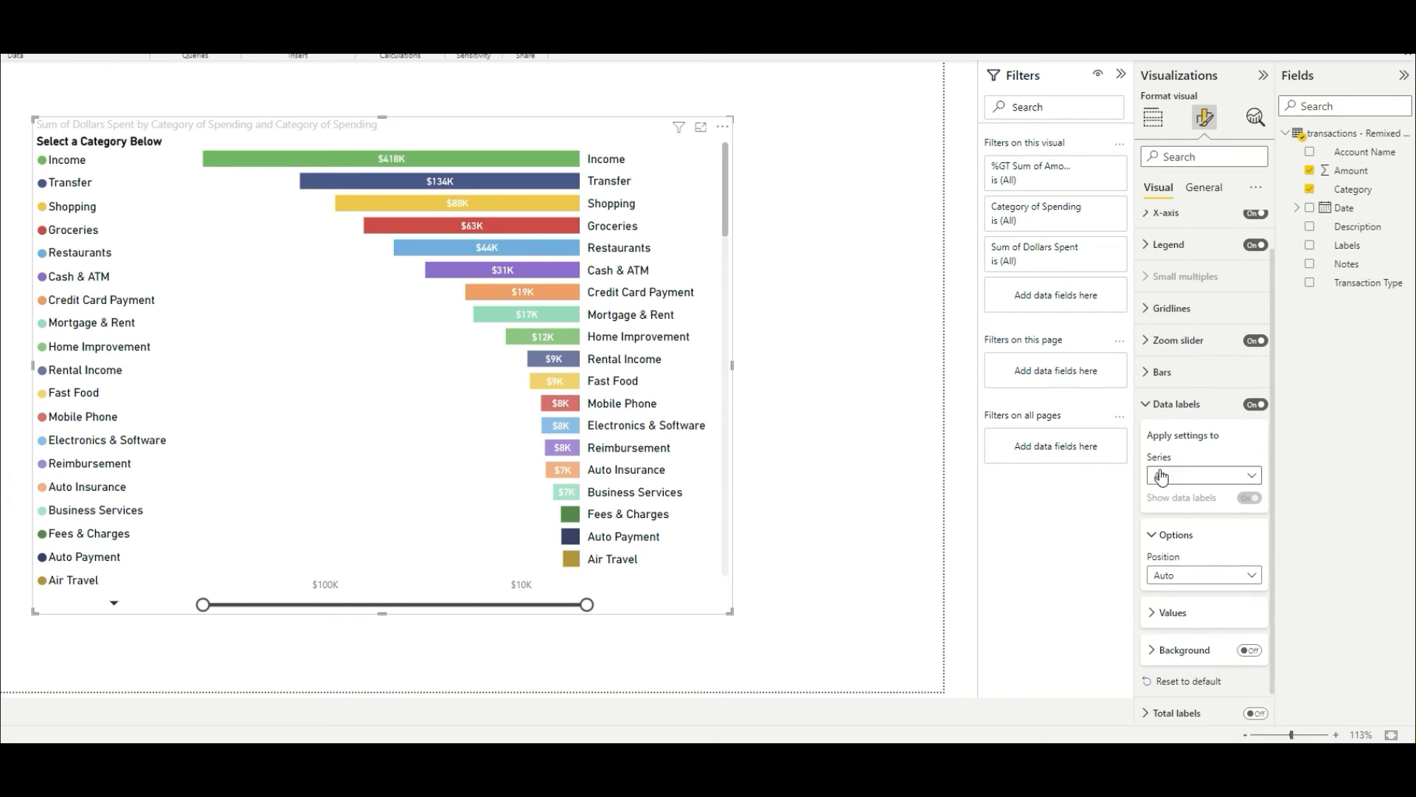
pyautogui.click(1243, 444)
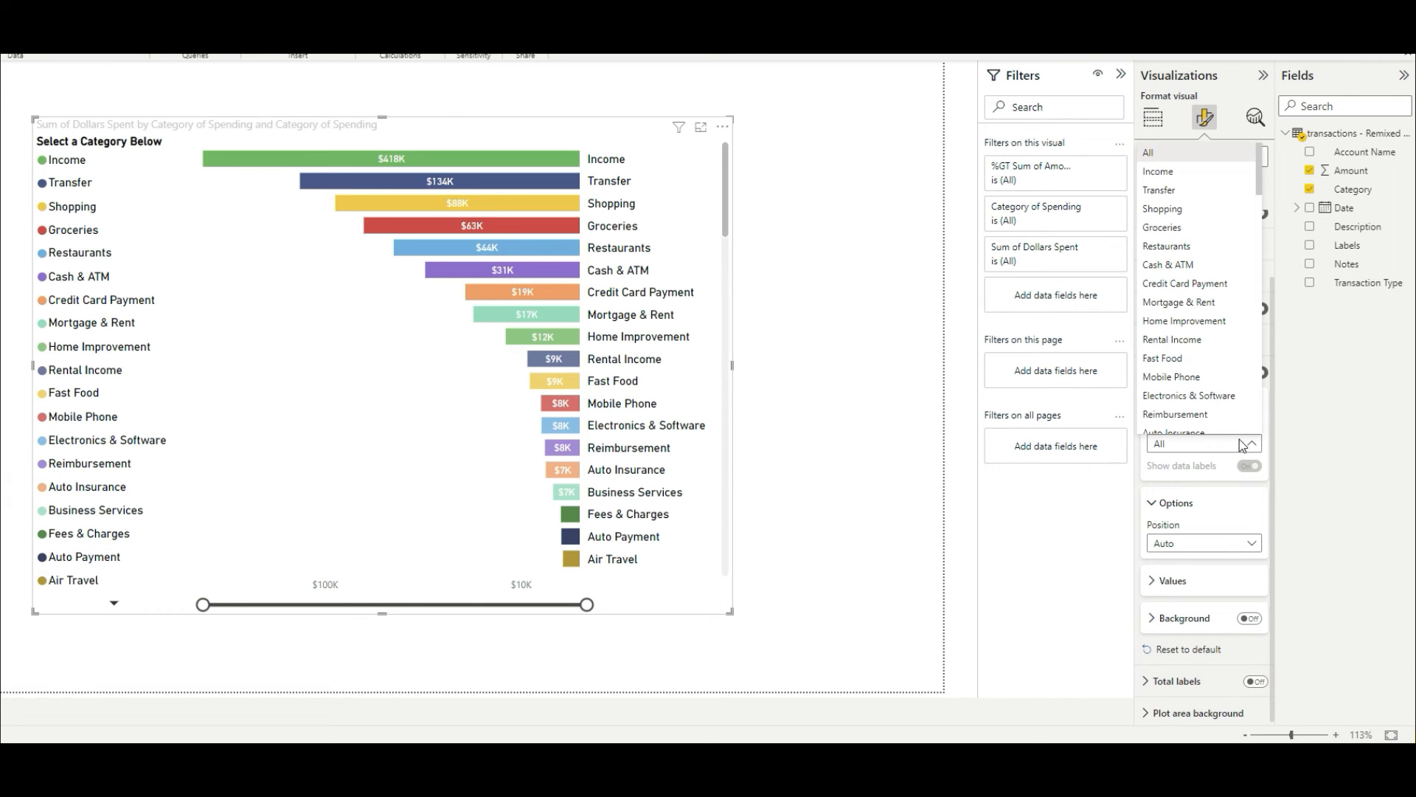
pyautogui.click(1249, 444)
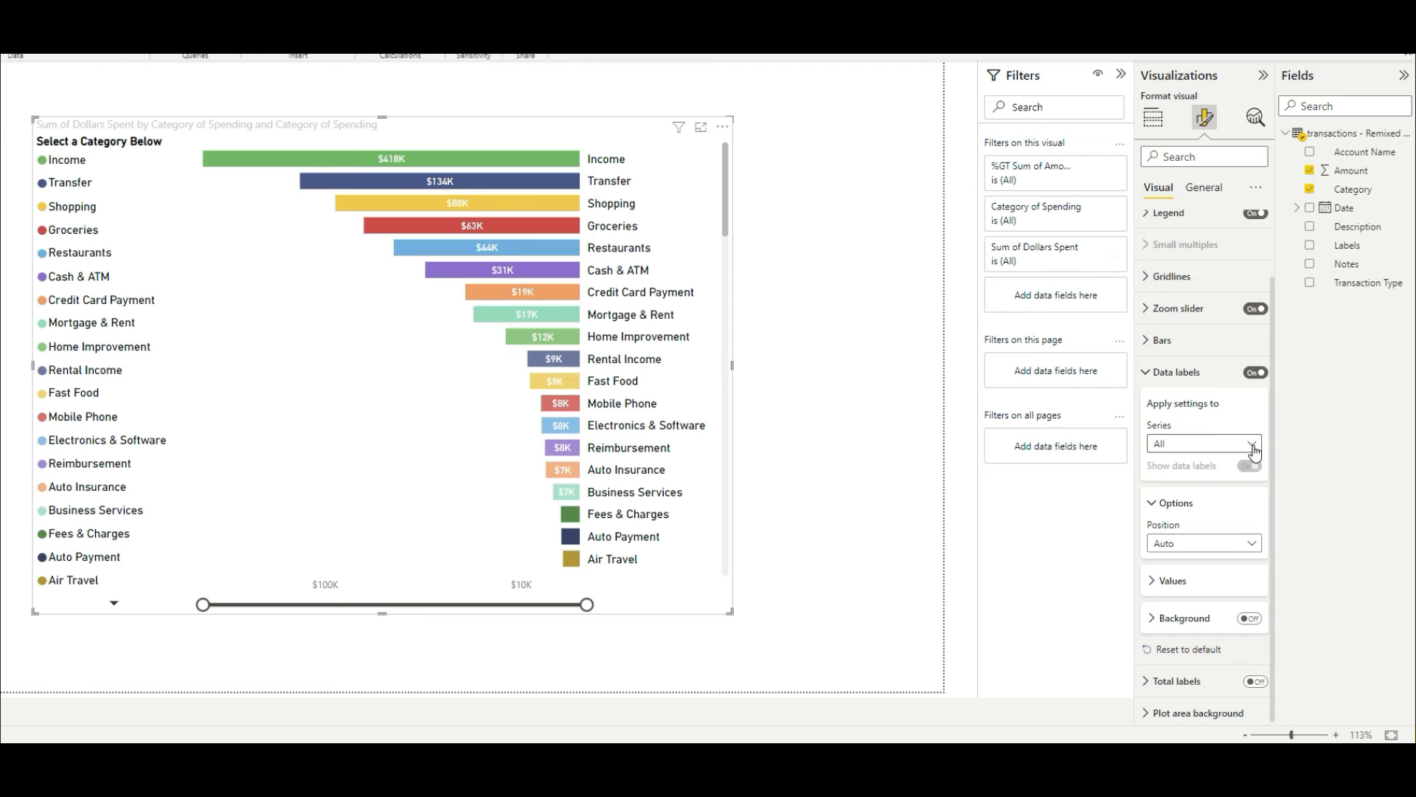
pyautogui.click(1254, 446)
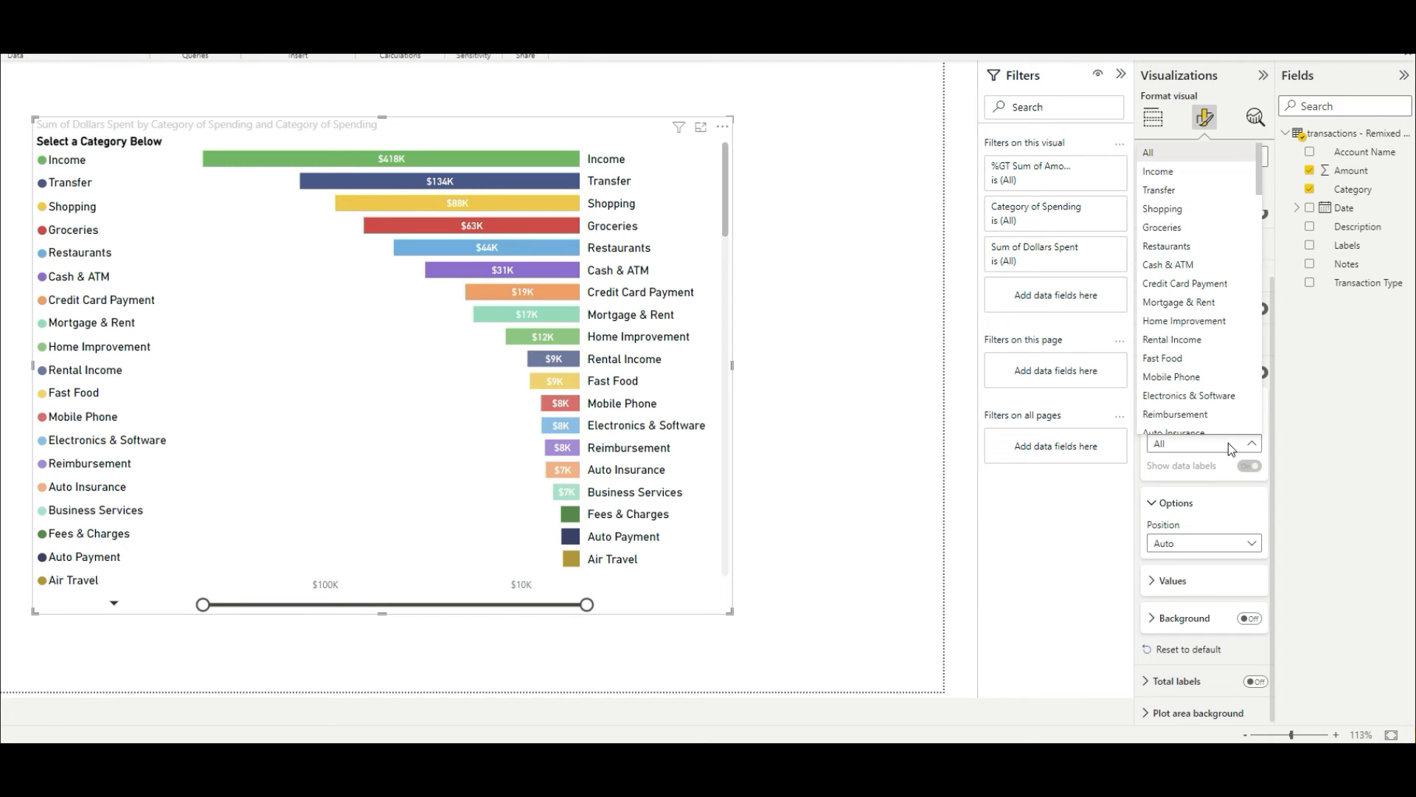
pyautogui.click(1228, 444)
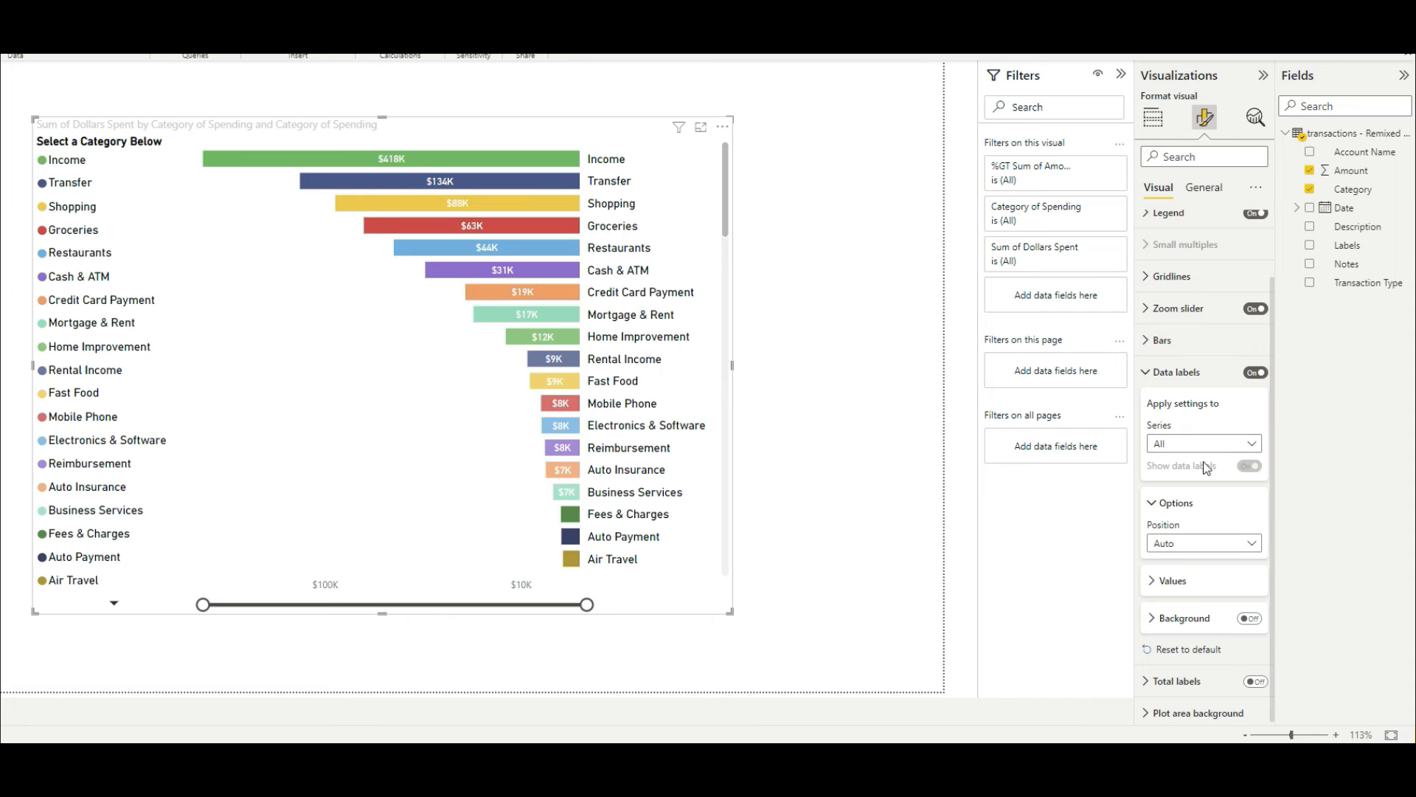
# - Try the data label positions Inside end, Inside center and Inside base on the bars
pyautogui.click(1241, 543)
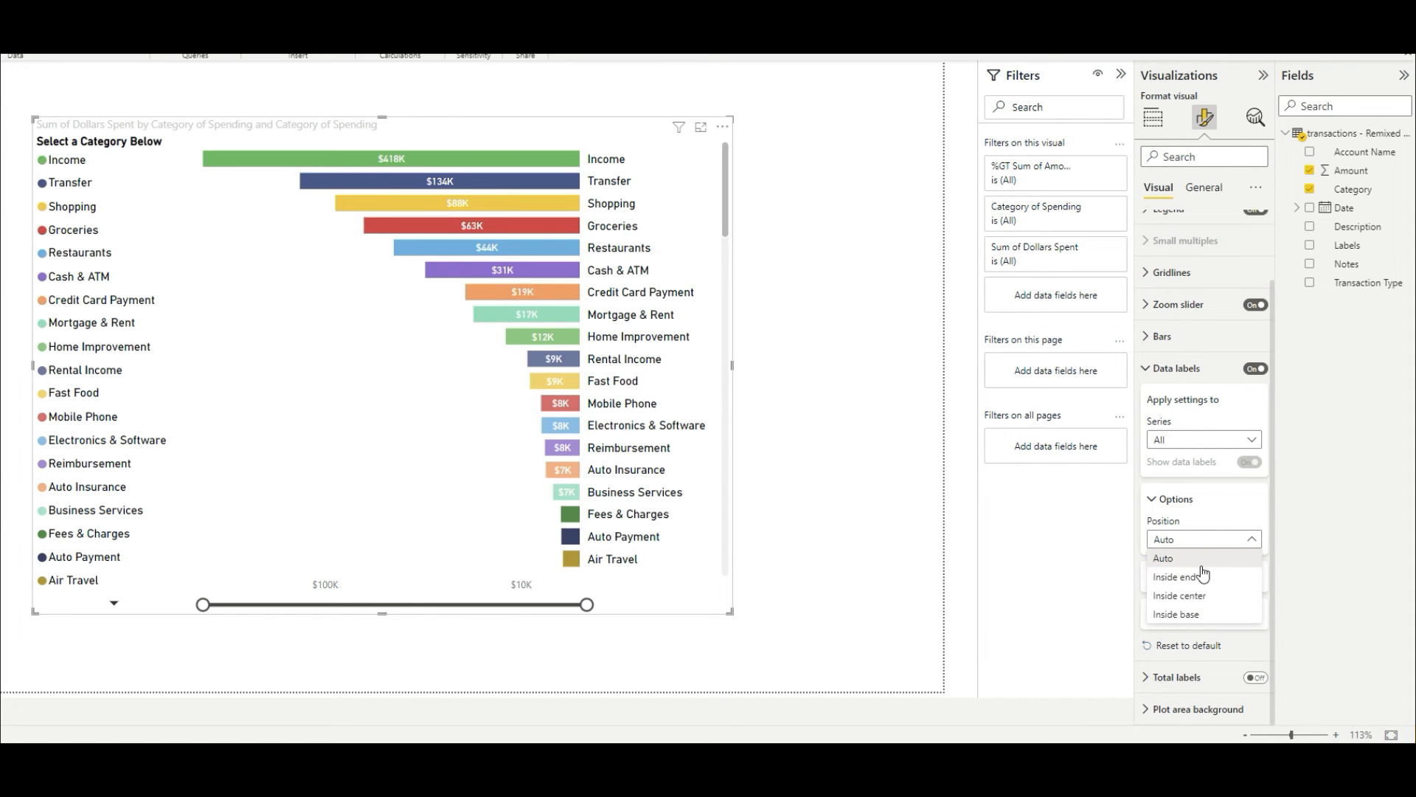
pyautogui.click(1228, 555)
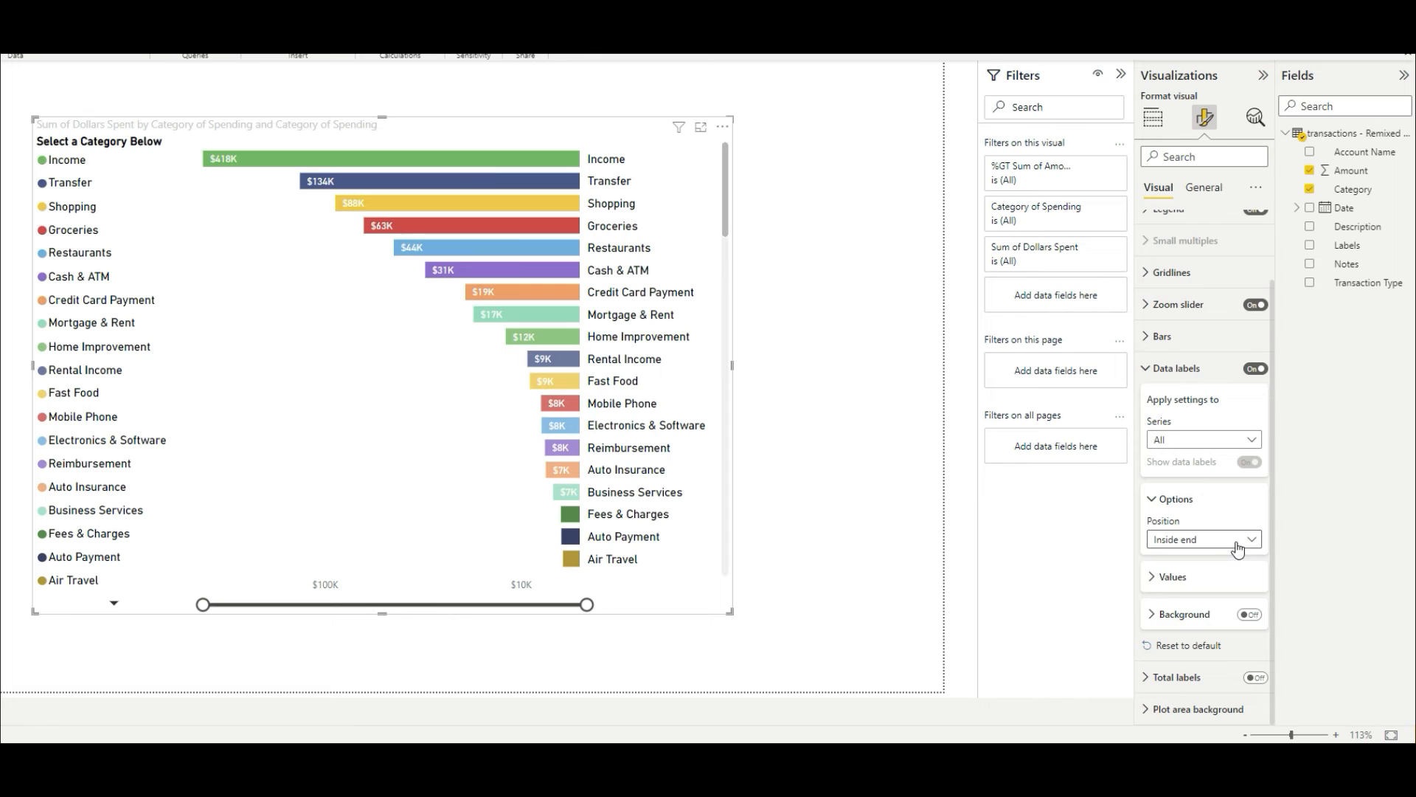
pyautogui.click(1235, 542)
pyautogui.click(1216, 596)
pyautogui.click(1236, 544)
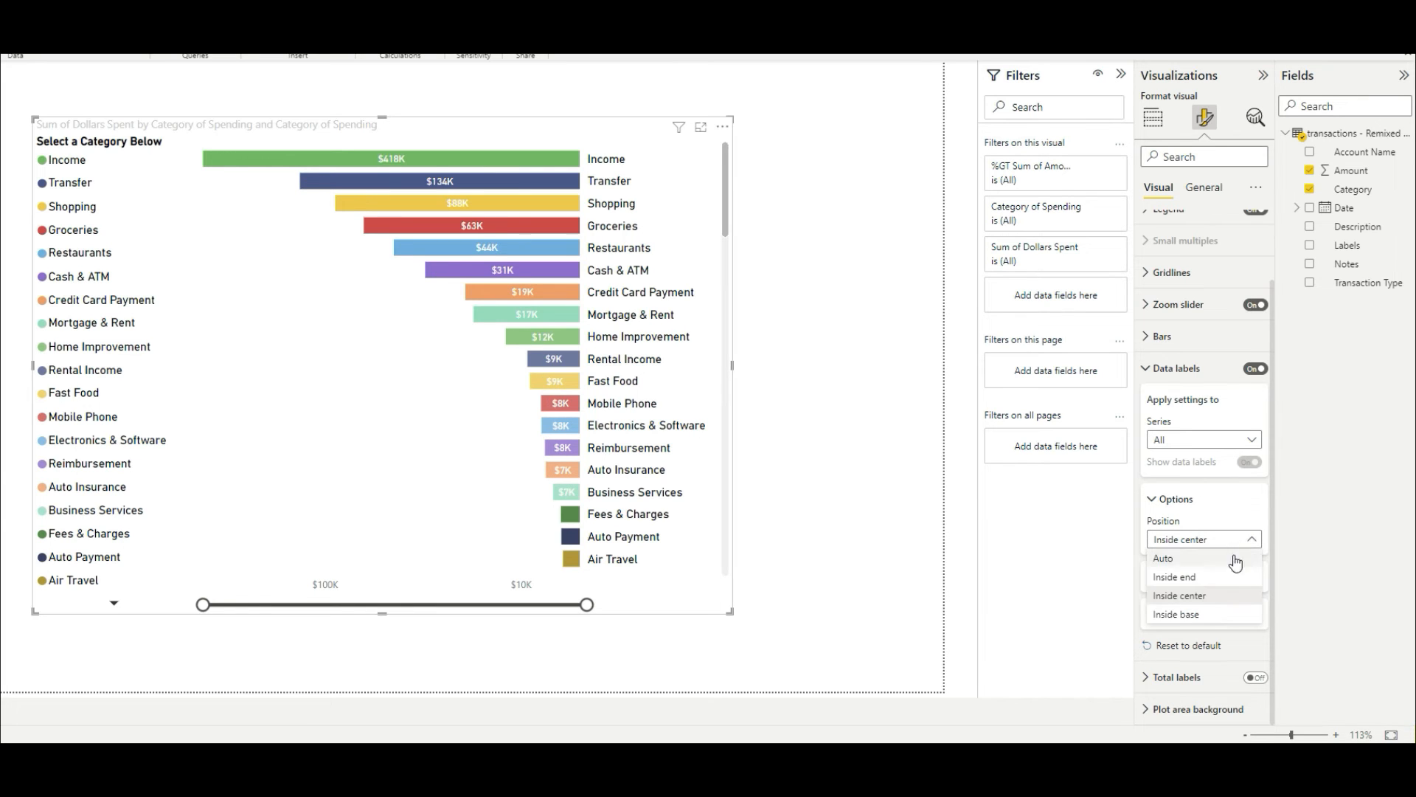
pyautogui.click(1221, 622)
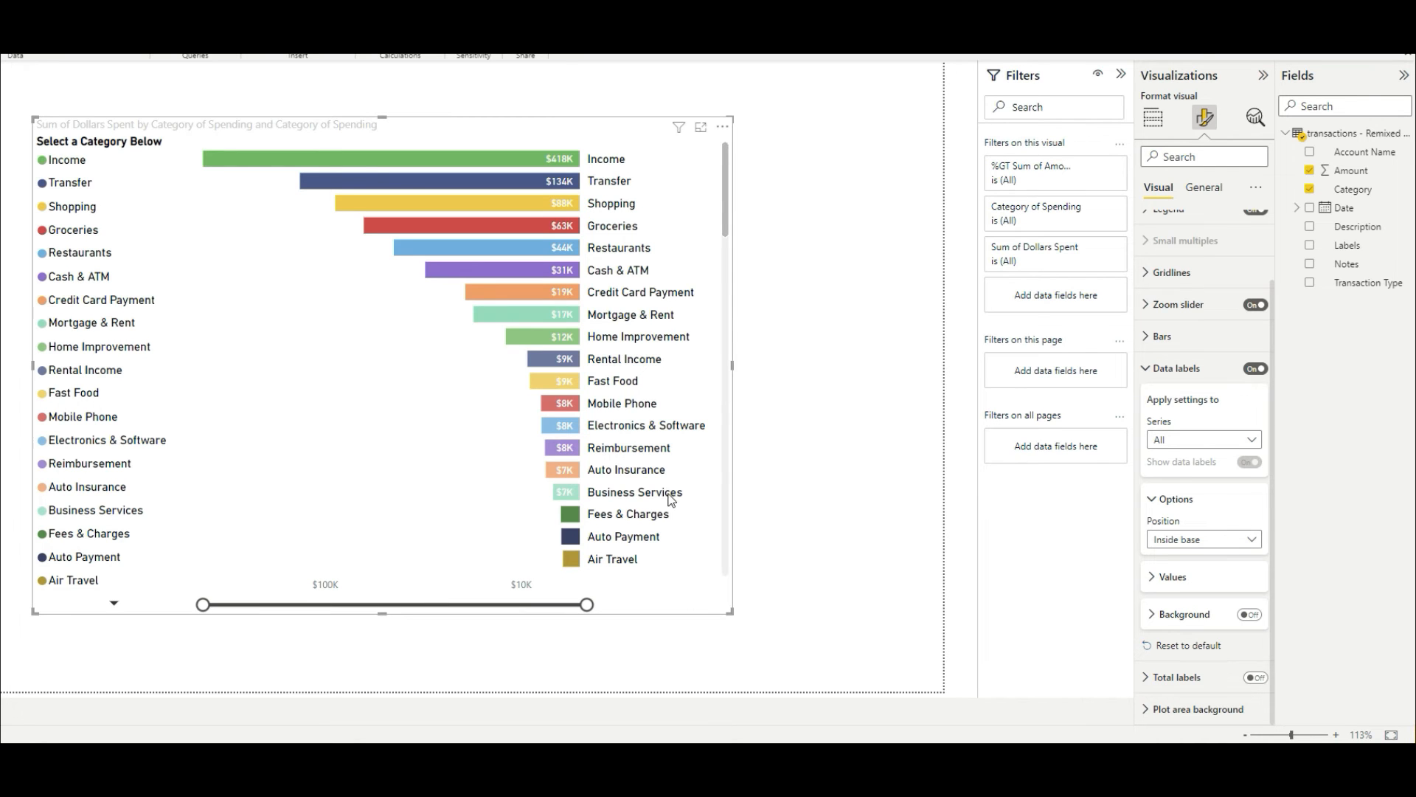
# - Compare the Inside base and Inside end label positions while narrowing and widening the zoom slider range
pyautogui.moveTo(203, 605); pyautogui.dragTo(578, 604)
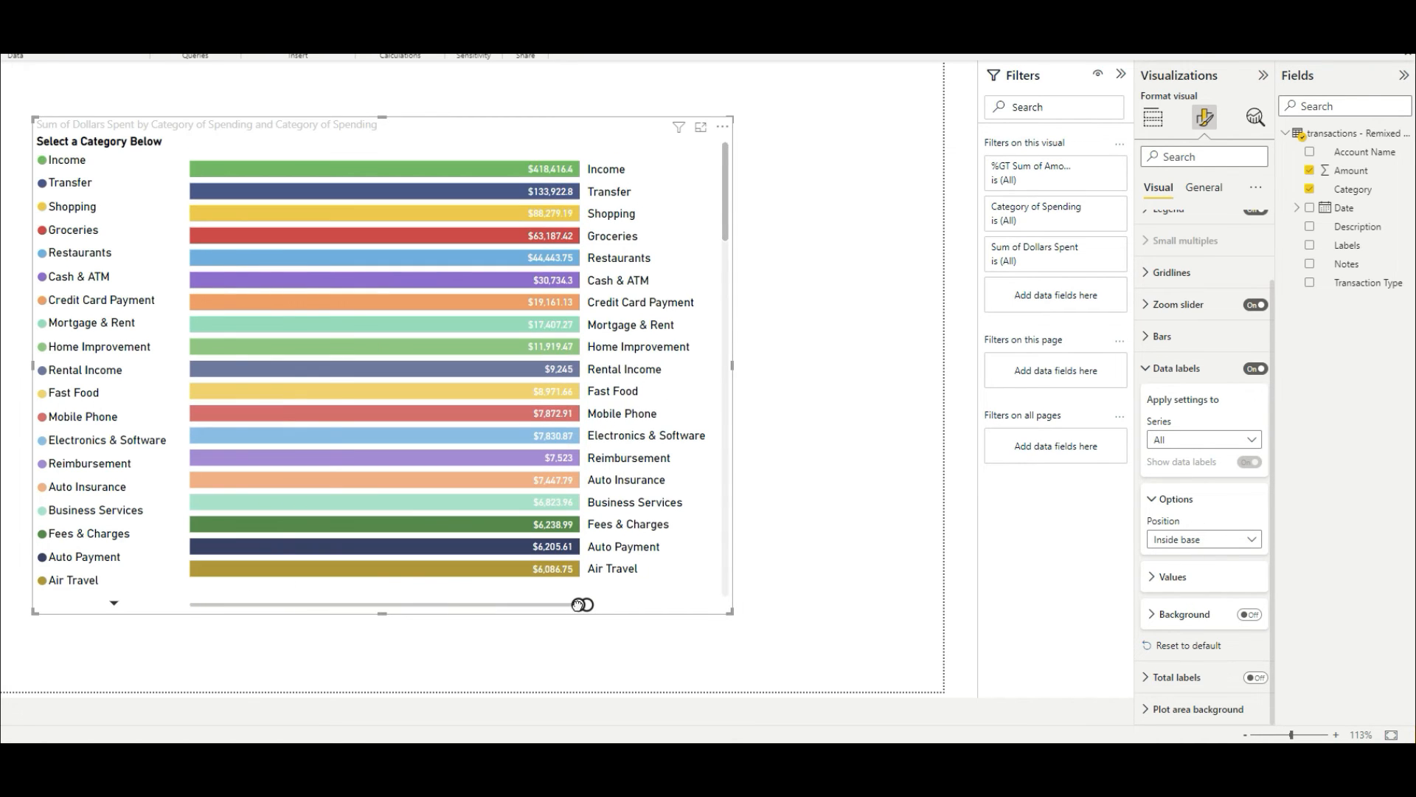
pyautogui.moveTo(578, 604); pyautogui.dragTo(353, 605)
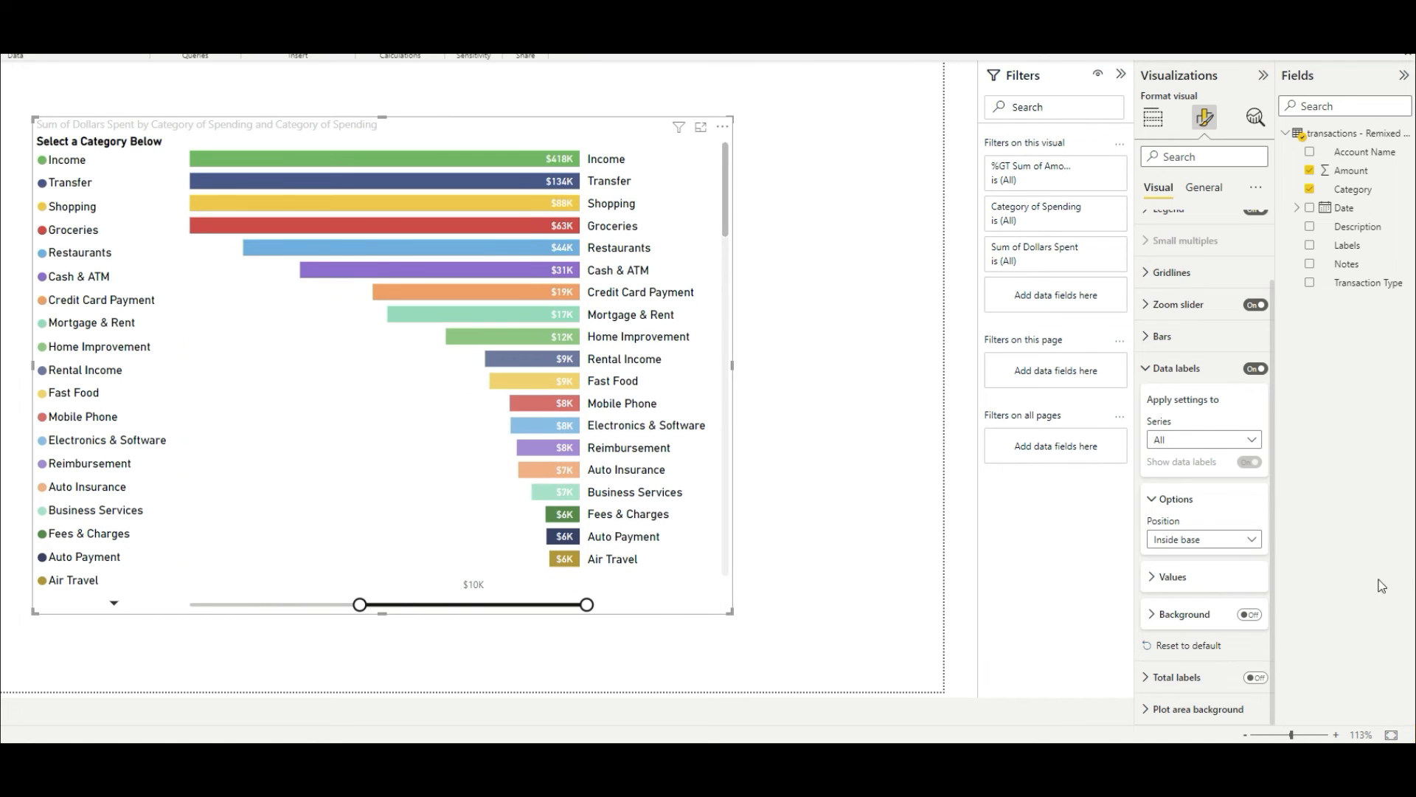
pyautogui.click(1214, 540)
pyautogui.click(1193, 613)
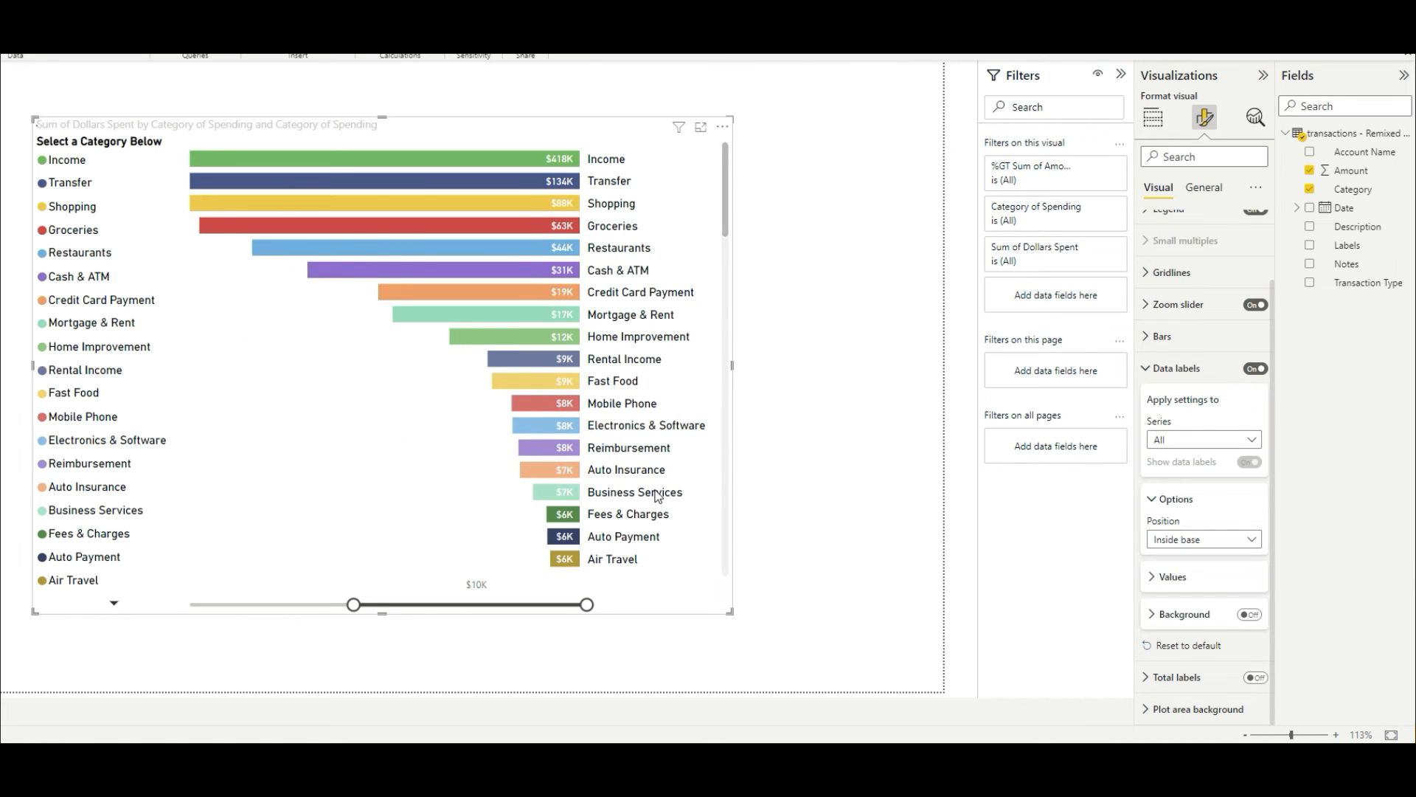
pyautogui.moveTo(354, 605); pyautogui.dragTo(436, 607)
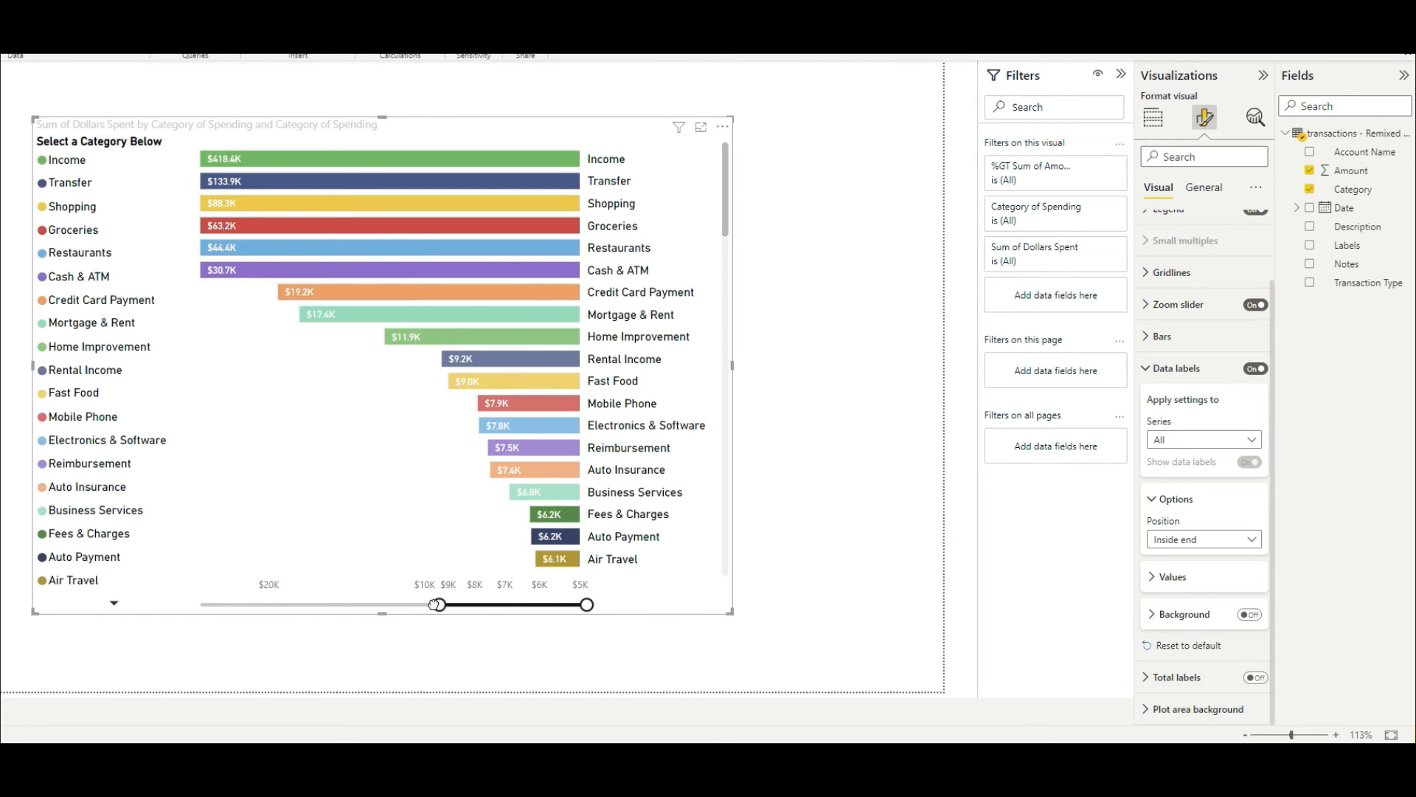
# - Try the Inside center data label position, and settle on Inside end
pyautogui.click(1209, 539)
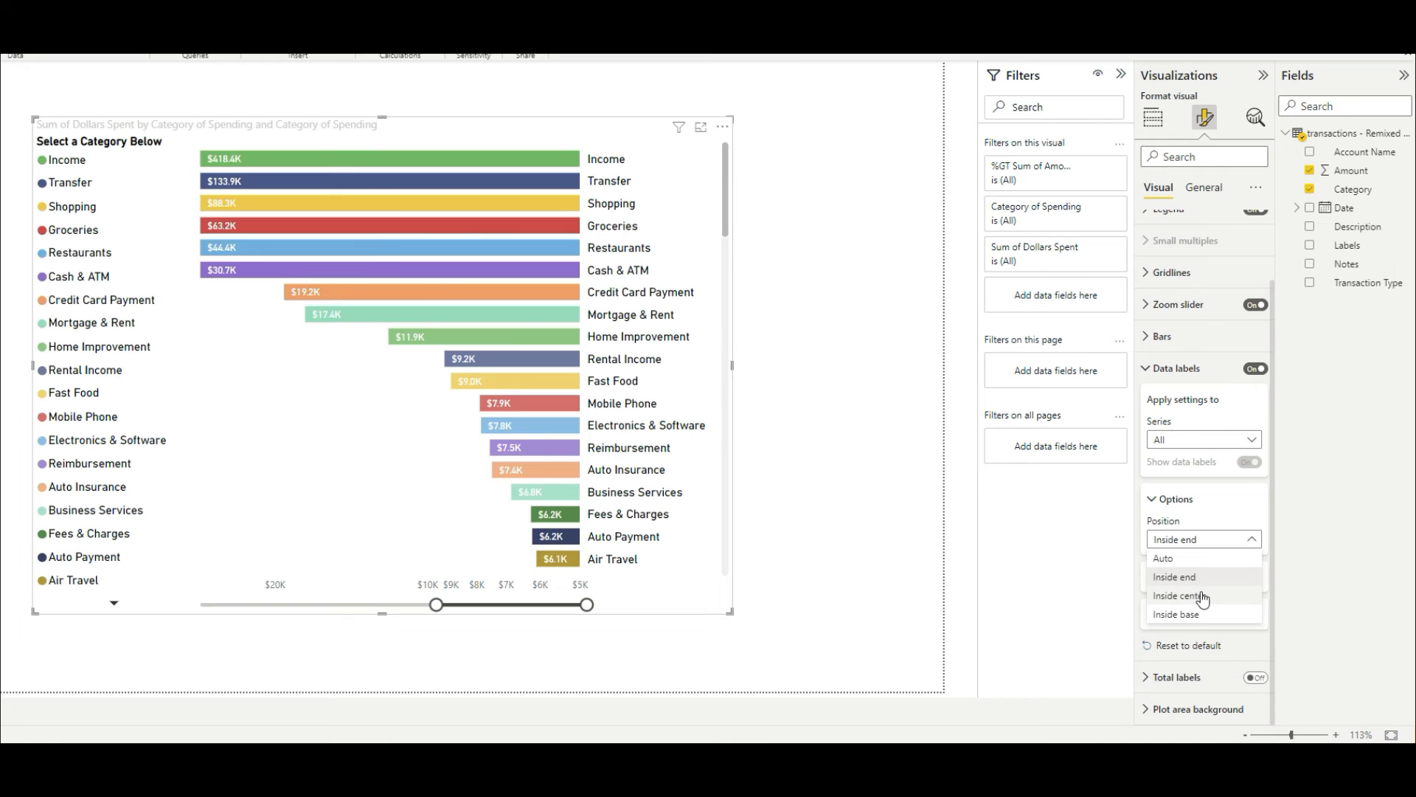
pyautogui.click(1201, 596)
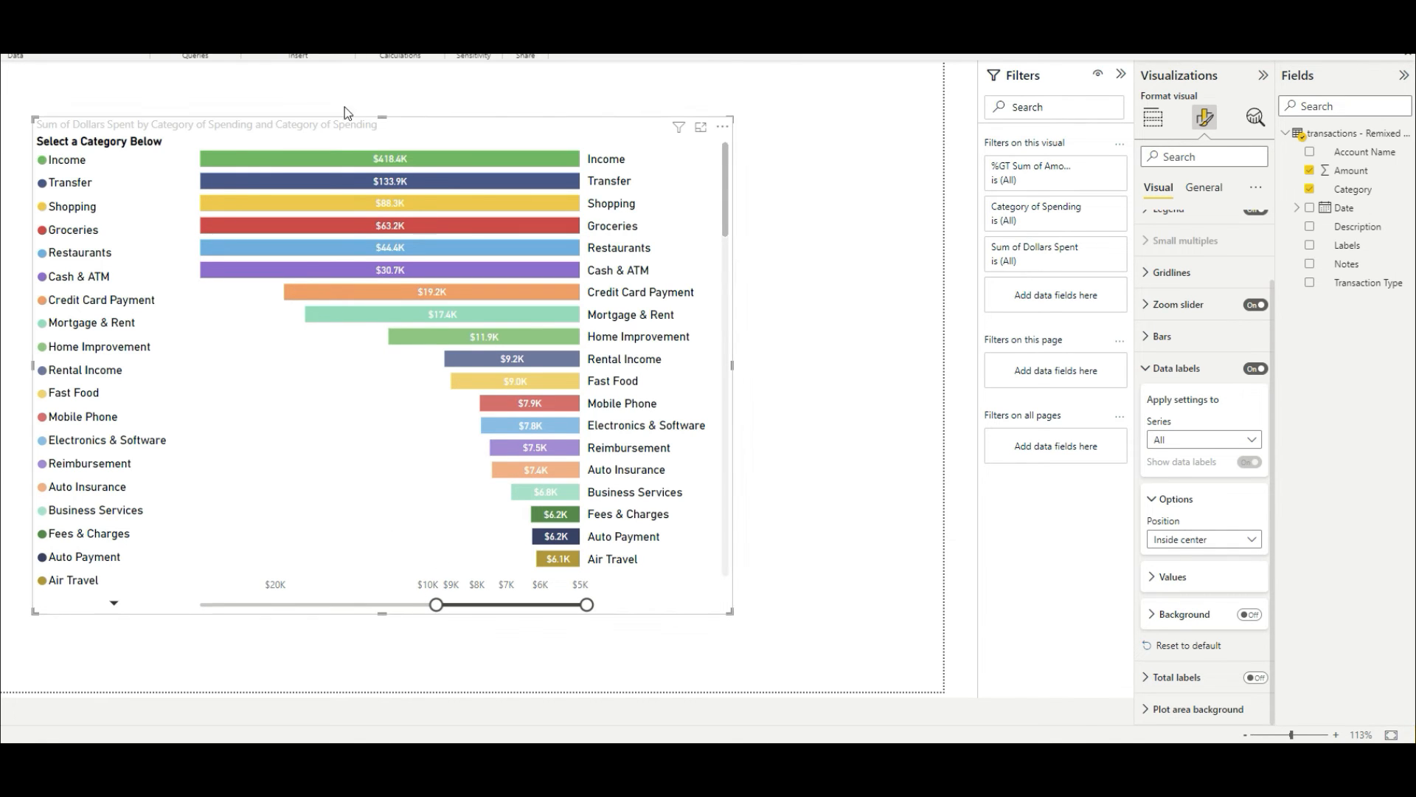
pyautogui.click(1202, 544)
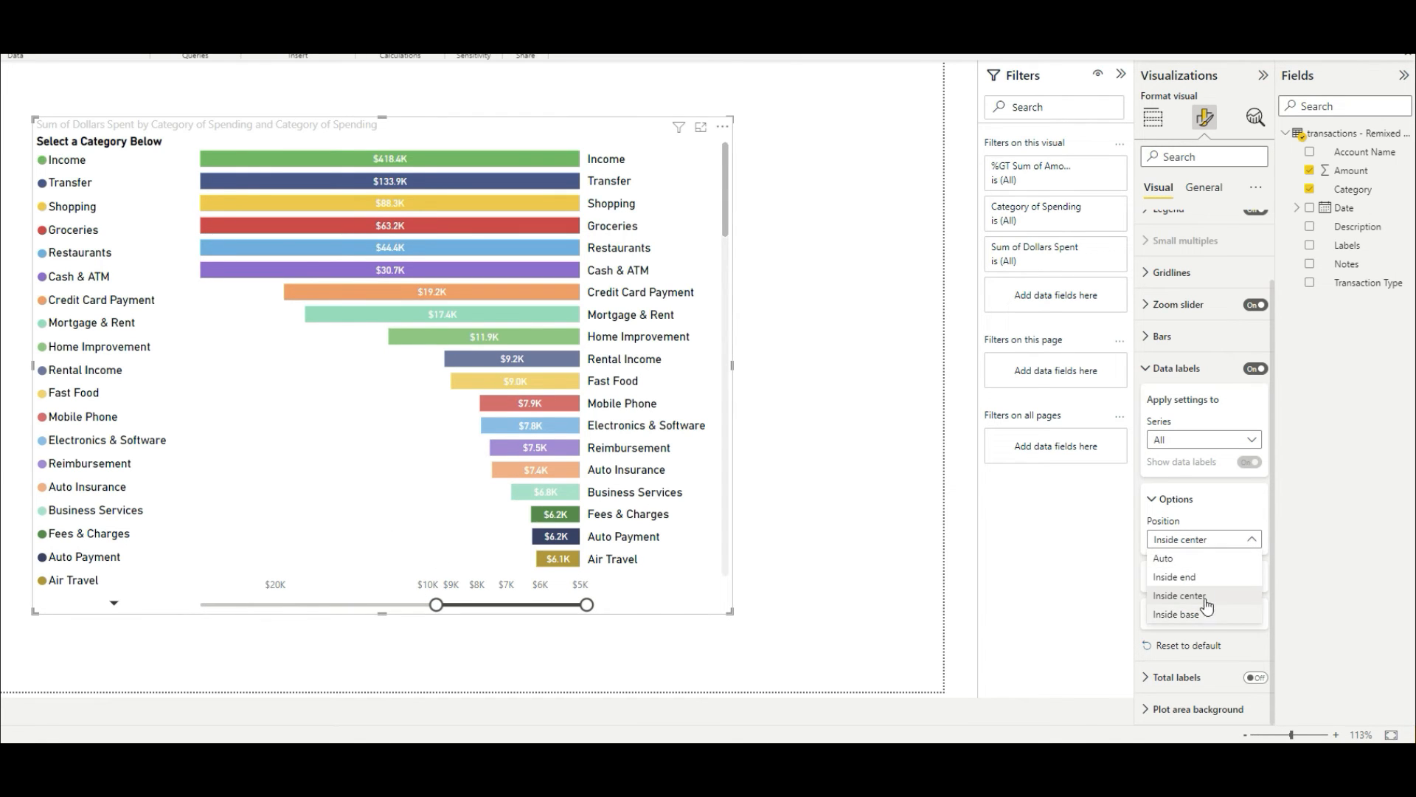
pyautogui.click(1215, 615)
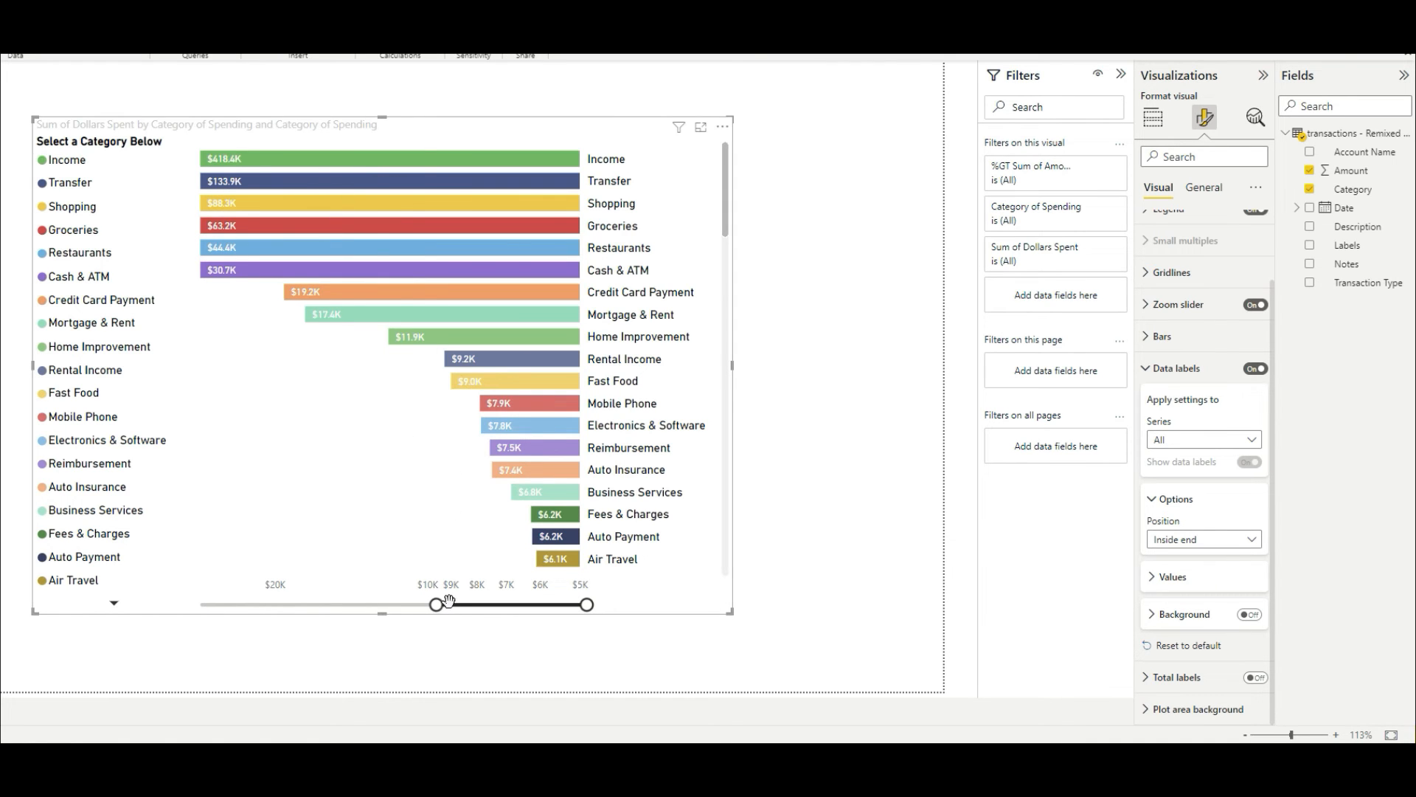
# - Restore the zoom slider to its full range, and narrow it to the low end around $5K to $6K
pyautogui.moveTo(436, 604); pyautogui.dragTo(194, 610)
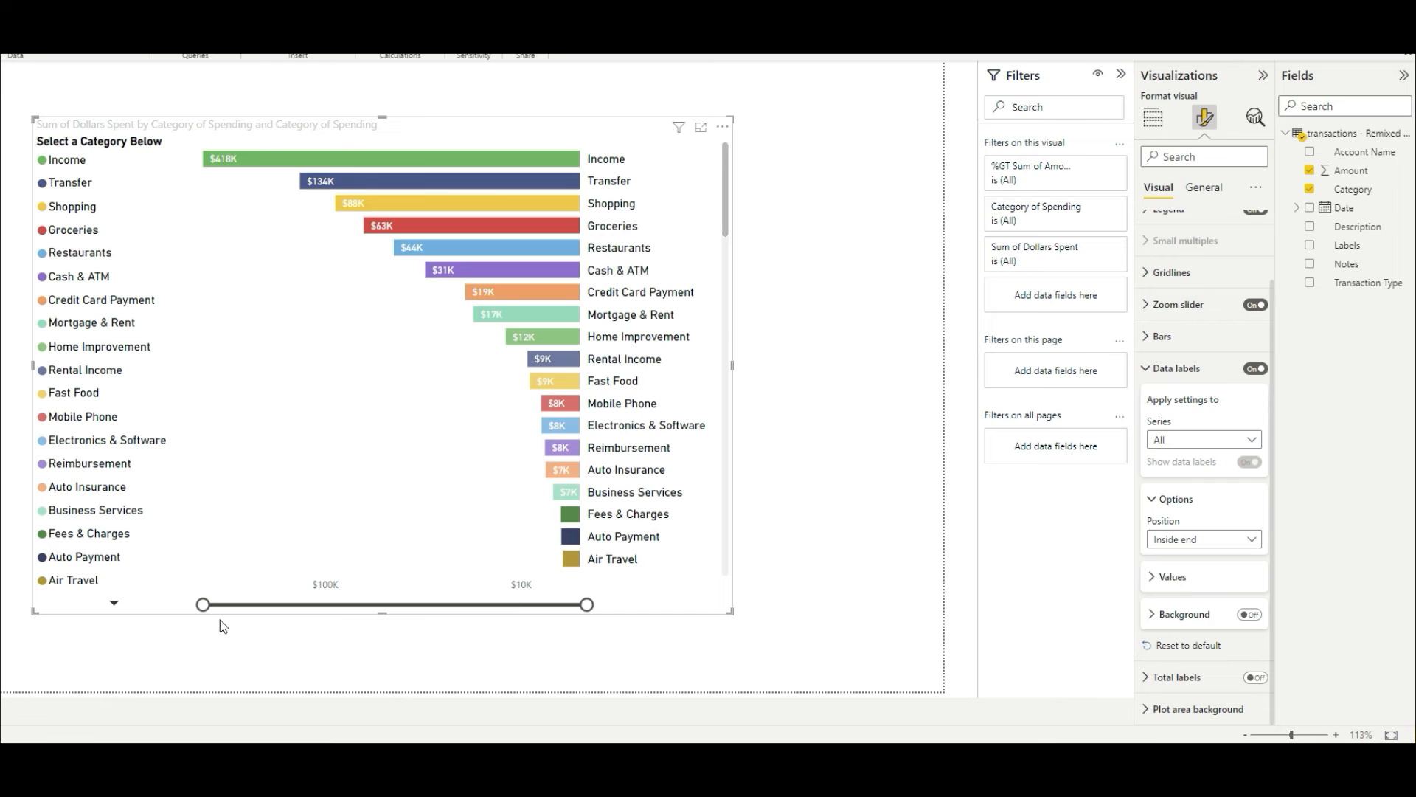
pyautogui.moveTo(211, 605); pyautogui.dragTo(546, 604)
pyautogui.moveTo(551, 604); pyautogui.dragTo(561, 604)
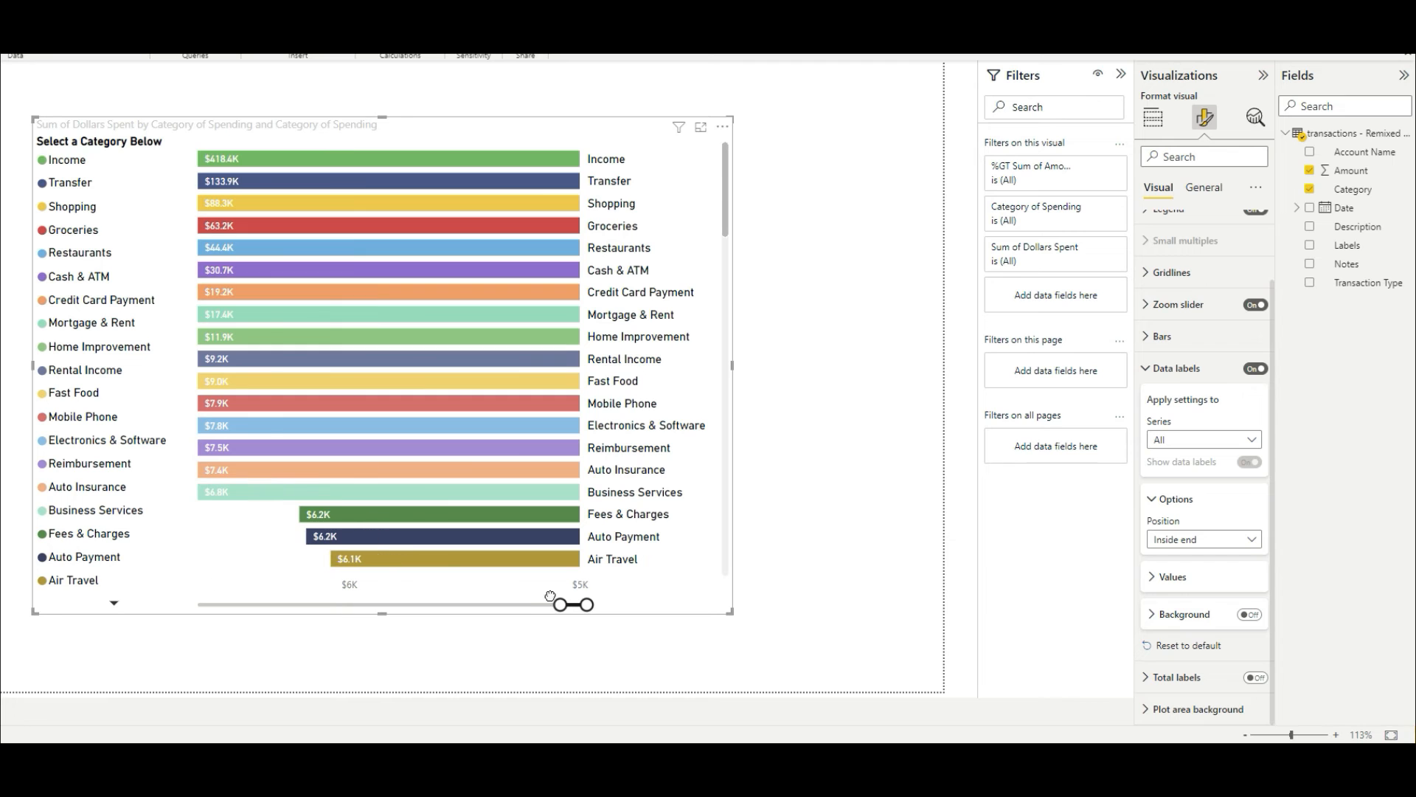
# - Try Millions as the data label display units, and settle on Thousands with 1 decimal place
pyautogui.click(1161, 577)
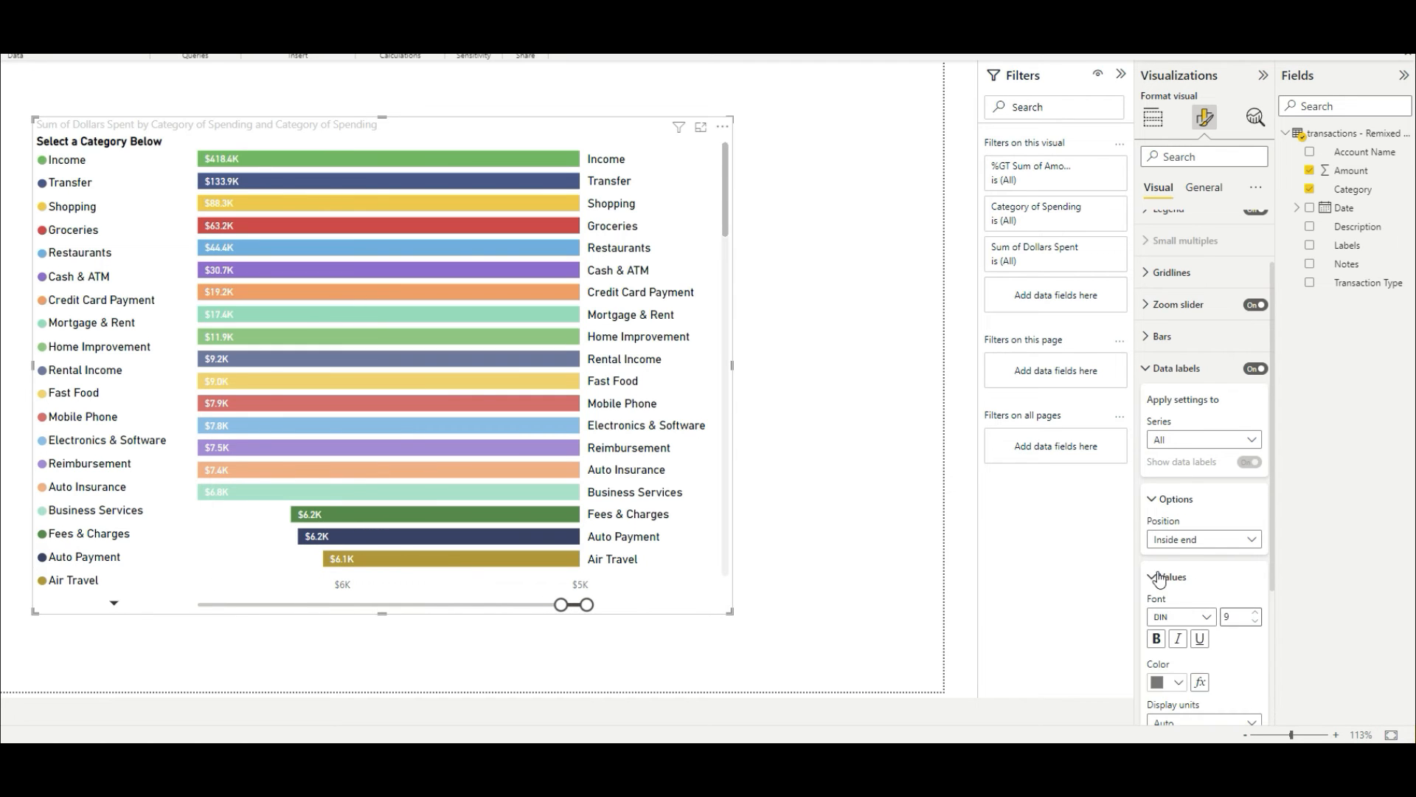
pyautogui.scroll(-2, 1170, 575)
pyautogui.click(1246, 570)
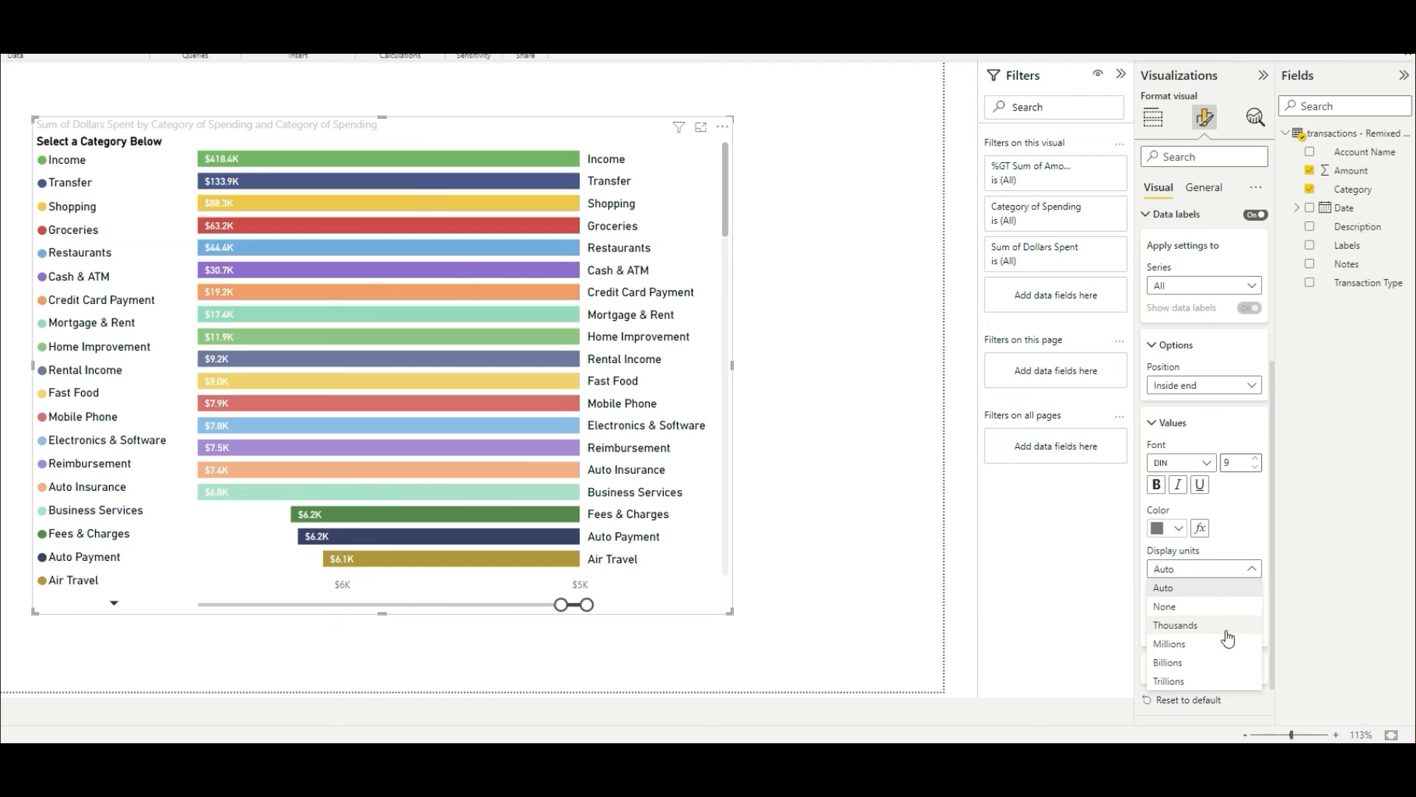
pyautogui.click(1207, 649)
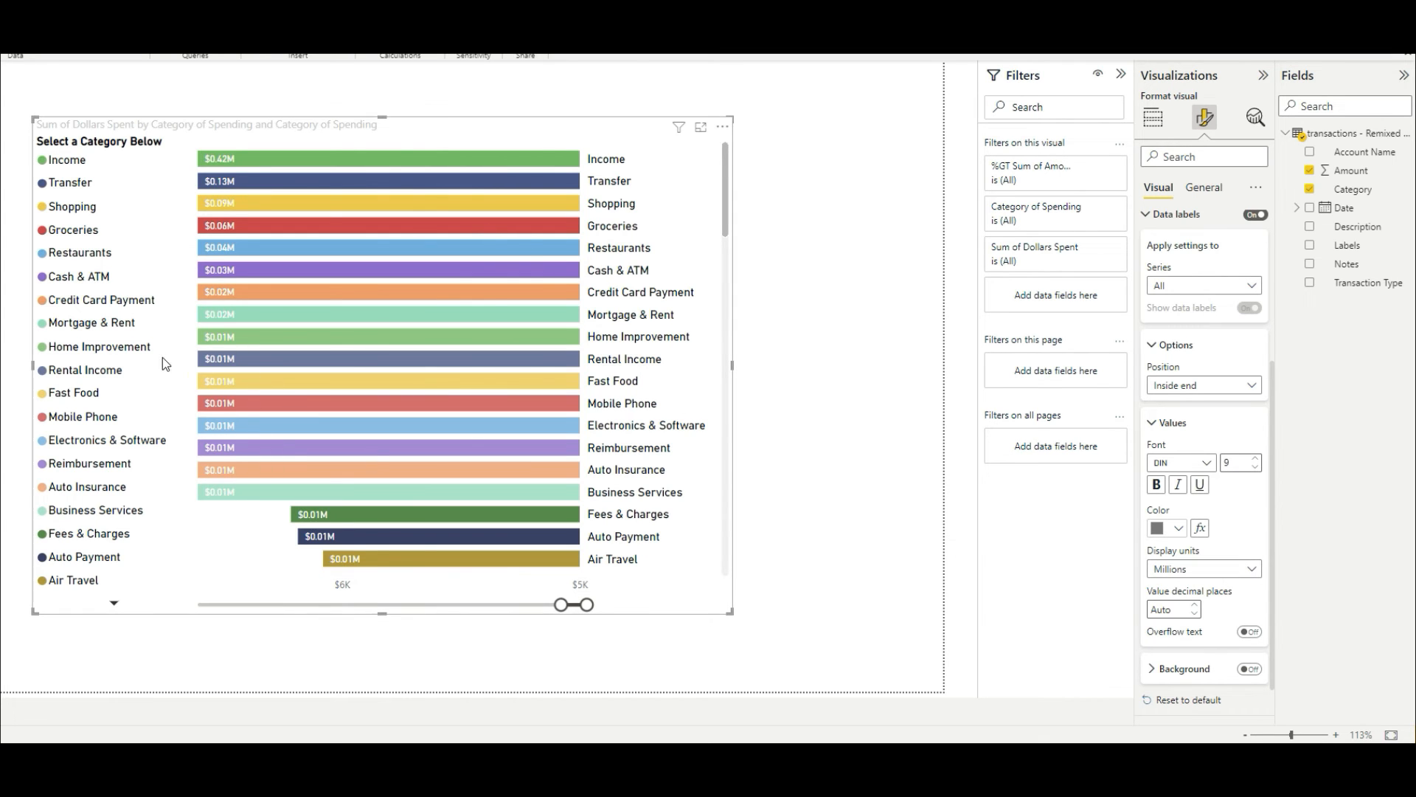
pyautogui.moveTo(209, 363)
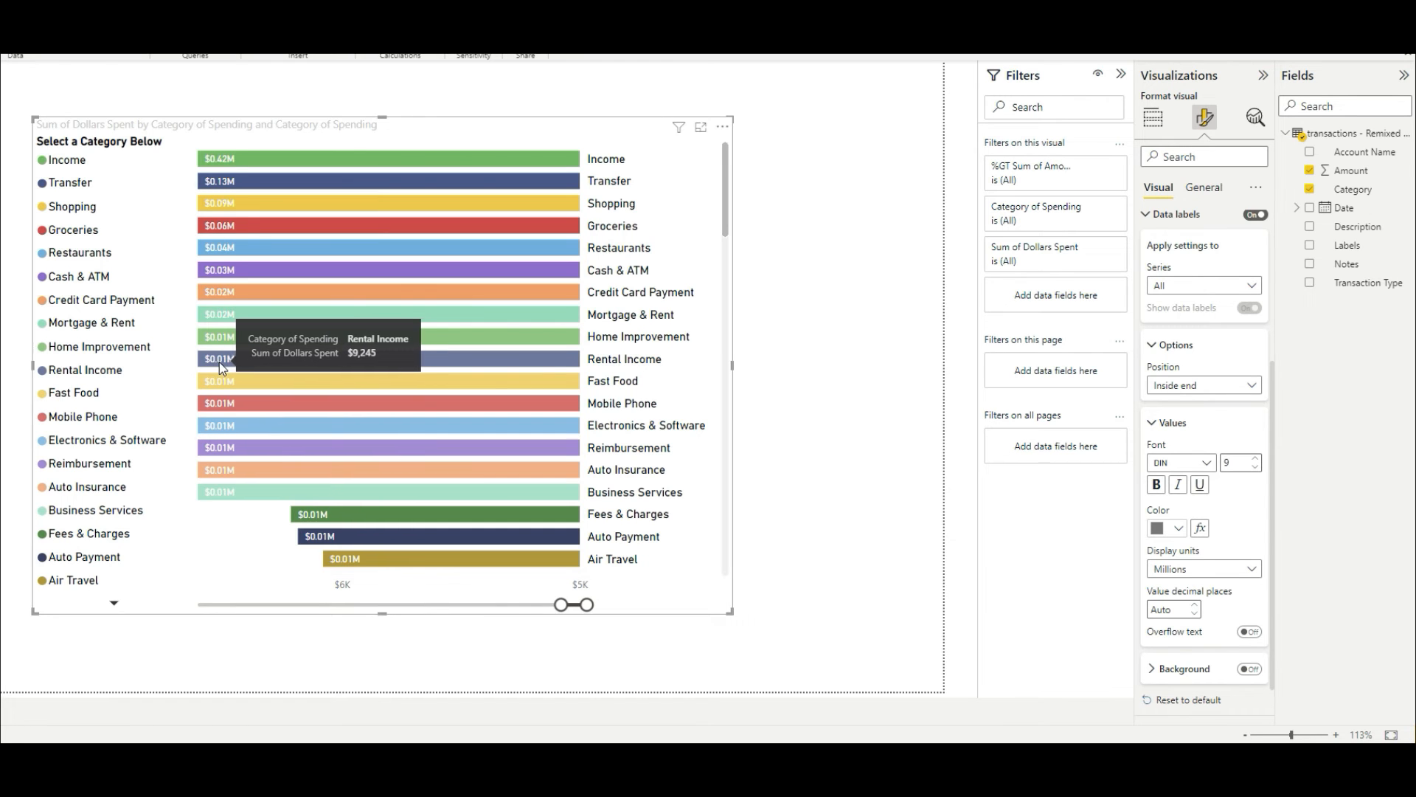
pyautogui.click(1211, 568)
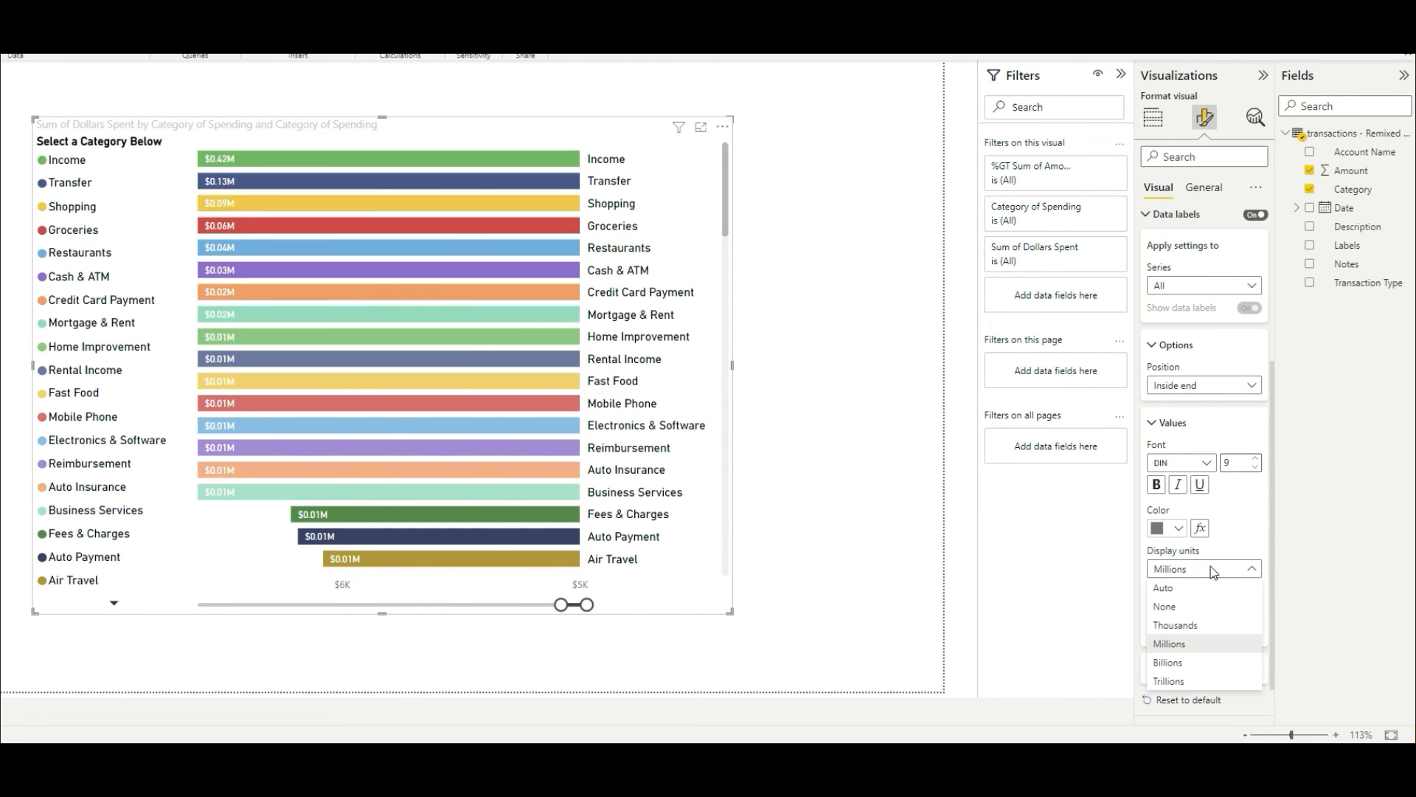
pyautogui.click(1205, 627)
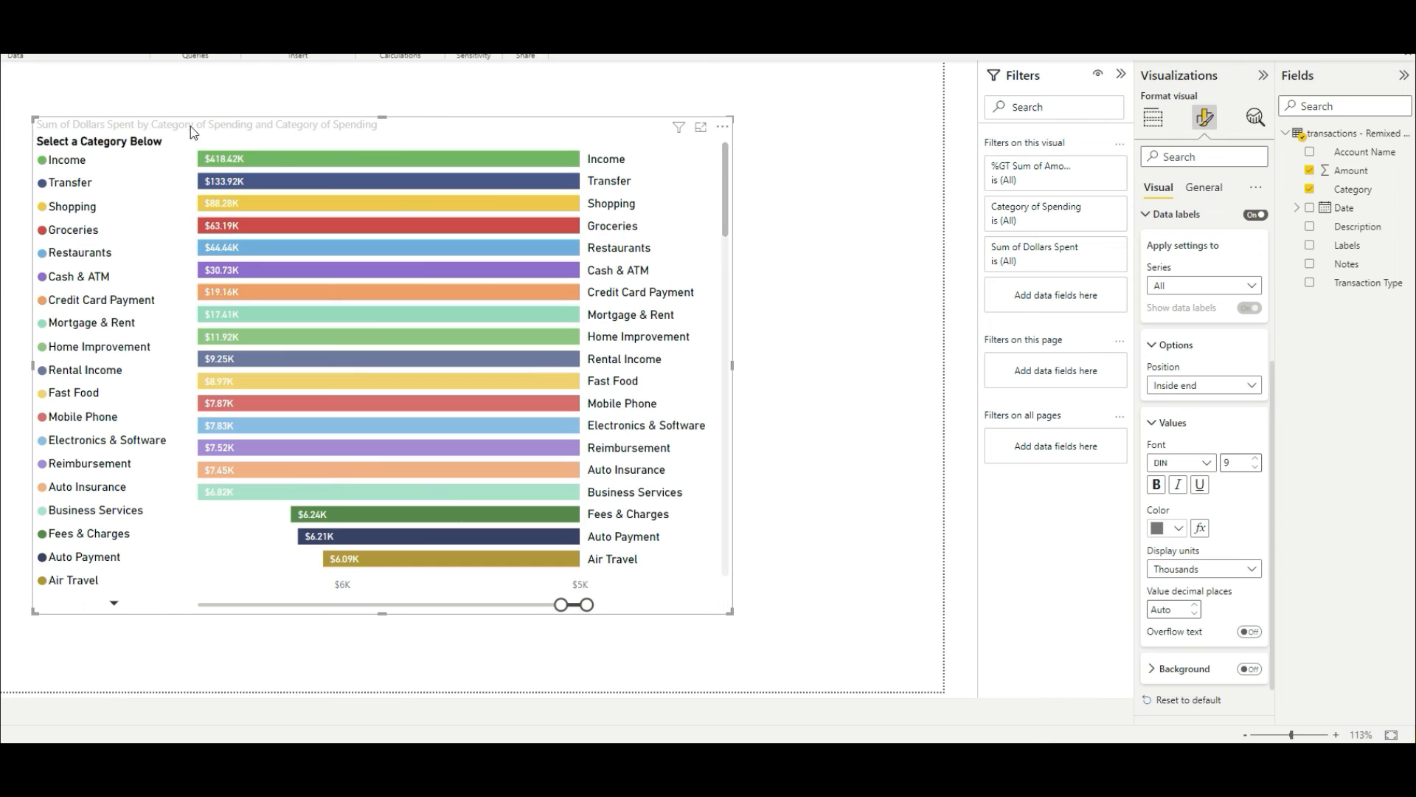
pyautogui.click(1195, 605)
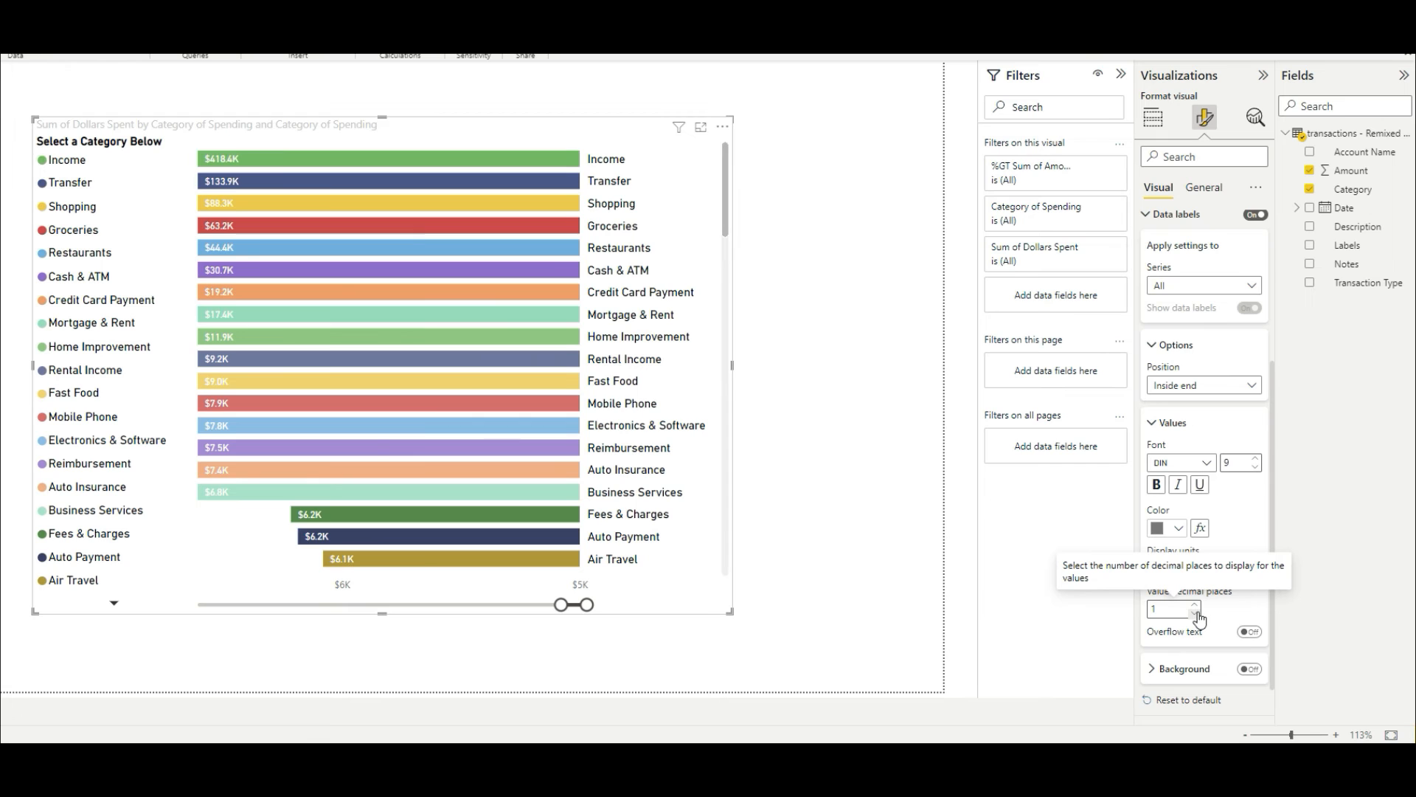
# - Toggle the data labels' overflow text on and off, and shrink the chart to test narrower bars
pyautogui.click(1250, 633)
pyautogui.click(1250, 633)
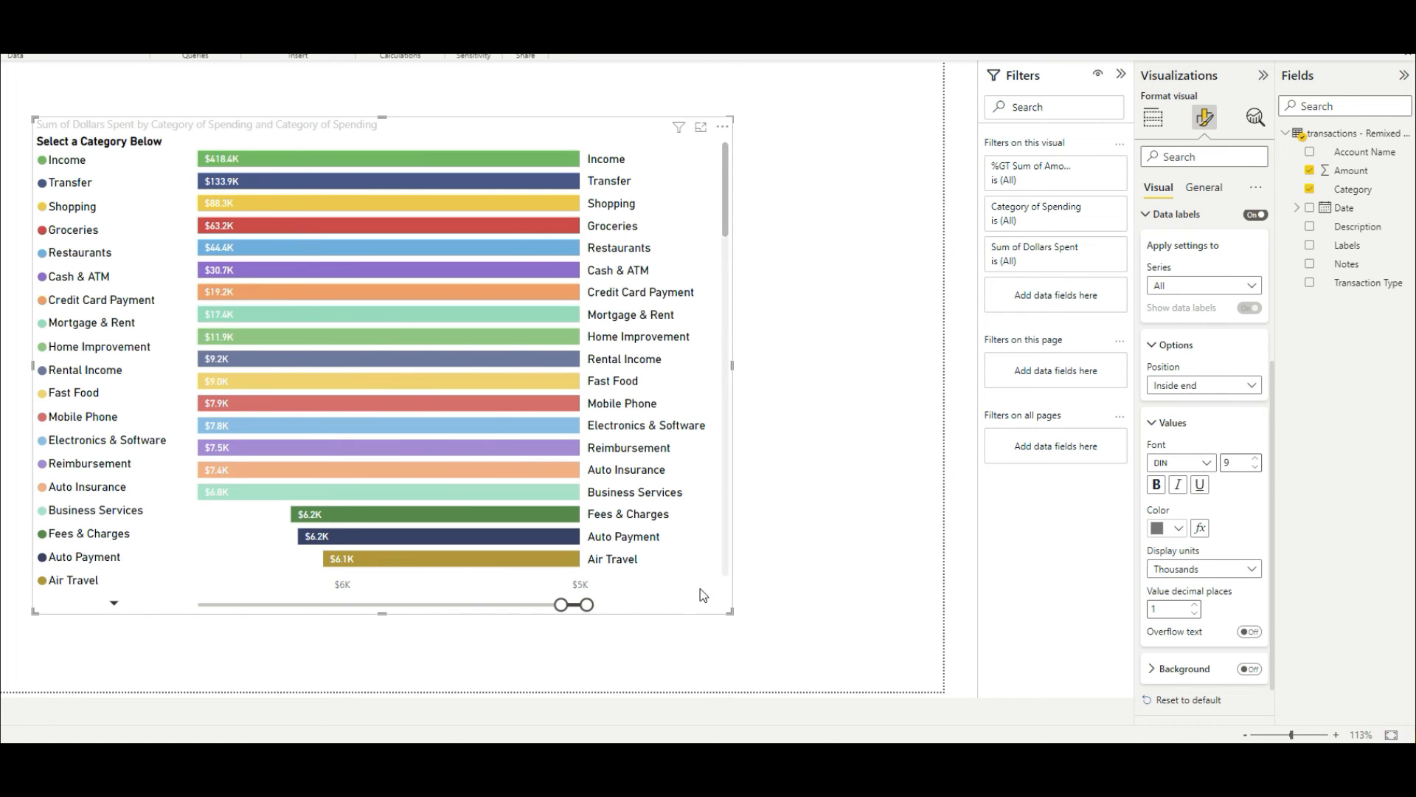
pyautogui.moveTo(730, 612); pyautogui.dragTo(724, 612)
pyautogui.moveTo(564, 513); pyautogui.dragTo(445, 592)
pyautogui.hotkey('ctrl', 'z')
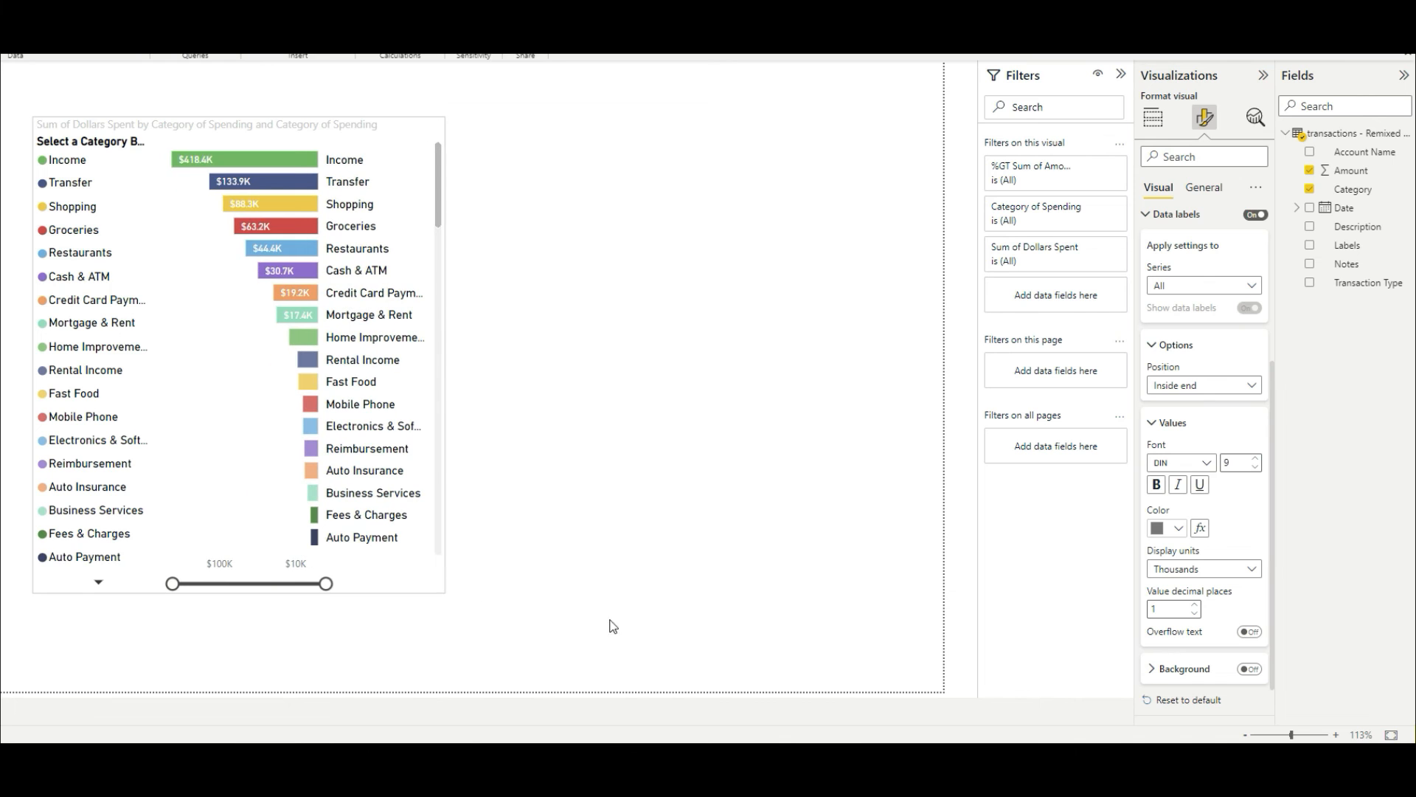
# - Compare overflow text on and off at a smaller chart size, leave it off, and enlarge the chart until the full category names fit
pyautogui.click(1255, 632)
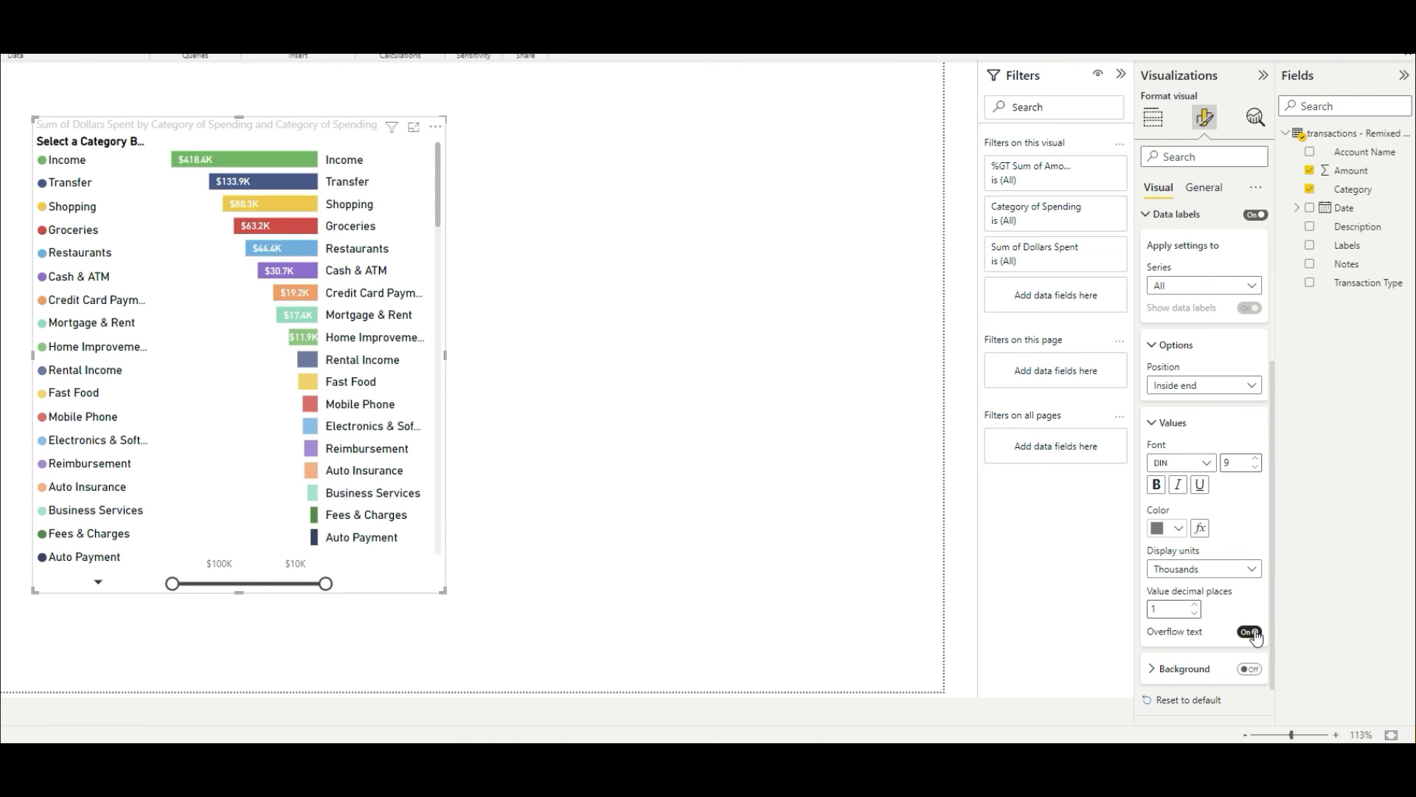
pyautogui.moveTo(441, 590); pyautogui.dragTo(329, 562)
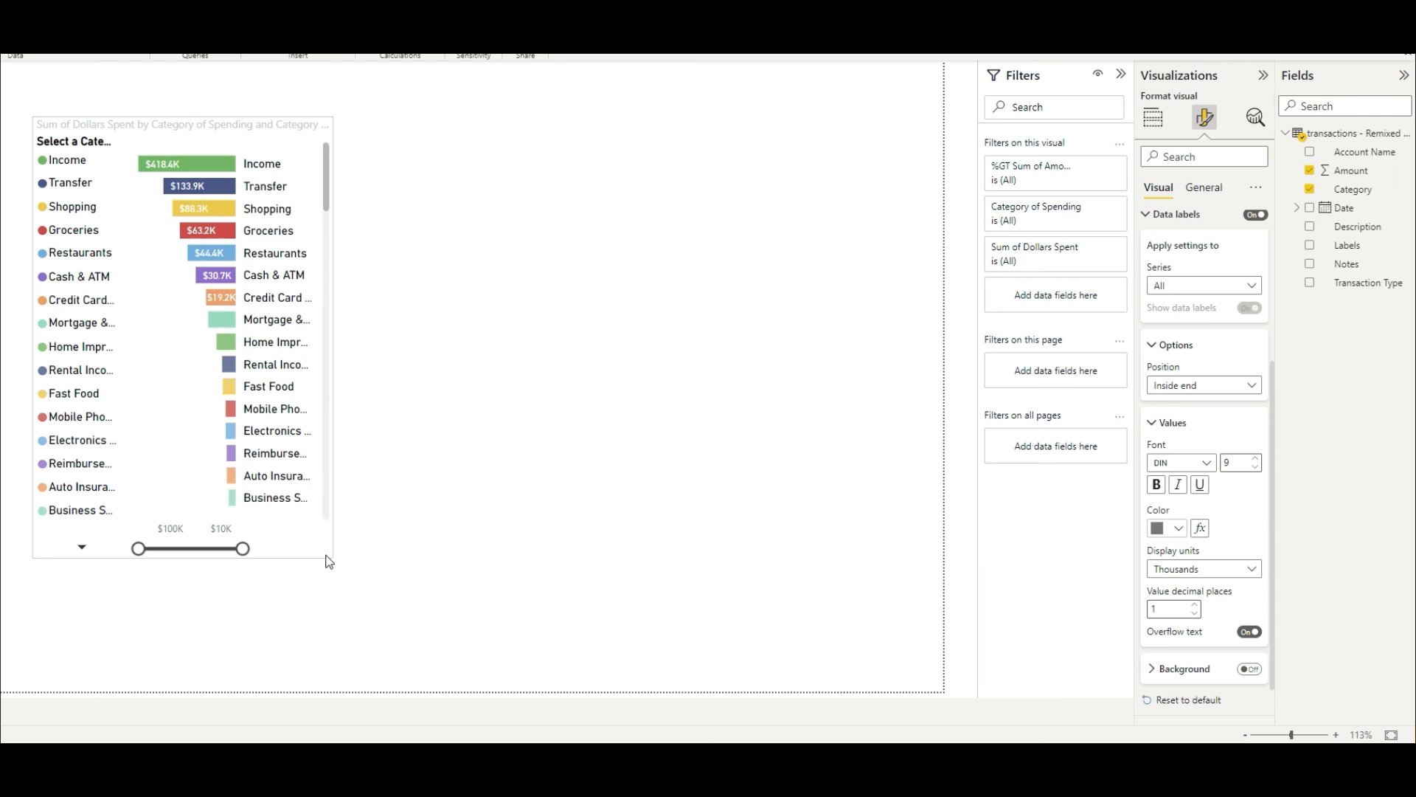
pyautogui.click(1250, 632)
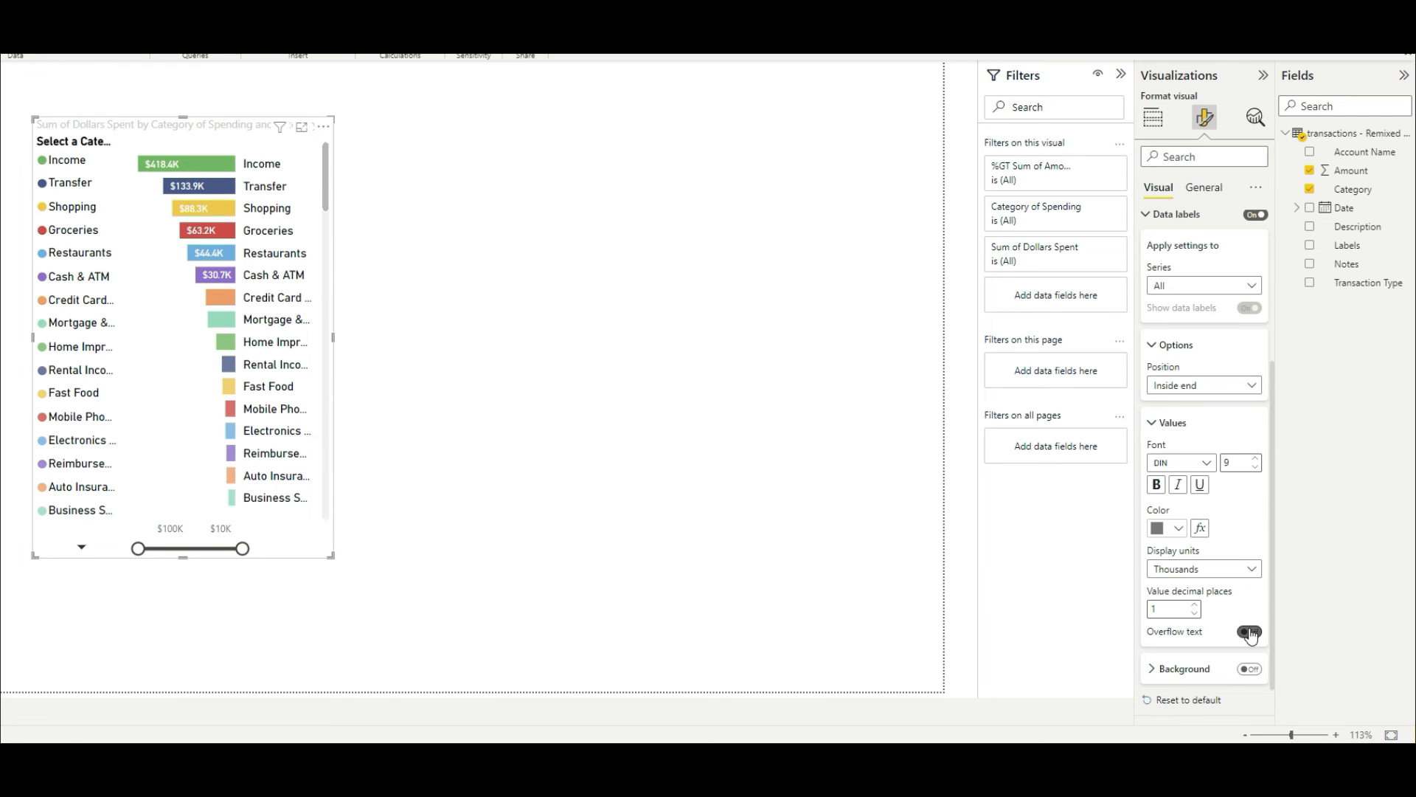
pyautogui.click(1250, 633)
pyautogui.moveTo(331, 555); pyautogui.dragTo(612, 571)
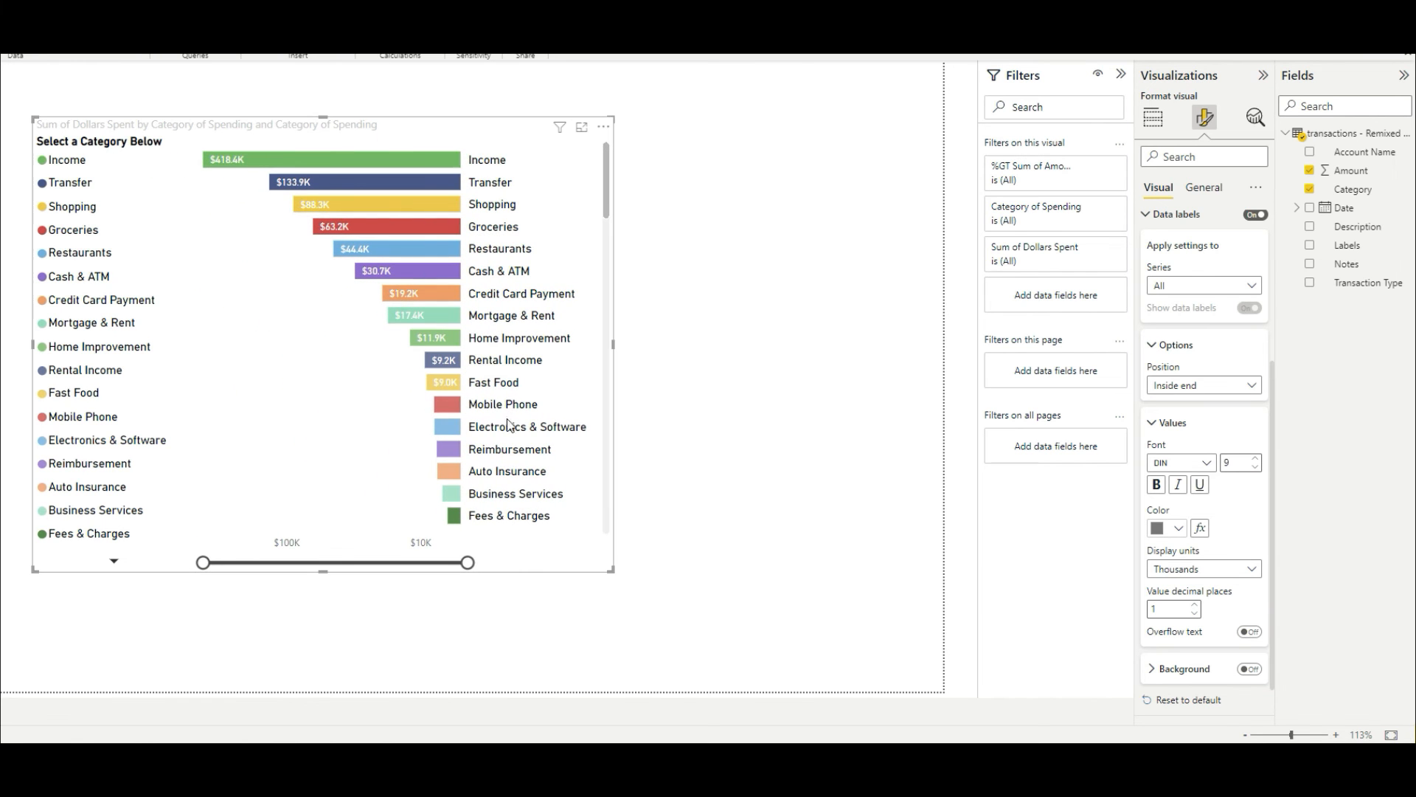
# - Give the data labels a black background with 82% transparency
pyautogui.click(1161, 670)
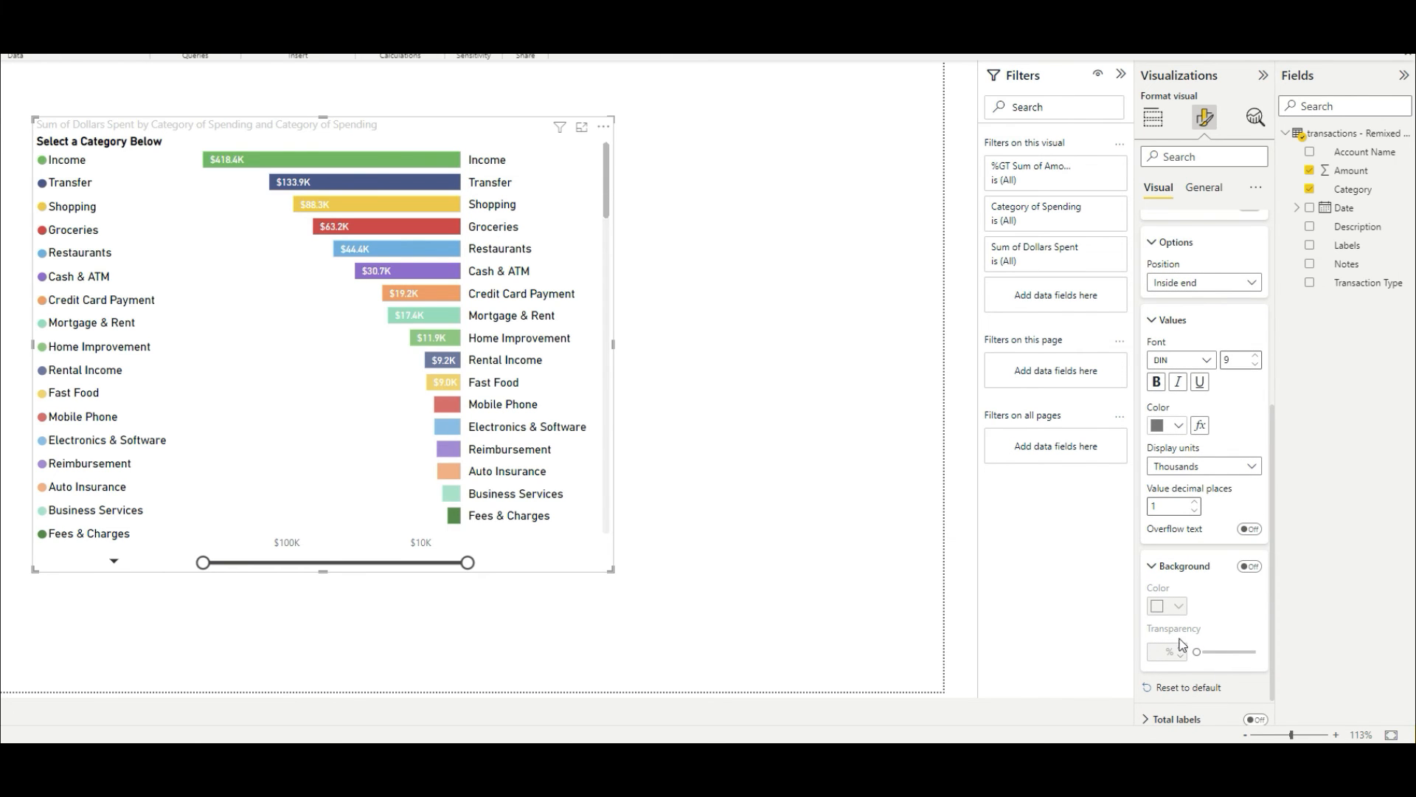
pyautogui.click(1251, 567)
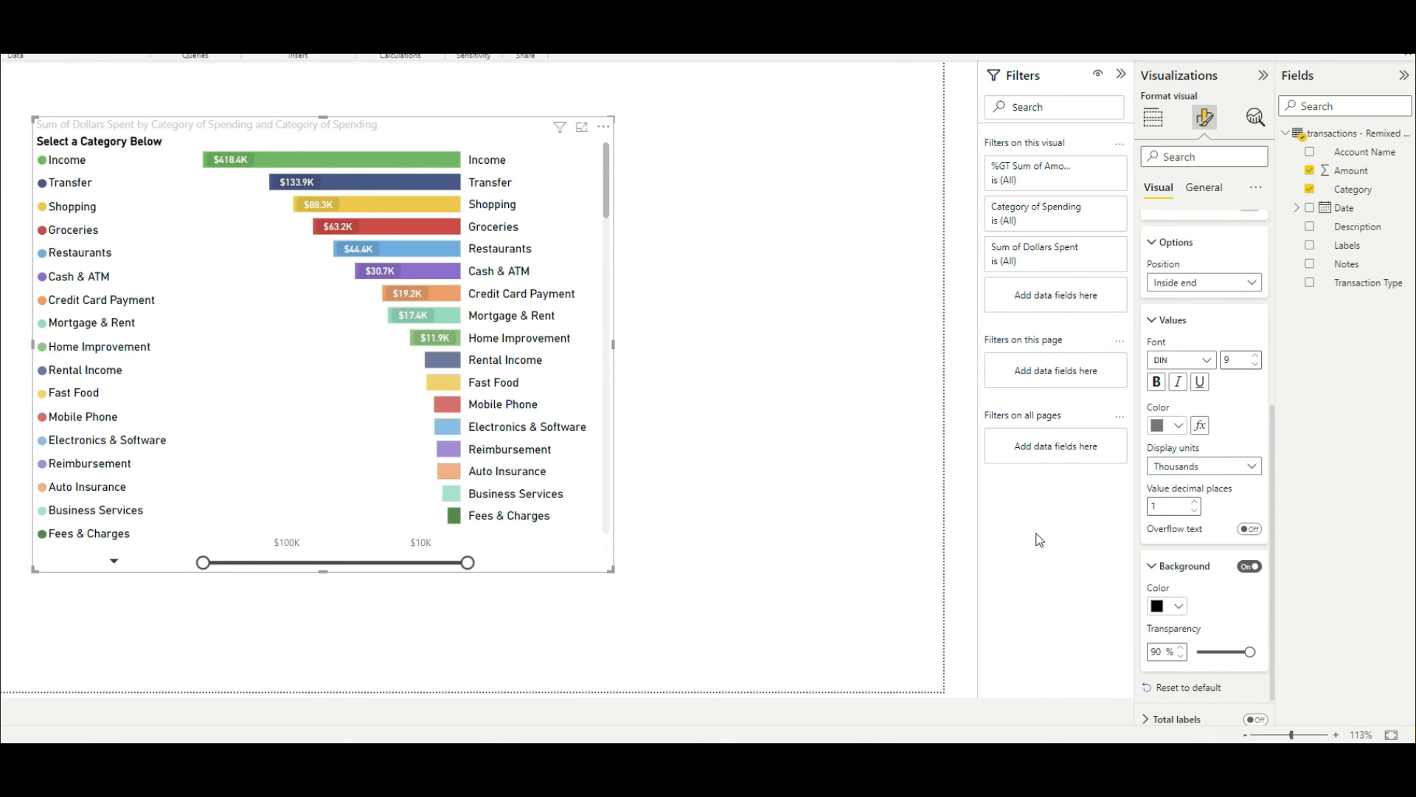
pyautogui.moveTo(1241, 653)
pyautogui.mouseDown()
pyautogui.moveTo(1216, 653)
pyautogui.moveTo(1245, 652)
pyautogui.mouseUp()
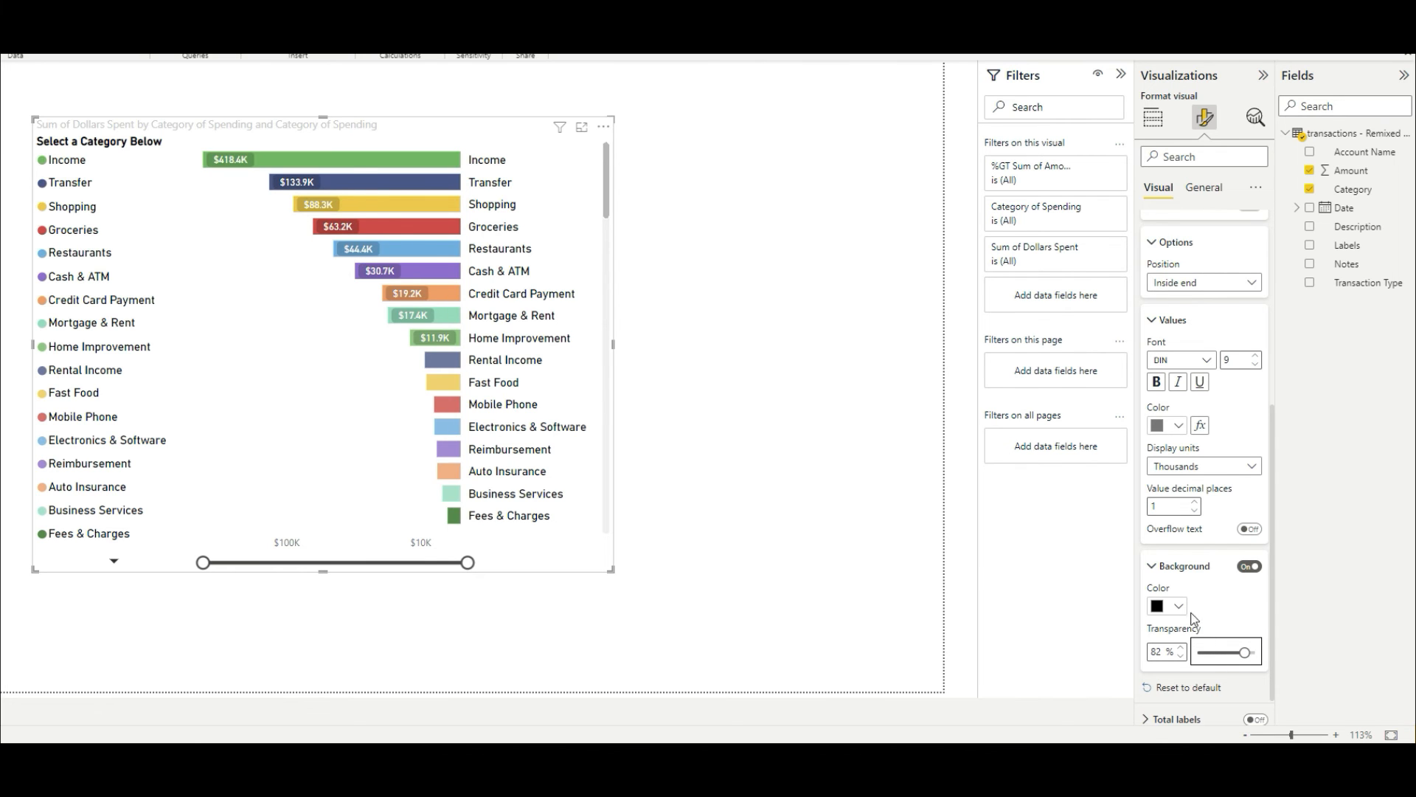
pyautogui.scroll(-1, 1198, 627)
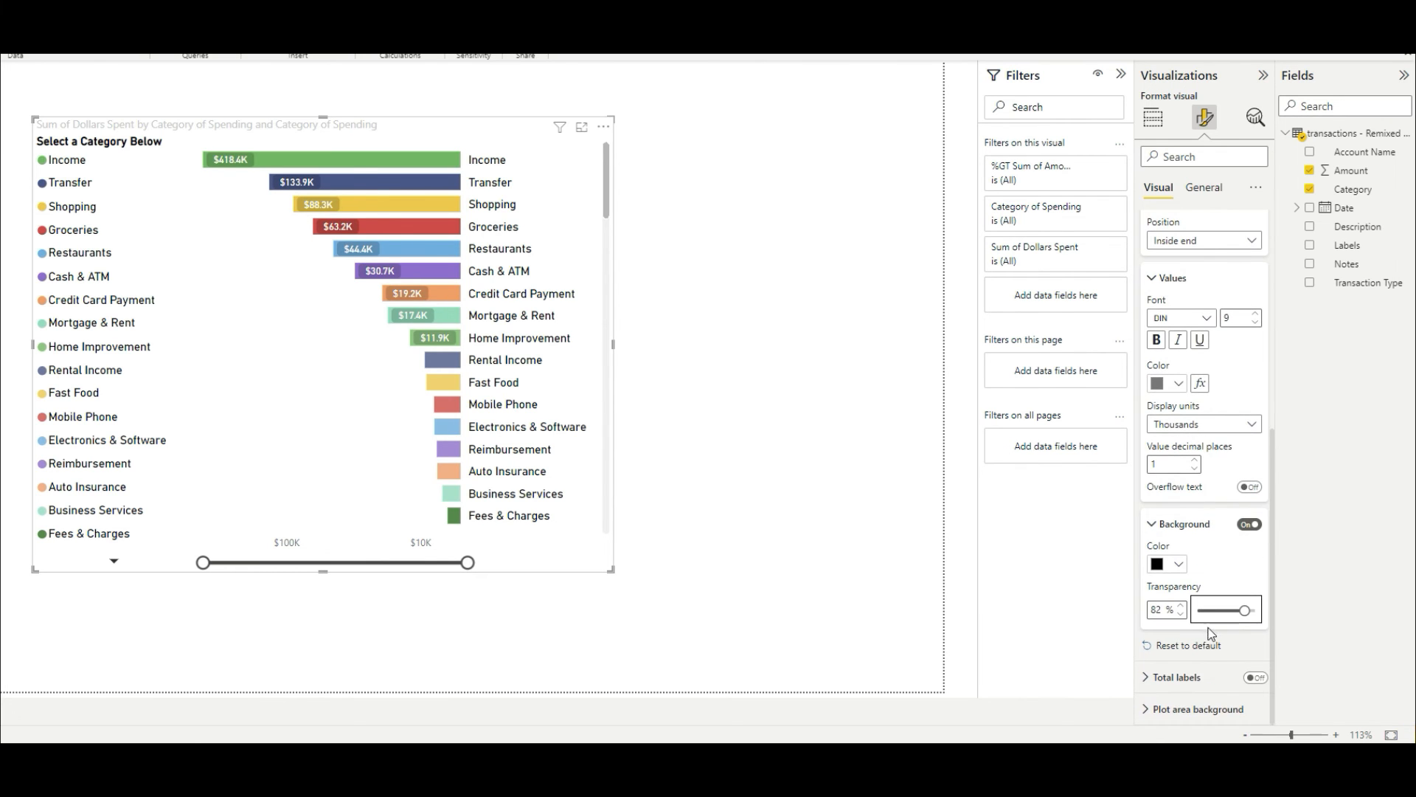
pyautogui.click(1152, 527)
# - Try total labels on the bars with the data labels switched off and on, and turn the total labels off again
pyautogui.click(1256, 677)
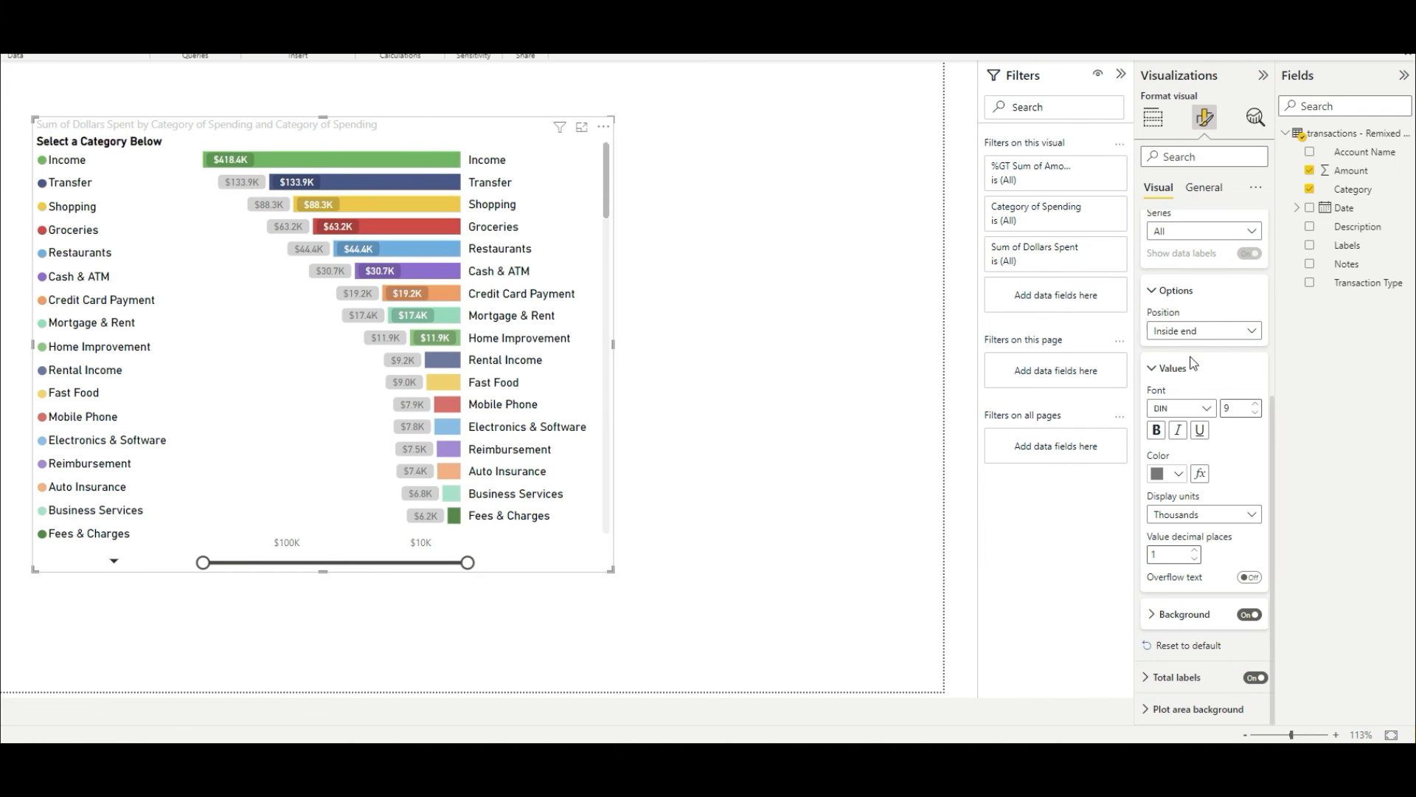
pyautogui.scroll(2, 1198, 354)
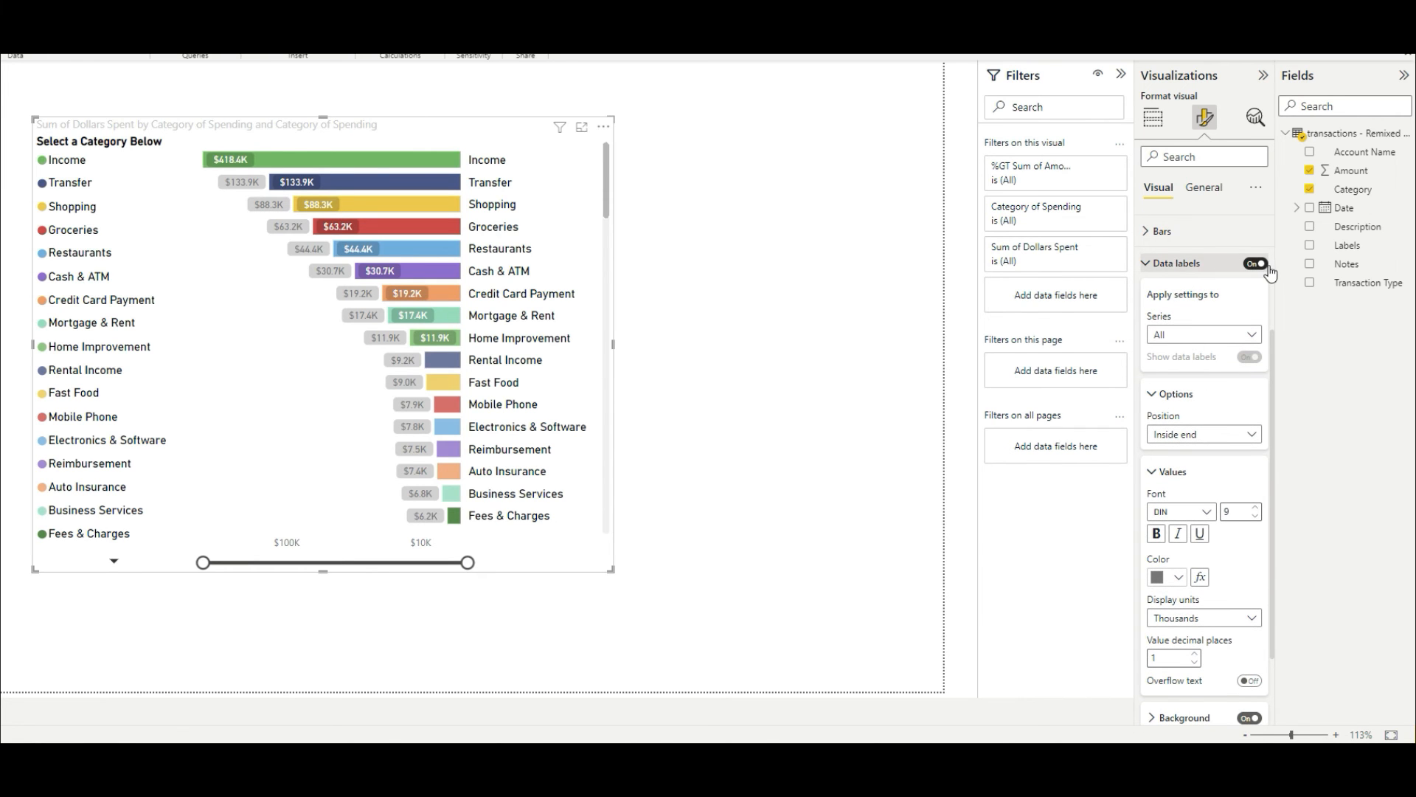
pyautogui.click(1257, 264)
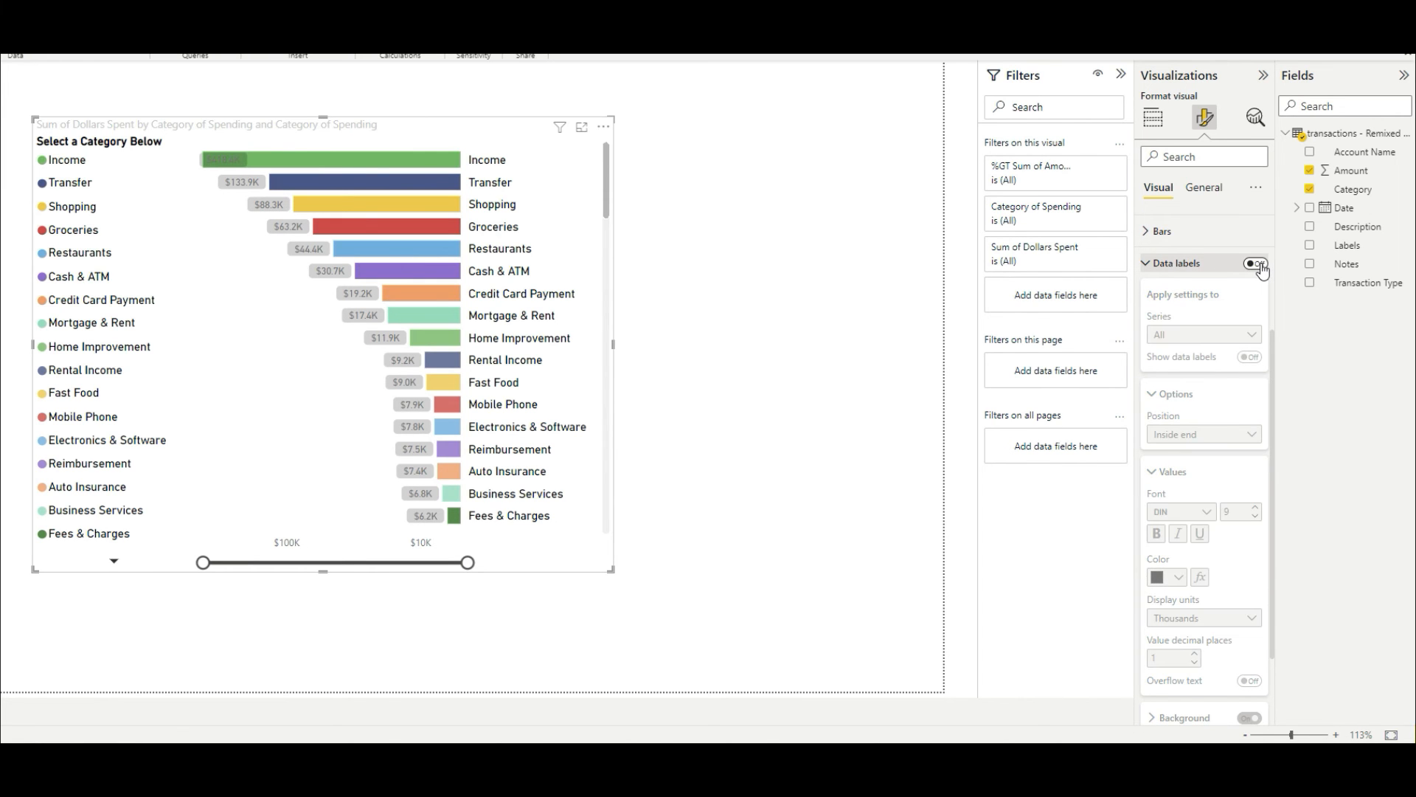
pyautogui.click(1256, 264)
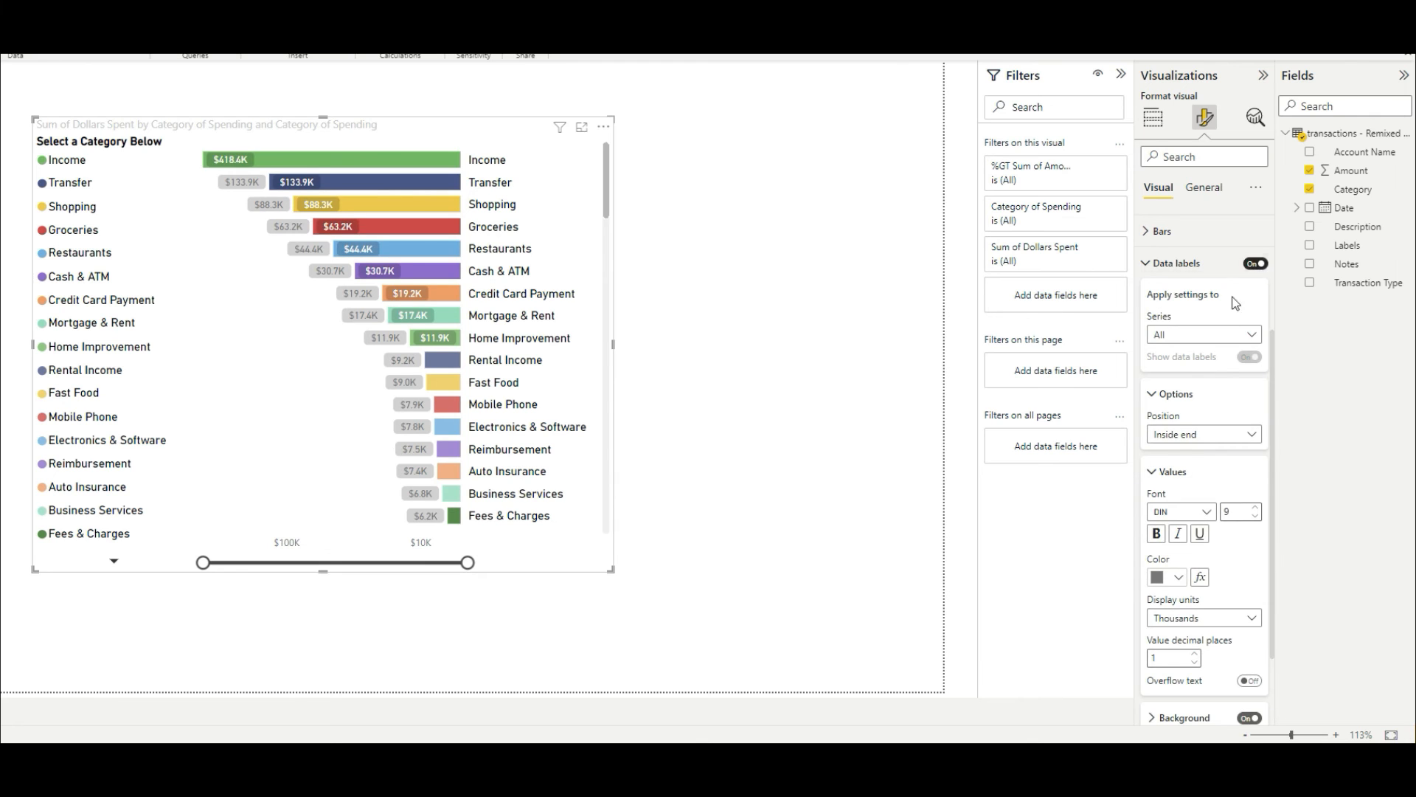
pyautogui.scroll(-2, 1186, 565)
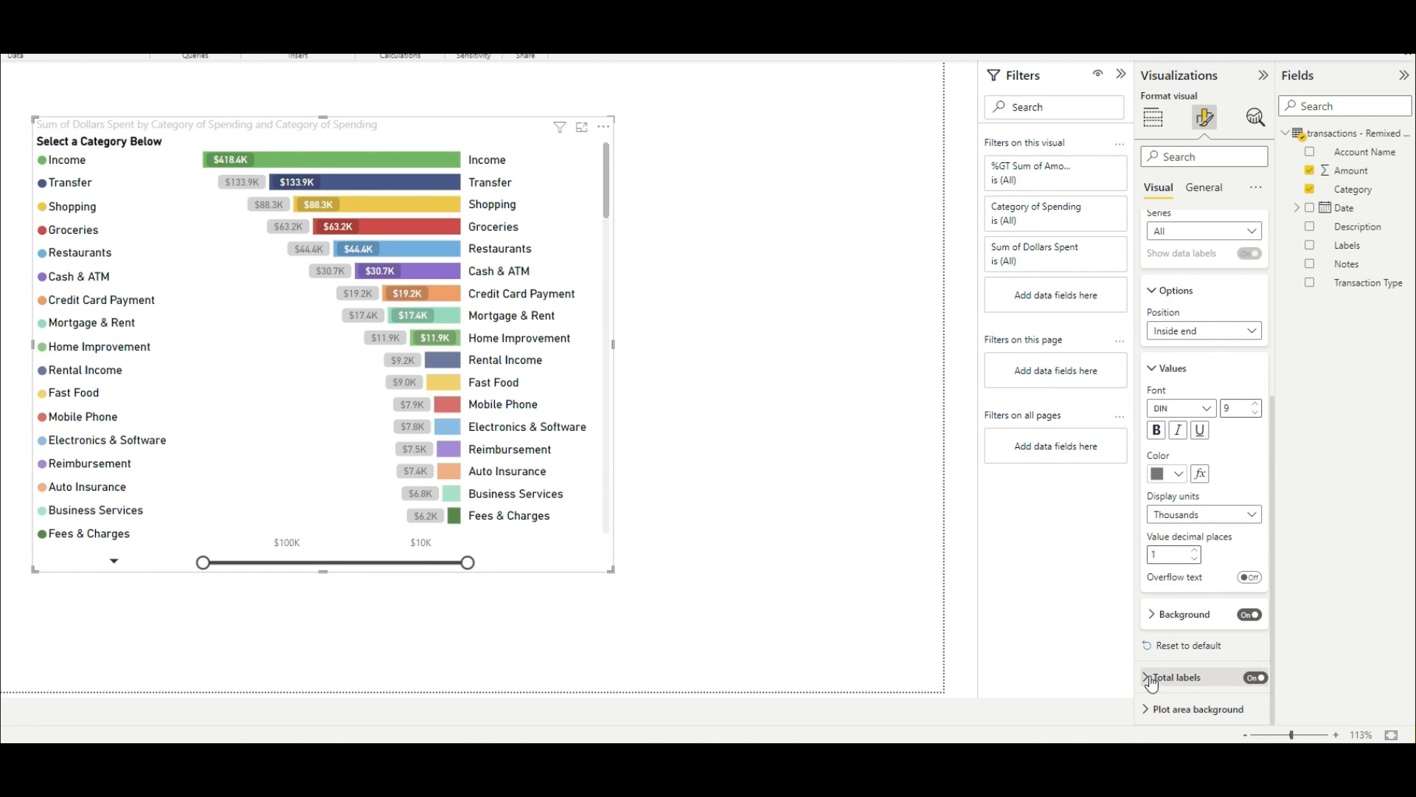
pyautogui.click(1255, 678)
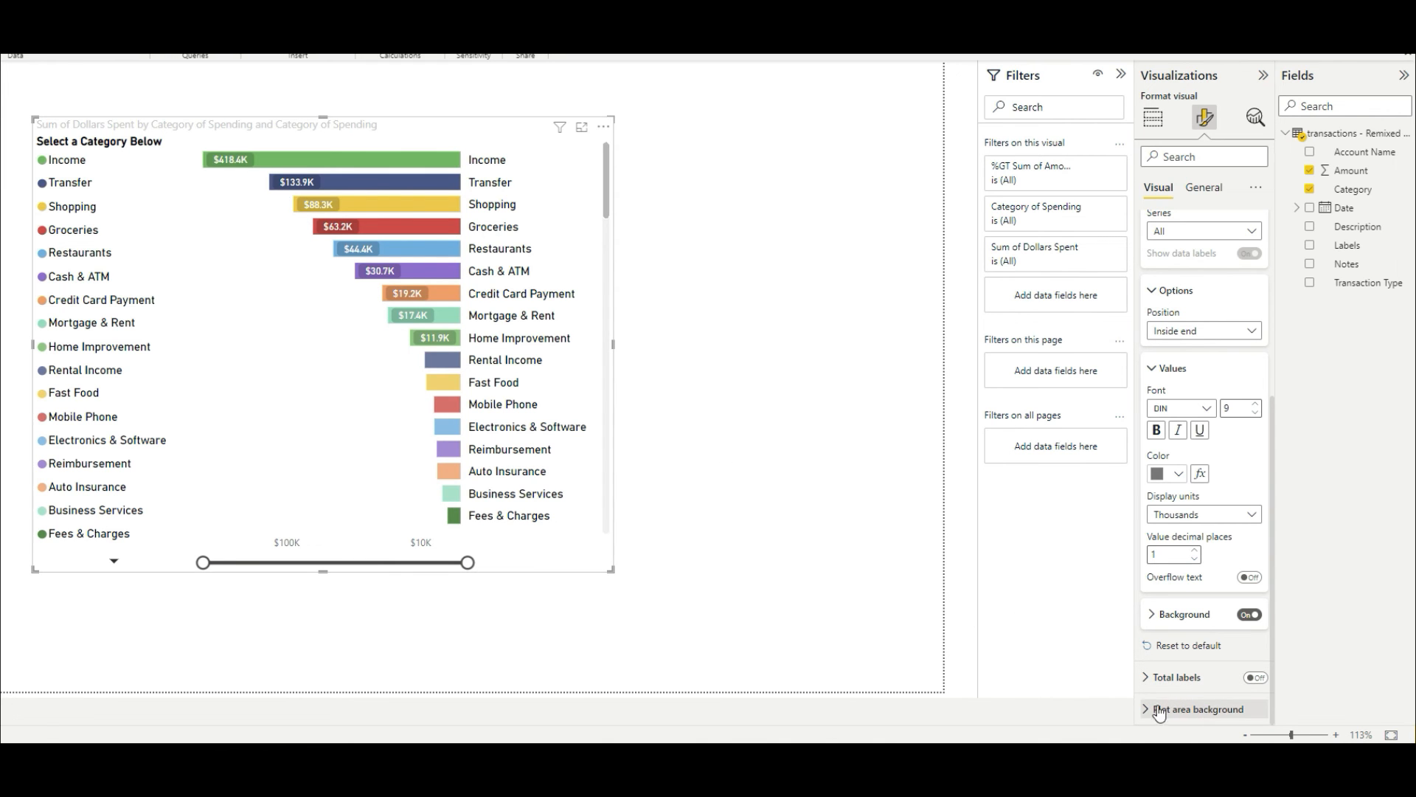
# - Close the data label settings, and add a constant line to the chart from the analytics options
pyautogui.scroll(2, 1178, 284)
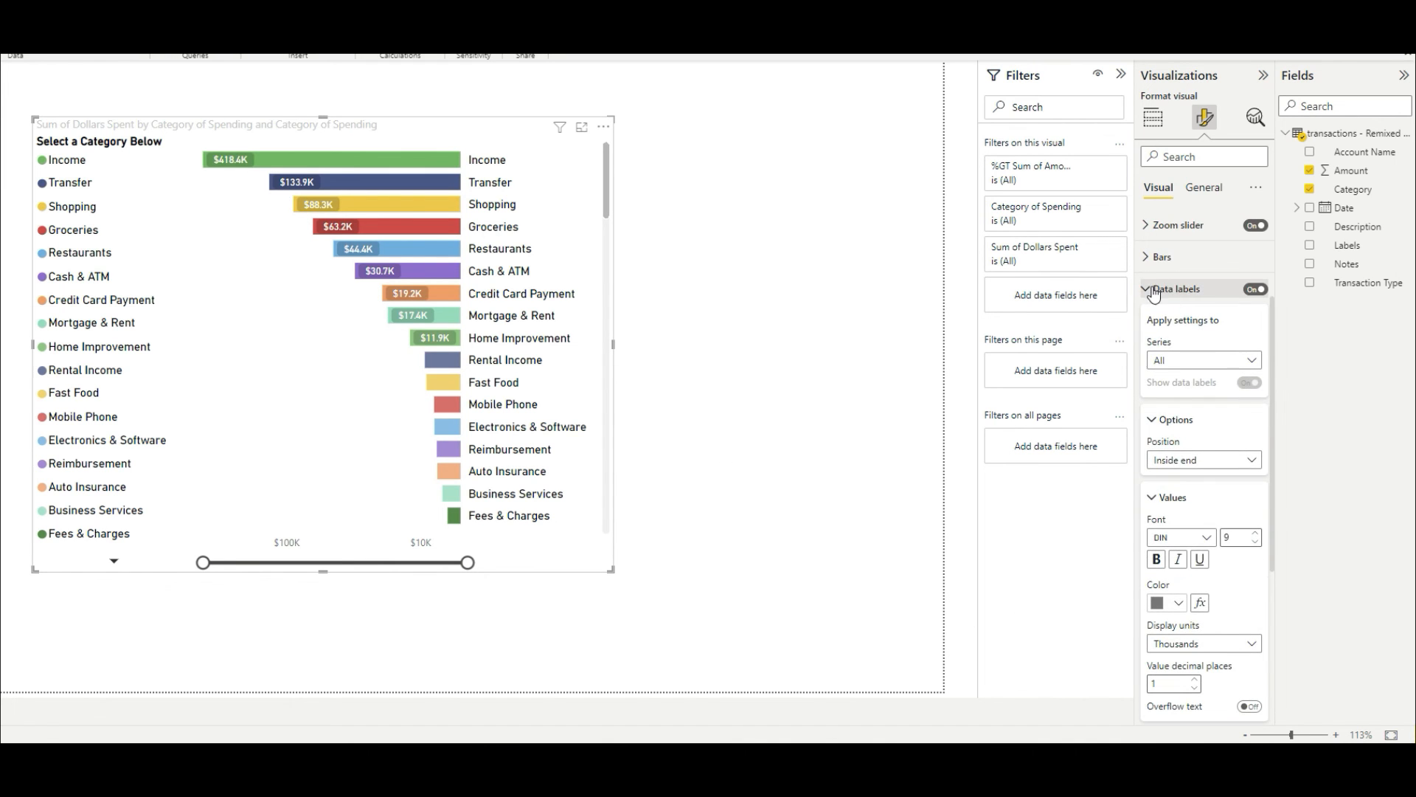
pyautogui.click(1177, 289)
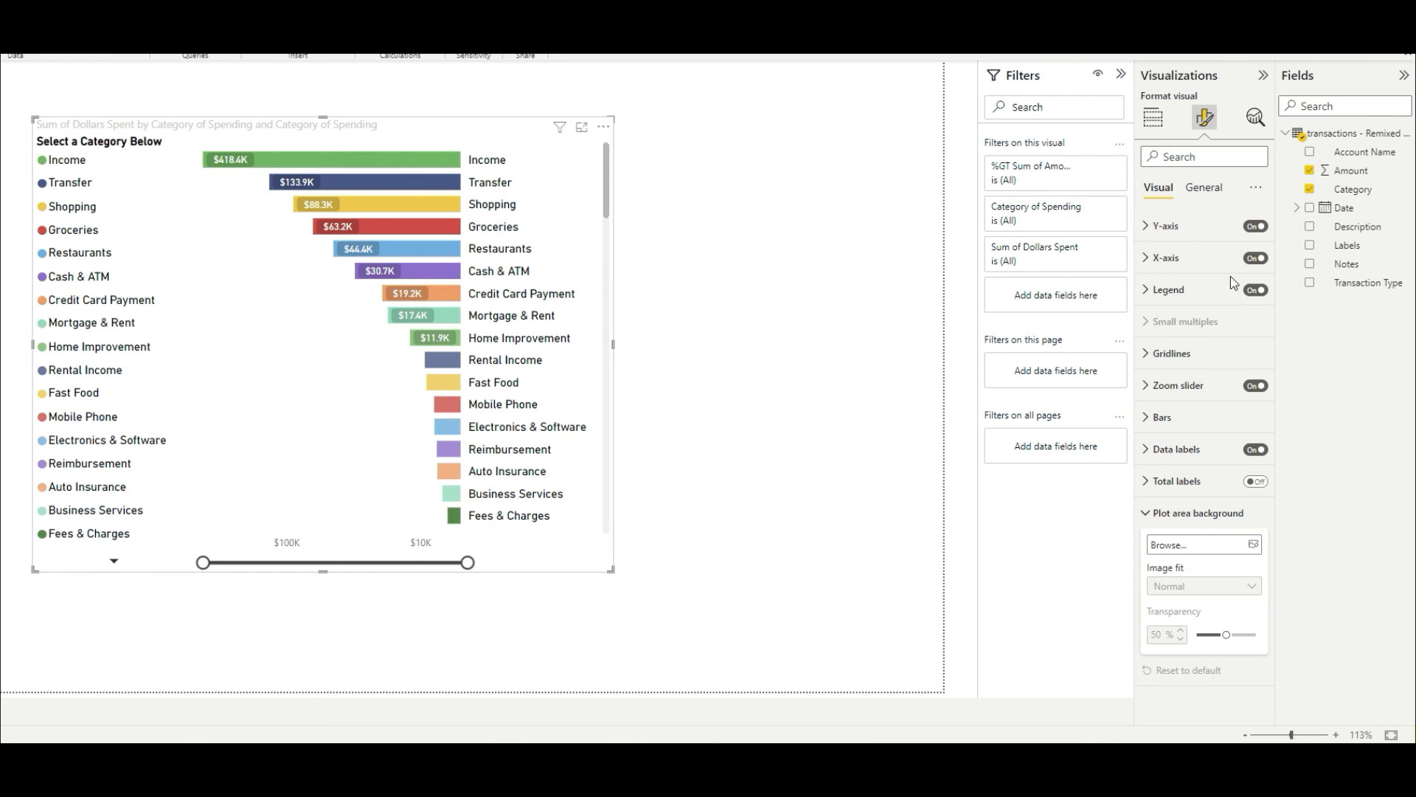
pyautogui.click(1254, 118)
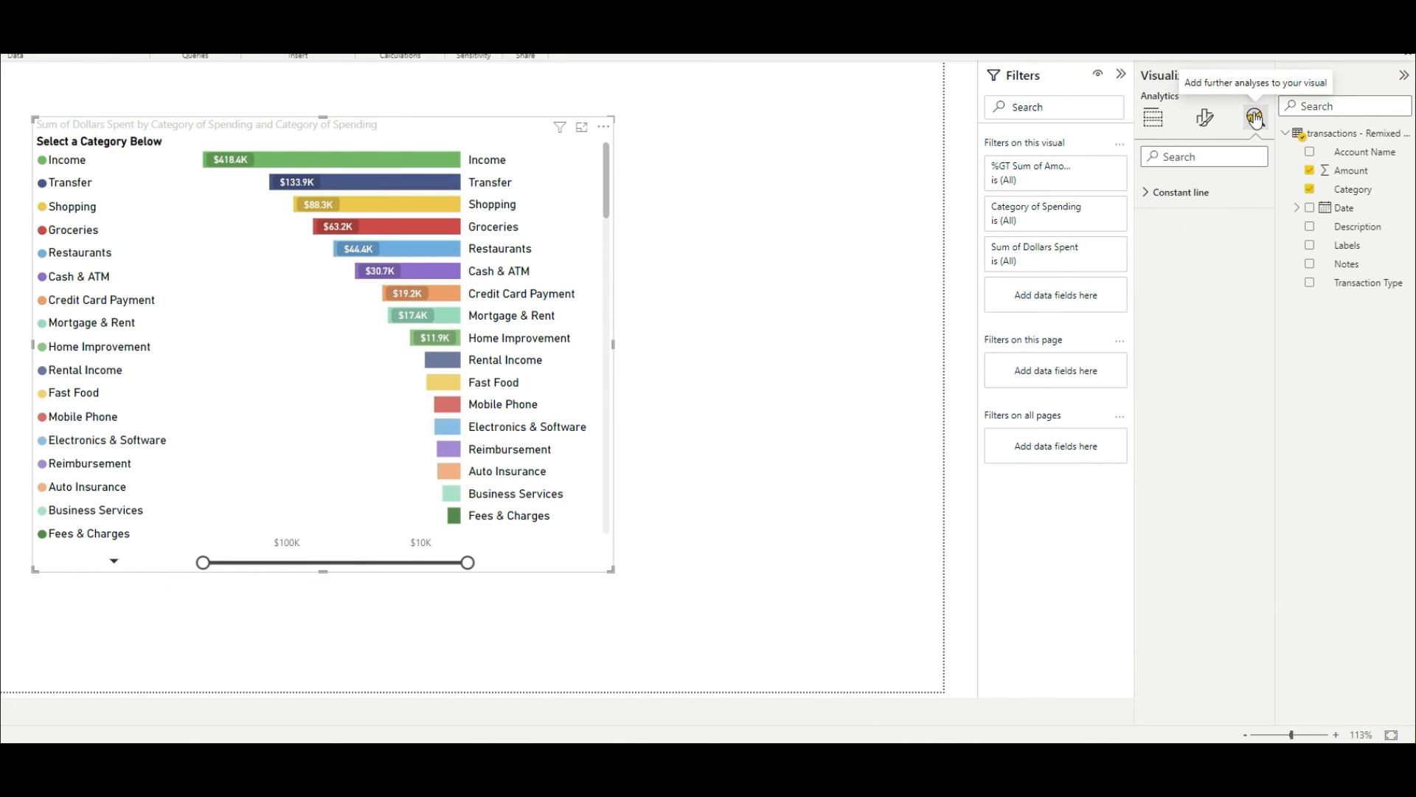
pyautogui.click(1147, 196)
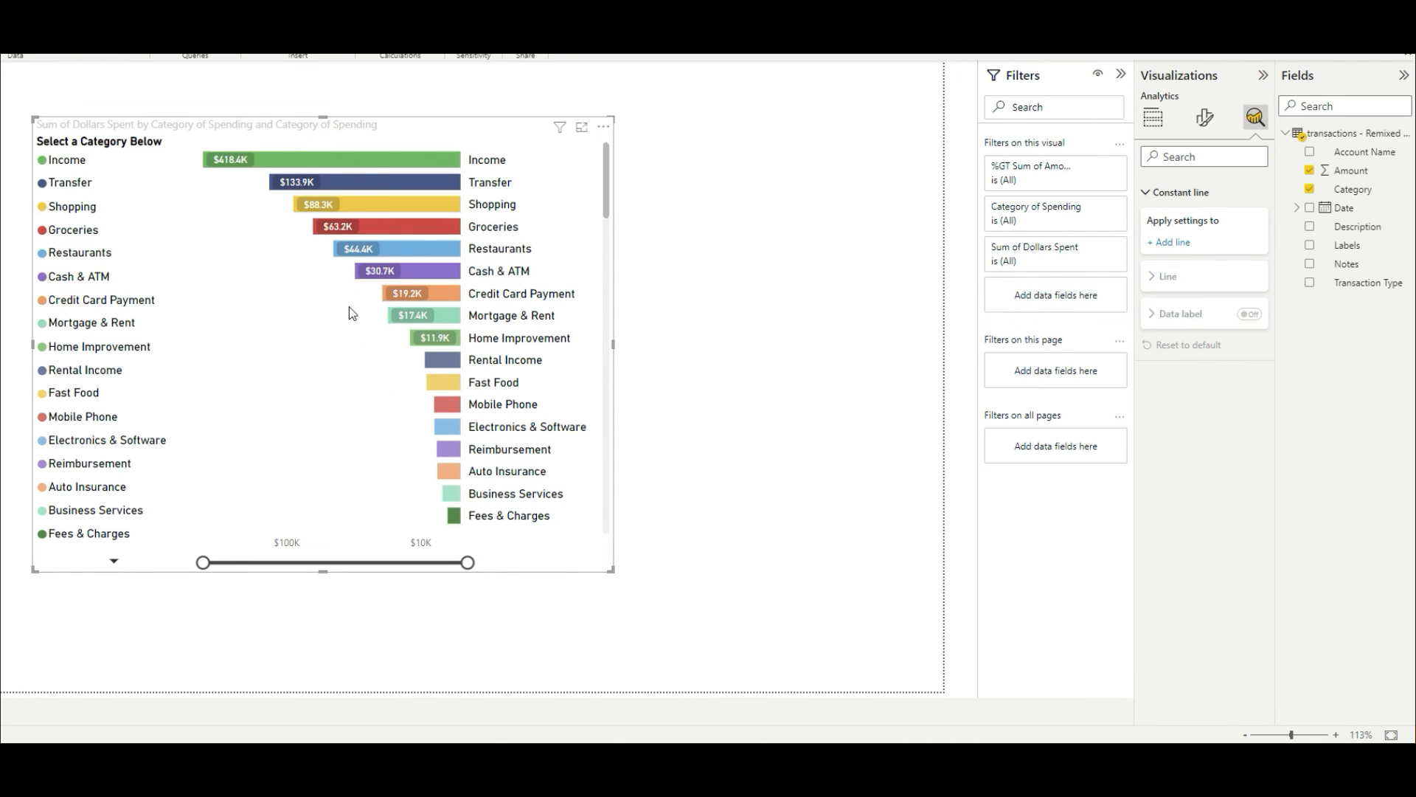
pyautogui.click(1169, 243)
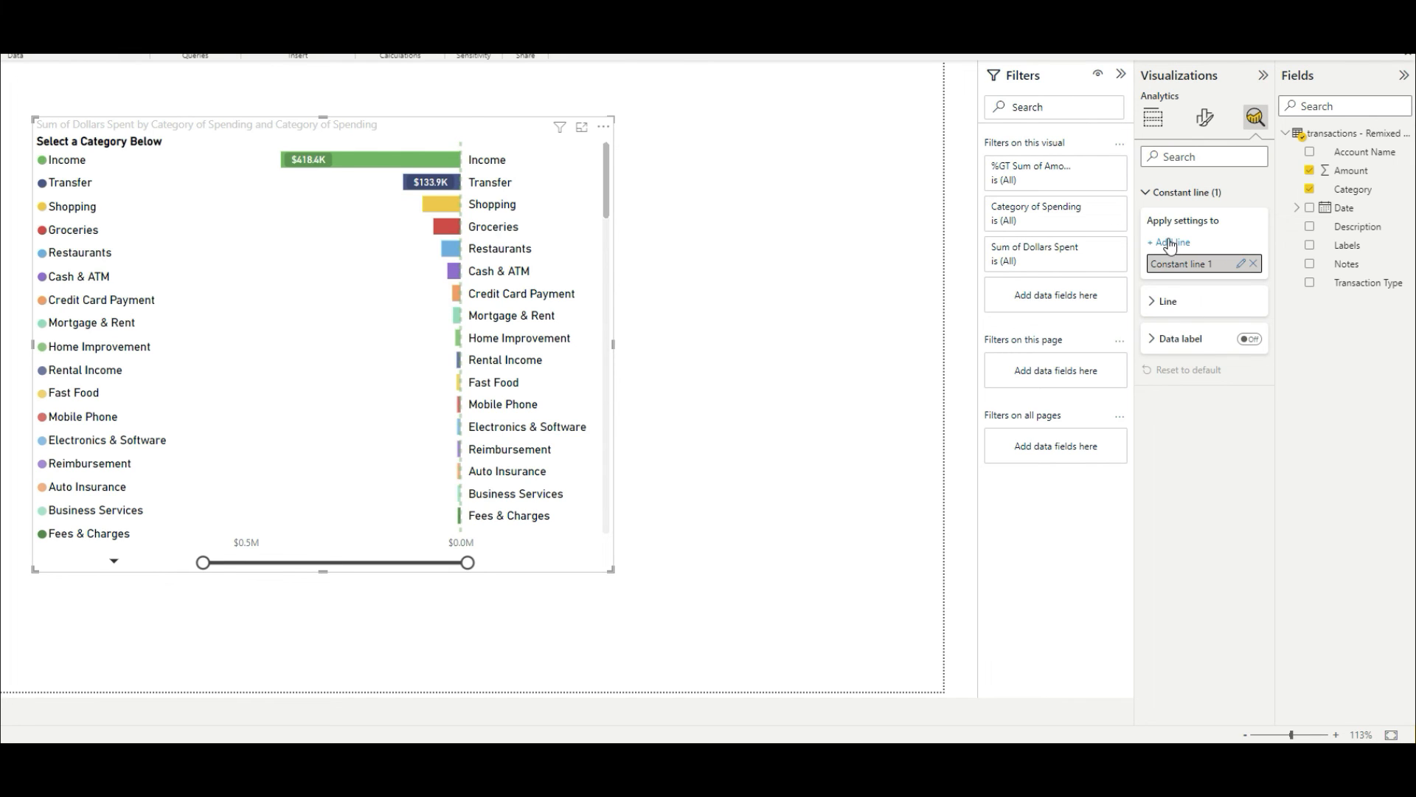
# - Rename the constant line as Above $40K and set its value to 40000
pyautogui.click(1237, 263)
pyautogui.write('Abc')
pyautogui.click(1241, 263)
pyautogui.click(1158, 303)
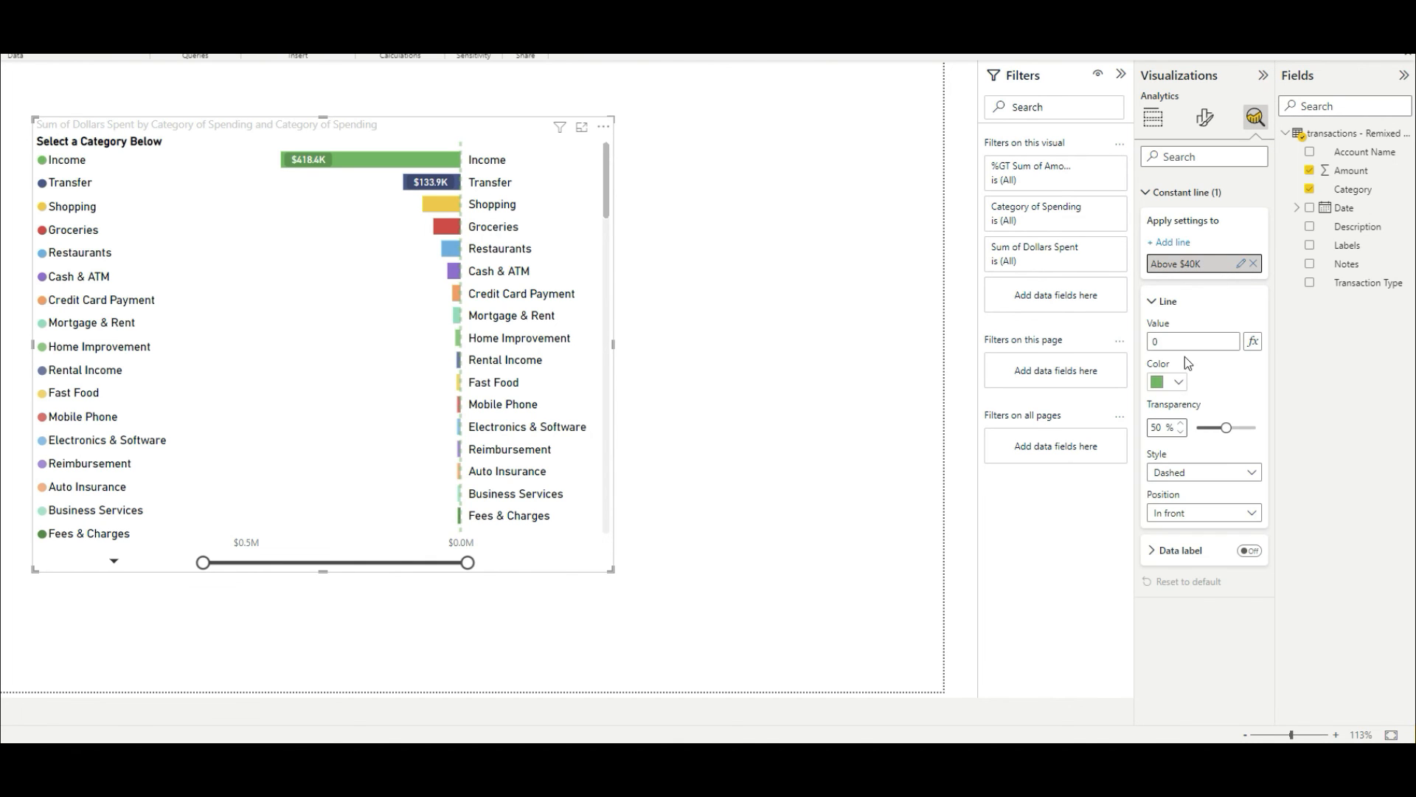
pyautogui.moveTo(1182, 343); pyautogui.dragTo(1146, 346)
pyautogui.click(1284, 380)
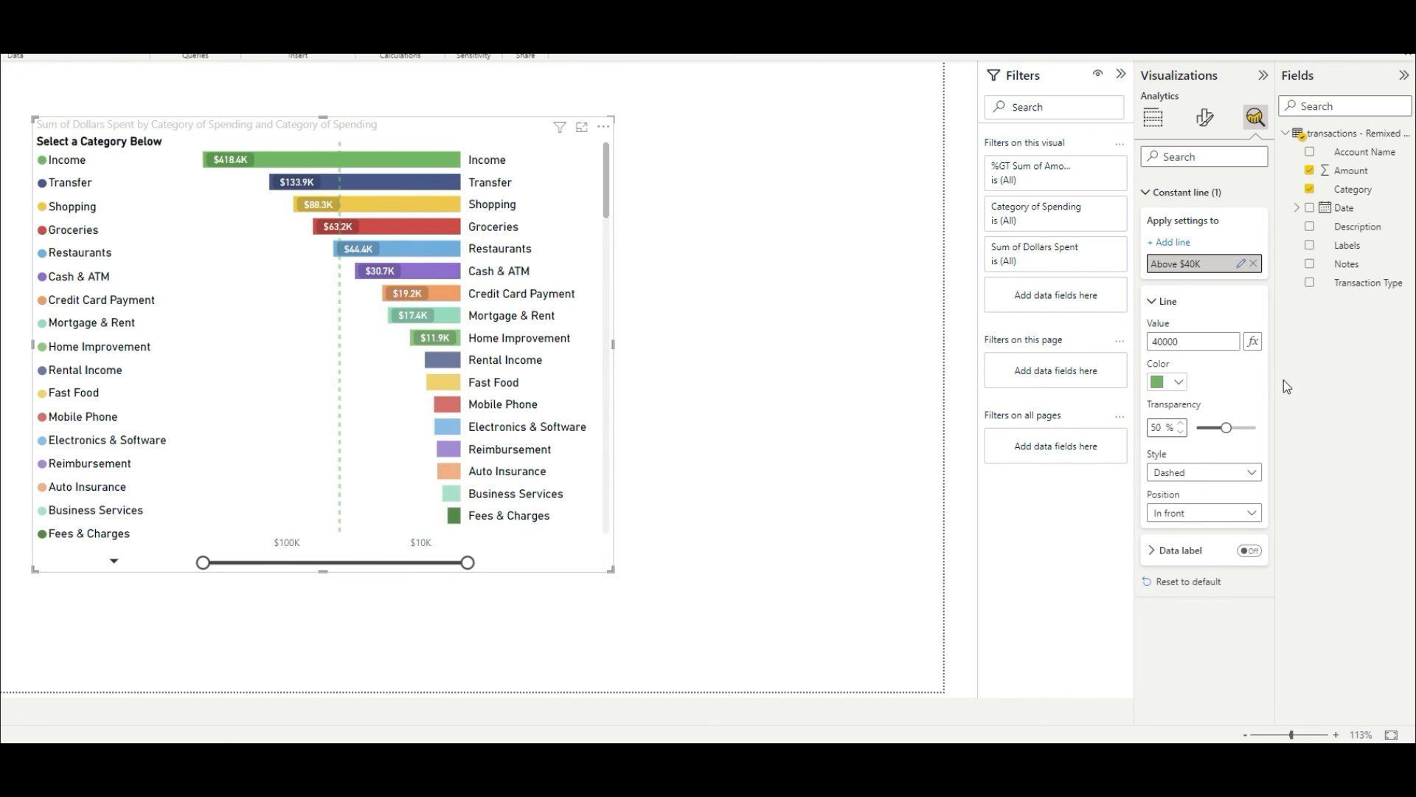
# - Color the constant line red and set its transparency to 11%
pyautogui.click(1175, 384)
pyautogui.click(1299, 615)
pyautogui.moveTo(1226, 428)
pyautogui.mouseDown()
pyautogui.moveTo(1247, 428)
pyautogui.moveTo(1203, 428)
pyautogui.mouseUp()
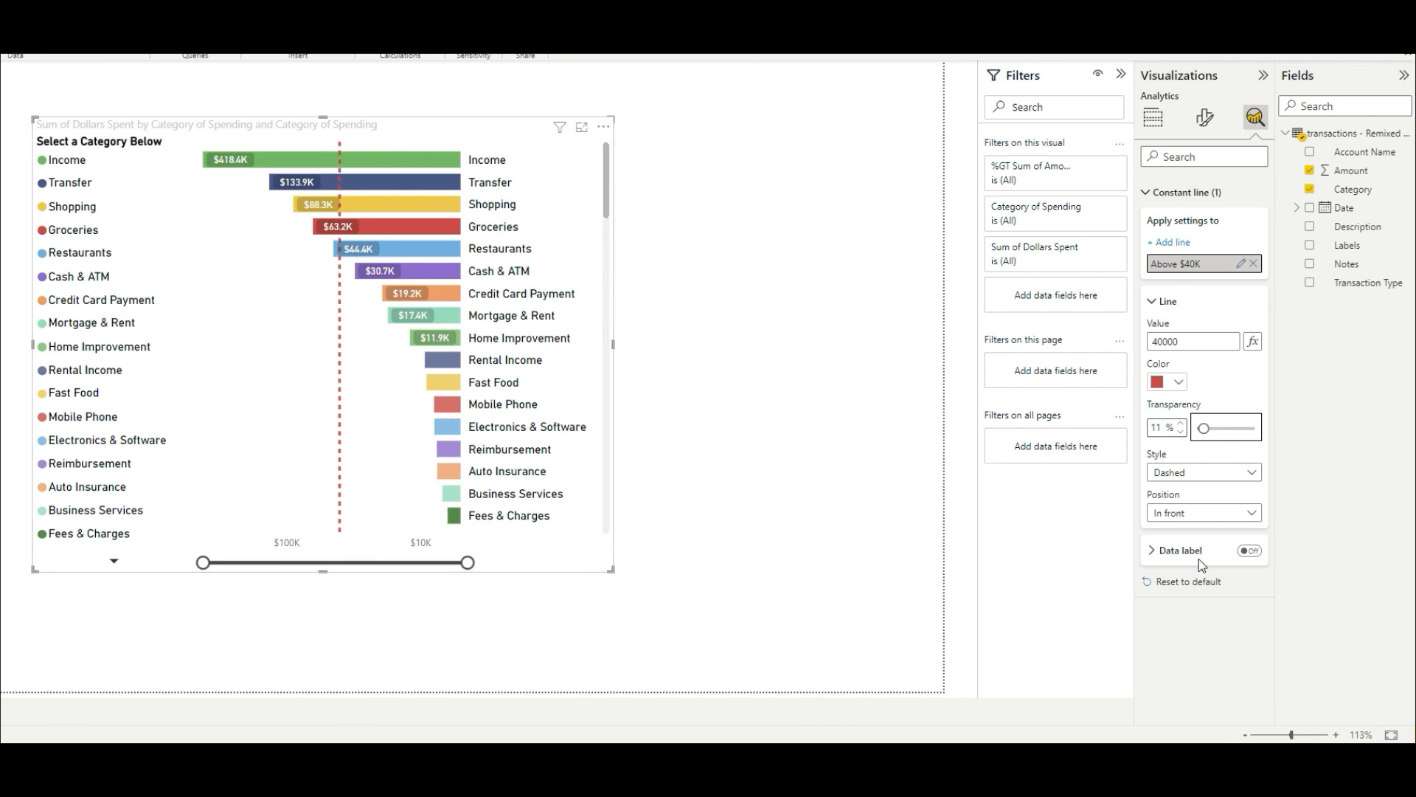
# - Try the Solid style on the Above $40K constant line, and set its style to Dotted
pyautogui.click(1226, 473)
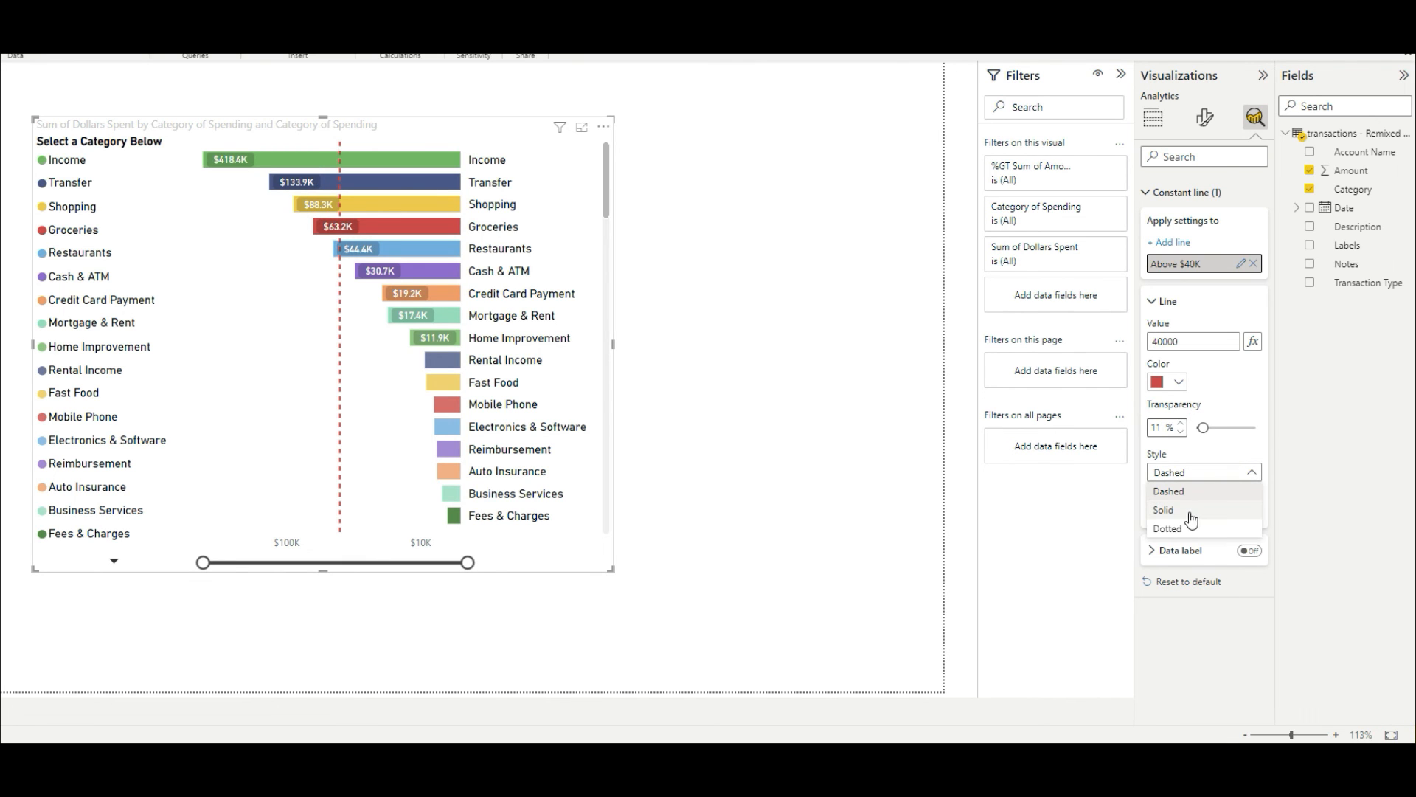
pyautogui.click(1198, 511)
pyautogui.click(1216, 472)
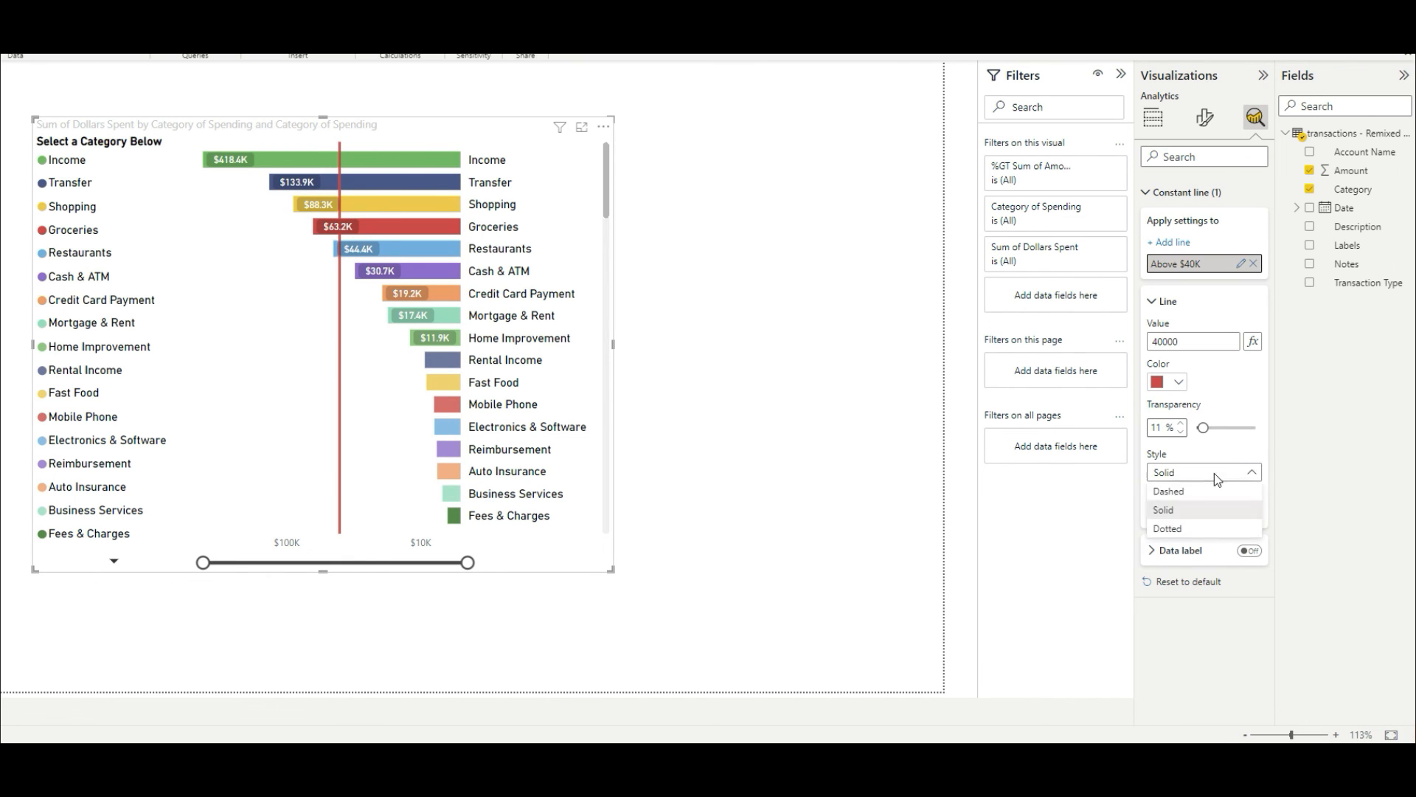
pyautogui.click(1187, 529)
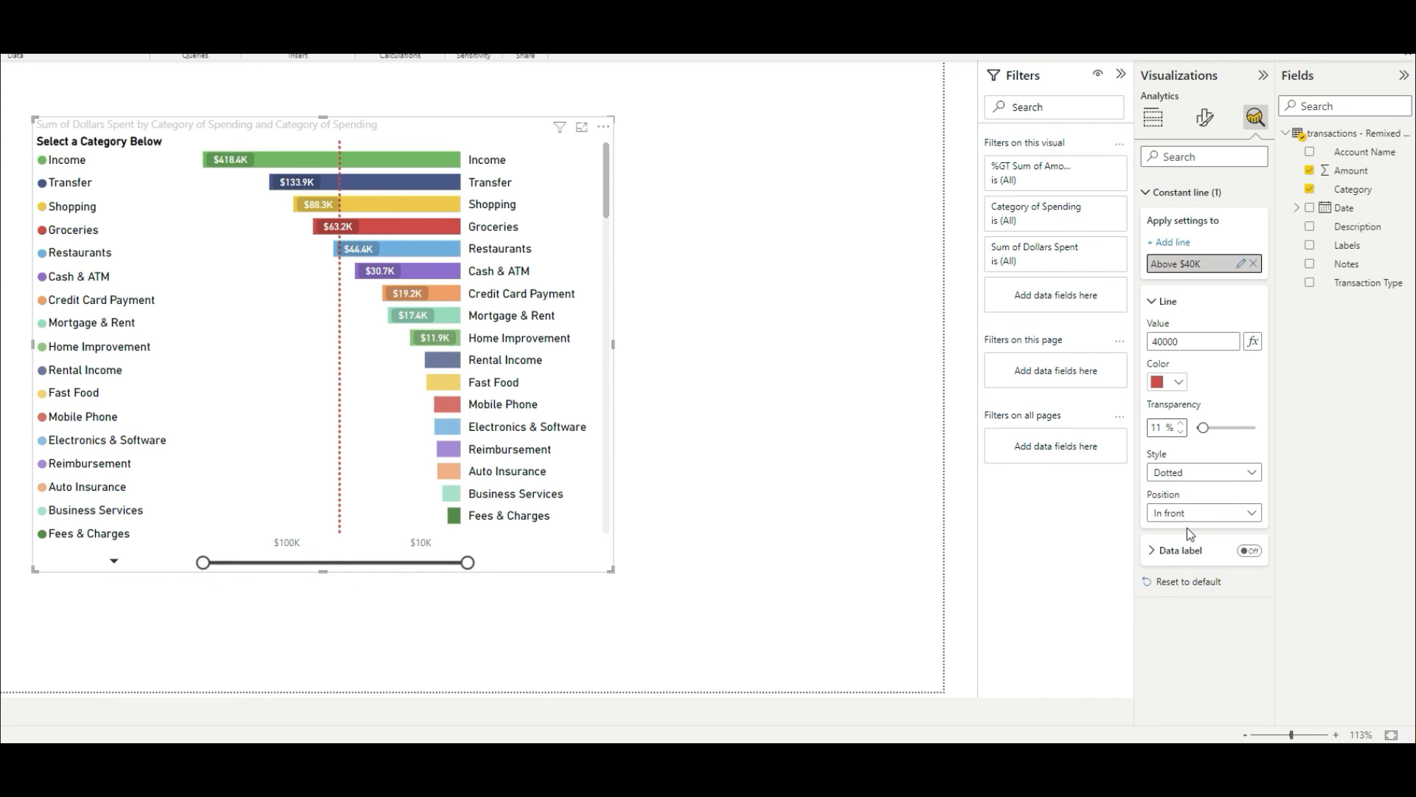
# - Try the constant line's position as Behind the bars, and return it to In front
pyautogui.click(1200, 514)
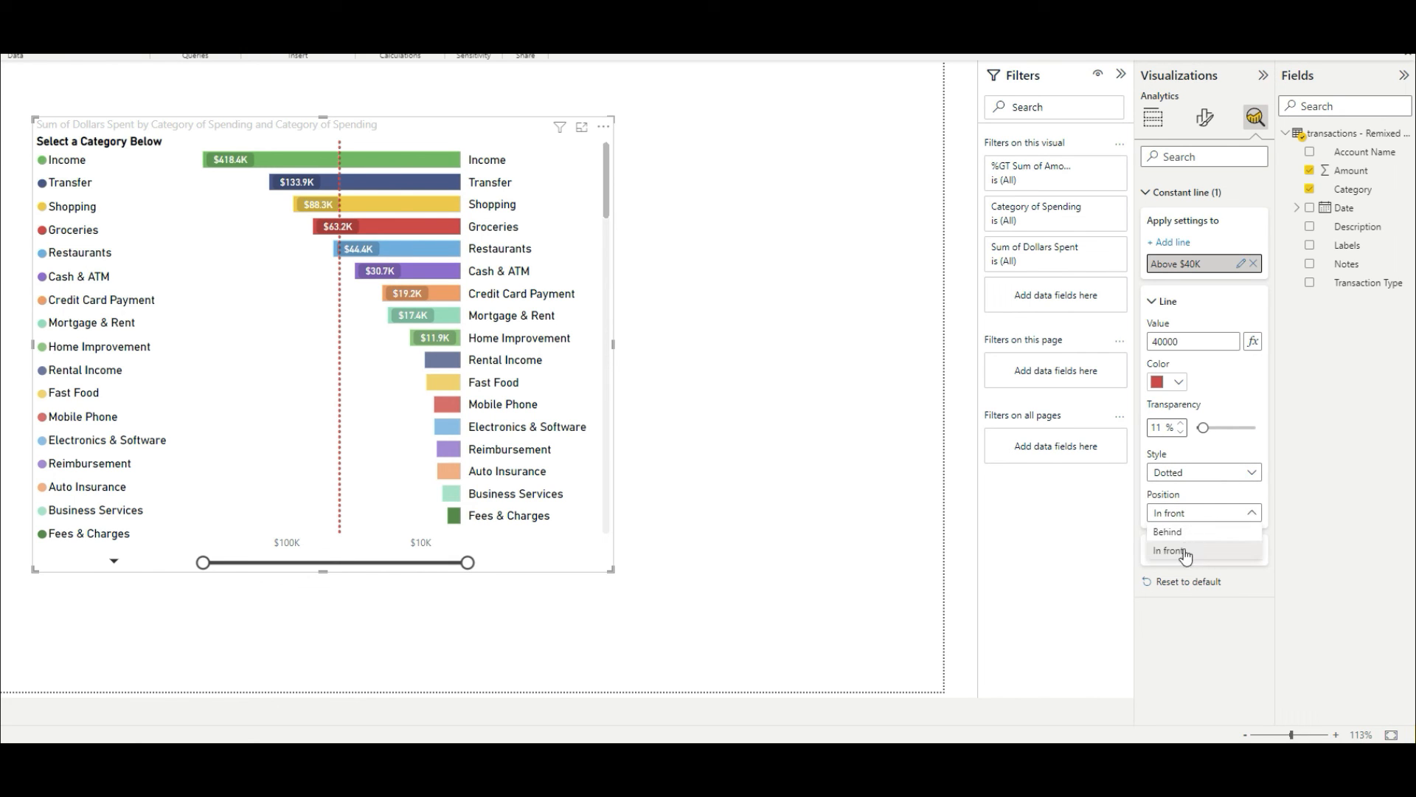
pyautogui.click(1184, 532)
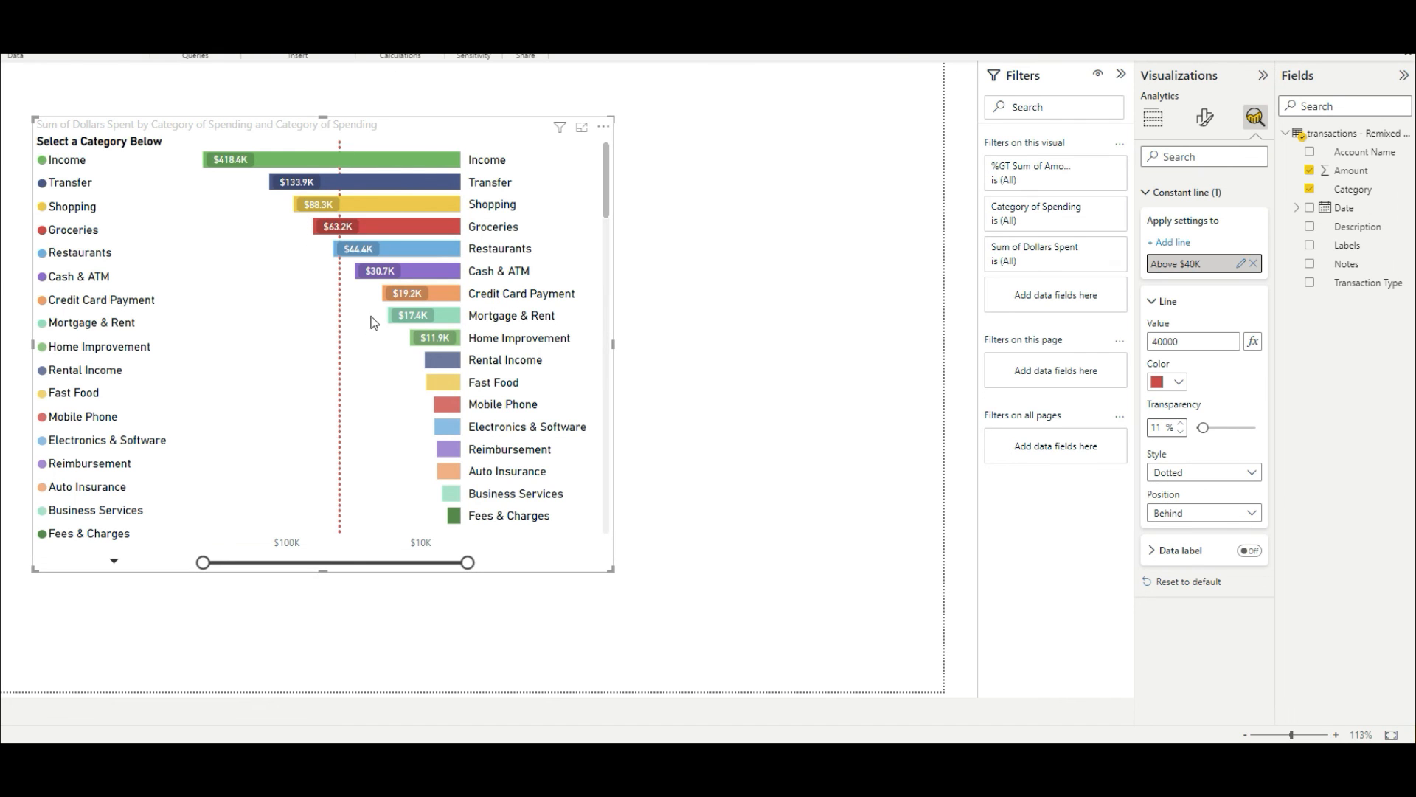
pyautogui.click(1216, 512)
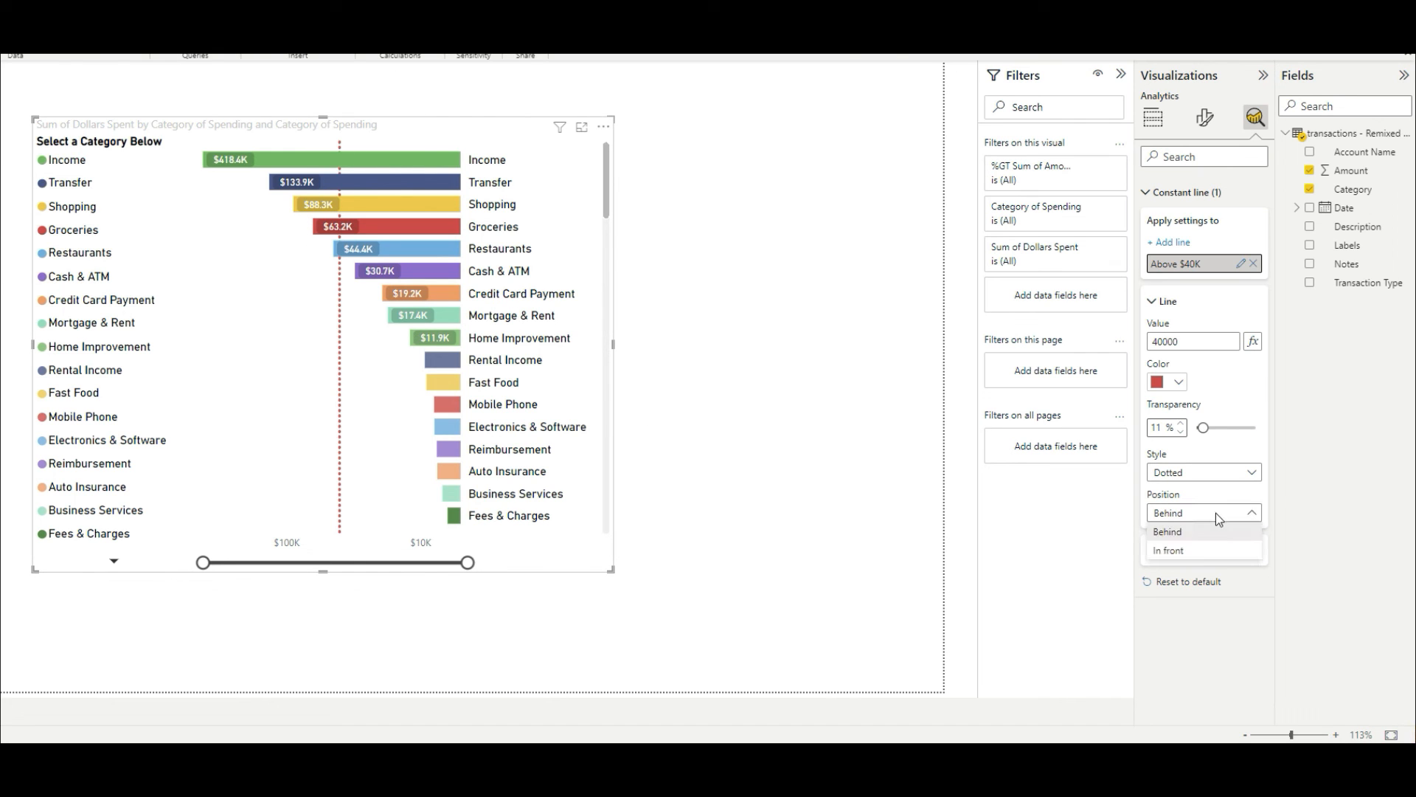
pyautogui.click(1201, 551)
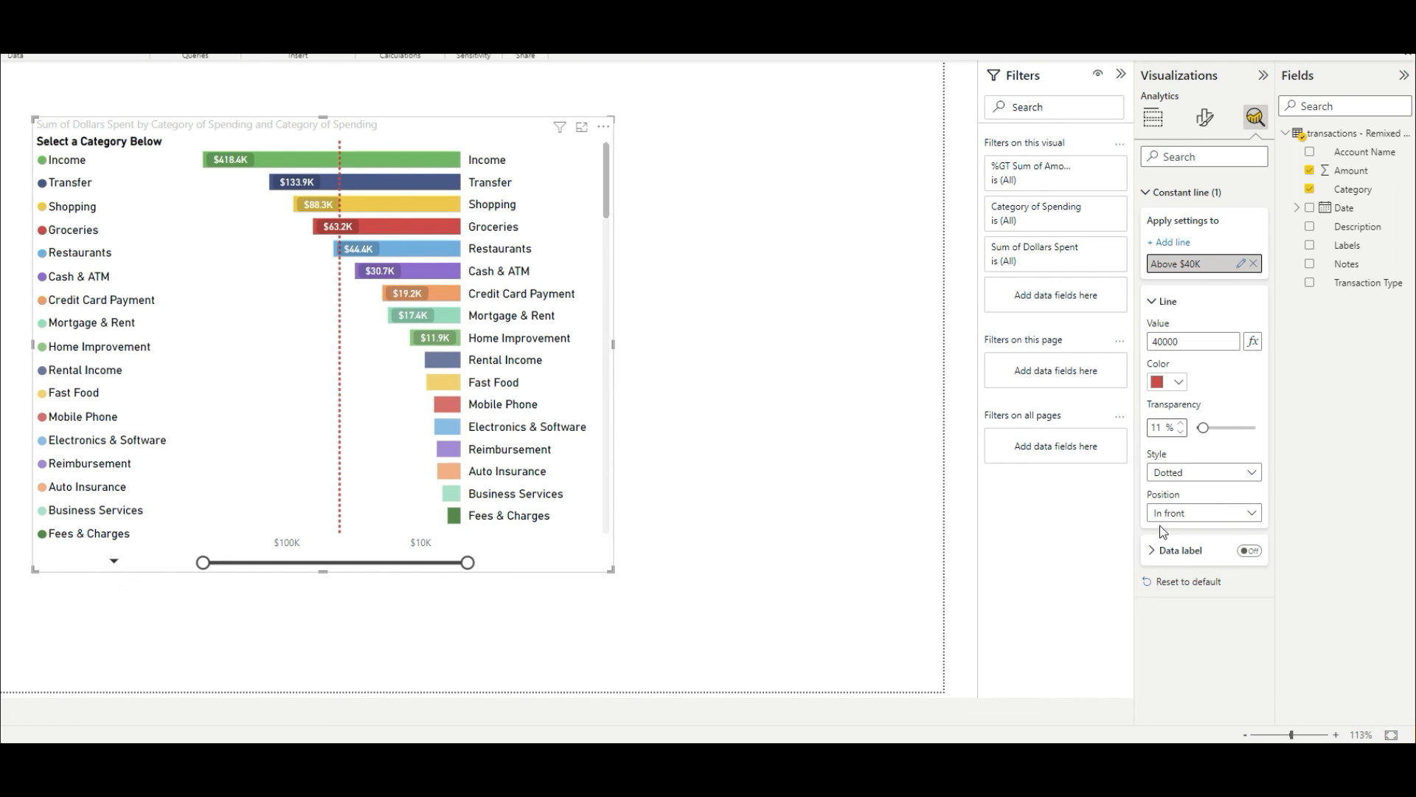
# - Turn on the constant line's data label and set its vertical position to Under
pyautogui.click(1179, 552)
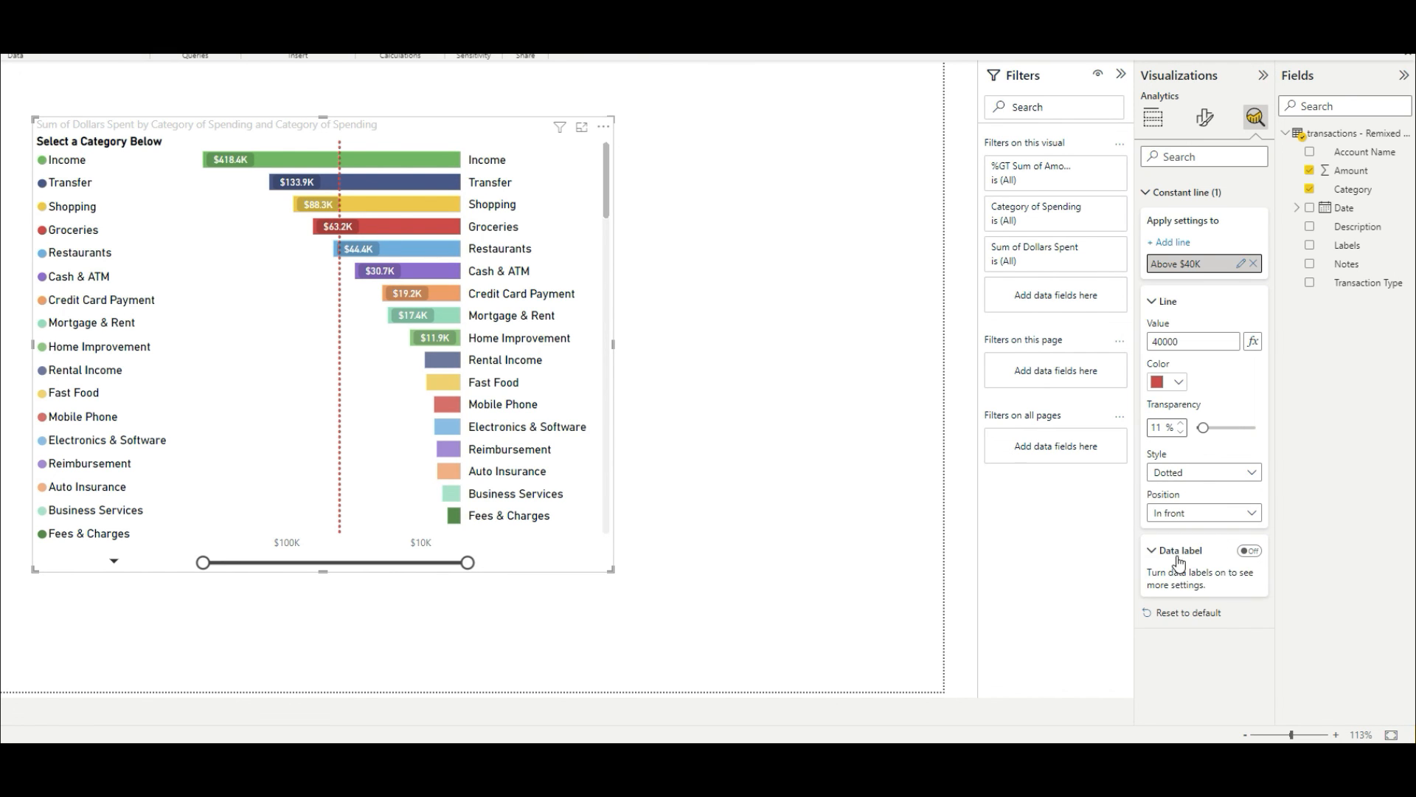
pyautogui.click(1249, 552)
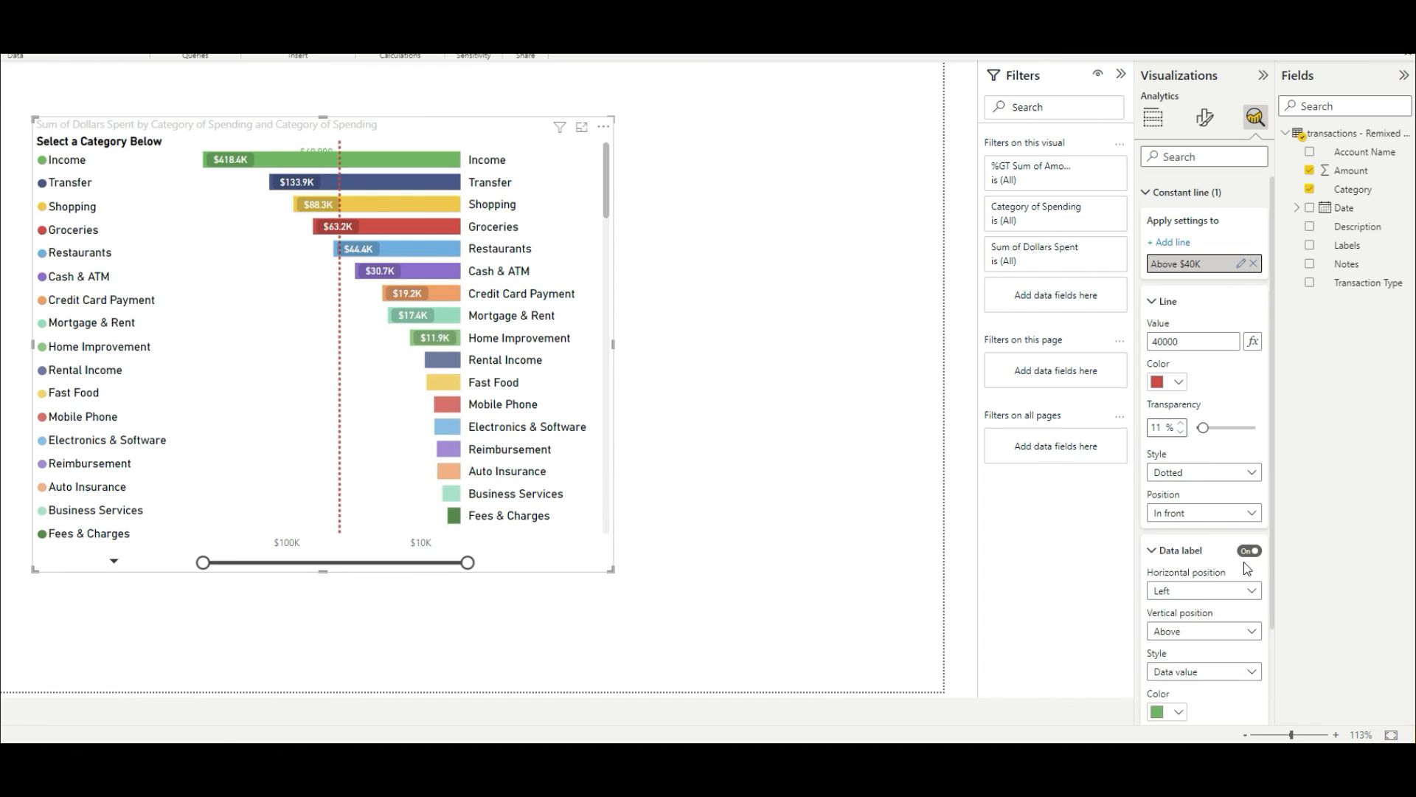
pyautogui.scroll(-1, 1202, 590)
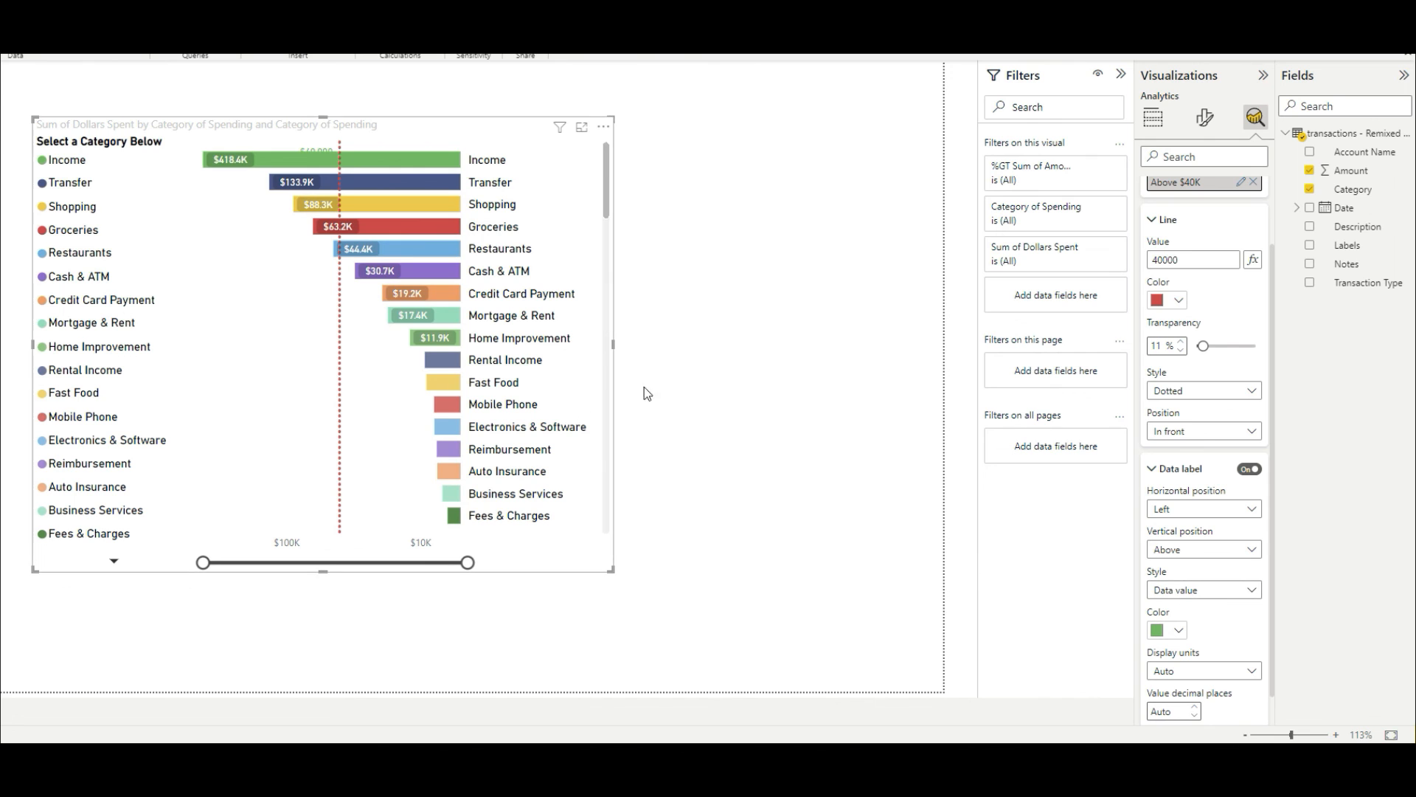
pyautogui.scroll(-1, 1239, 642)
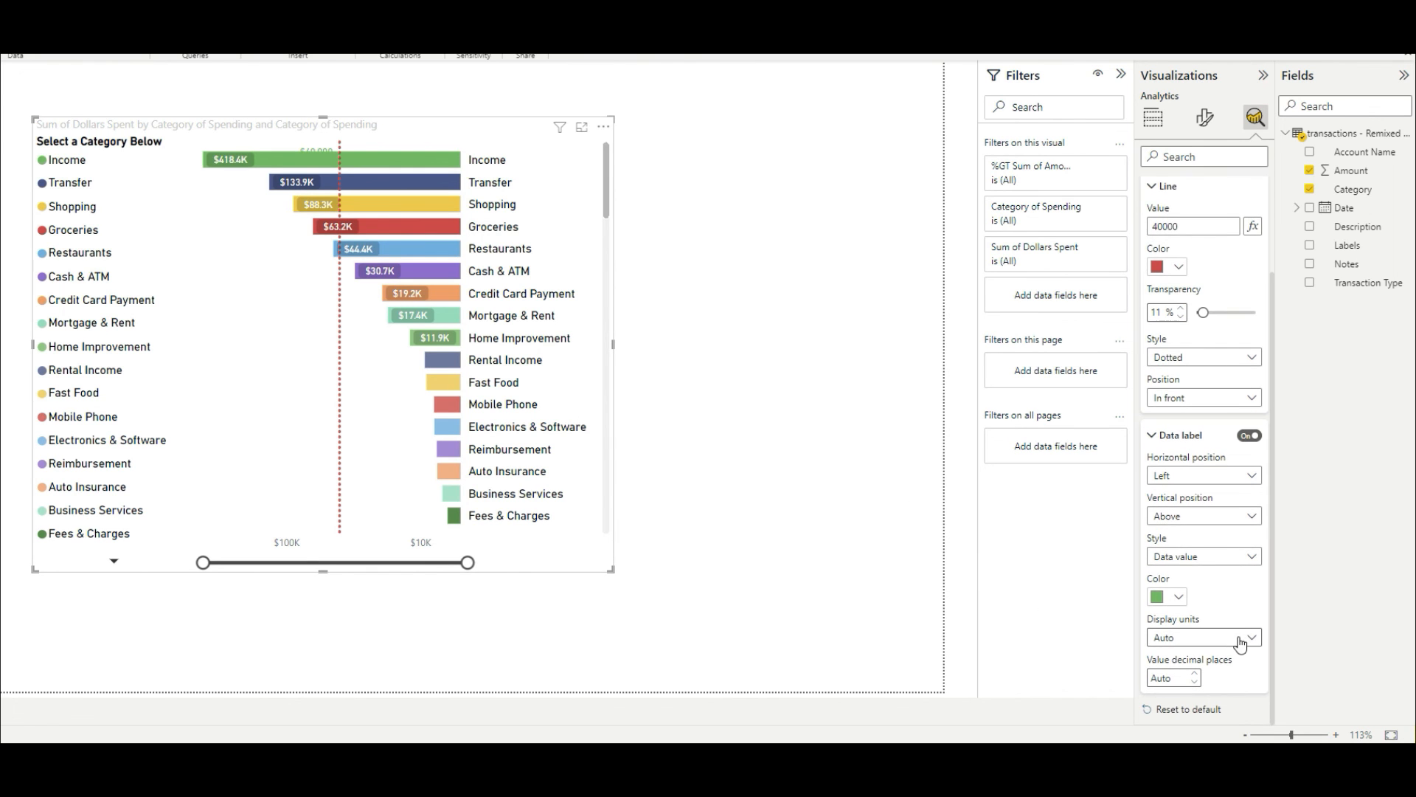
pyautogui.click(1239, 523)
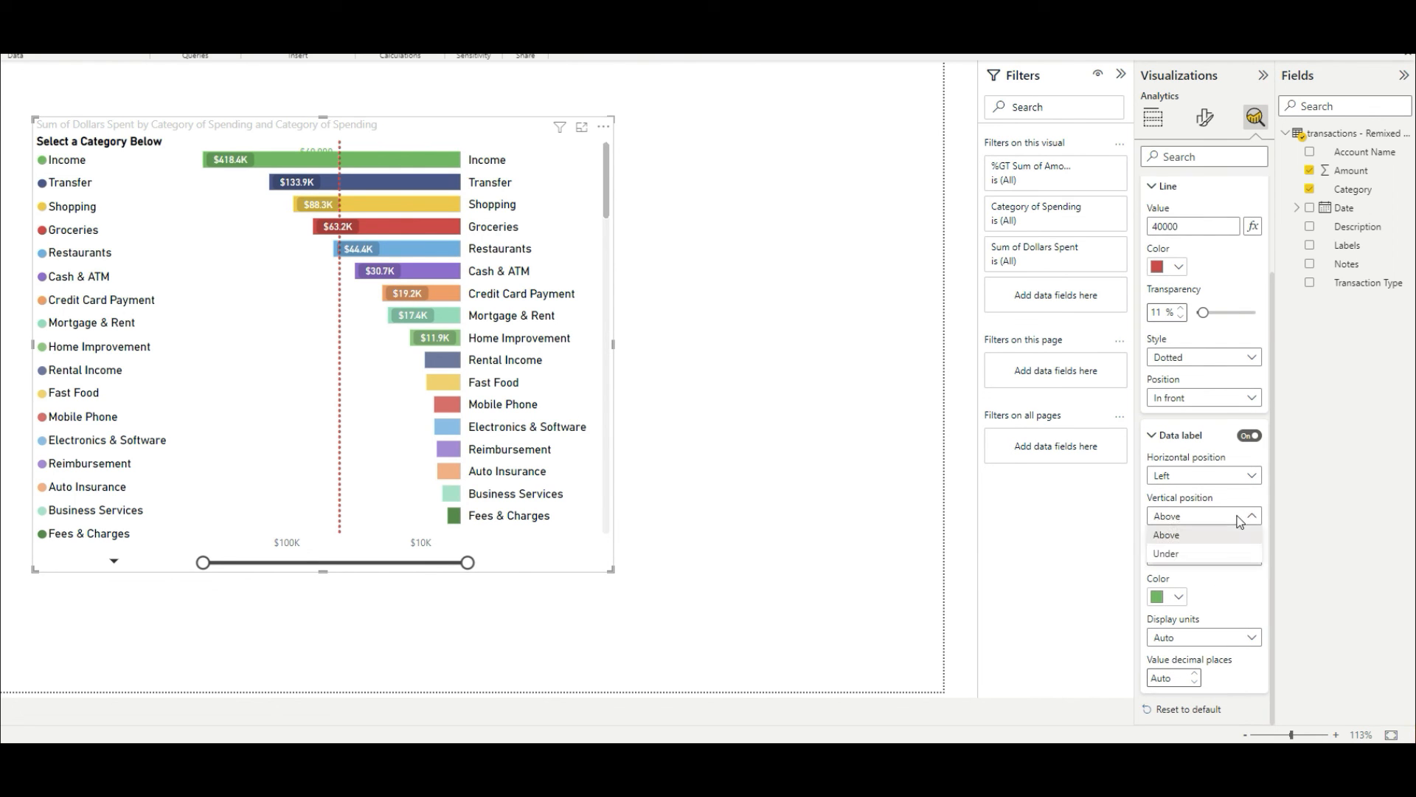
pyautogui.click(1202, 557)
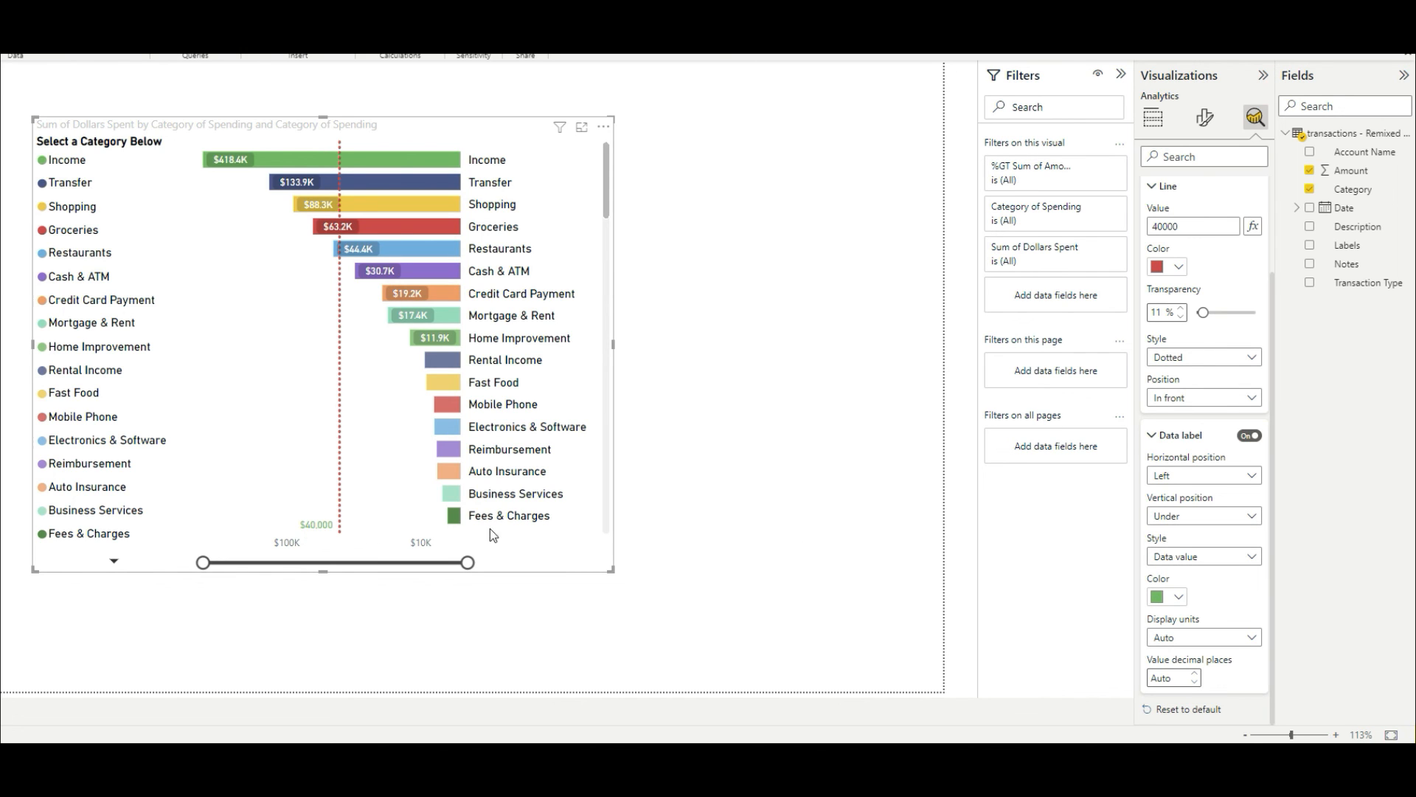
# - Set the constant line label's display units to Thousands and color the label red
pyautogui.click(1253, 637)
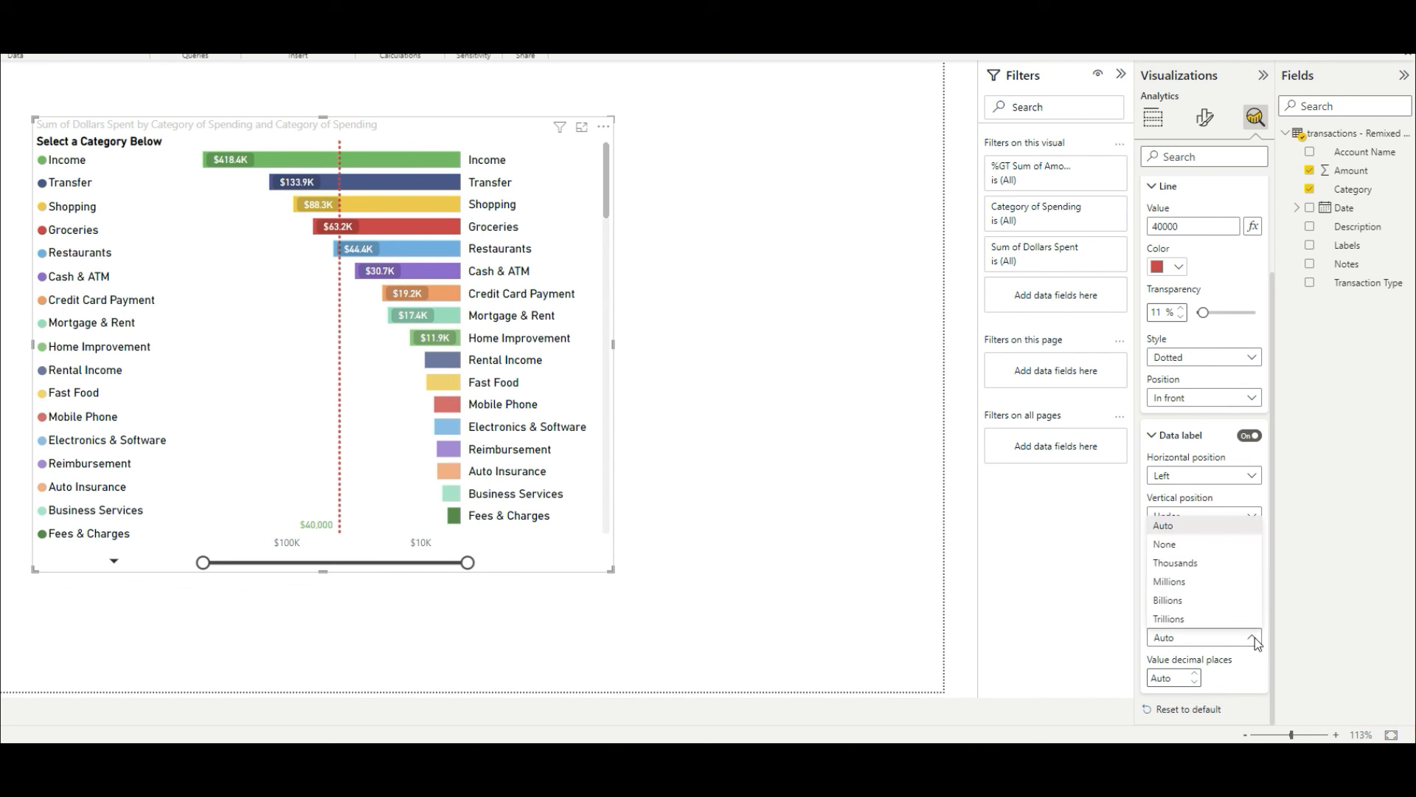
pyautogui.click(1224, 564)
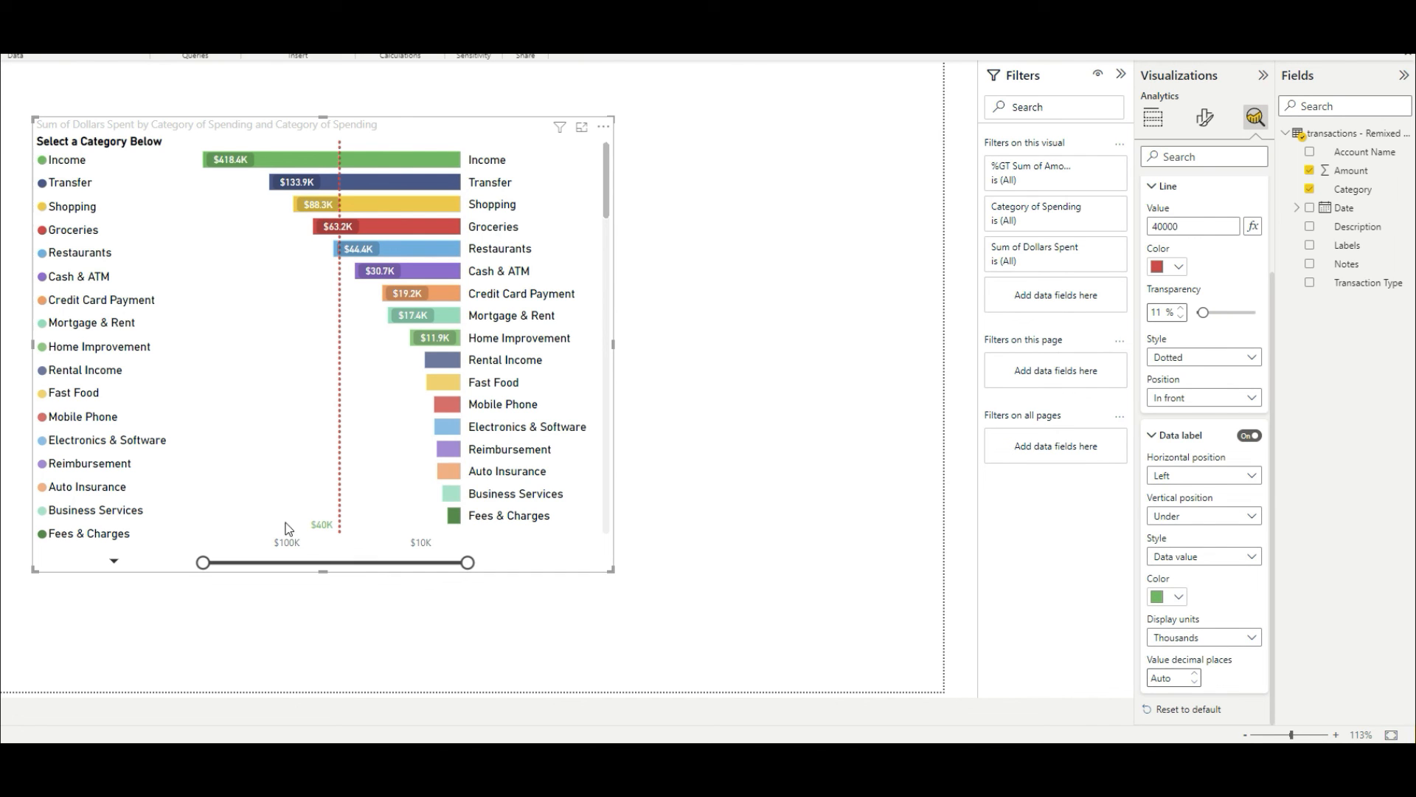
pyautogui.click(1181, 599)
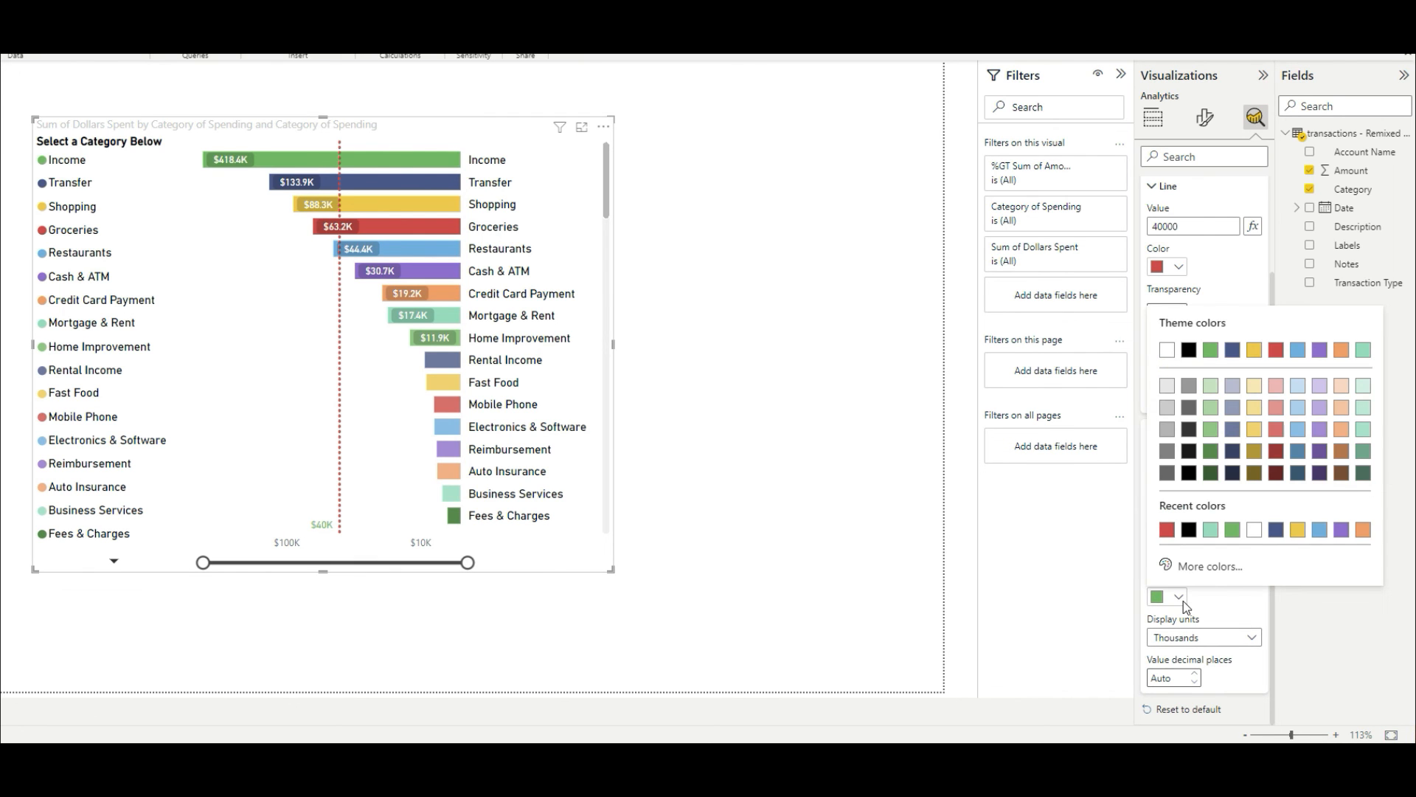
pyautogui.click(1167, 529)
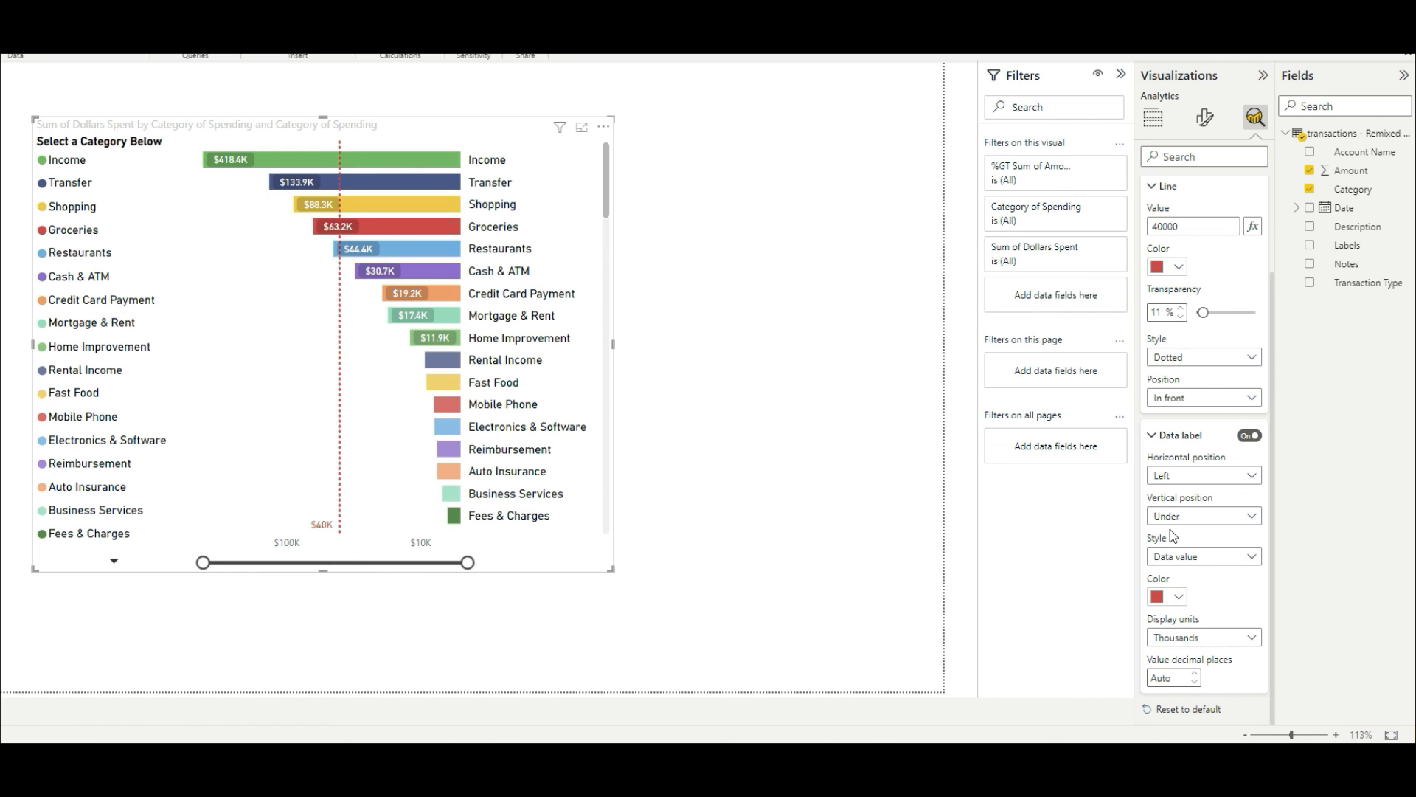
# - Set the constant line's data label style to Name
pyautogui.click(1230, 640)
pyautogui.click(1201, 673)
pyautogui.click(1232, 474)
pyautogui.click(1232, 474)
pyautogui.click(1215, 556)
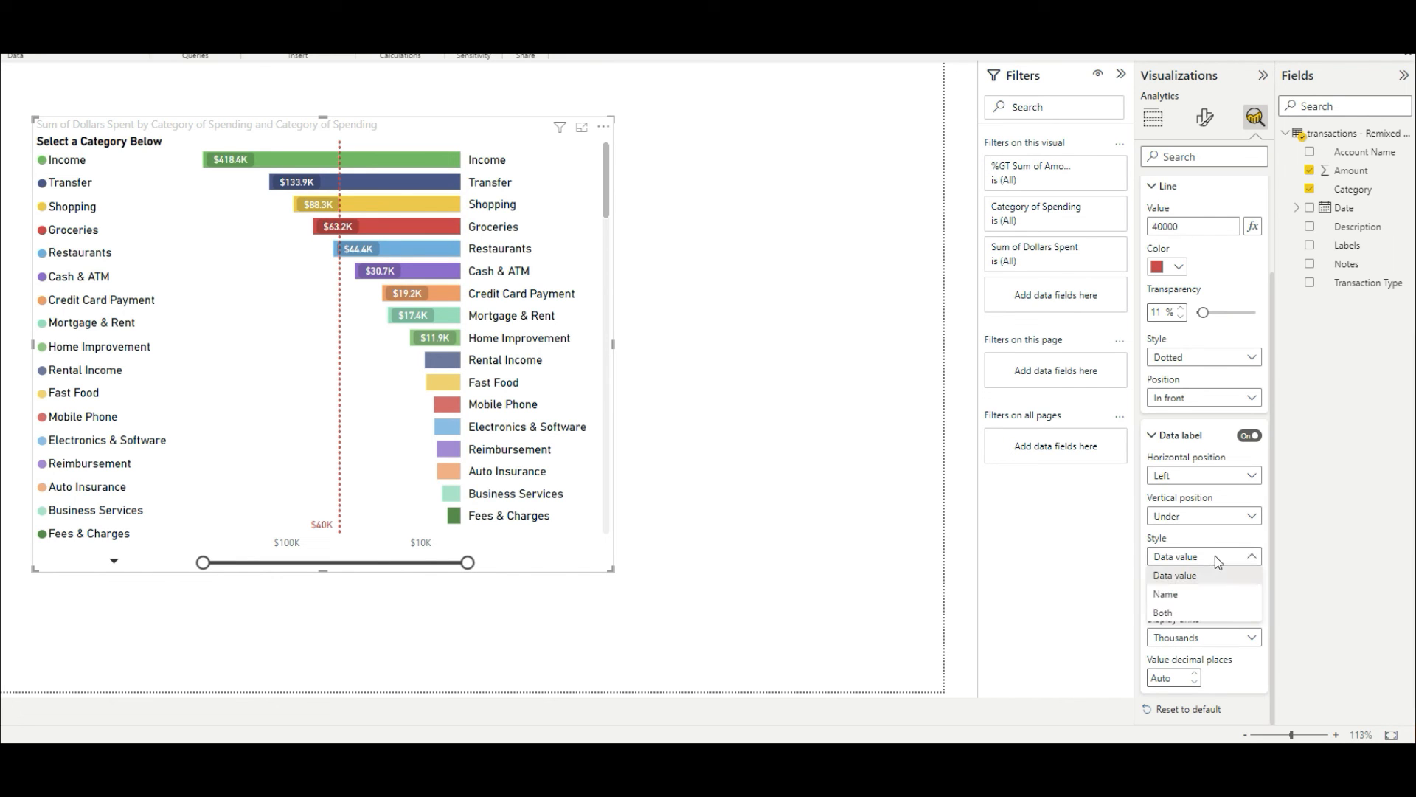
pyautogui.click(1187, 594)
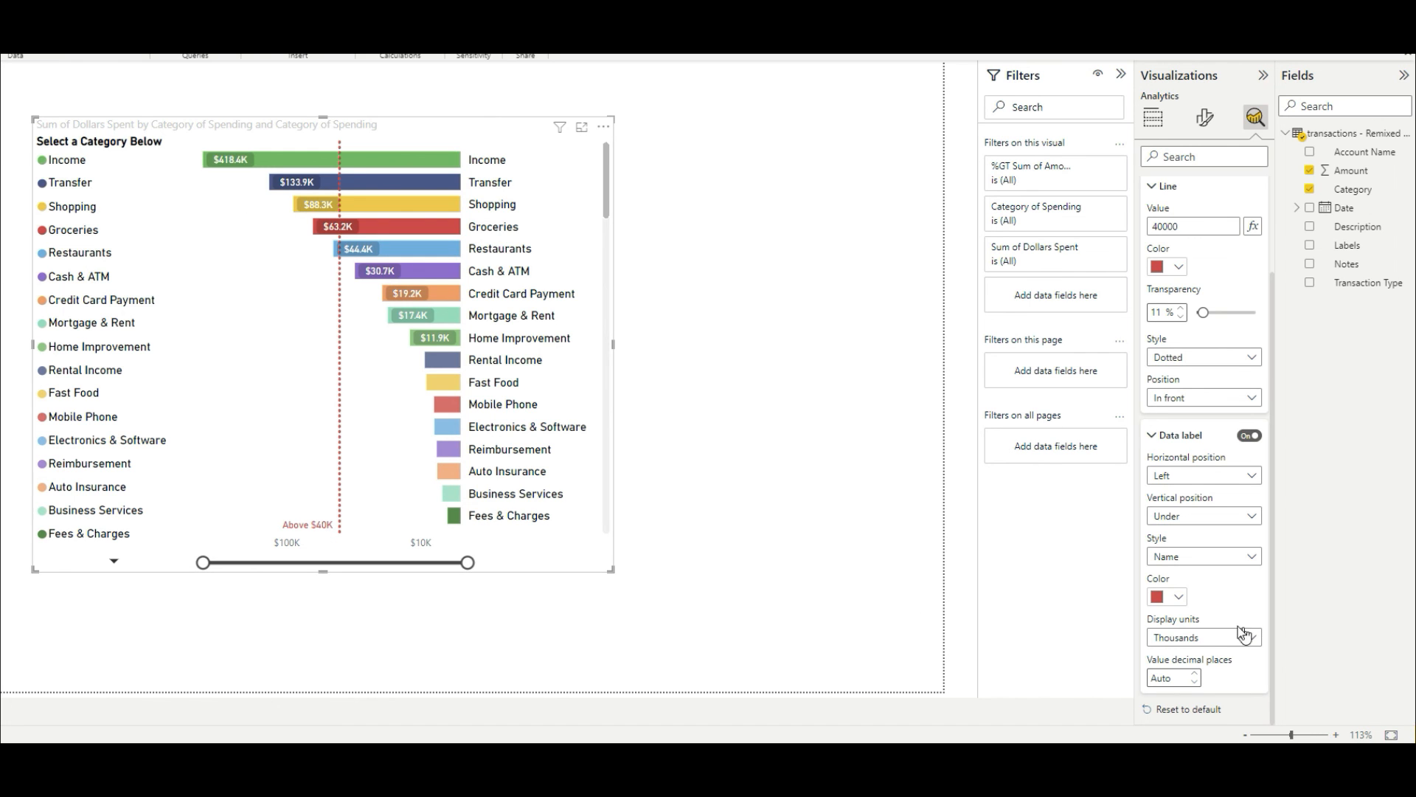
# - Try the Data value style on the constant line's label, and return it to Name
pyautogui.click(1214, 638)
pyautogui.click(1215, 638)
pyautogui.click(1217, 560)
pyautogui.click(1196, 578)
pyautogui.click(1191, 558)
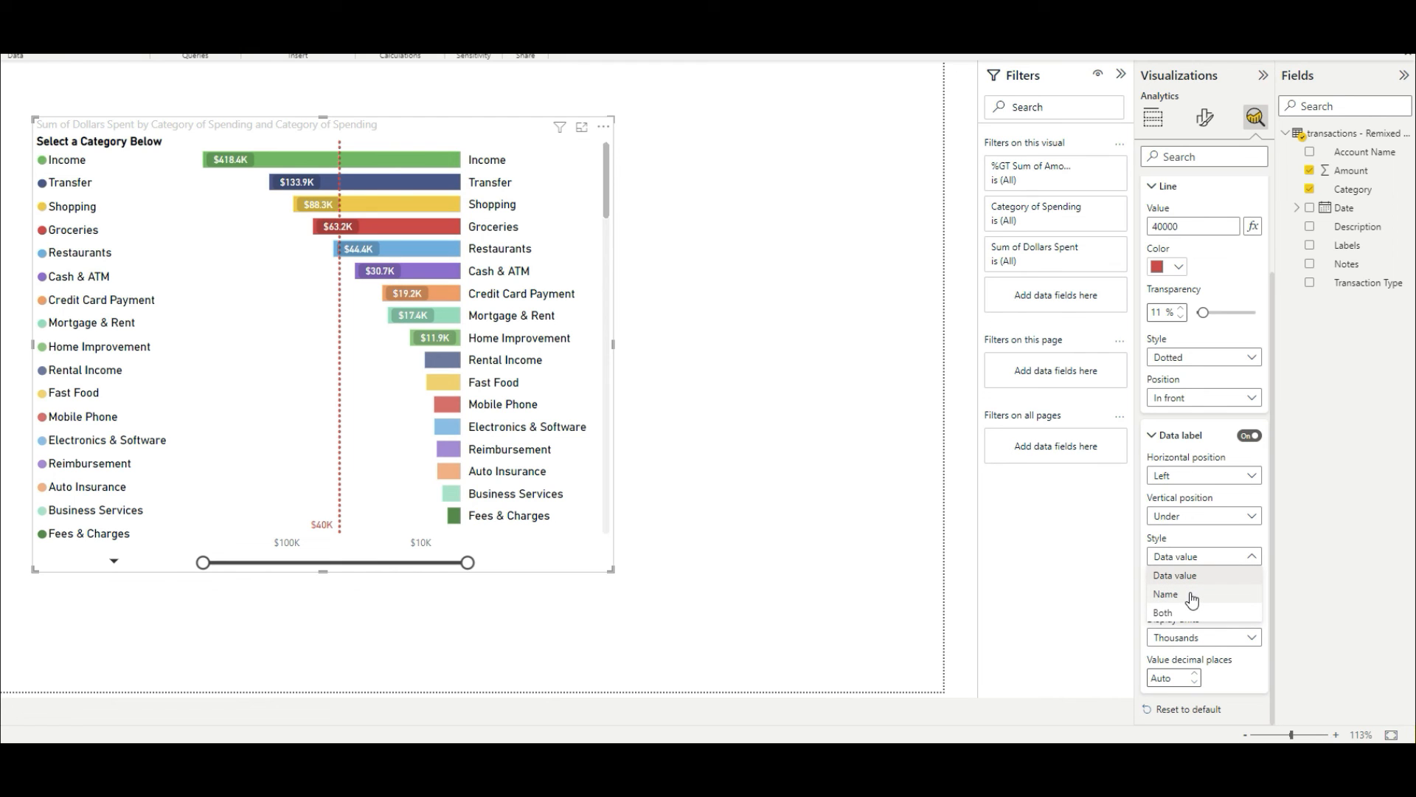
pyautogui.click(1192, 596)
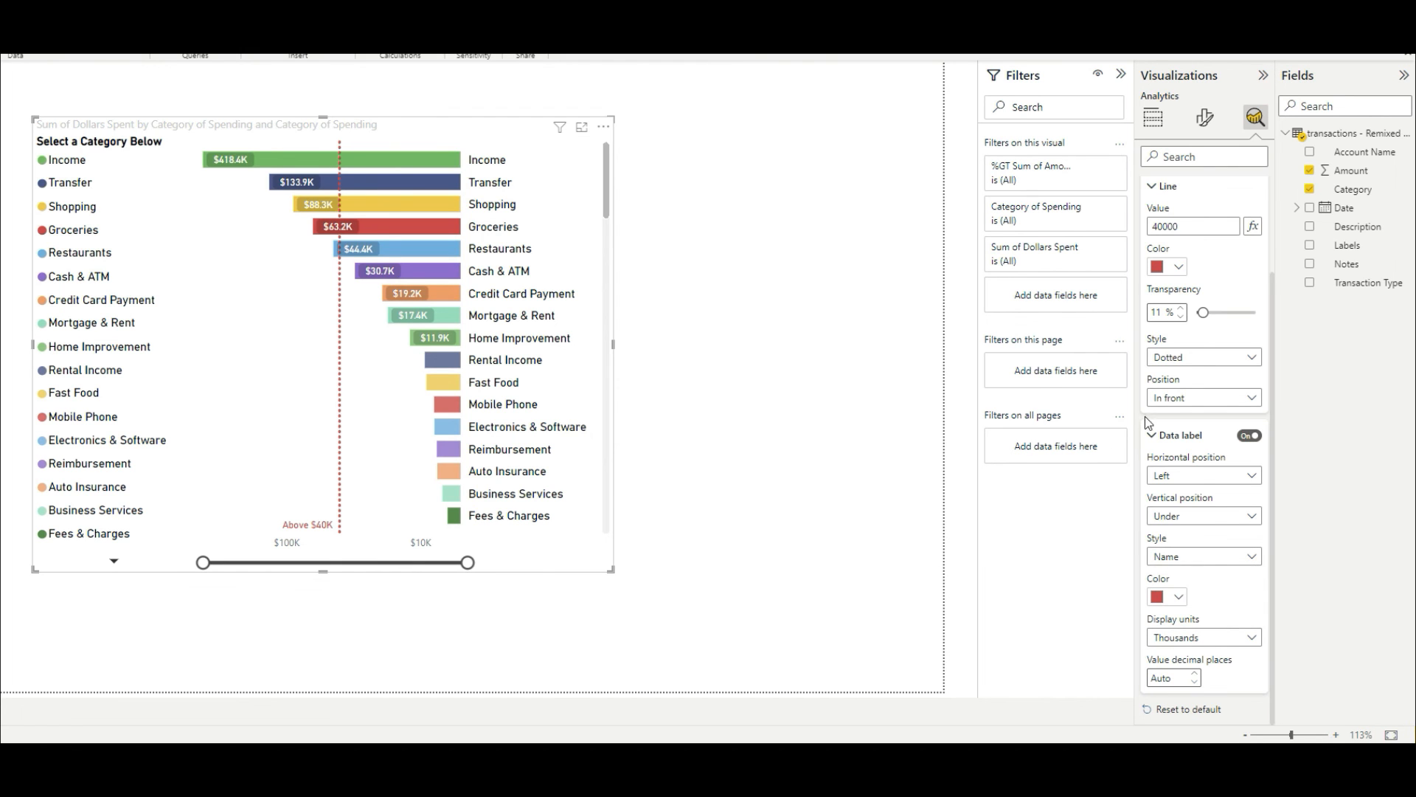
# - Collapse the constant line's data label and line settings
pyautogui.scroll(2, 1158, 425)
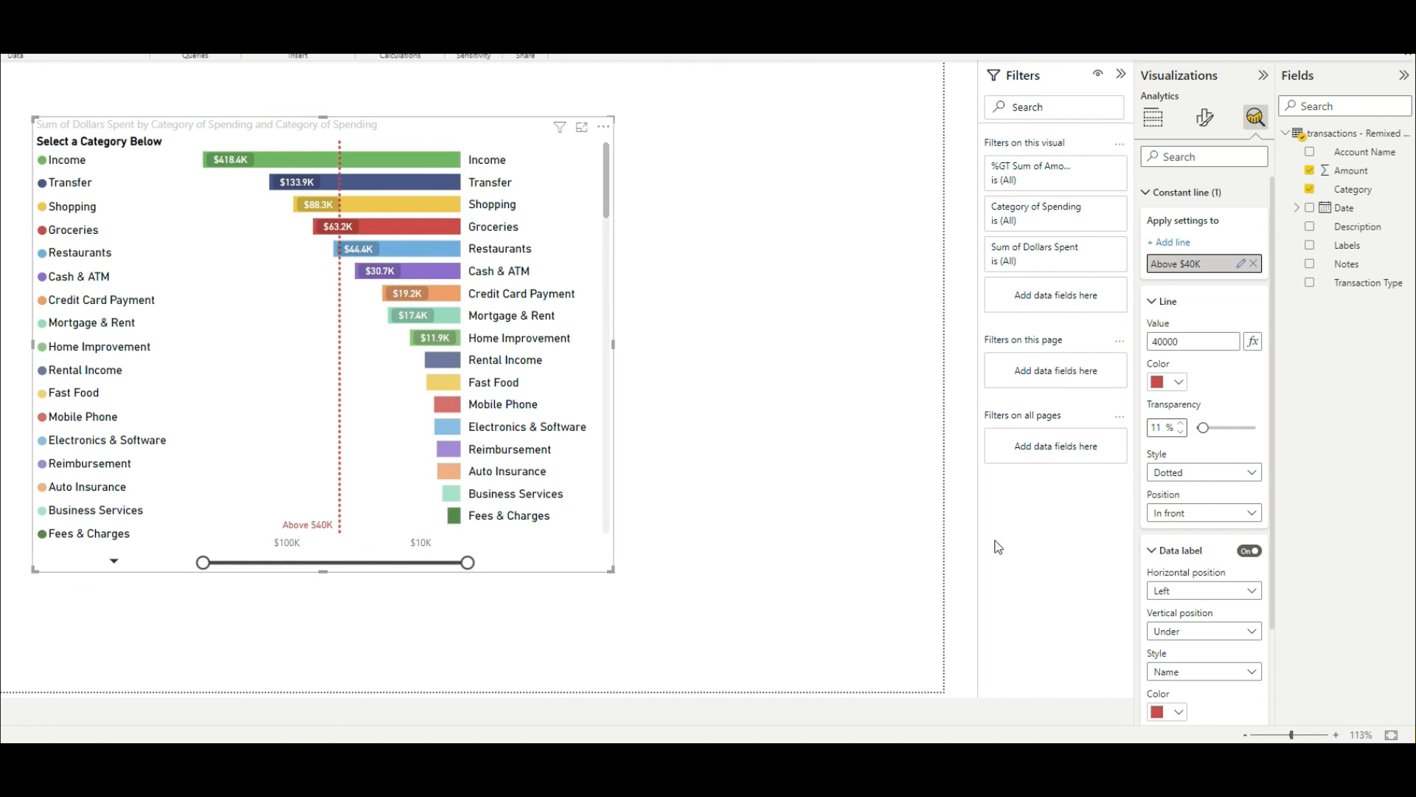
pyautogui.scroll(-2, 1183, 641)
pyautogui.click(1154, 441)
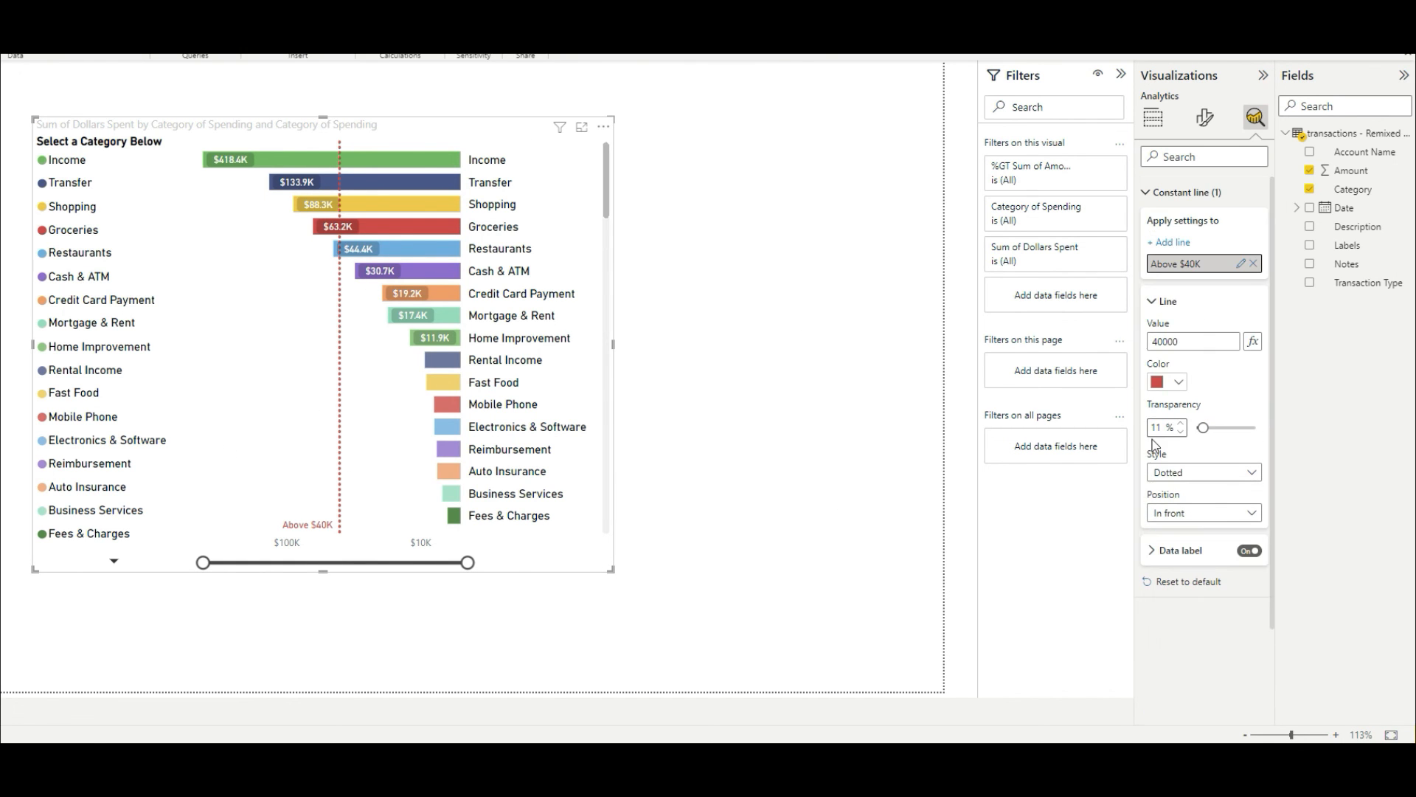
pyautogui.click(1152, 301)
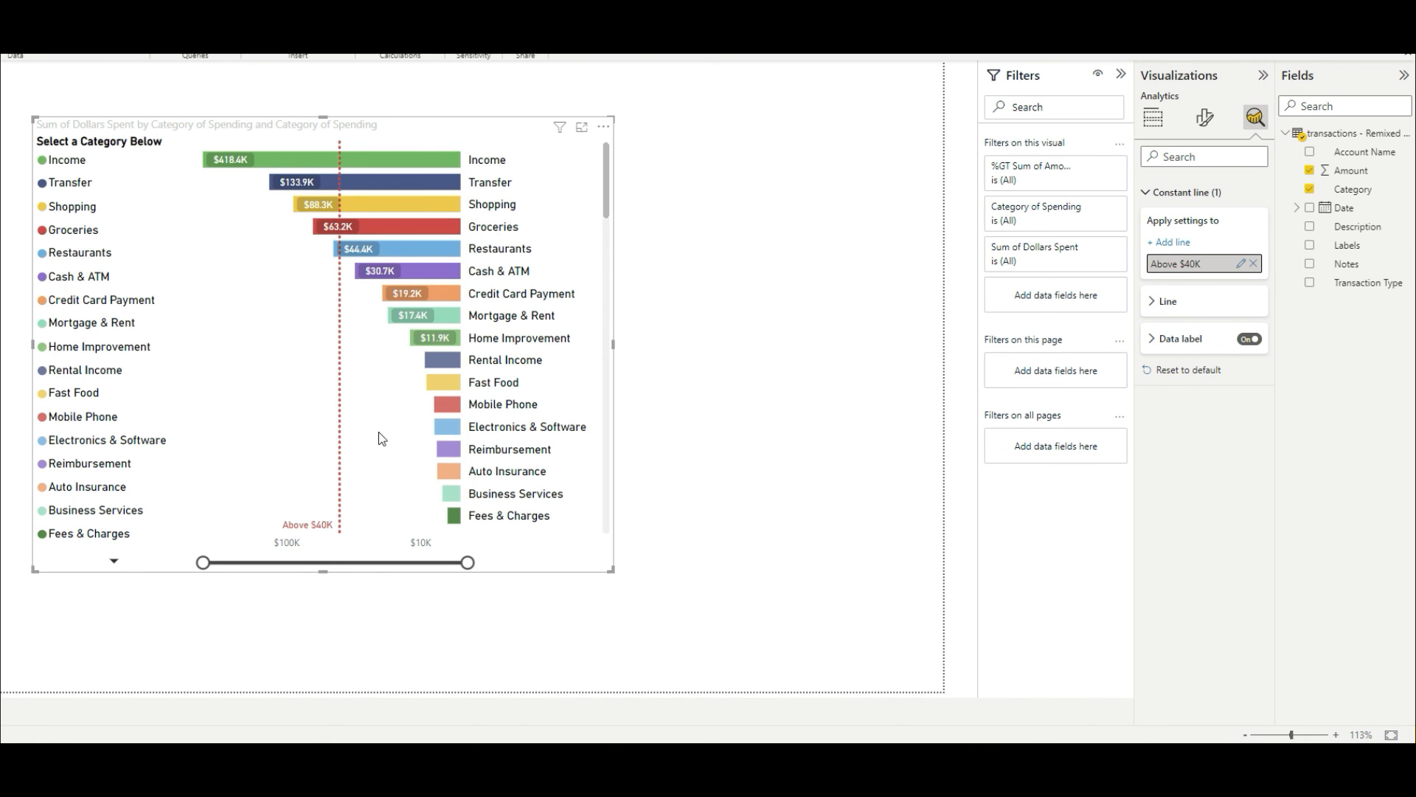
# - Highlight Restaurants, Cash & ATM, Groceries and Shopping one after another from the chart's legend
pyautogui.click(80, 255)
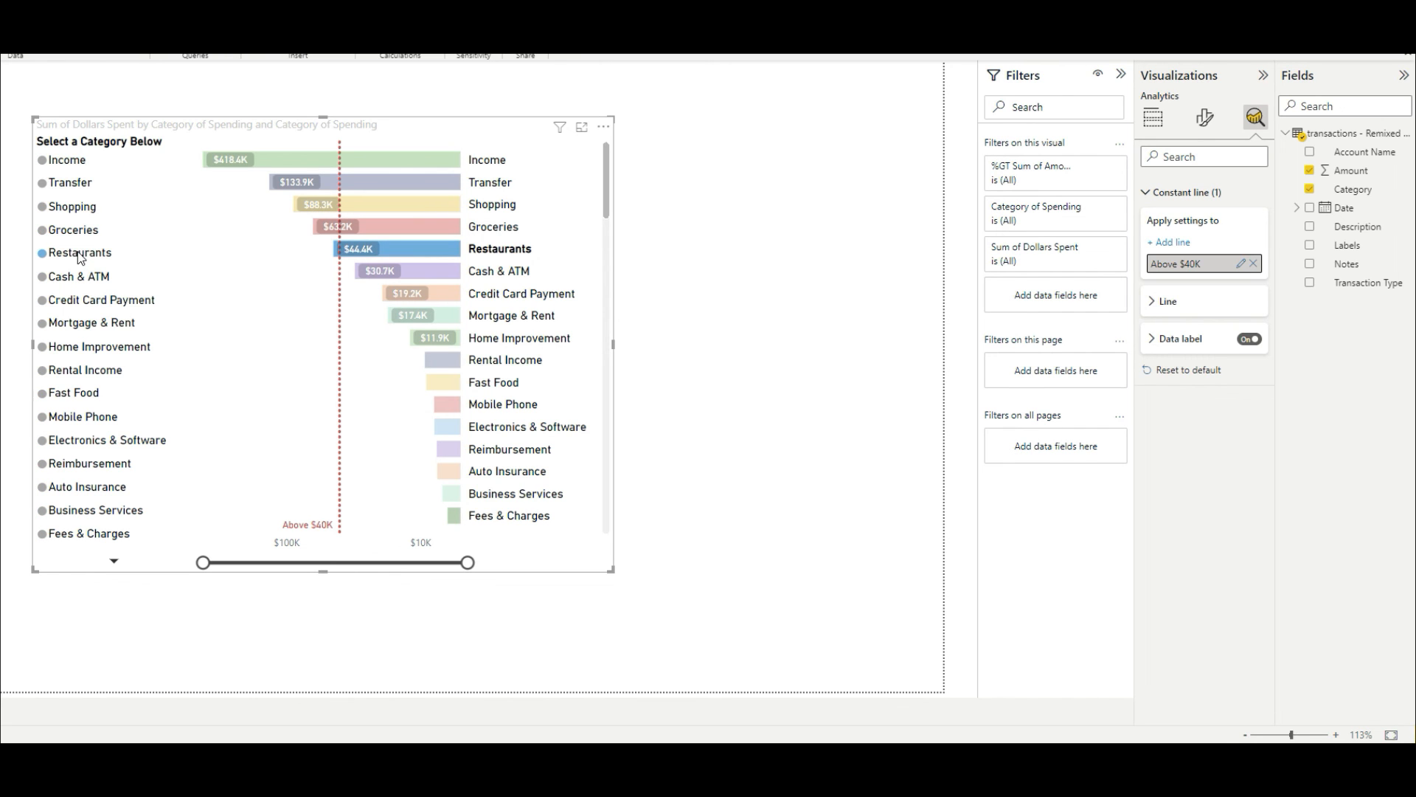
pyautogui.click(74, 277)
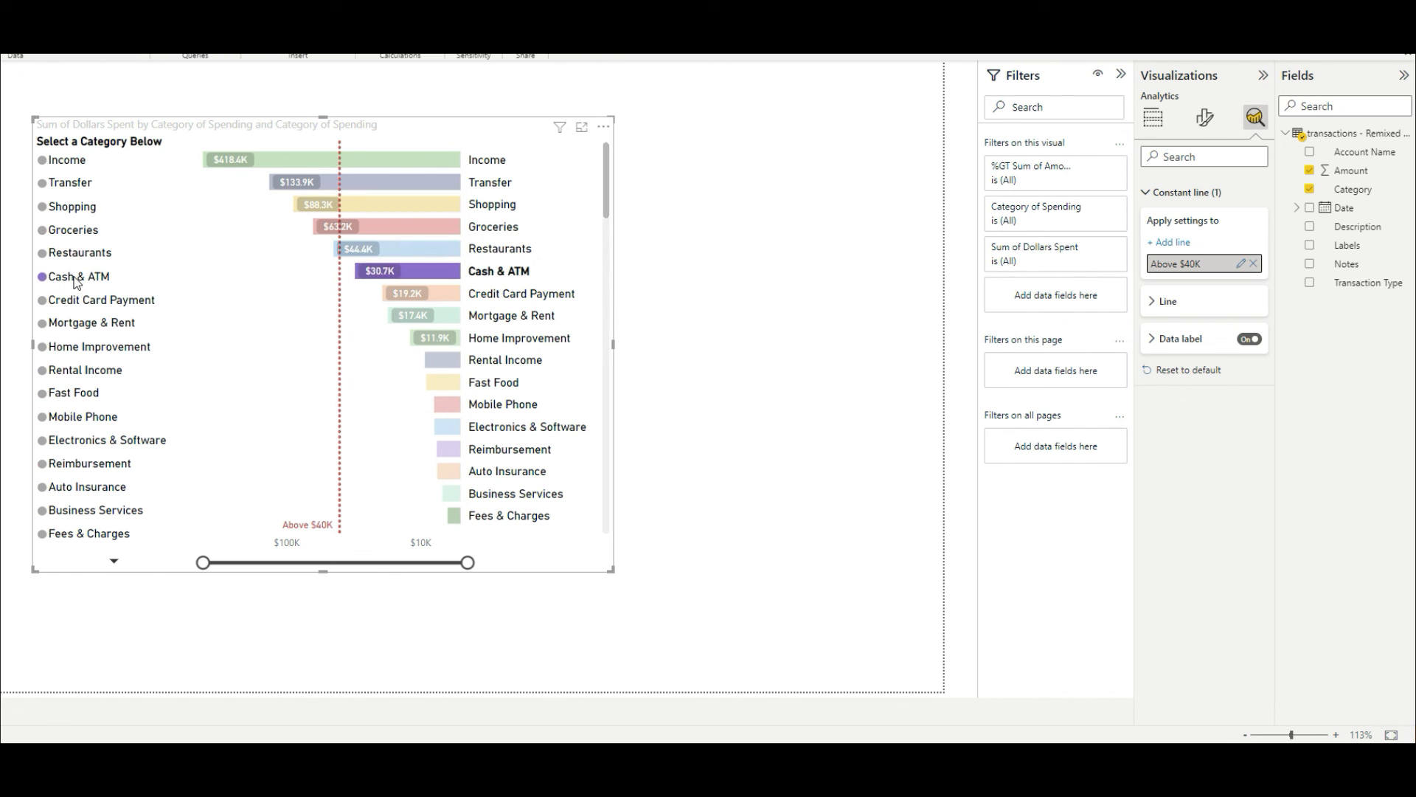
pyautogui.click(64, 227)
pyautogui.click(68, 208)
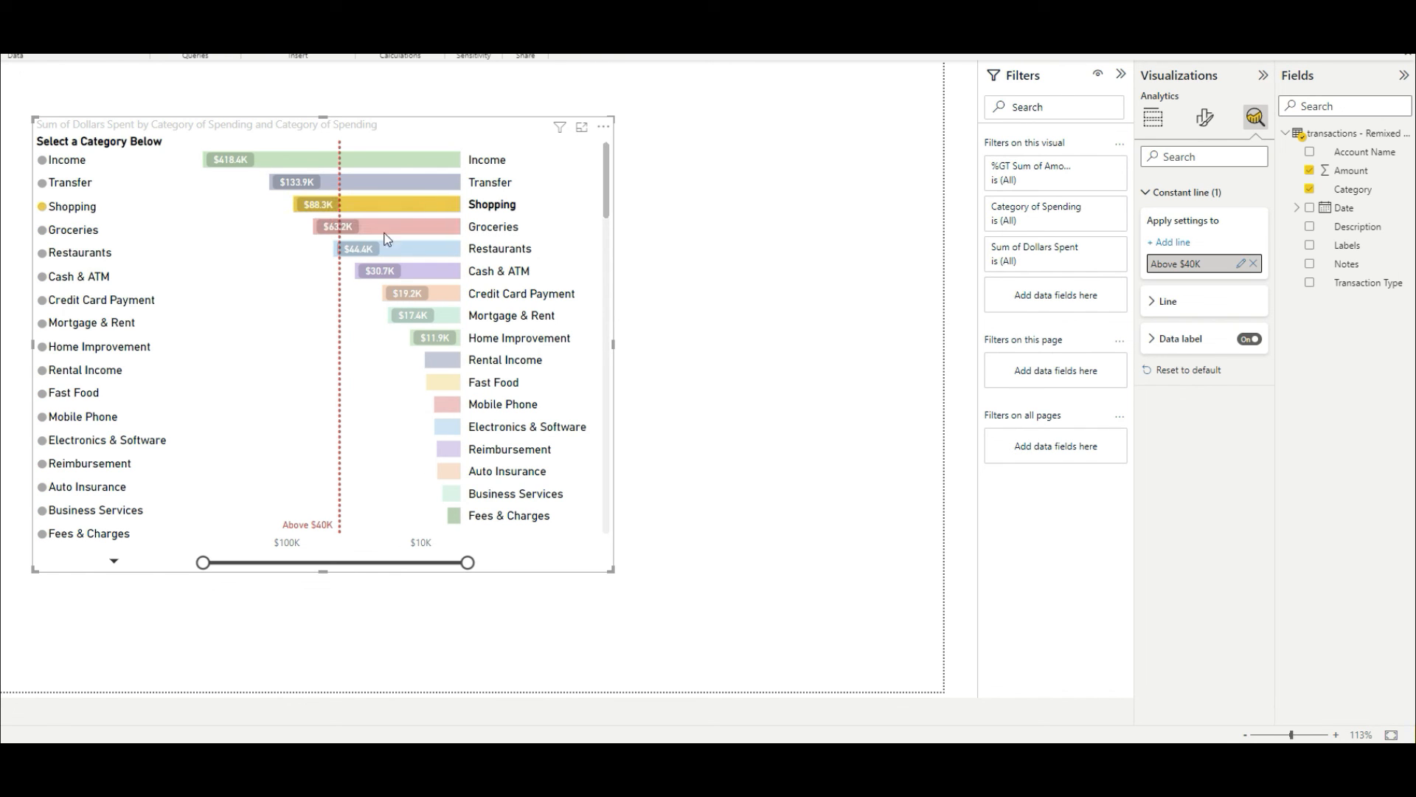